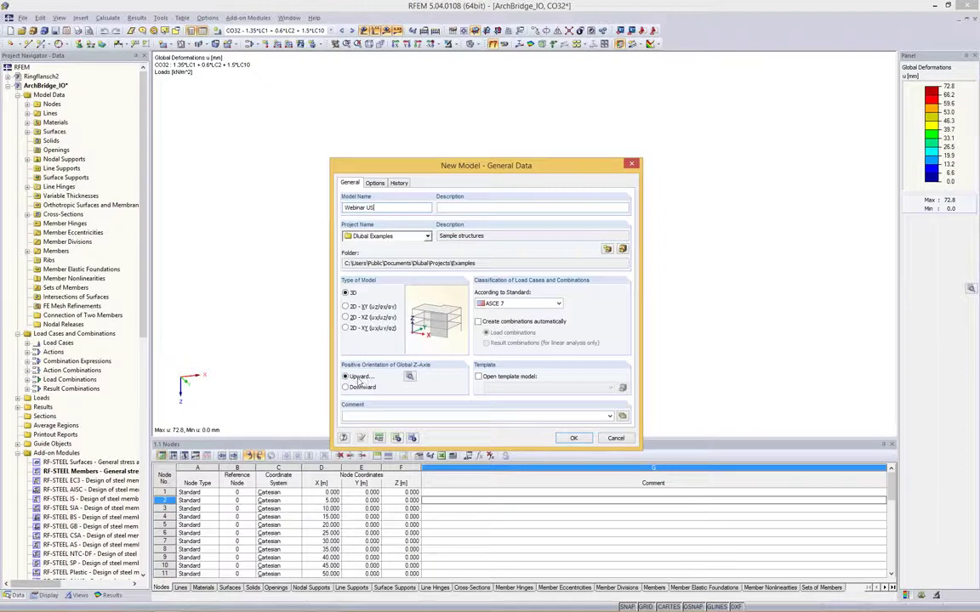
Create the 3D model Webinar US with ASCE 7 as the load classification standard and the global Z-axis oriented upward
click(557, 304)
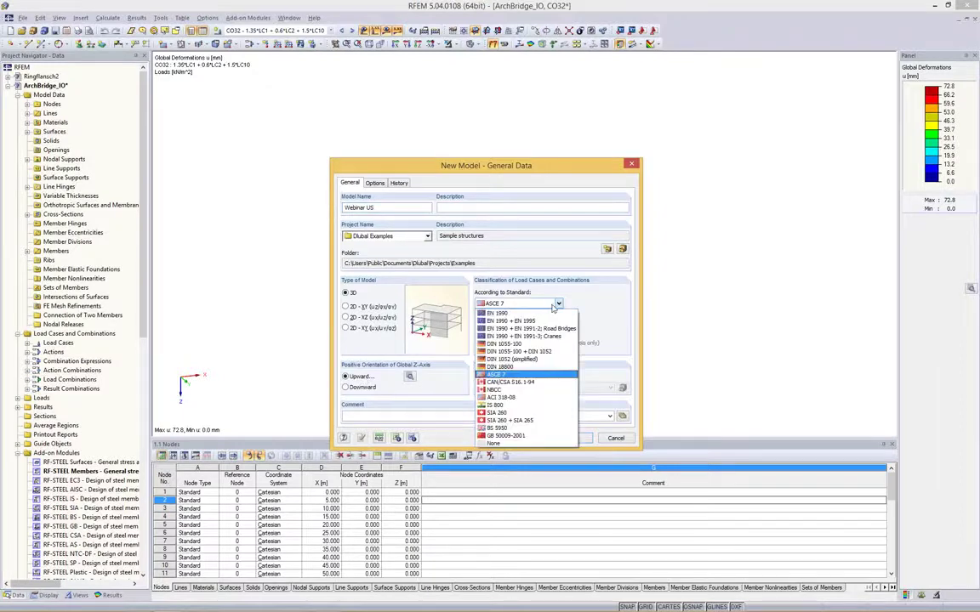
click(554, 306)
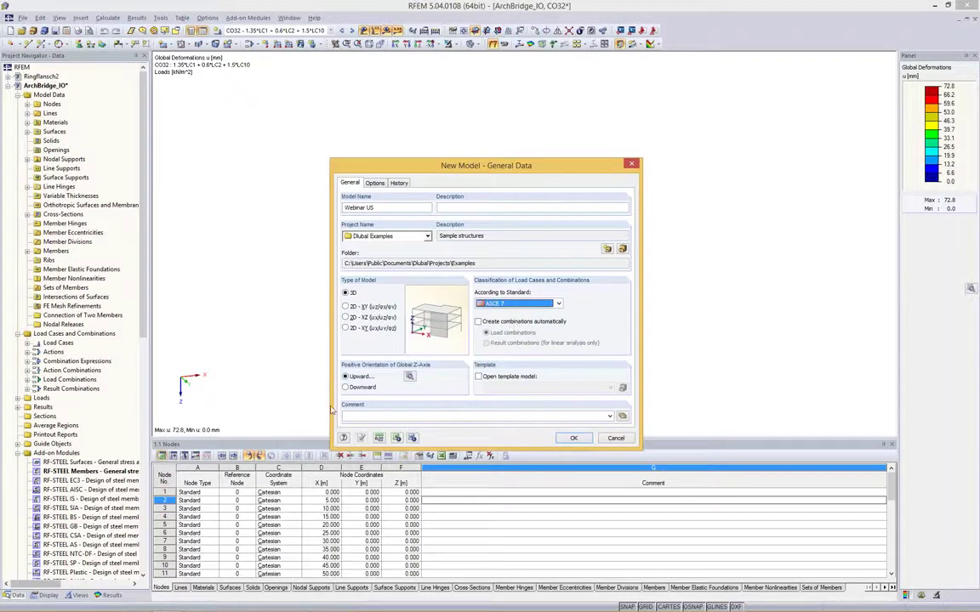
click(576, 437)
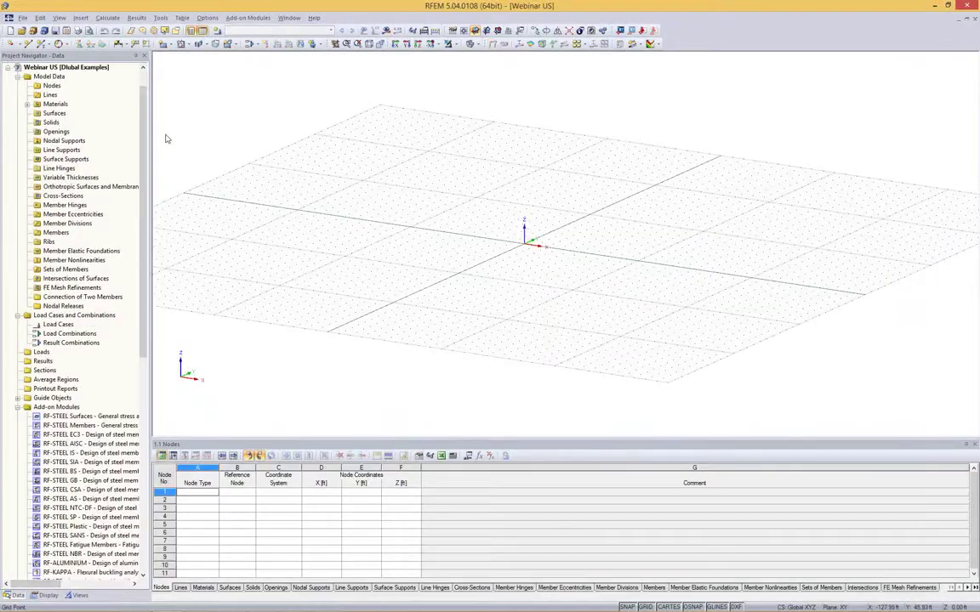
Examine the new model's workspace, including the menus, the navigator's model data, load cases and add-on modules, and the nodes table
drag(154, 128, 162, 128)
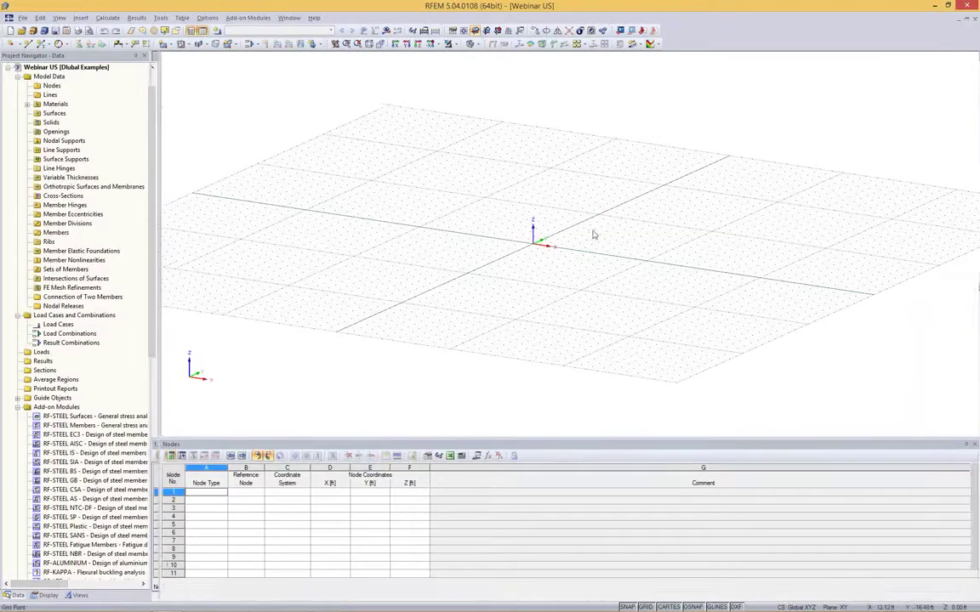
middle_drag(595, 212, 383, 185)
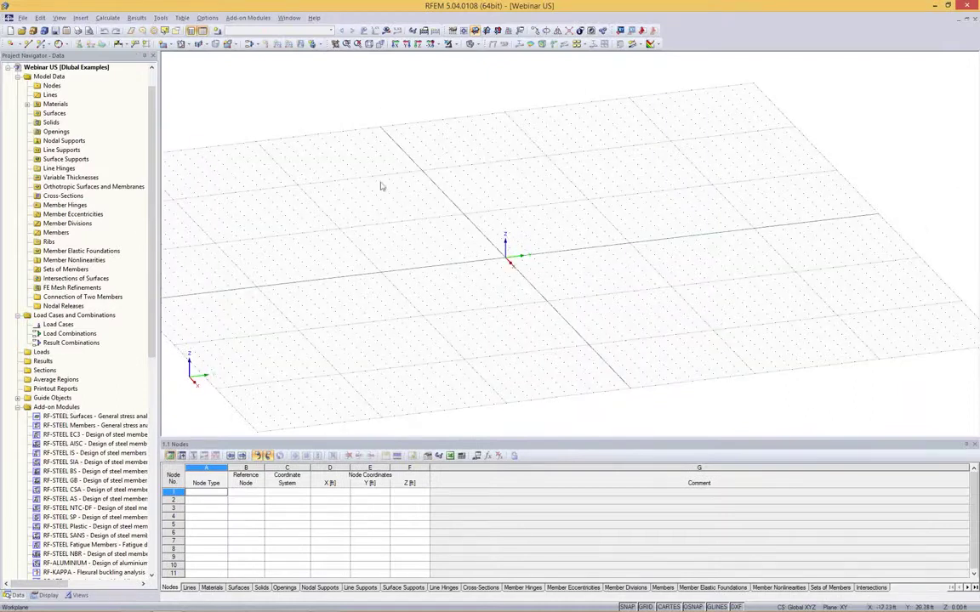
click(21, 18)
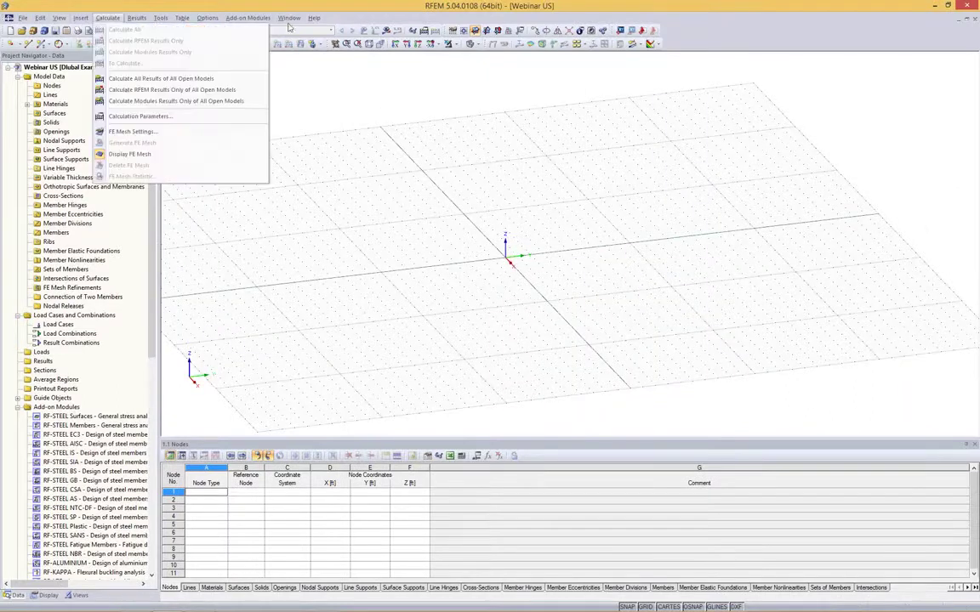
click(389, 8)
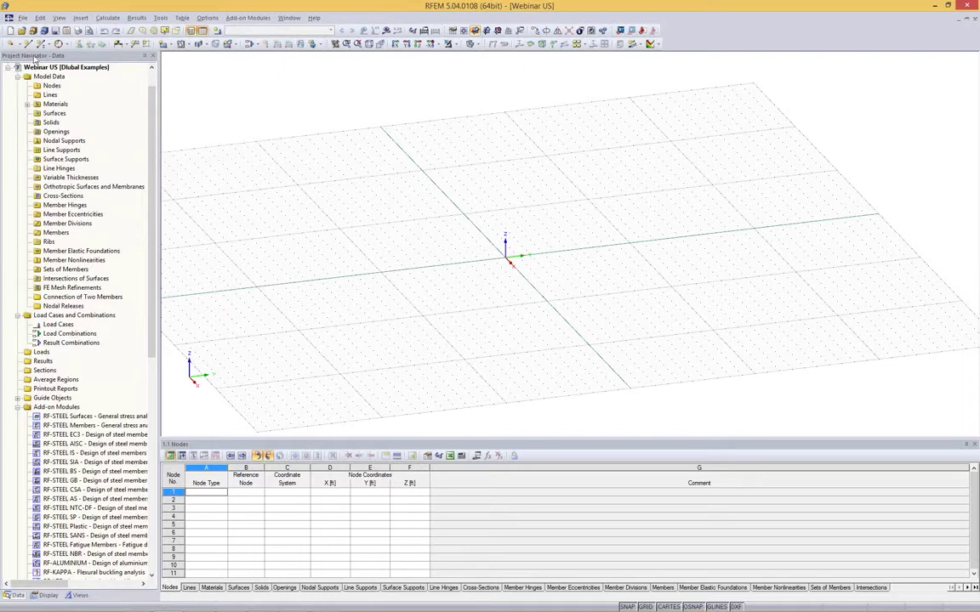
scroll(49, 108, down, 1)
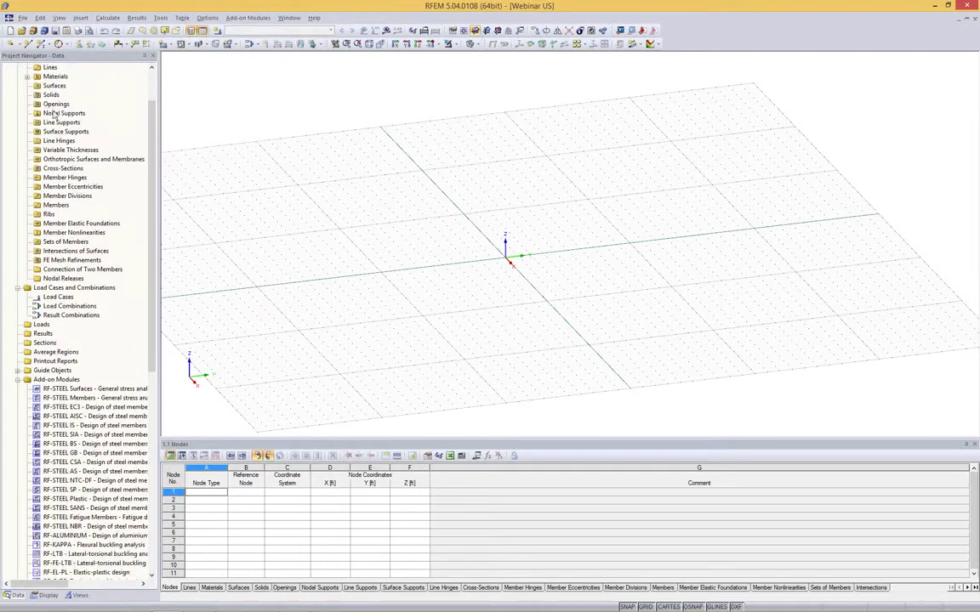
scroll(51, 115, up, 2)
scroll(58, 132, down, 1)
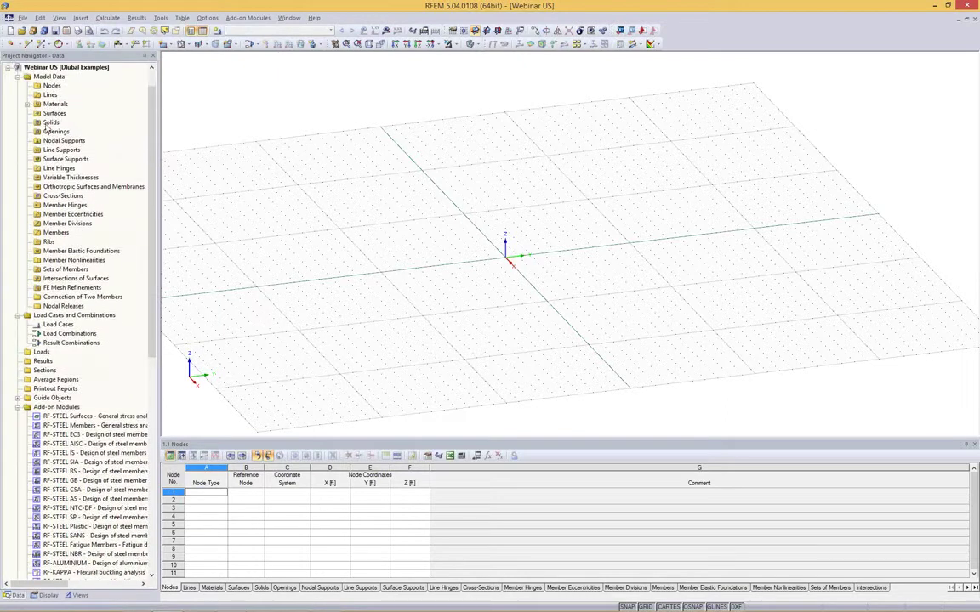
scroll(64, 79, up, 1)
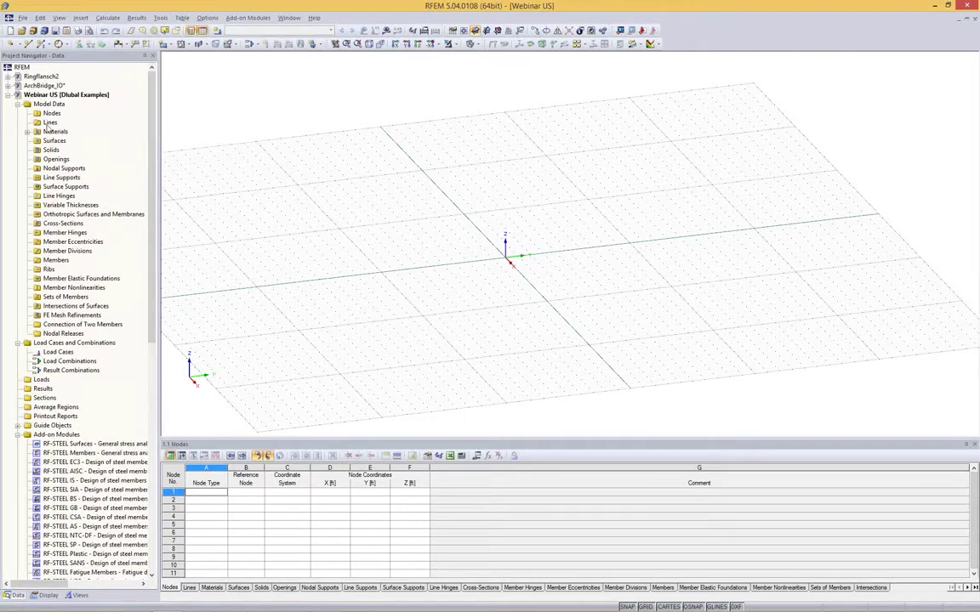
scroll(83, 175, down, 9)
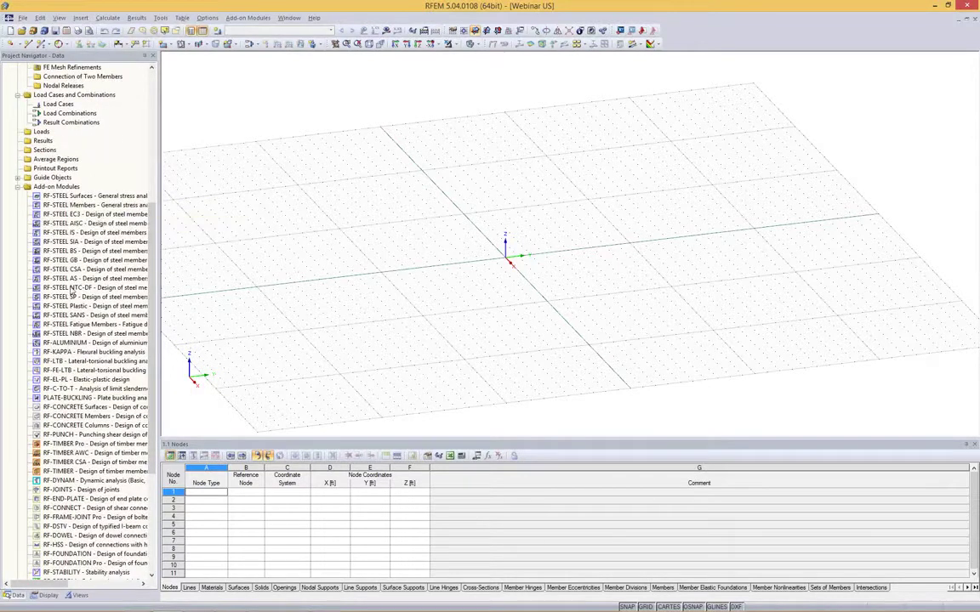
scroll(72, 296, down, 3)
scroll(70, 297, up, 7)
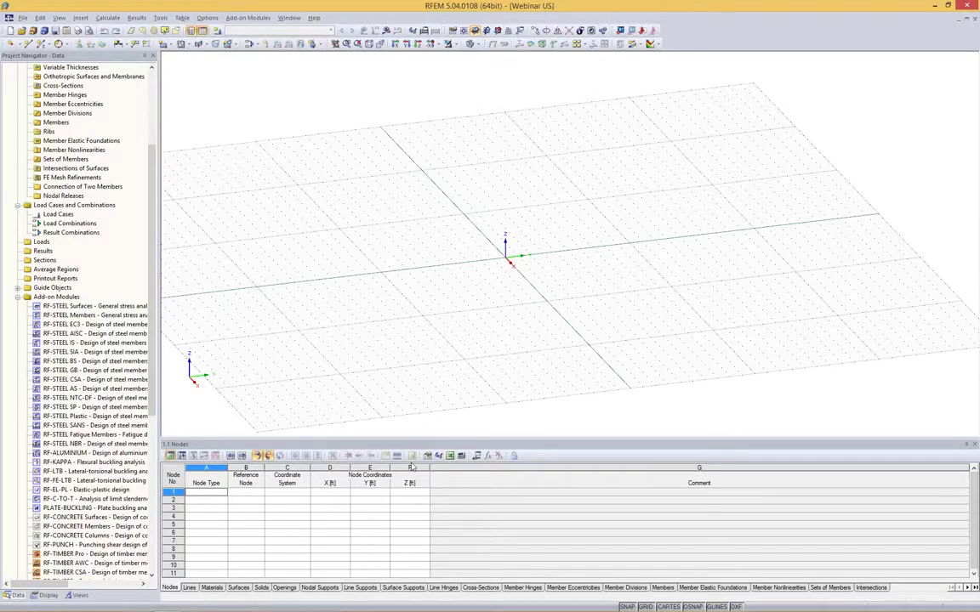
click(217, 499)
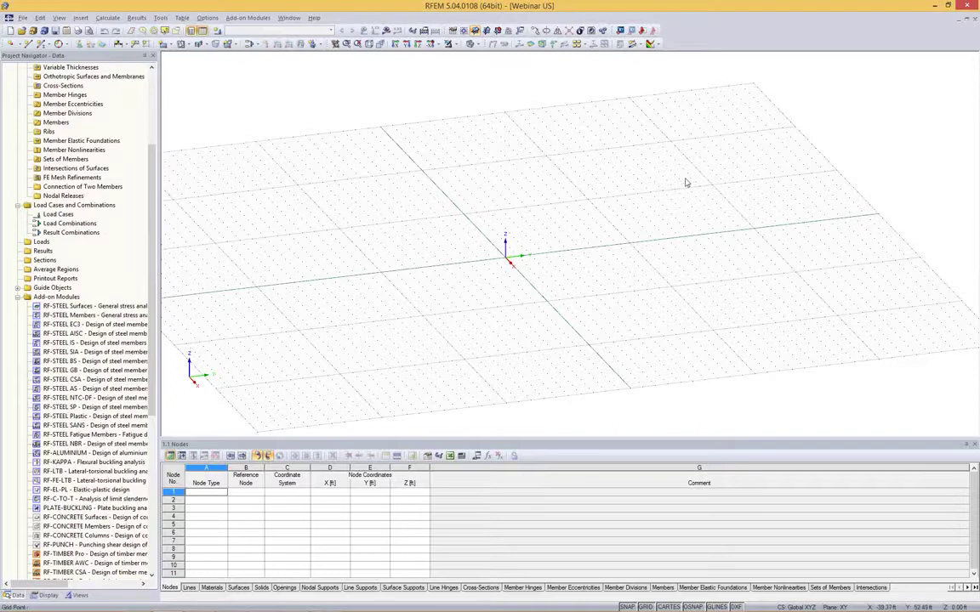
Set the work plane's grid point spacing to 5 ft in both directions, keeping the Cartesian grid type
ctrl+middle_drag(616, 166, 619, 224)
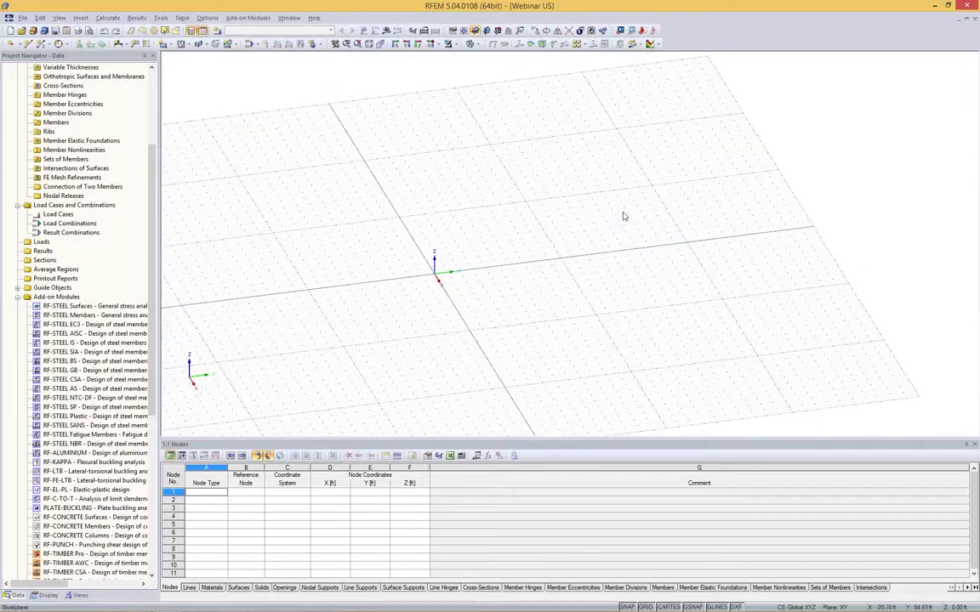
click(452, 31)
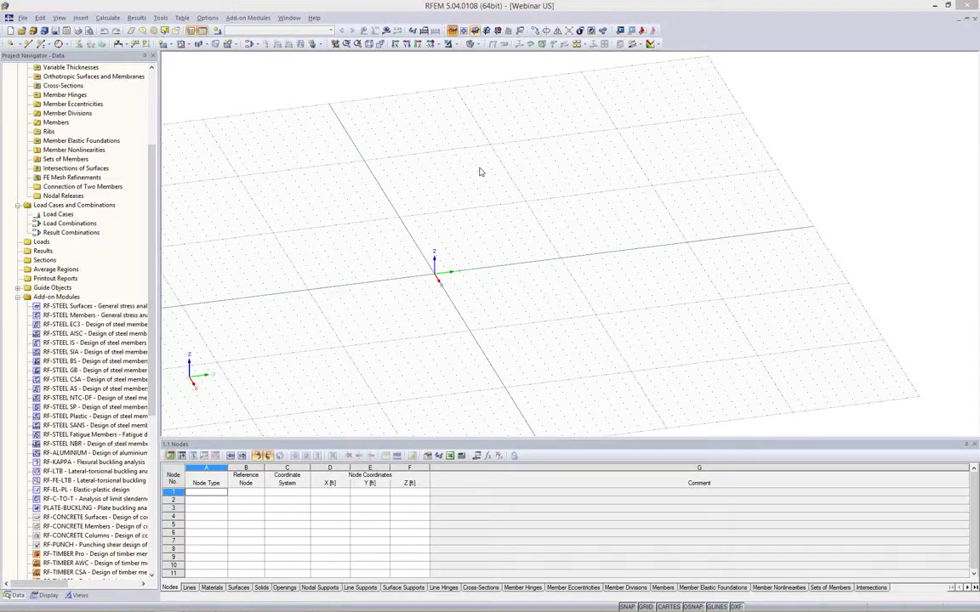
double_click(563, 347)
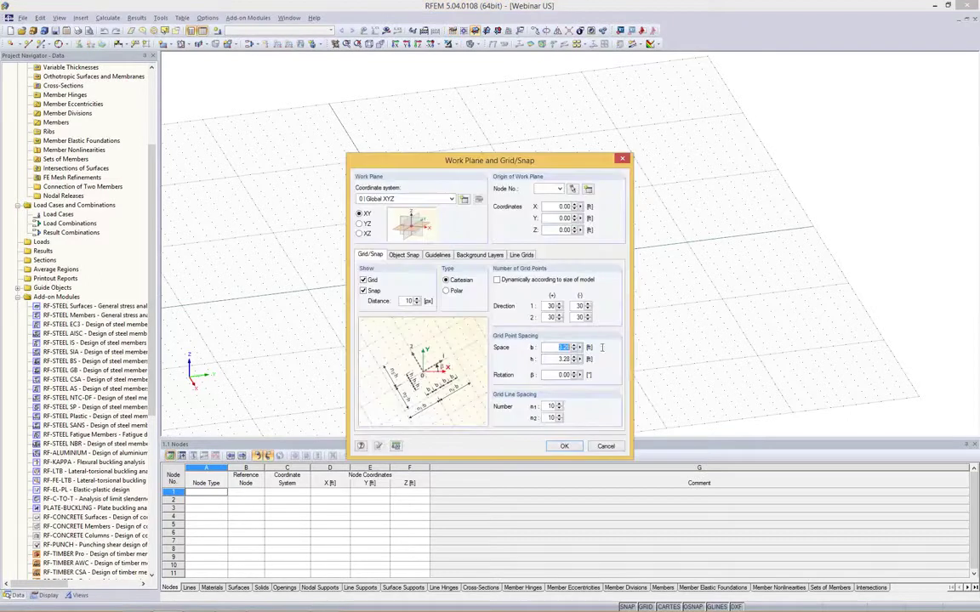
text(5)
key(Tab)
text(5)
click(446, 291)
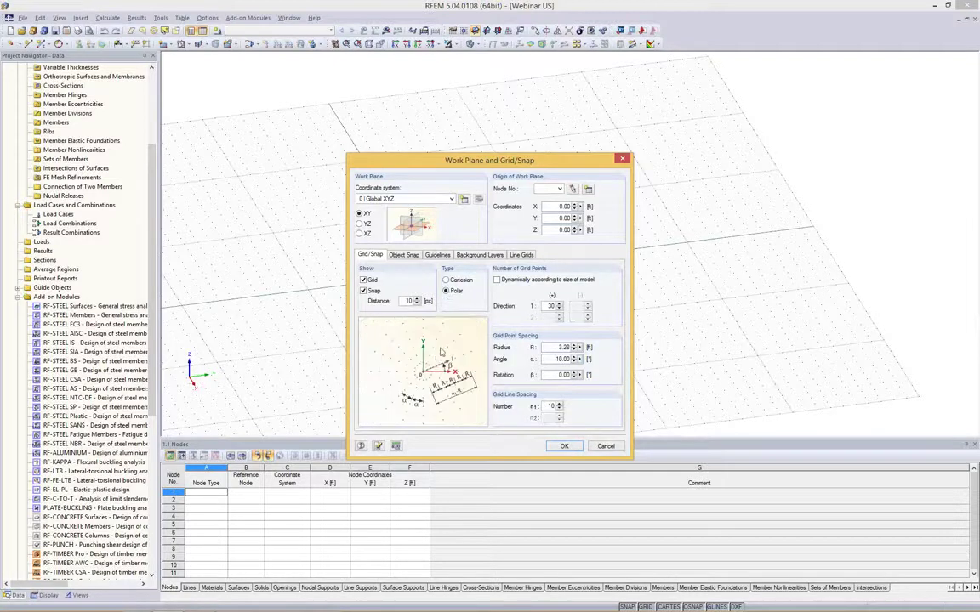
click(460, 279)
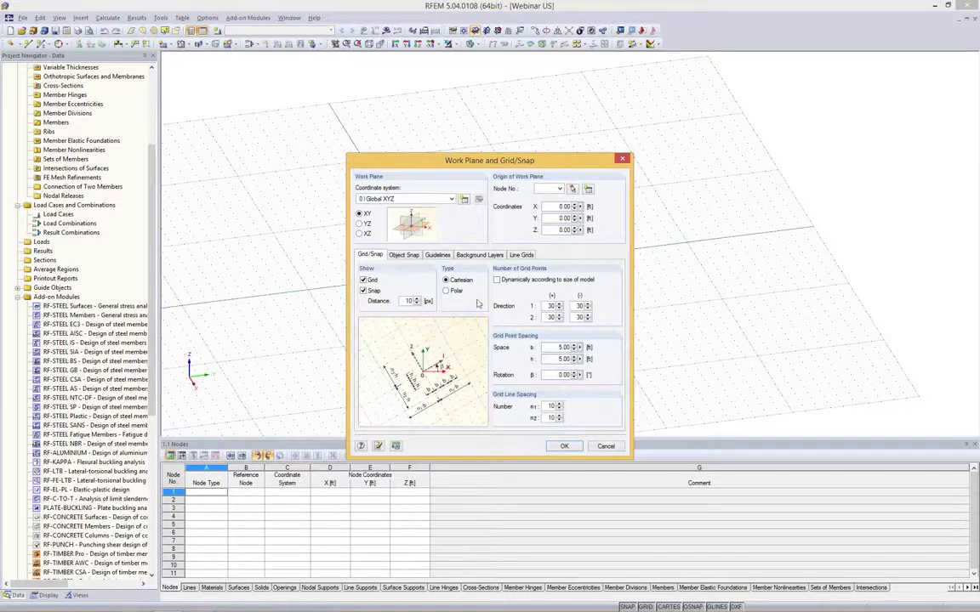
click(562, 446)
Begin a new plane rectangular surface with standard stiffness and a constant thickness of 14 in
ctrl+middle_drag(523, 275, 683, 282)
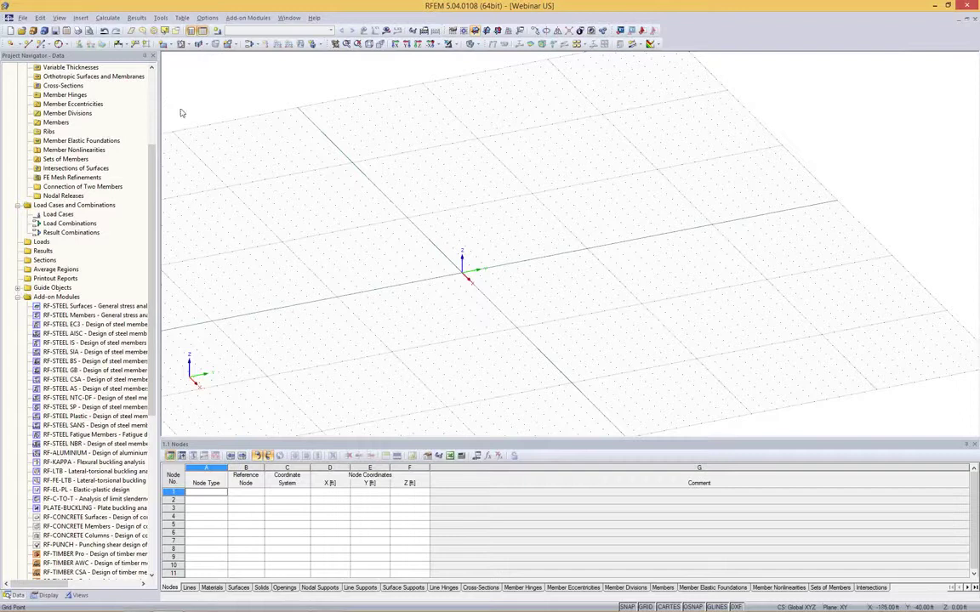
click(170, 45)
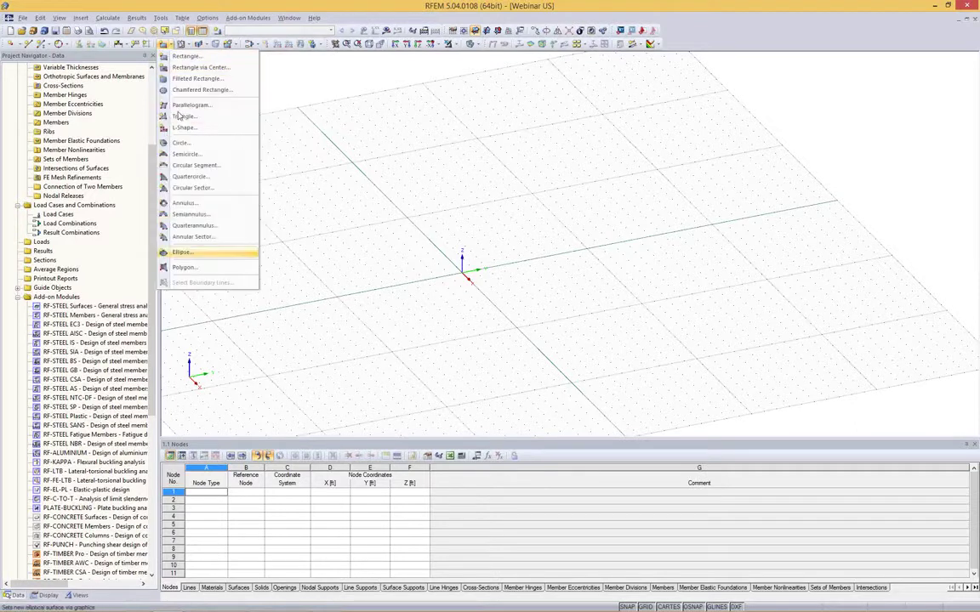
click(185, 57)
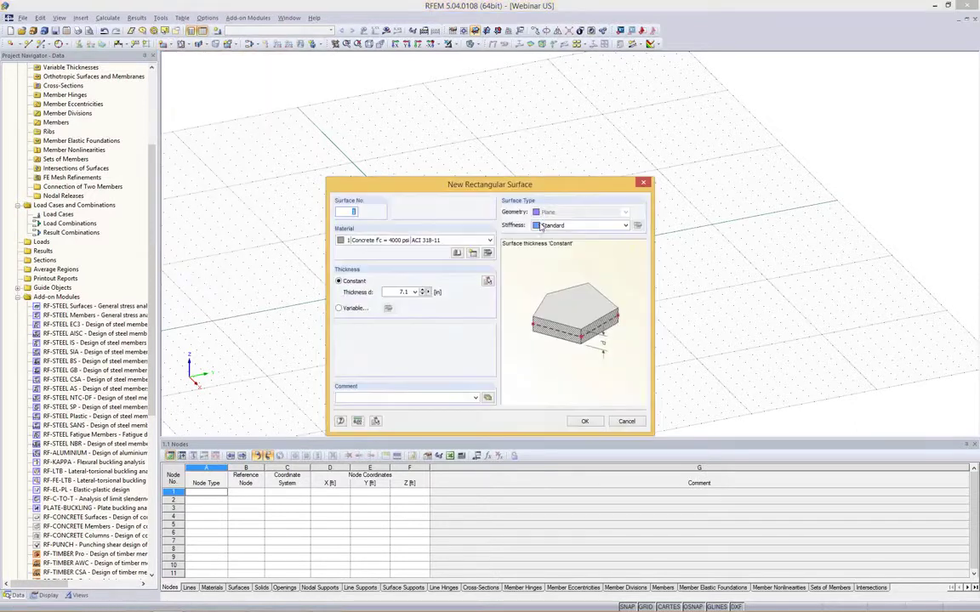
double_click(384, 292)
text(14)
Review the material library's categories and standards, and assign Concrete f'c = 4000 psi per ACI 318-11 to the surface
click(456, 254)
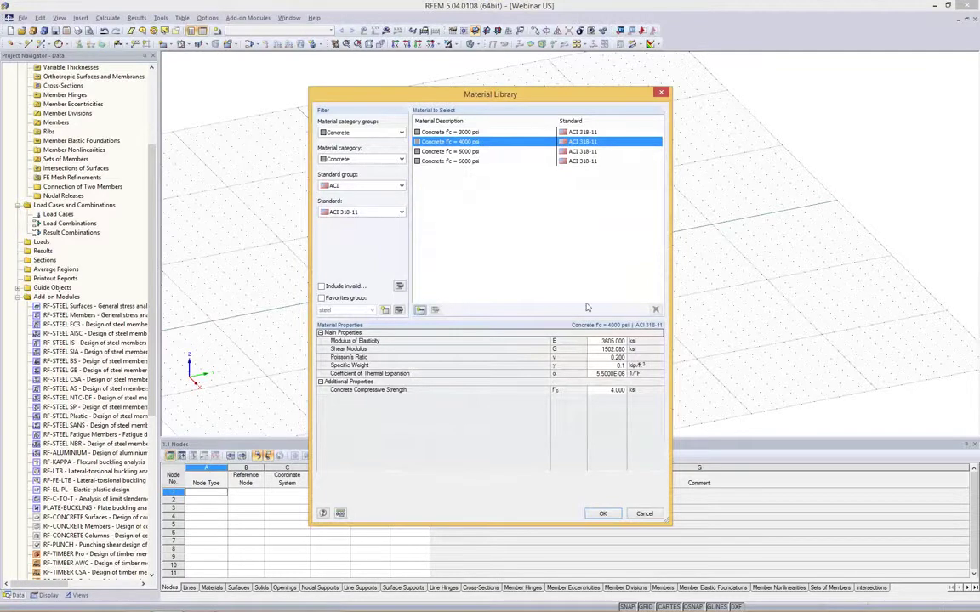
click(419, 309)
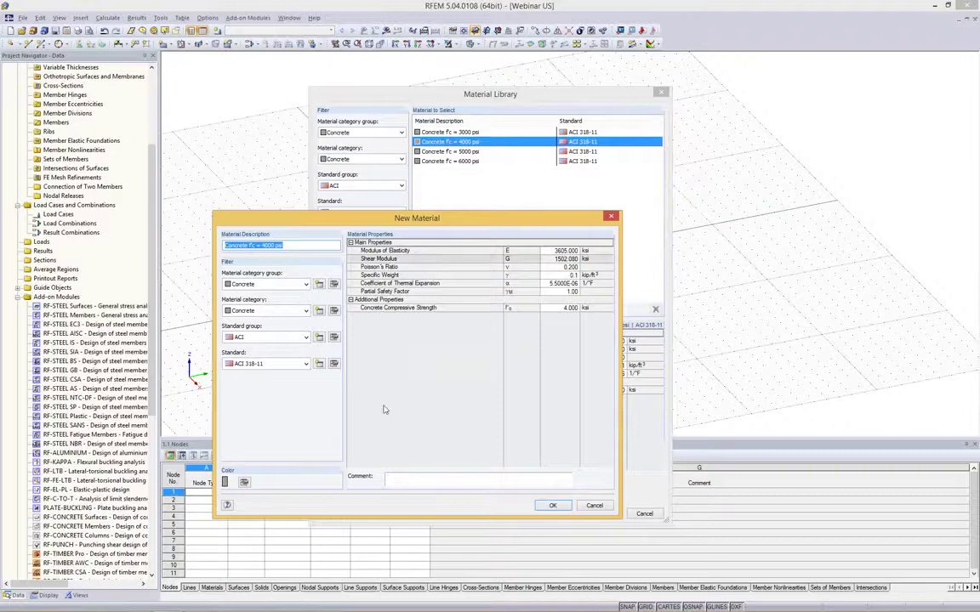
click(611, 217)
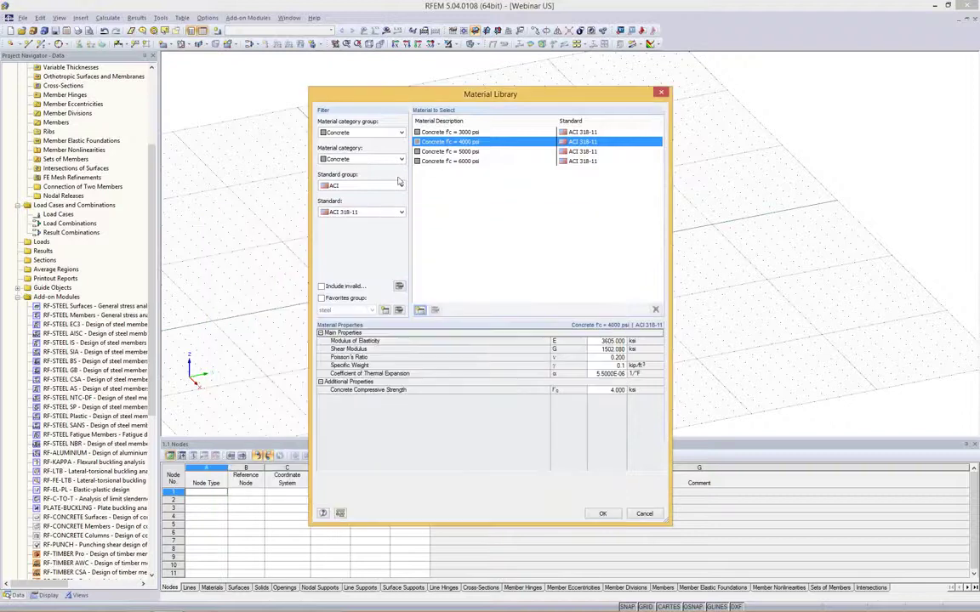
click(377, 133)
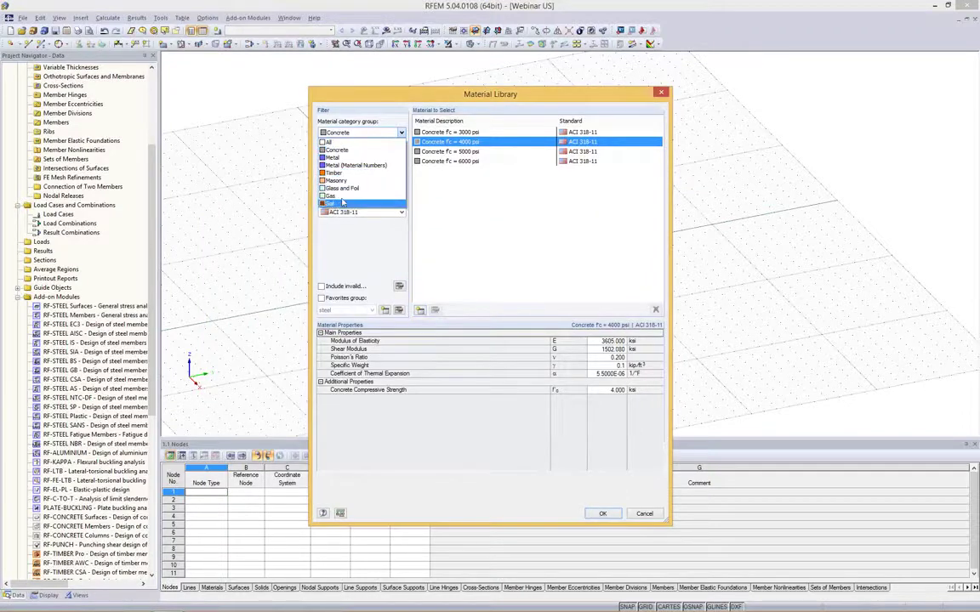
click(493, 206)
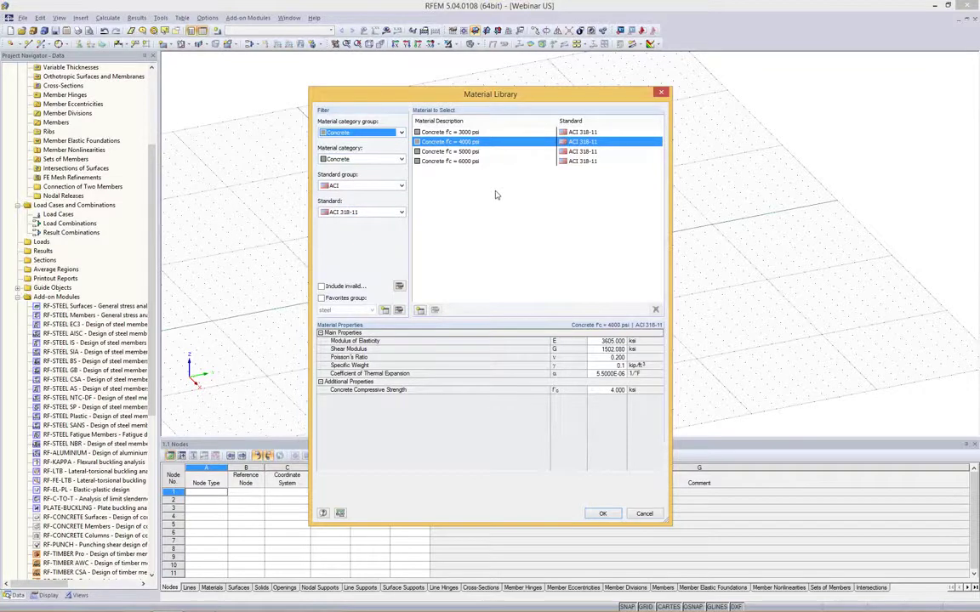
click(402, 187)
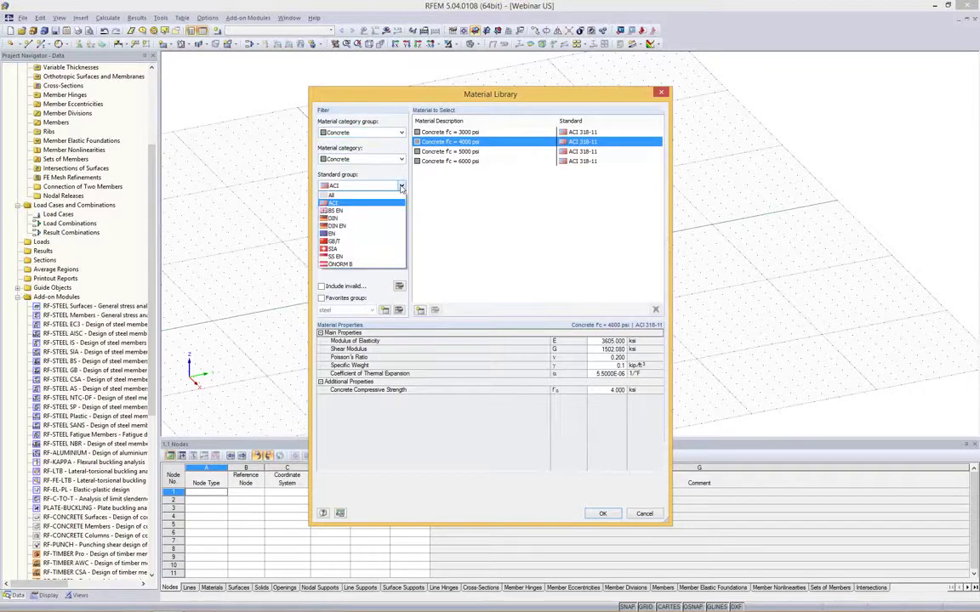
click(402, 187)
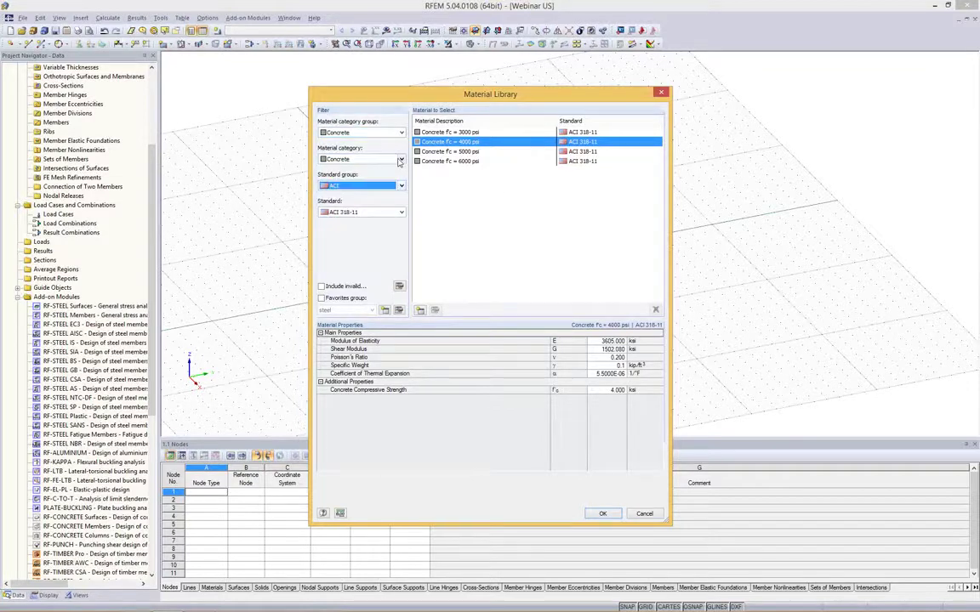
click(402, 212)
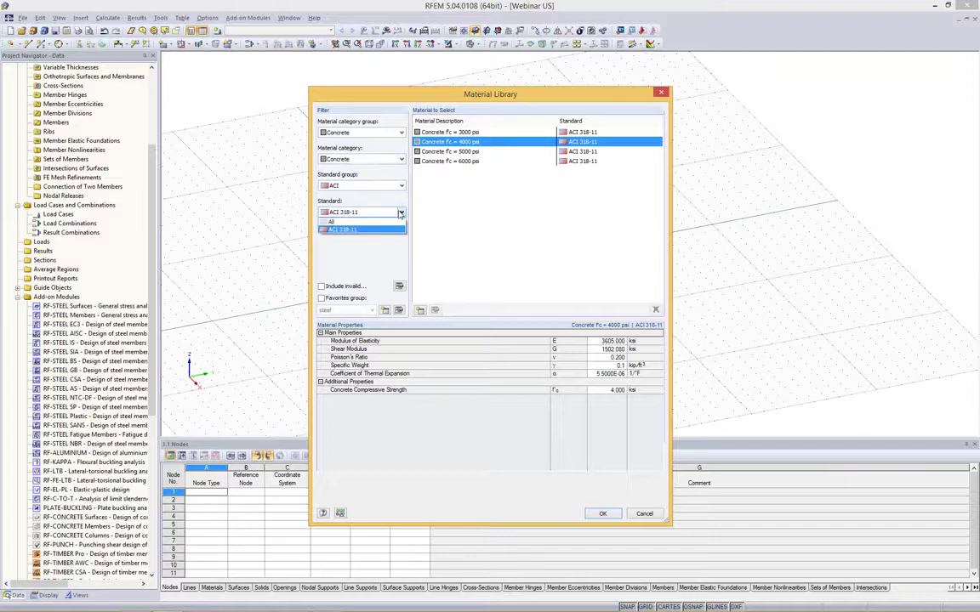
click(401, 213)
click(388, 186)
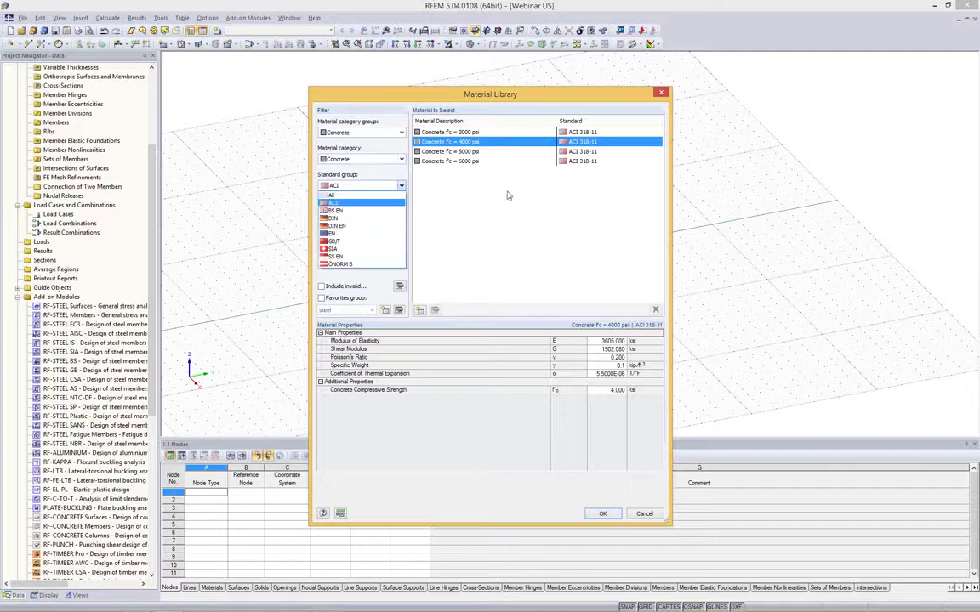
click(527, 257)
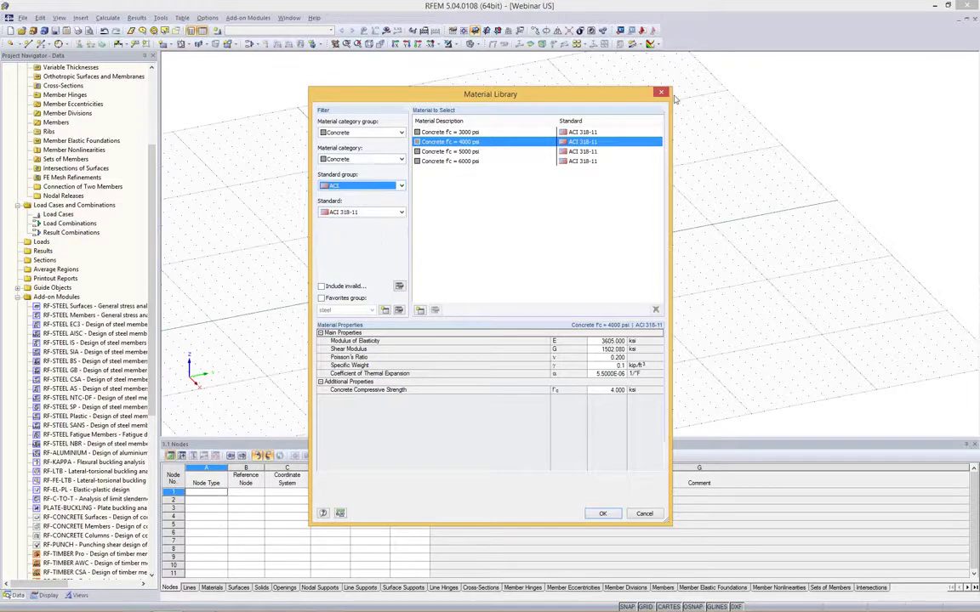
click(602, 513)
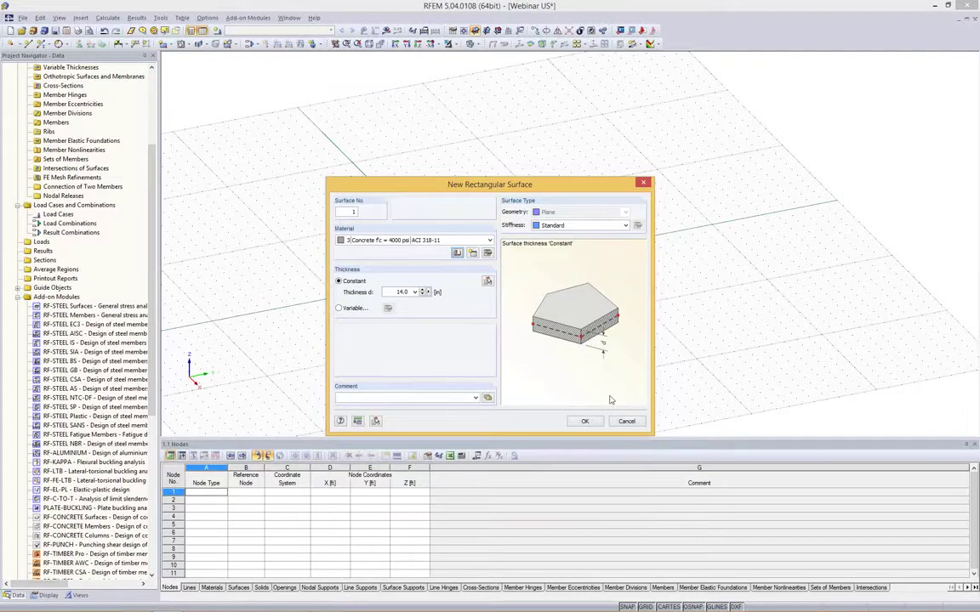
Draw the rectangular surface on the XY plane from the origin to the opposite corner at X 20 ft, Y 20 ft
click(584, 421)
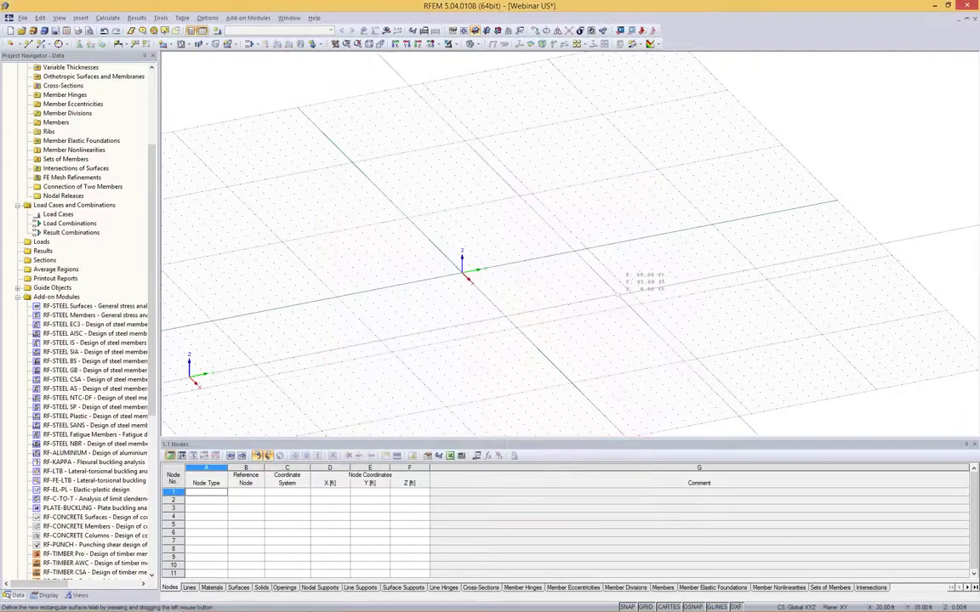
ctrl+middle_drag(620, 295, 544, 298)
click(472, 277)
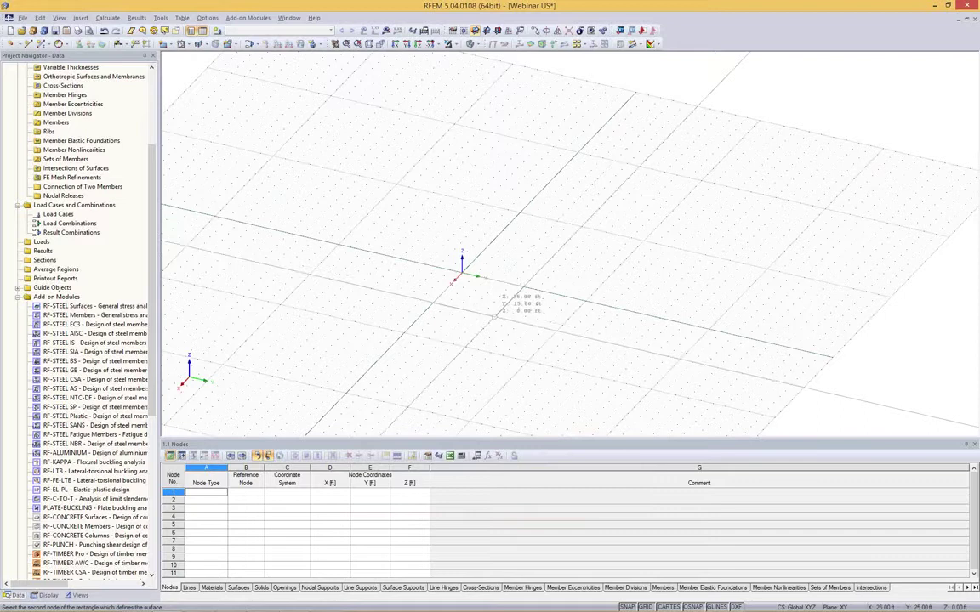
click(488, 306)
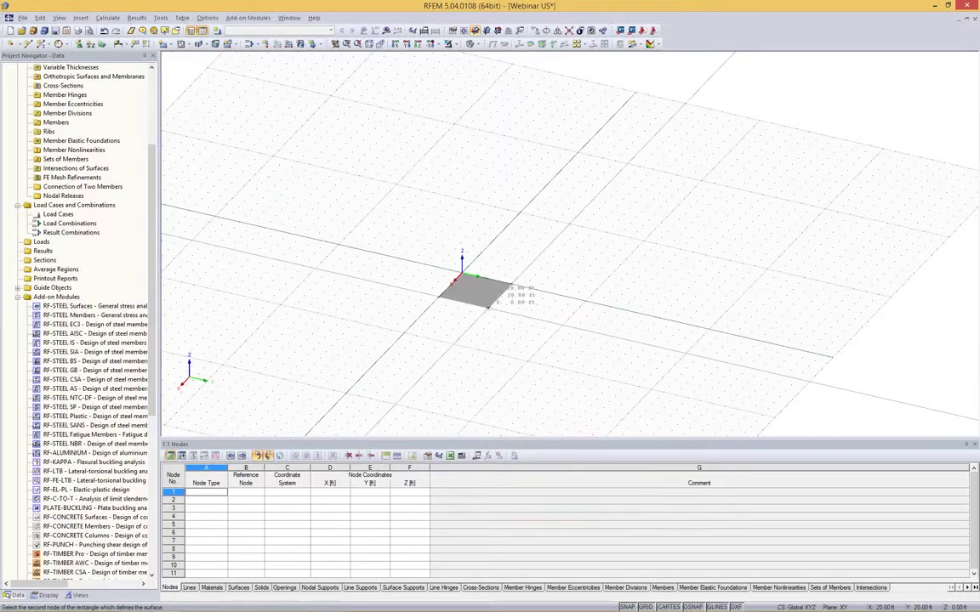
Copy the 20 ft slab twice along X and the original slab twice along Y, each at 20 ft spacing
scroll(500, 294, up, 2)
scroll(502, 292, down, 3)
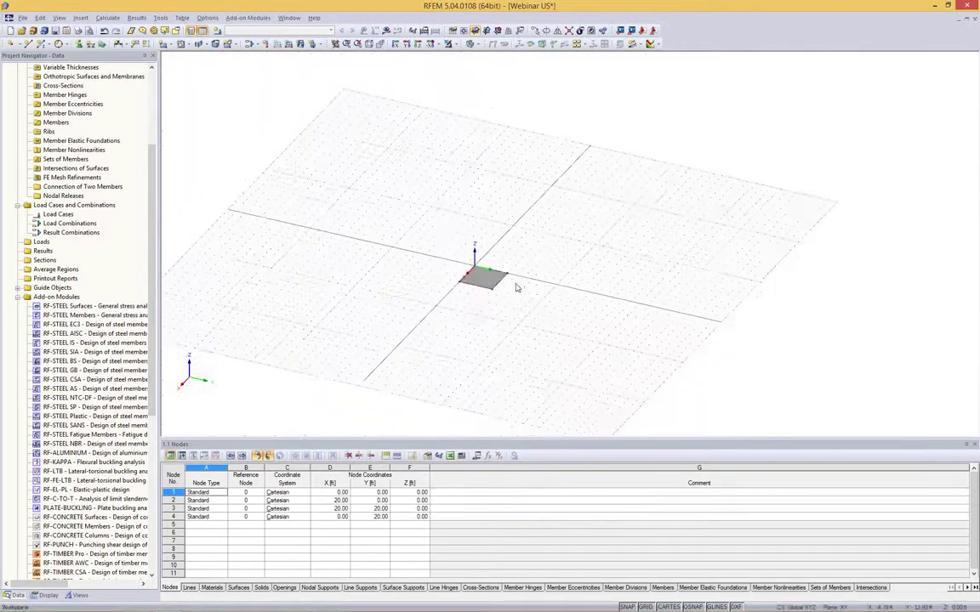
scroll(506, 284, up, 4)
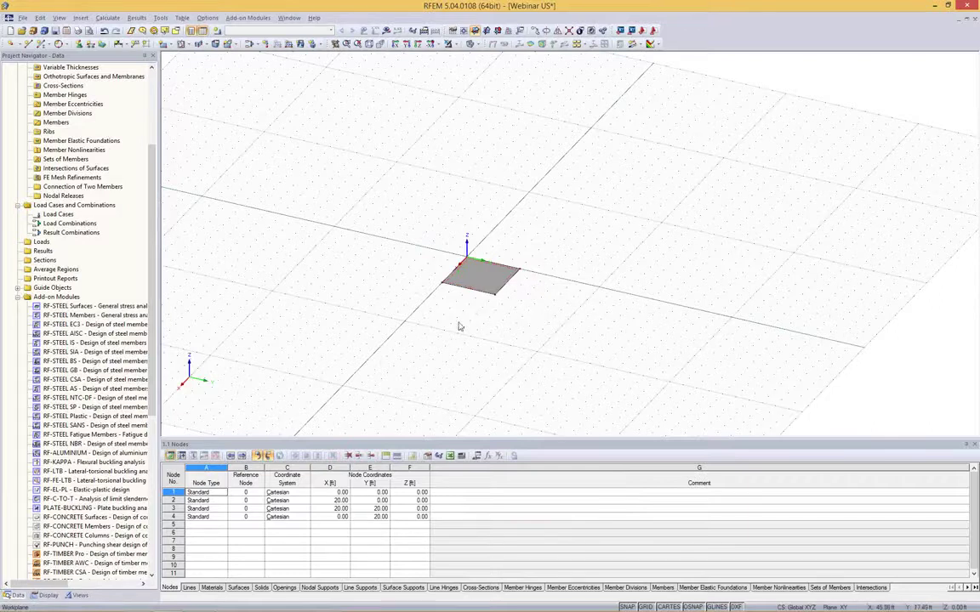
click(479, 273)
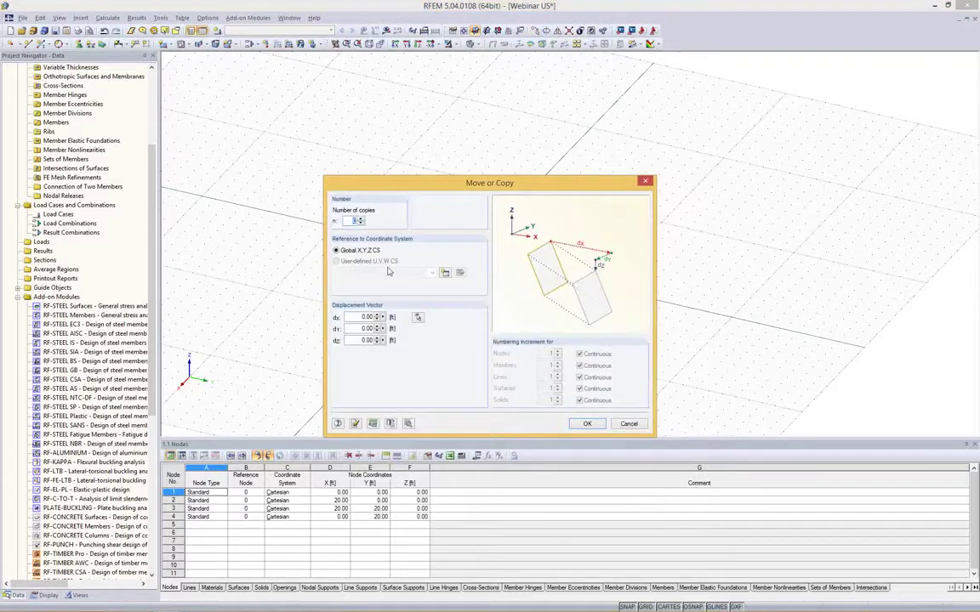
text(2)
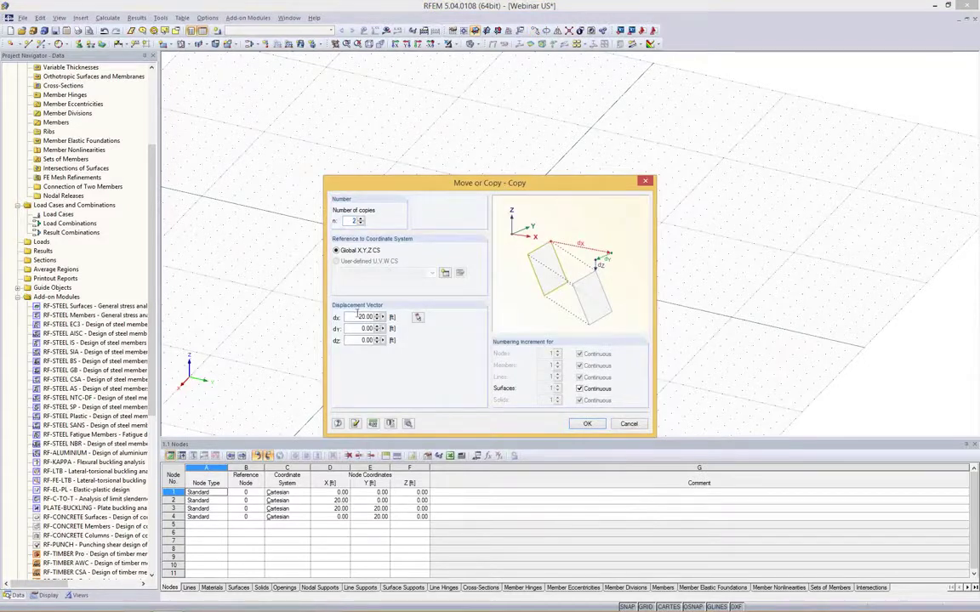
key(Return)
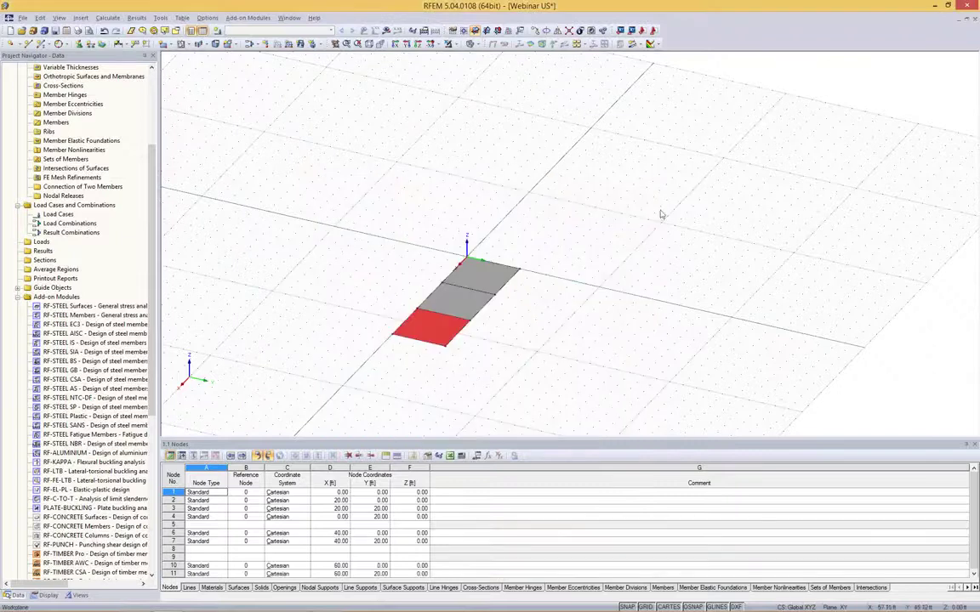
click(535, 31)
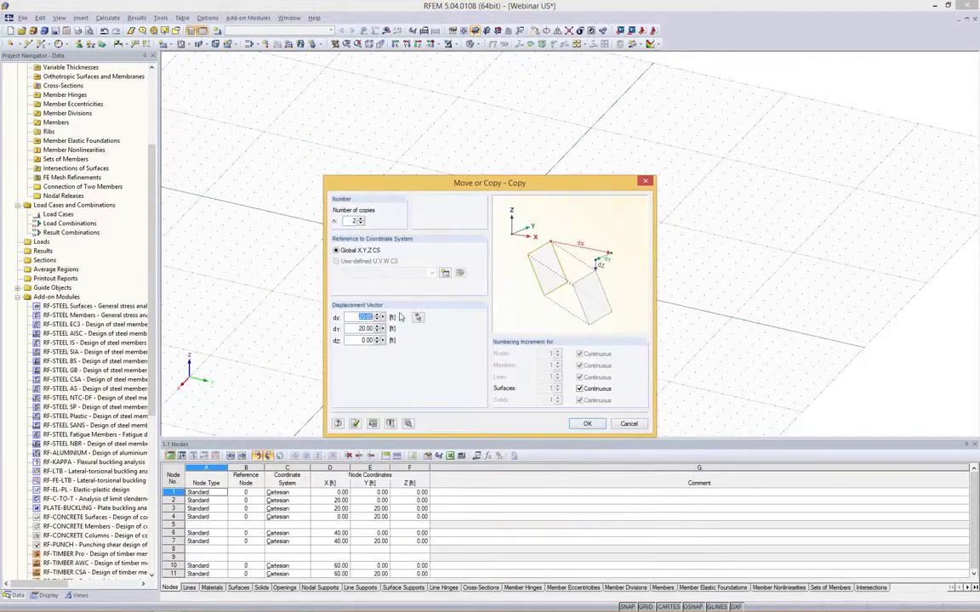
key(Return)
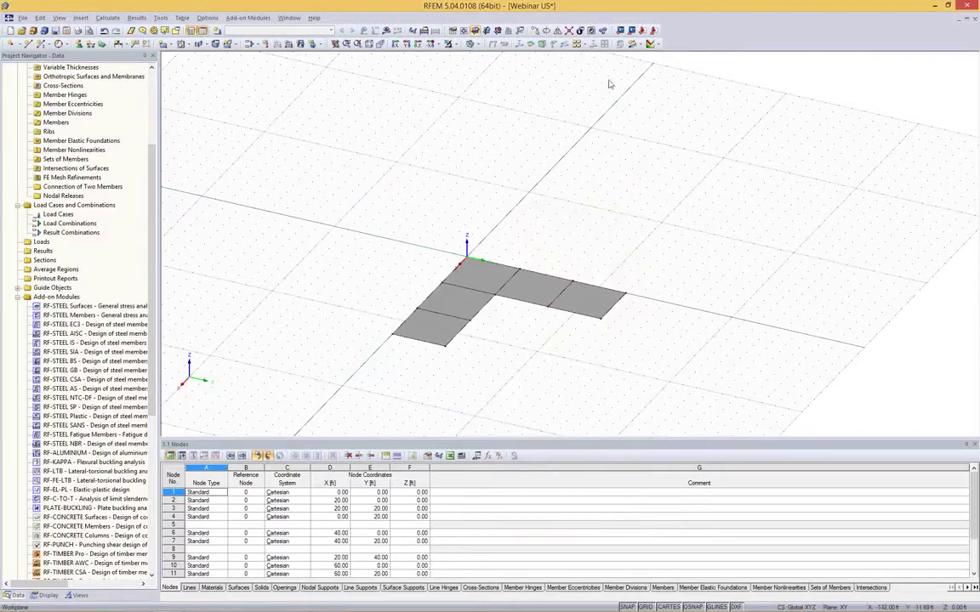
Create a round corner of 20 ft radius between the two inner slab edges, cutting the lines and deleting the corner
scroll(481, 285, up, 2)
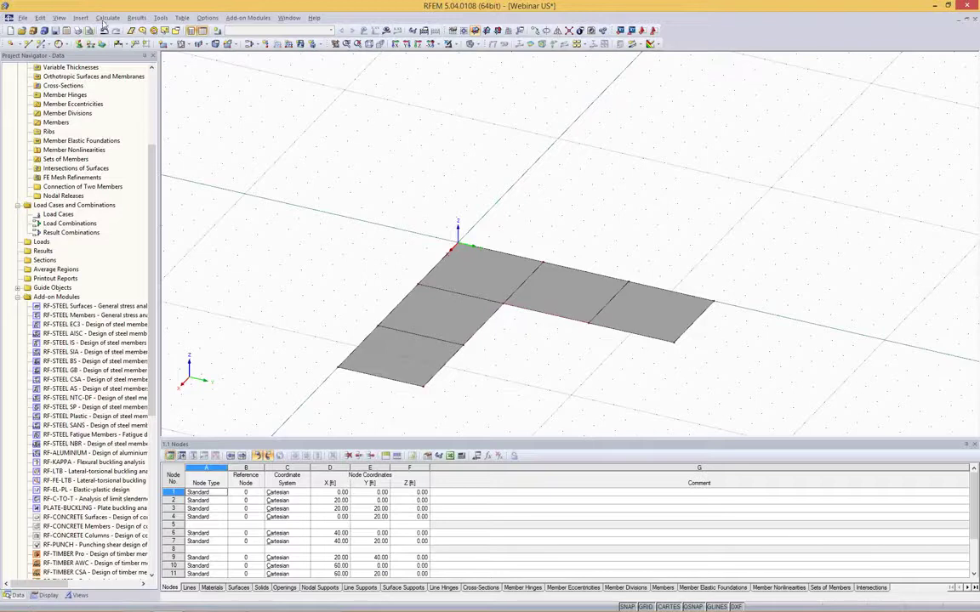
click(160, 17)
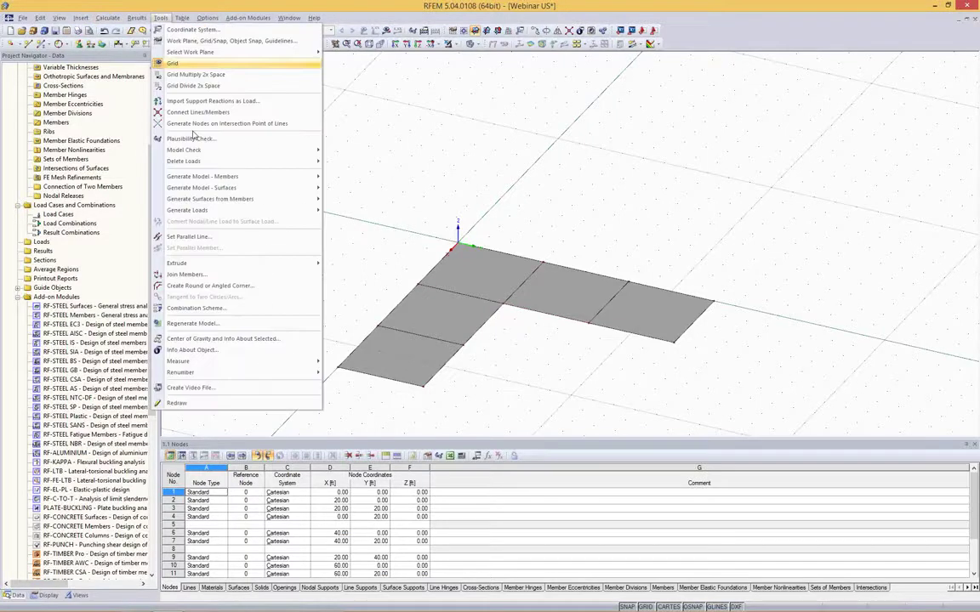
click(229, 289)
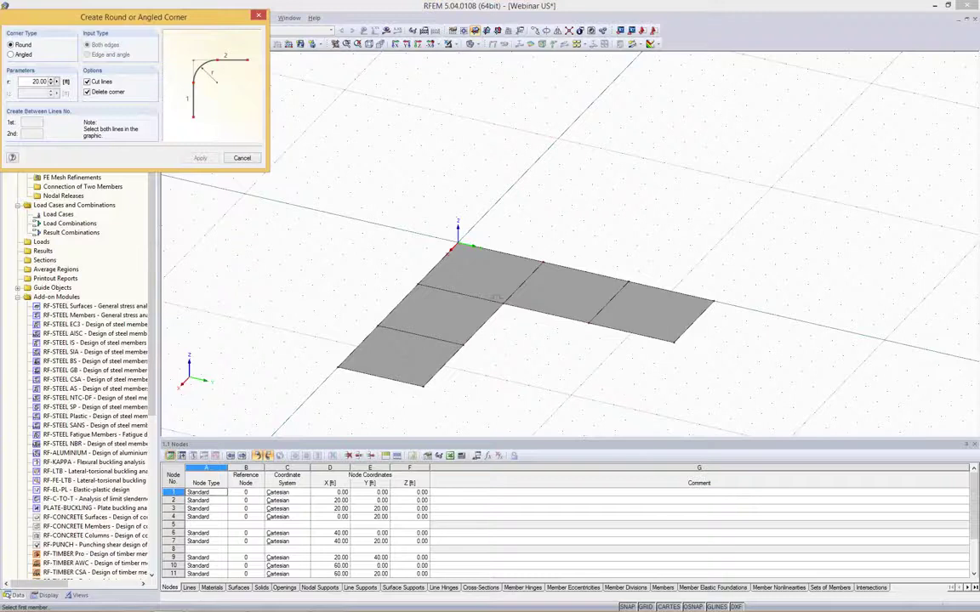
click(522, 313)
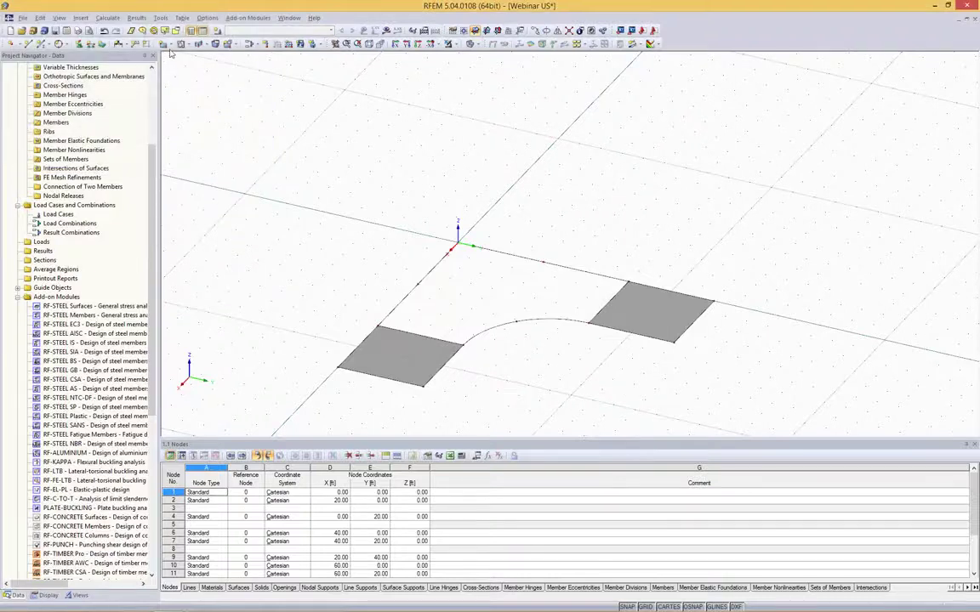
Create a 14 in thick concrete f'c = 4000 psi plane surface from the boundary lines around the open corner area, including the arc
click(170, 44)
click(210, 286)
drag(451, 192, 162, 192)
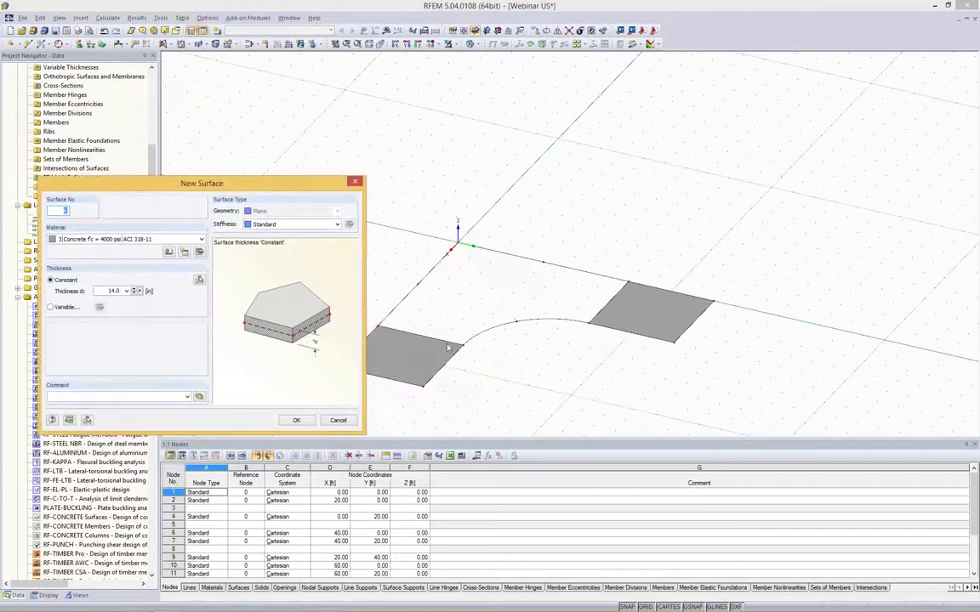
click(295, 421)
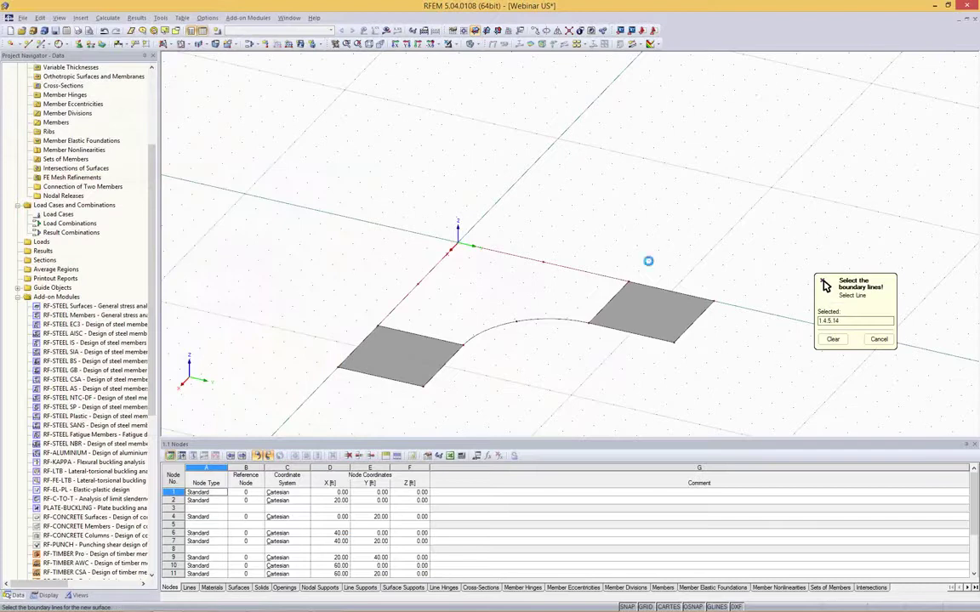
click(618, 291)
click(570, 319)
scroll(416, 279, up, 3)
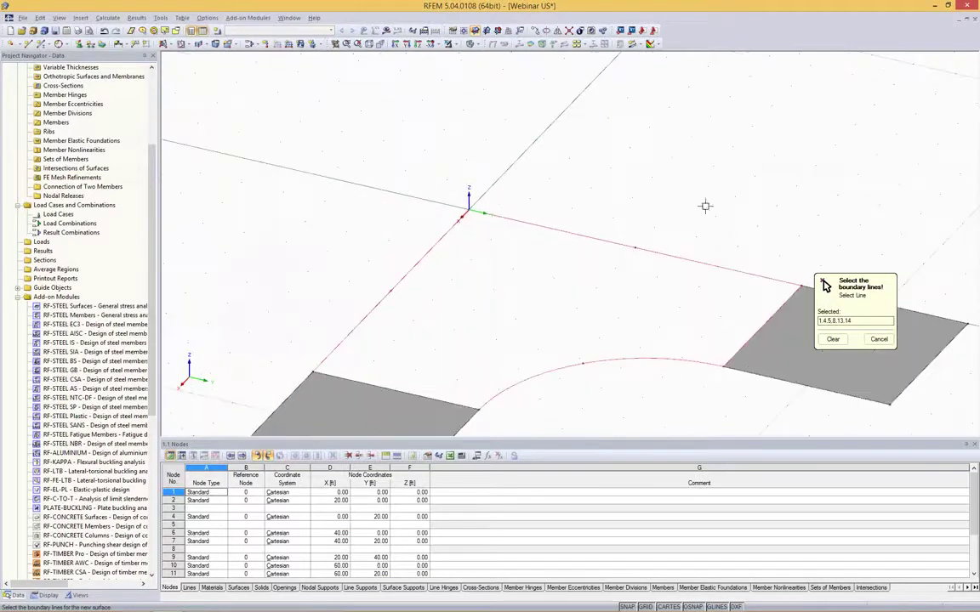
click(461, 397)
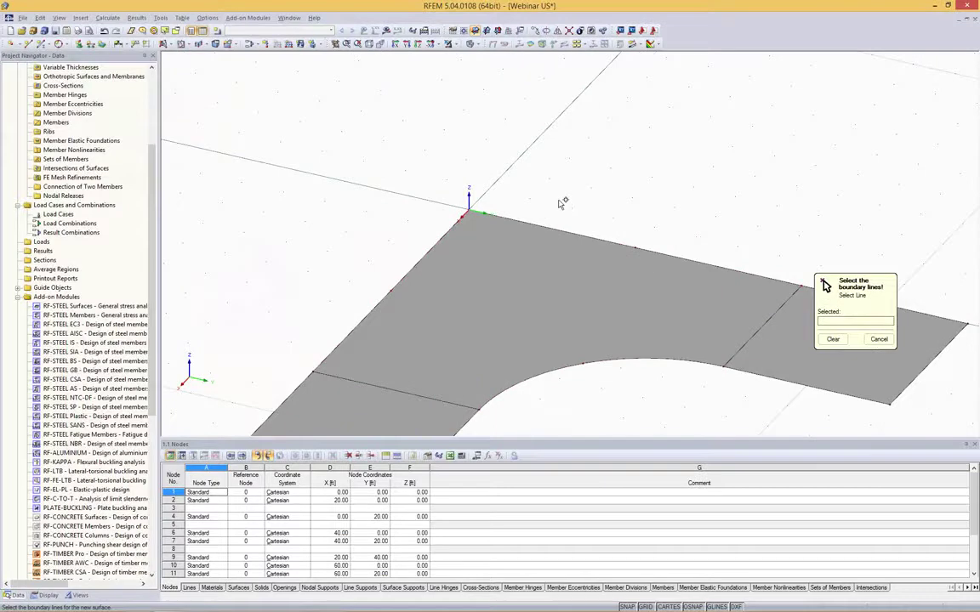
scroll(562, 203, down, 3)
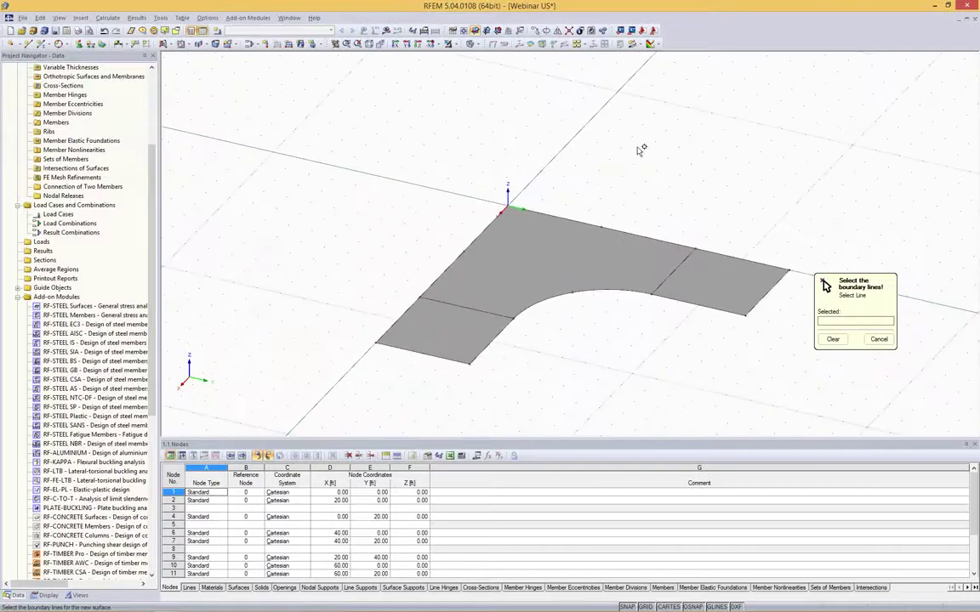
scroll(642, 150, down, 1)
key(Escape)
ctrl+middle_drag(729, 158, 669, 163)
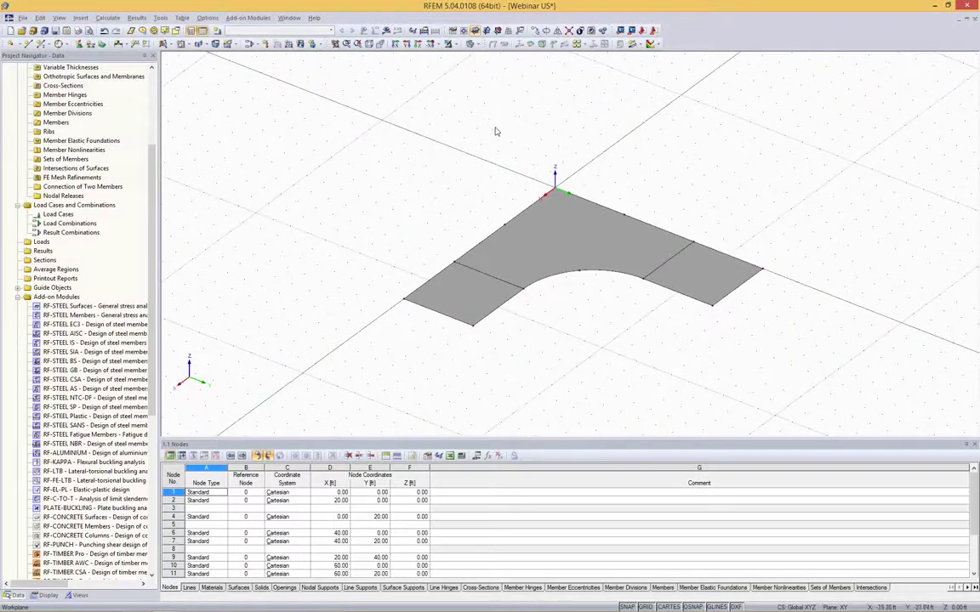
Draw a 12 in thick rectangular concrete wall on the YZ work plane from the origin to Y 20 ft, Z 10 ft
mouse_move(557, 328)
ctrl+middle_down()
mouse_move(517, 291)
mouse_move(490, 239)
mouse_move(495, 208)
mouse_move(494, 227)
mouse_move(573, 279)
mouse_move(605, 325)
mouse_move(556, 274)
mouse_move(536, 234)
mouse_move(554, 333)
ctrl+middle_up()
click(485, 31)
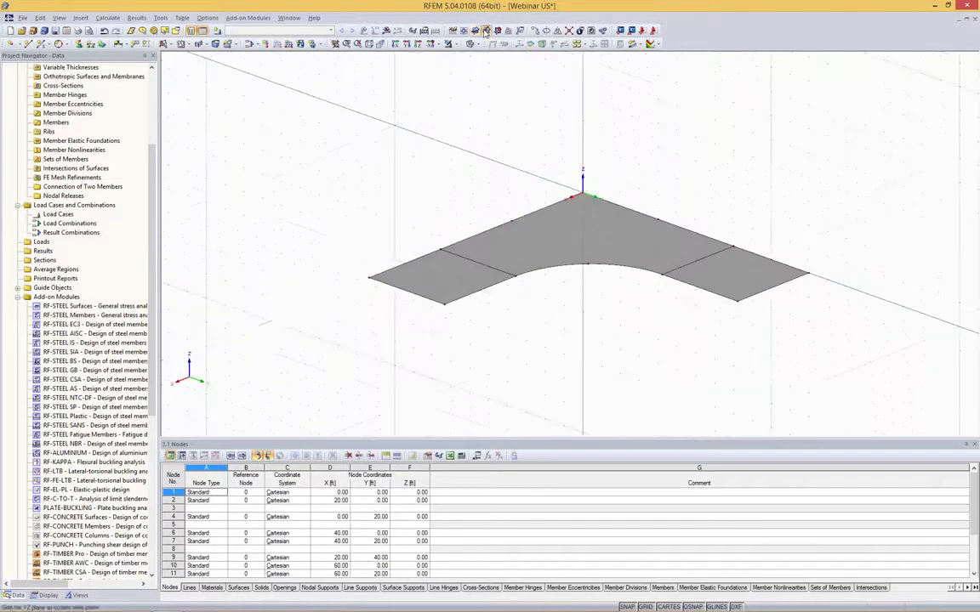
ctrl+middle_drag(650, 176, 740, 166)
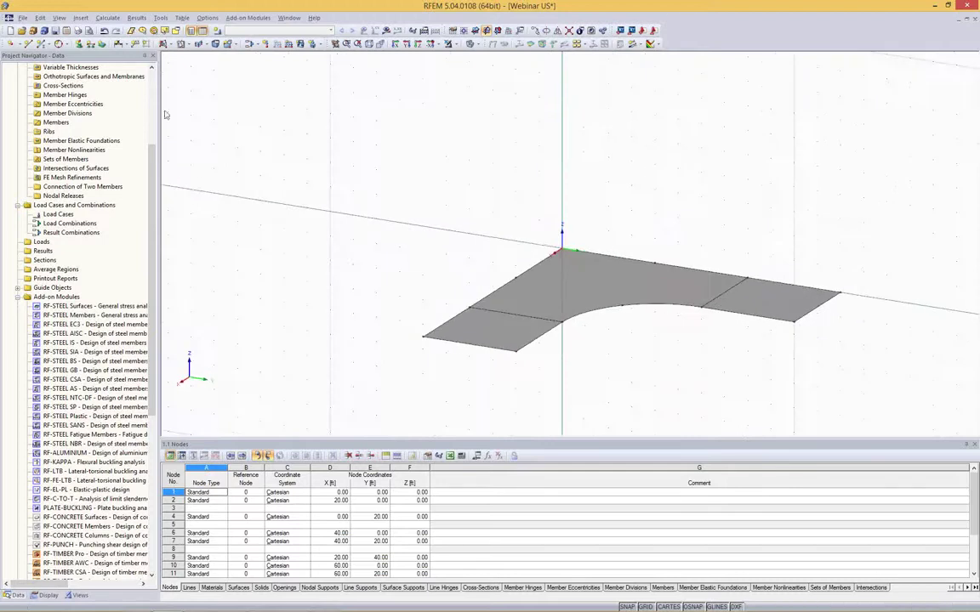
click(167, 43)
click(181, 67)
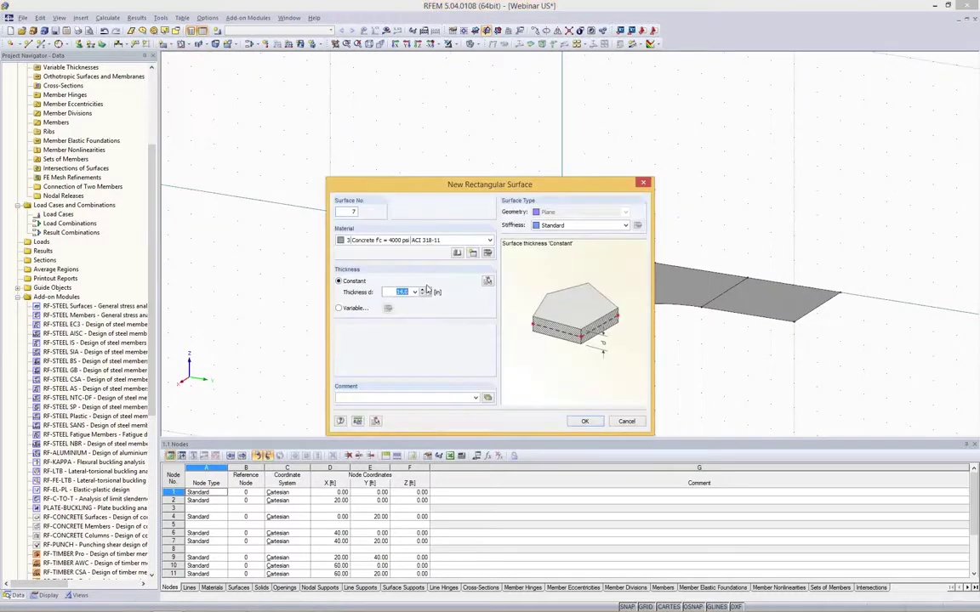
click(584, 422)
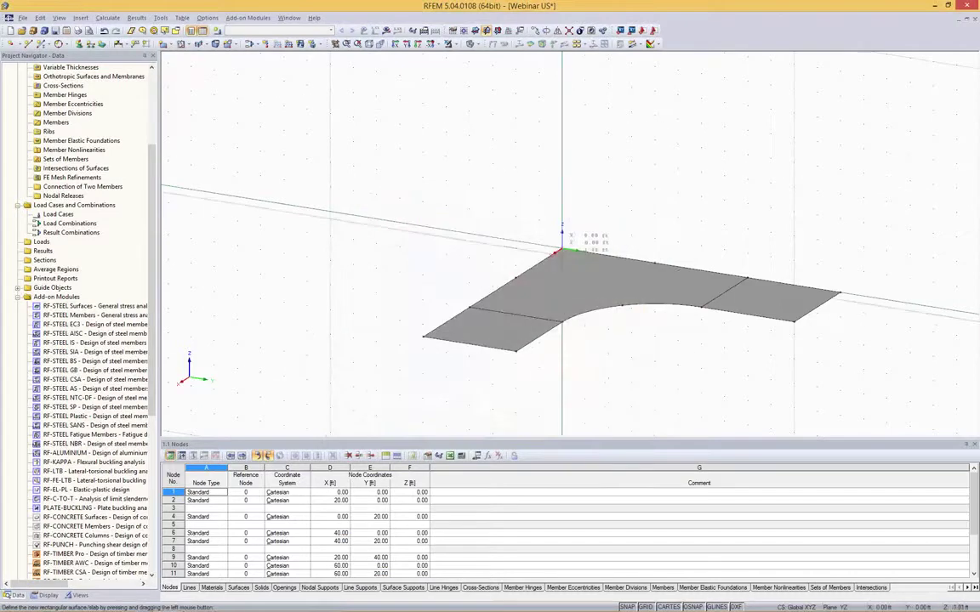
click(561, 250)
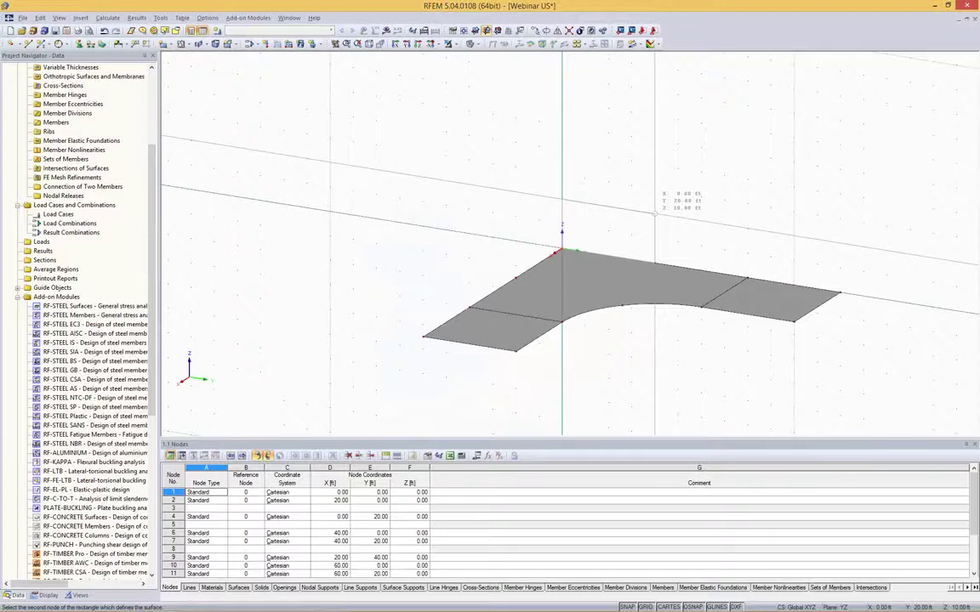
click(655, 213)
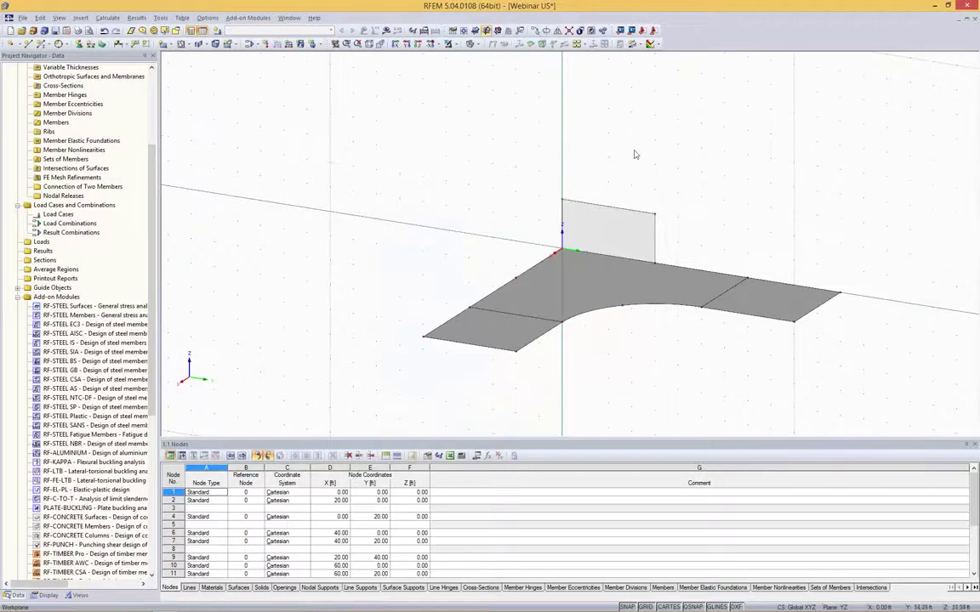
Copy the 20 ft long wall to the opposite slab end edge at X 60 ft
ctrl+middle_drag(619, 153, 560, 149)
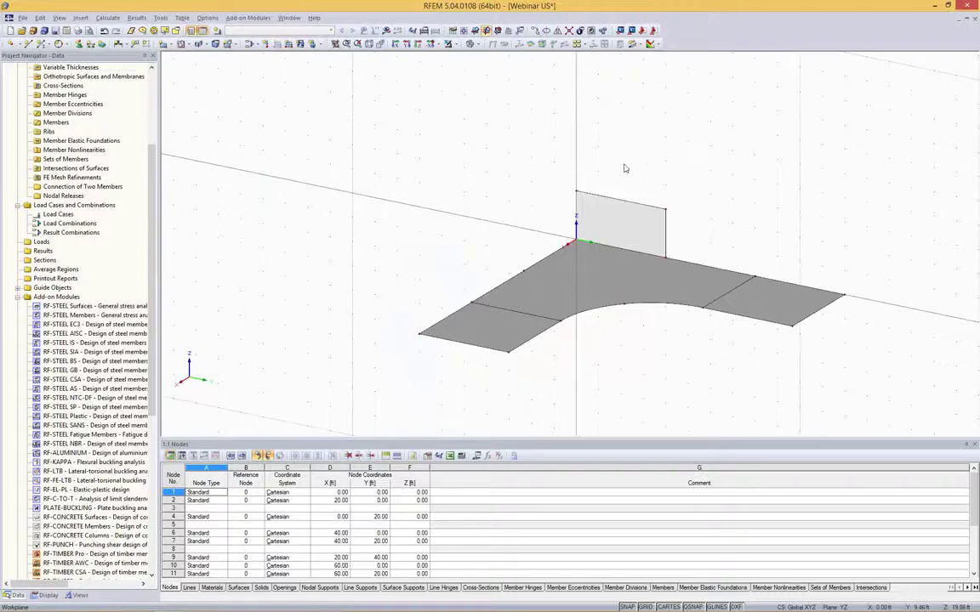
click(578, 205)
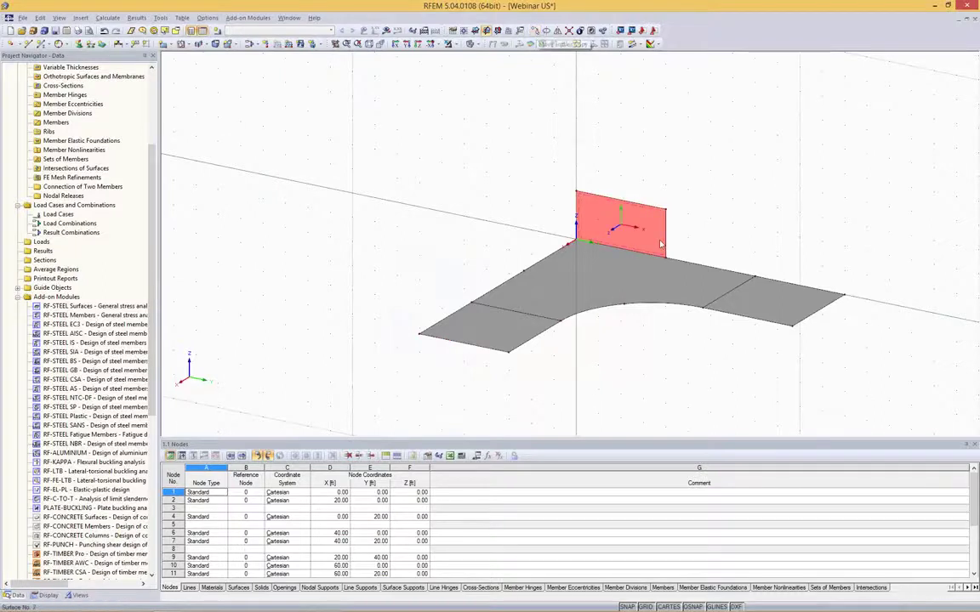
ctrl+drag(664, 254, 513, 360)
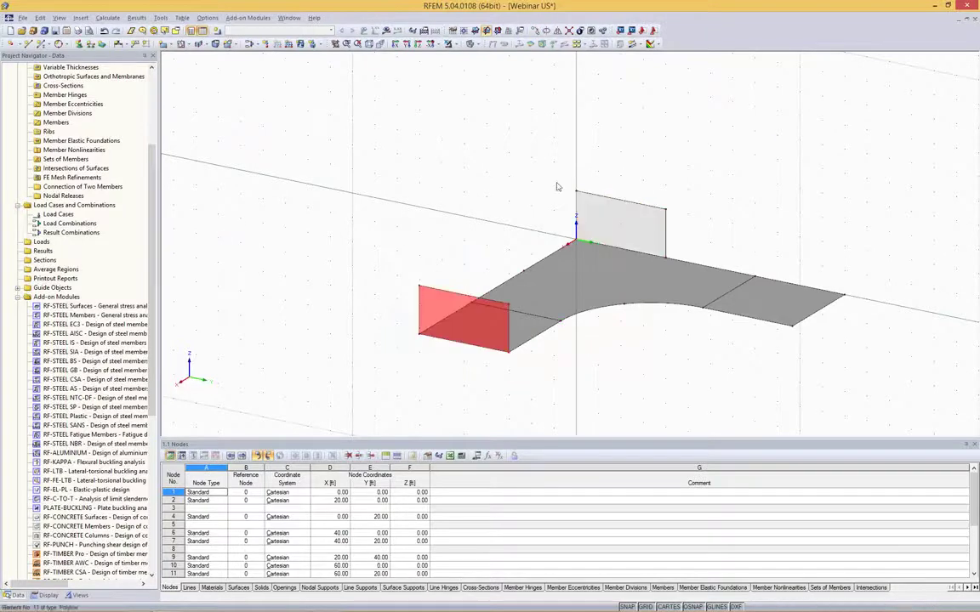
click(744, 186)
Draw a rectangular concrete wall on the XZ work plane from the origin to X 10 ft, Z 10 ft
ctrl+middle_drag(741, 189, 502, 102)
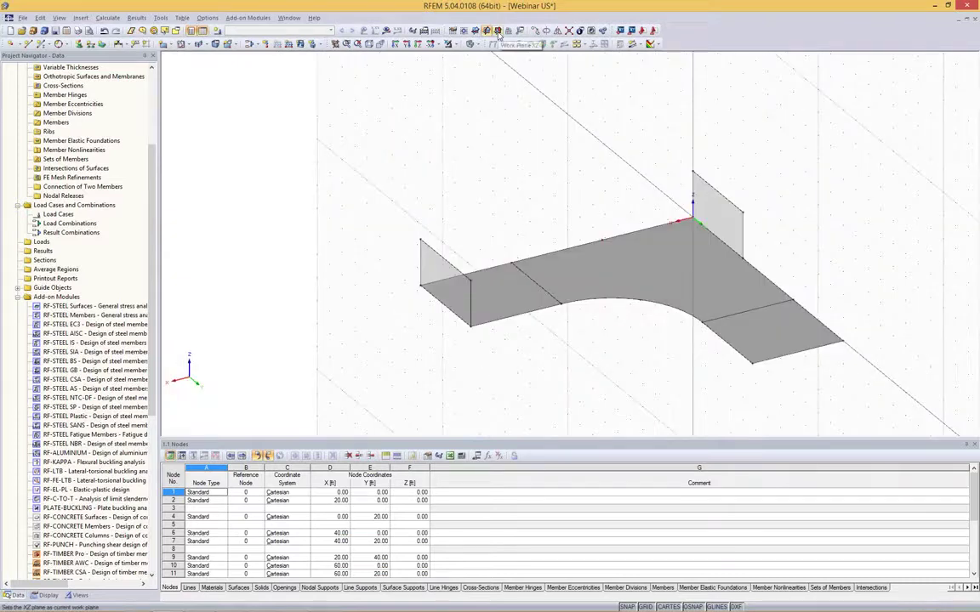
click(500, 35)
ctrl+middle_drag(849, 302, 872, 265)
click(162, 43)
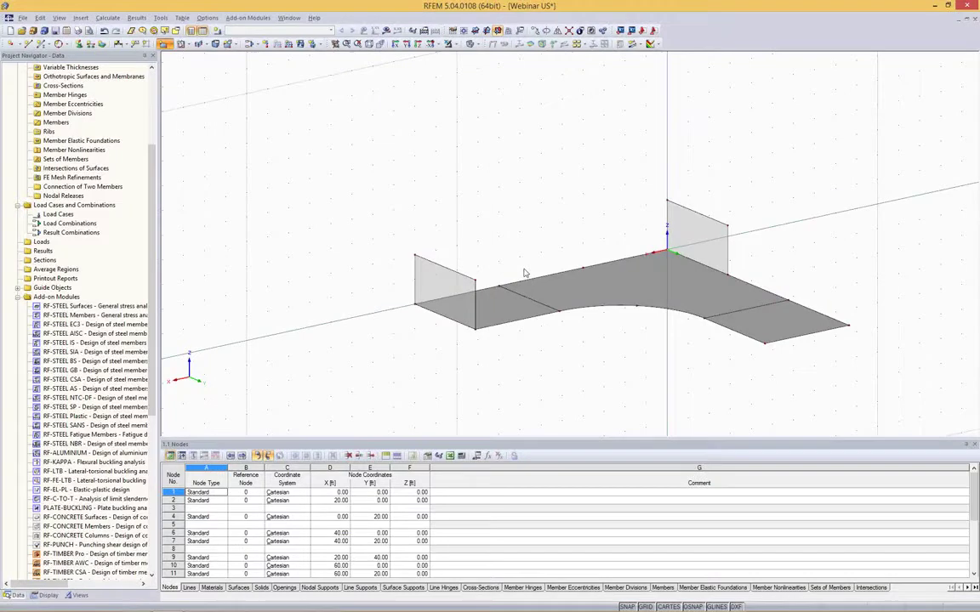
click(586, 422)
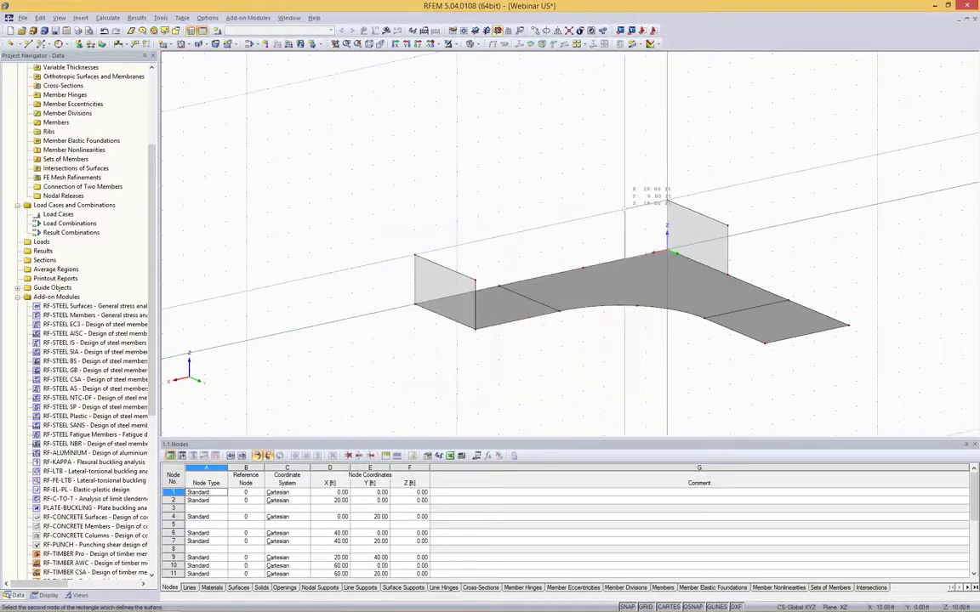
click(625, 207)
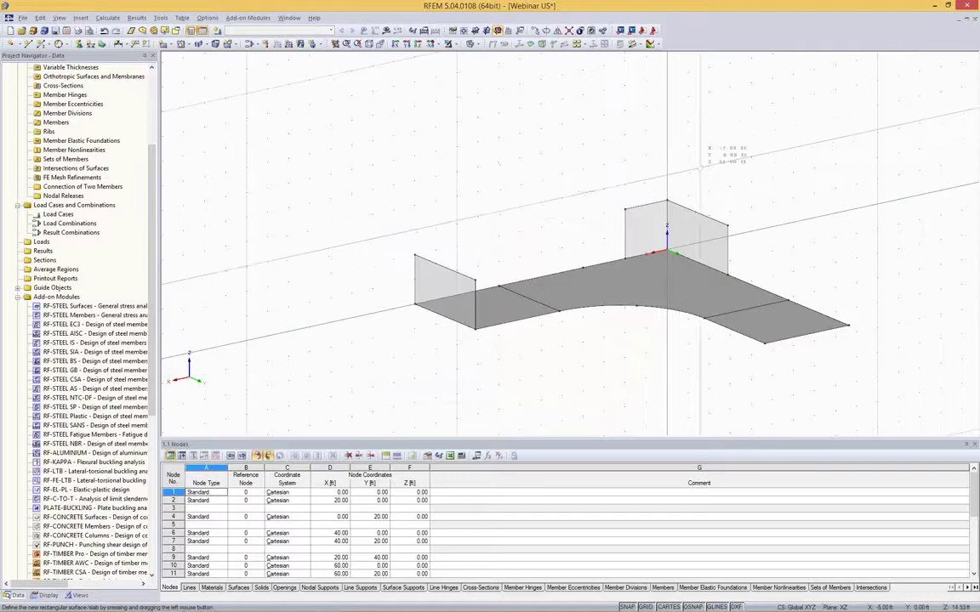
Draw a second XZ-plane wall from the slab corner at X 60 ft to X 50 ft, Z 10 ft
click(415, 304)
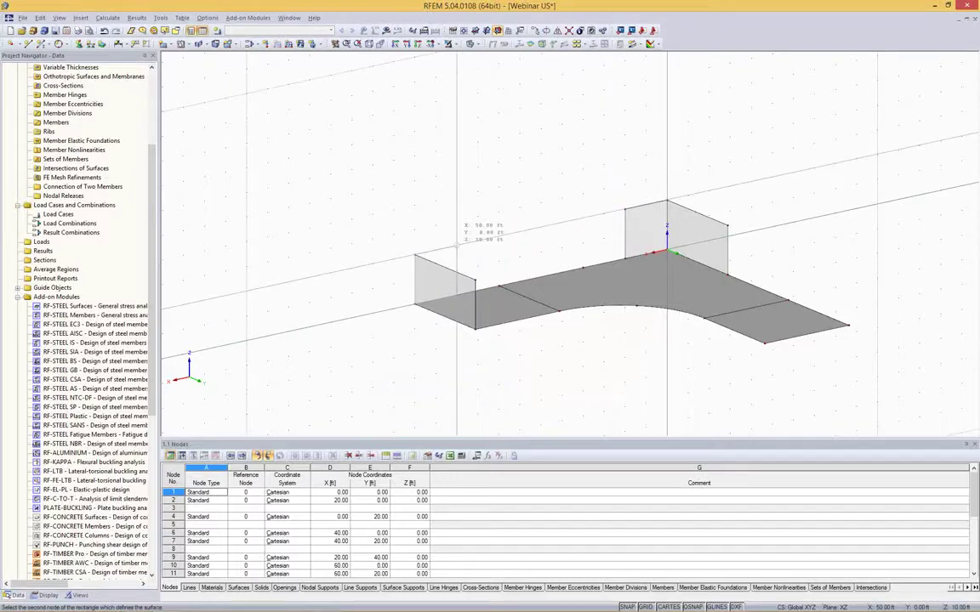
click(457, 246)
key(Escape)
ctrl+middle_drag(549, 147, 375, 196)
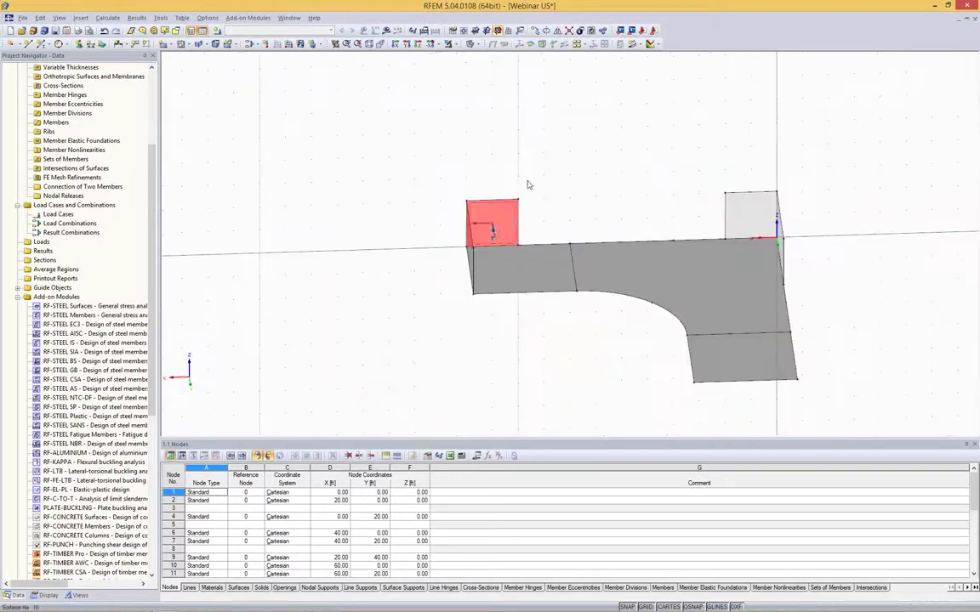
ctrl+middle_drag(531, 157, 513, 330)
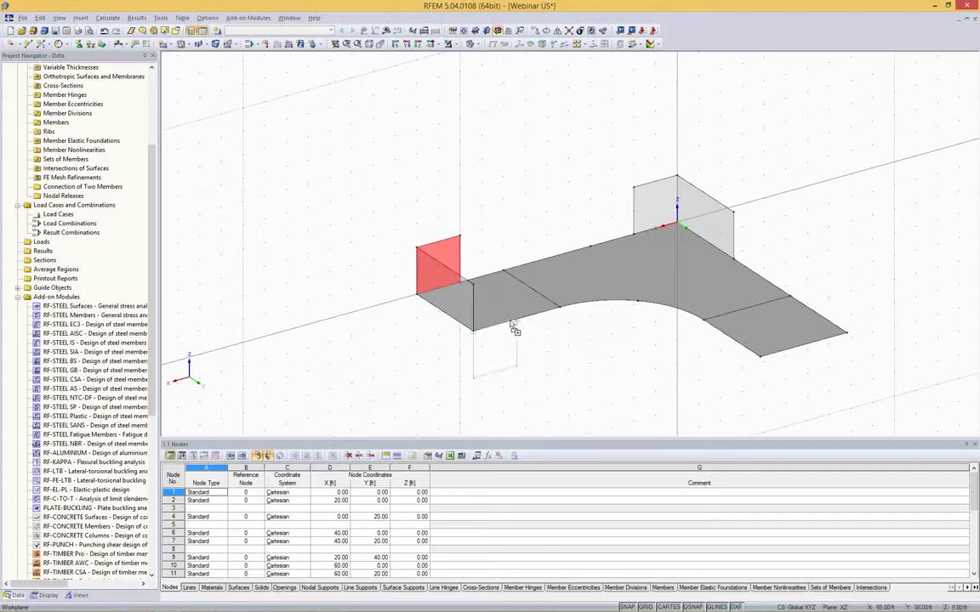
drag(514, 330, 506, 159)
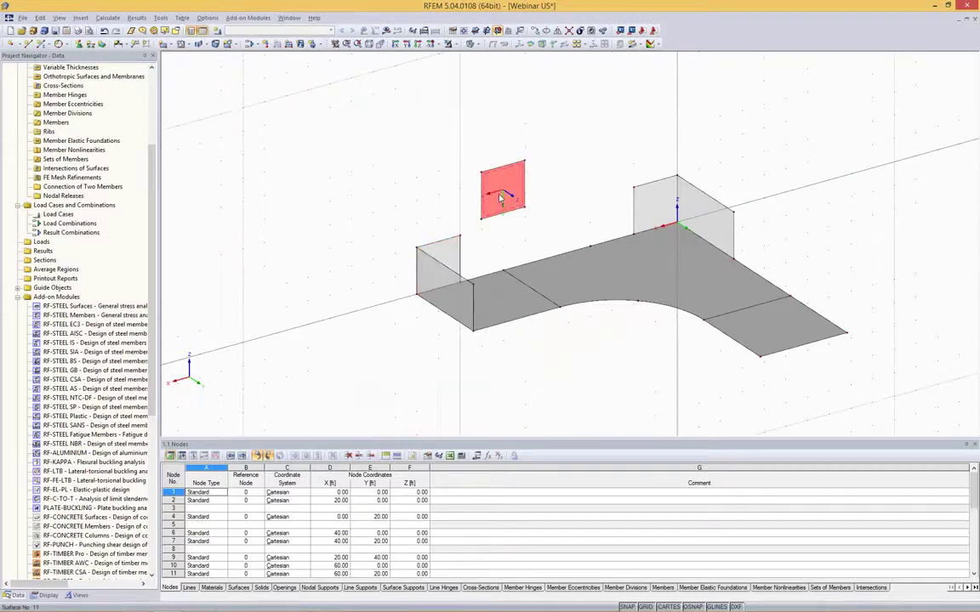
drag(476, 145, 547, 223)
key(Delete)
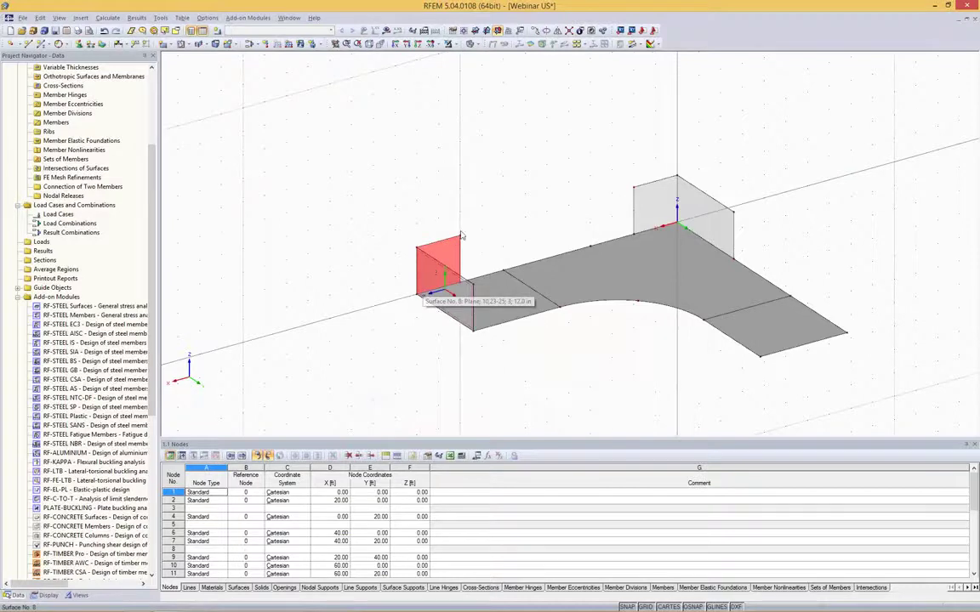
Copy the short XZ-plane wall at X 60 ft to the opposite slab edge and connect the wall and slab lines
ctrl+middle_drag(525, 218, 448, 211)
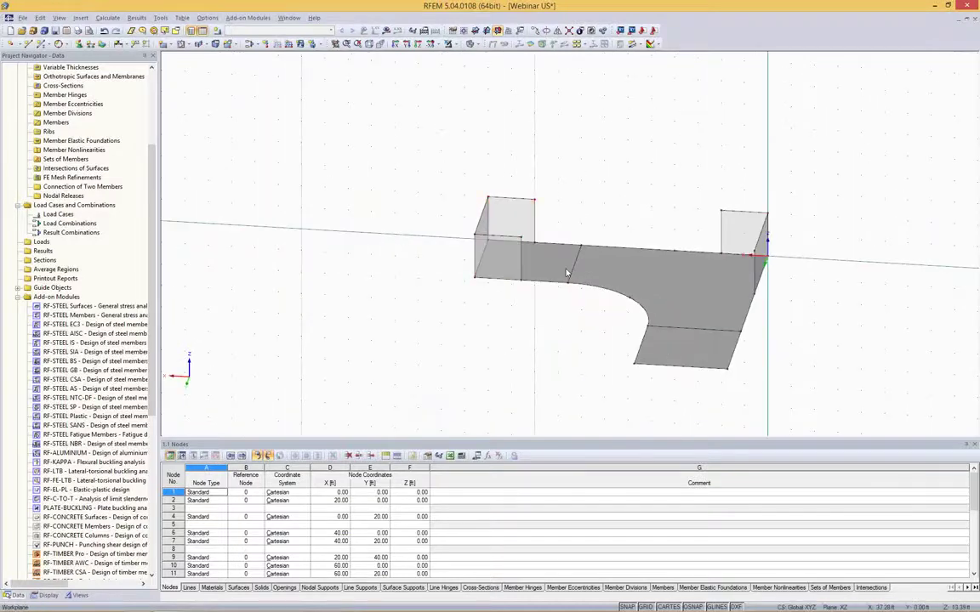
ctrl+middle_drag(593, 200, 607, 177)
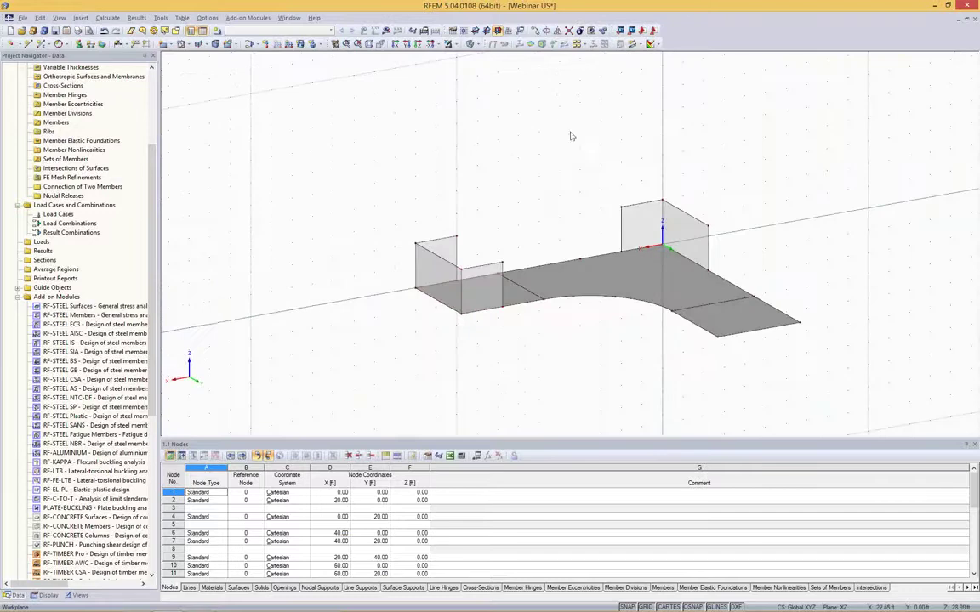
click(569, 30)
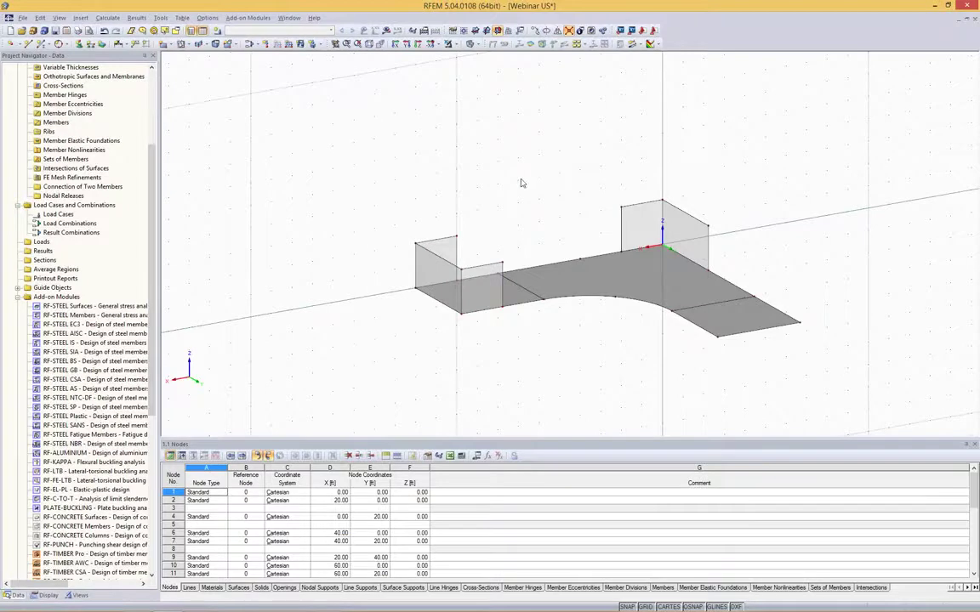
ctrl+middle_drag(540, 157, 709, 329)
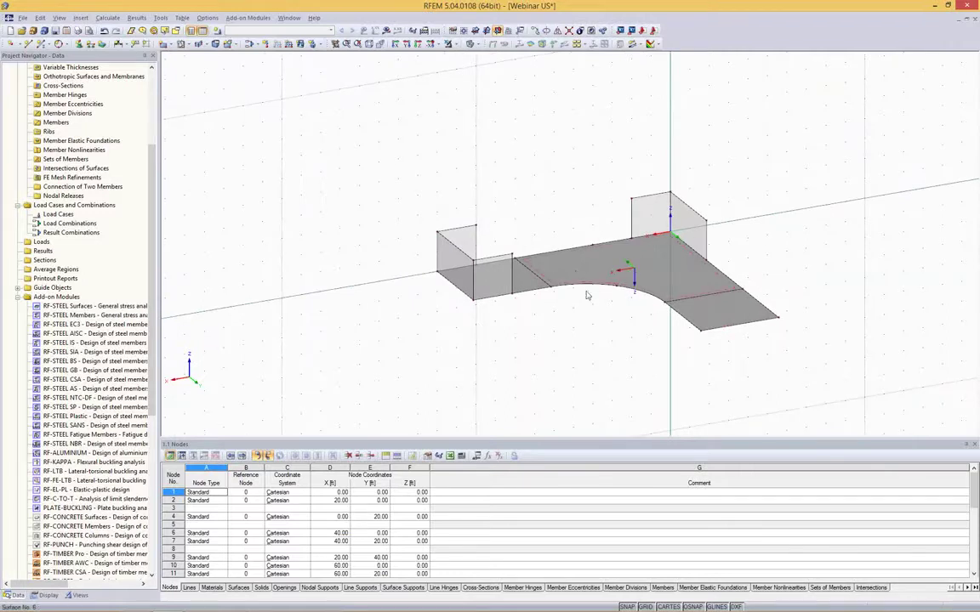
Start a new Beam member and choose the rolled I-section W 10x77 from AISC 13 as its cross-section
click(41, 45)
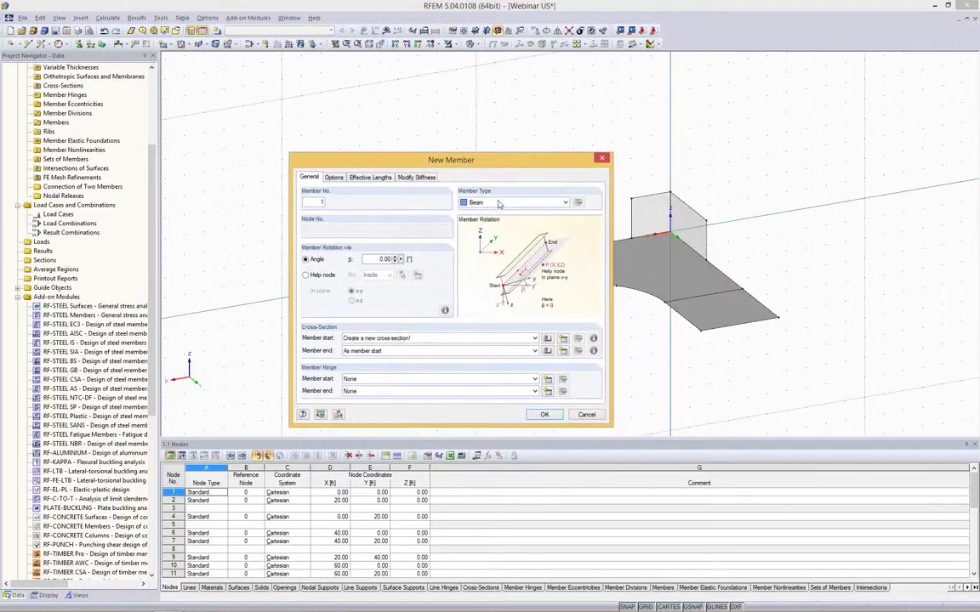
click(502, 202)
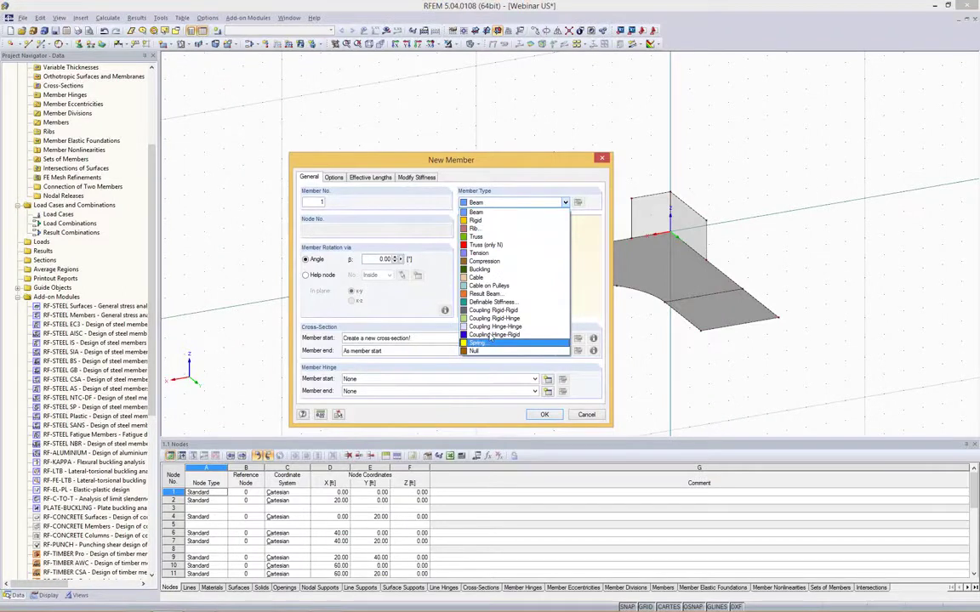
click(476, 213)
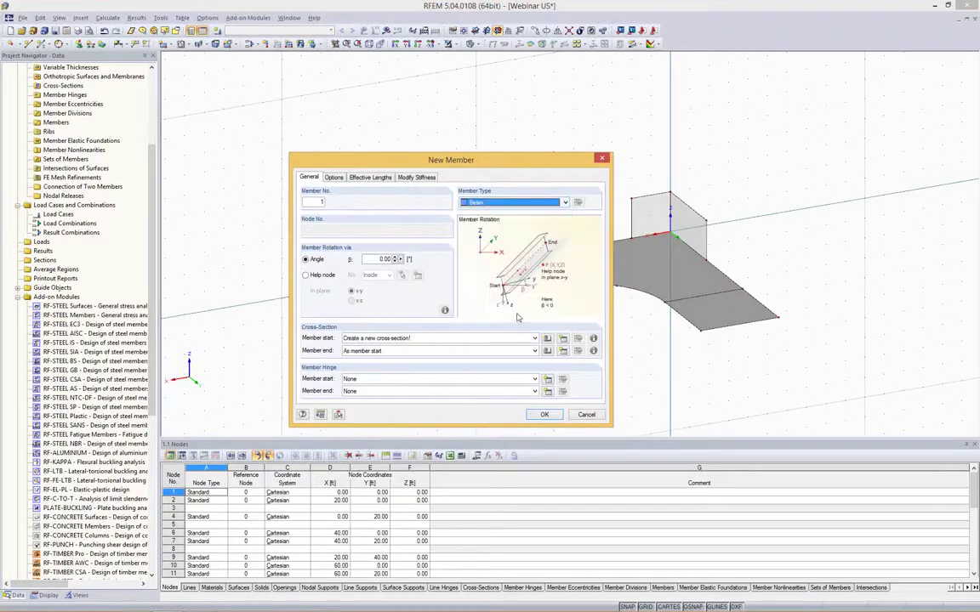
click(563, 339)
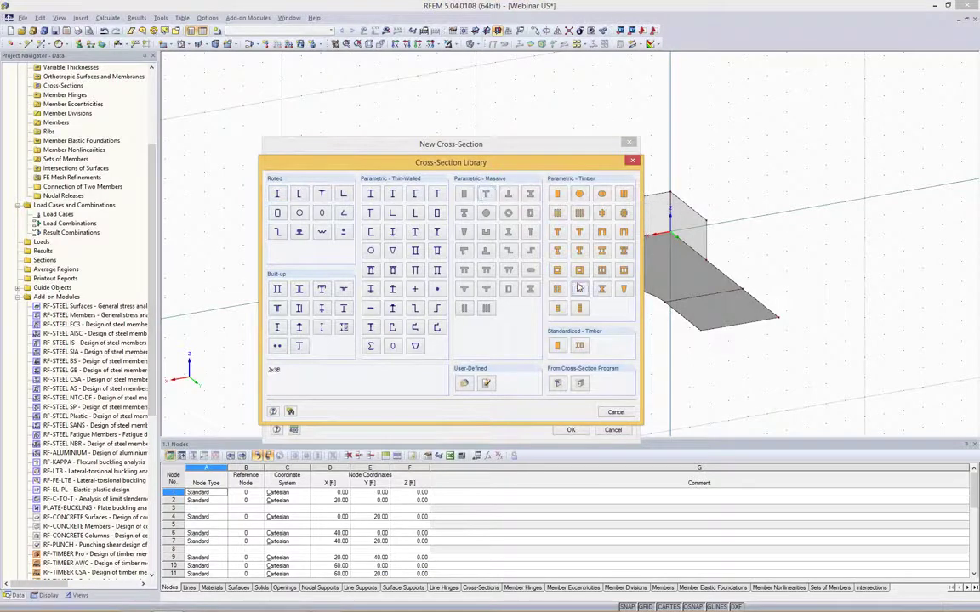
click(279, 195)
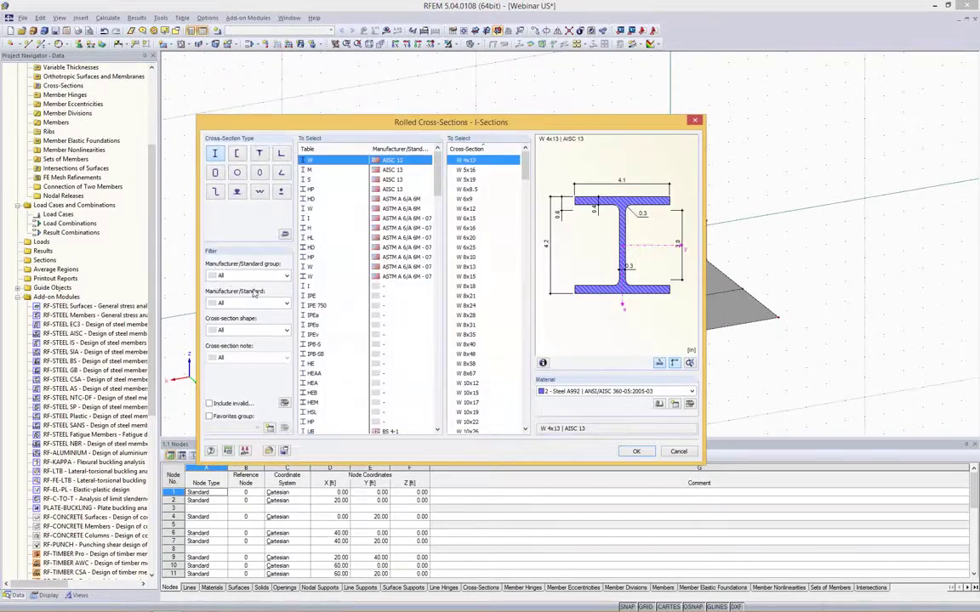
click(275, 276)
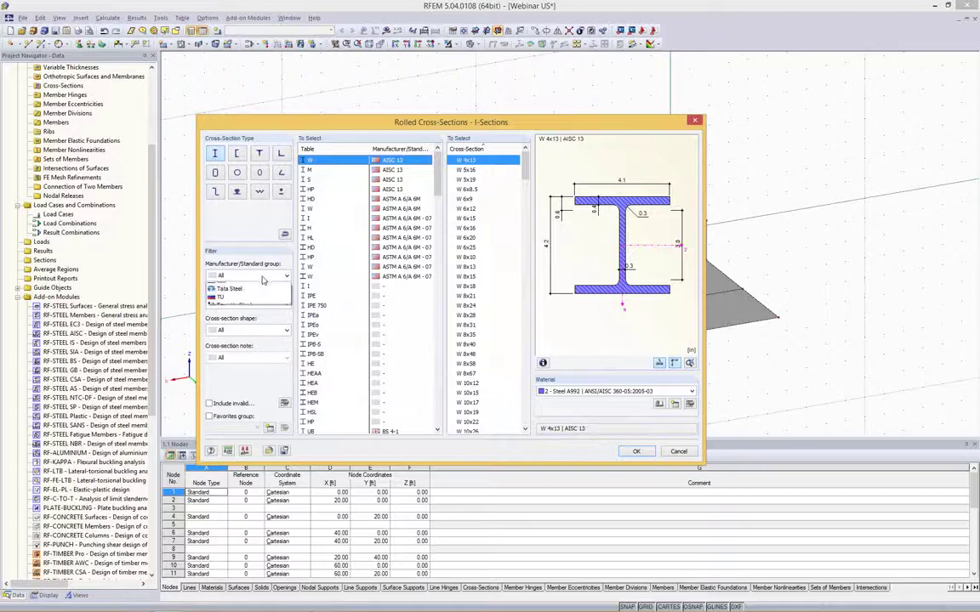
click(230, 224)
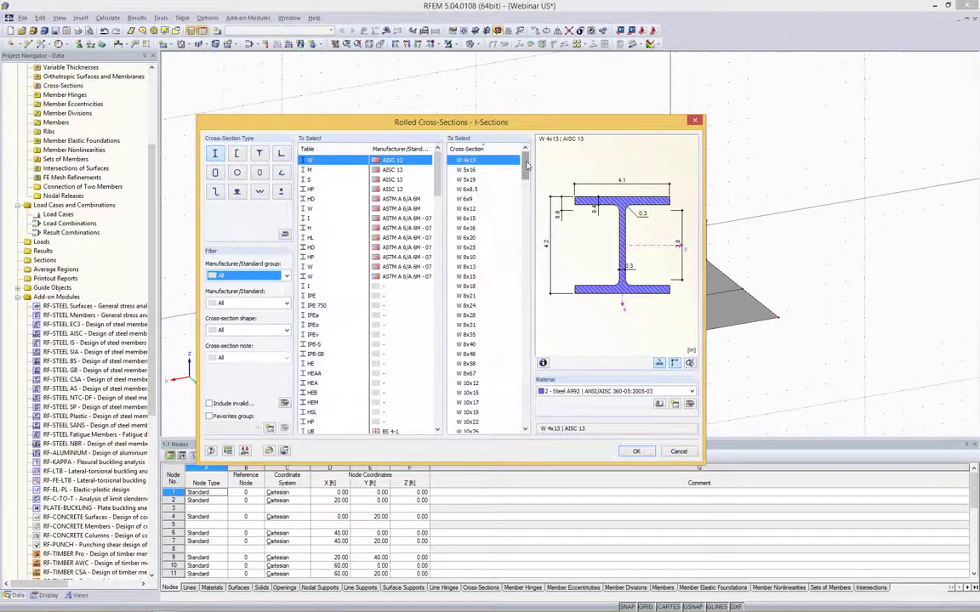
scroll(464, 236, down, 10)
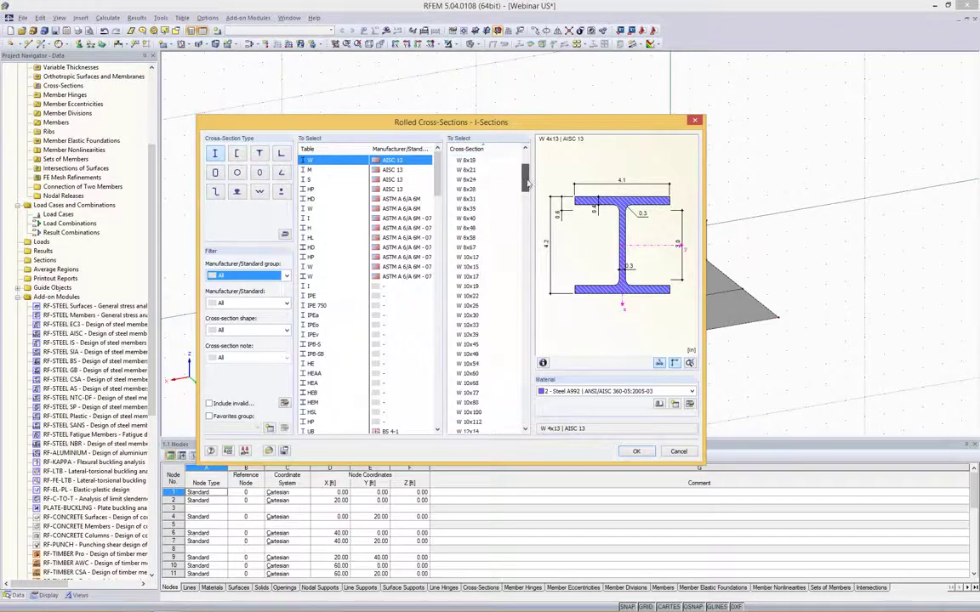
click(466, 229)
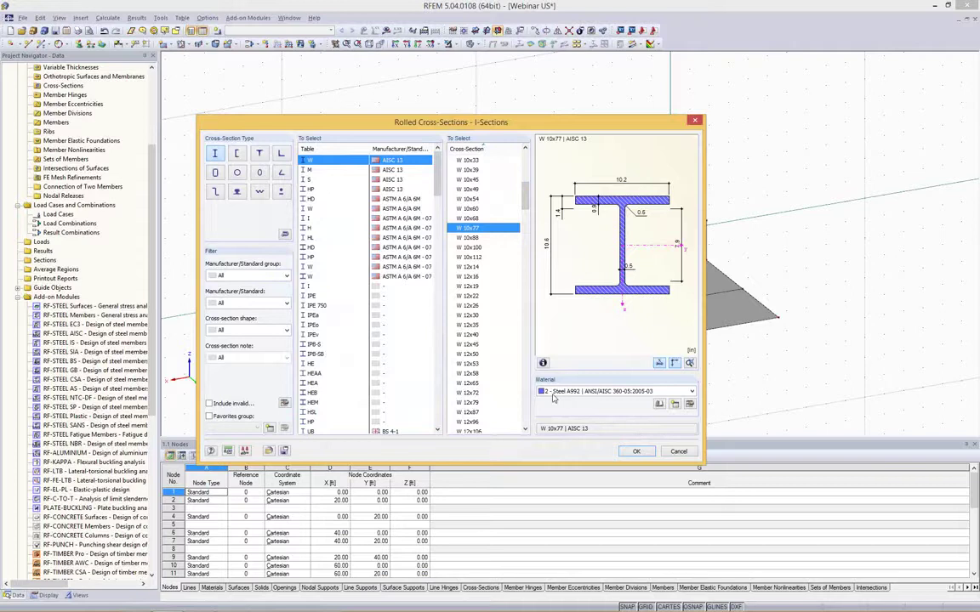
Assign material Steel A992 to the W 10x77 cross-section and accept the section definition
click(571, 393)
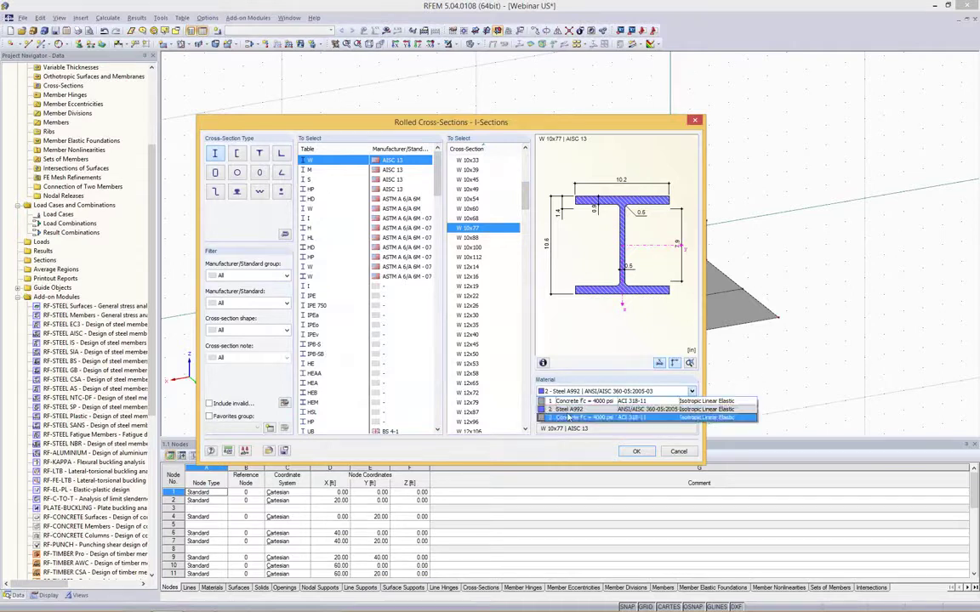
click(586, 409)
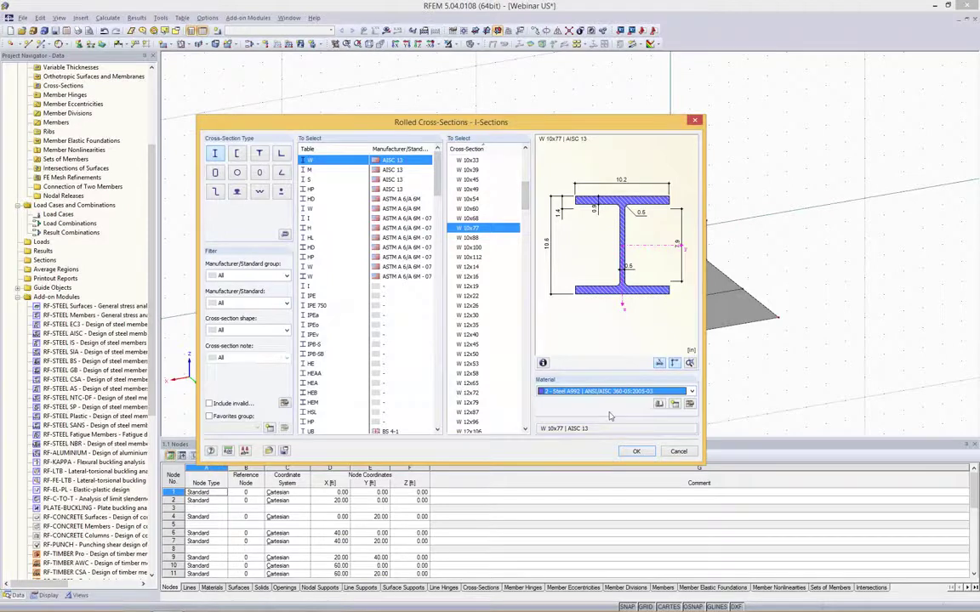
click(636, 452)
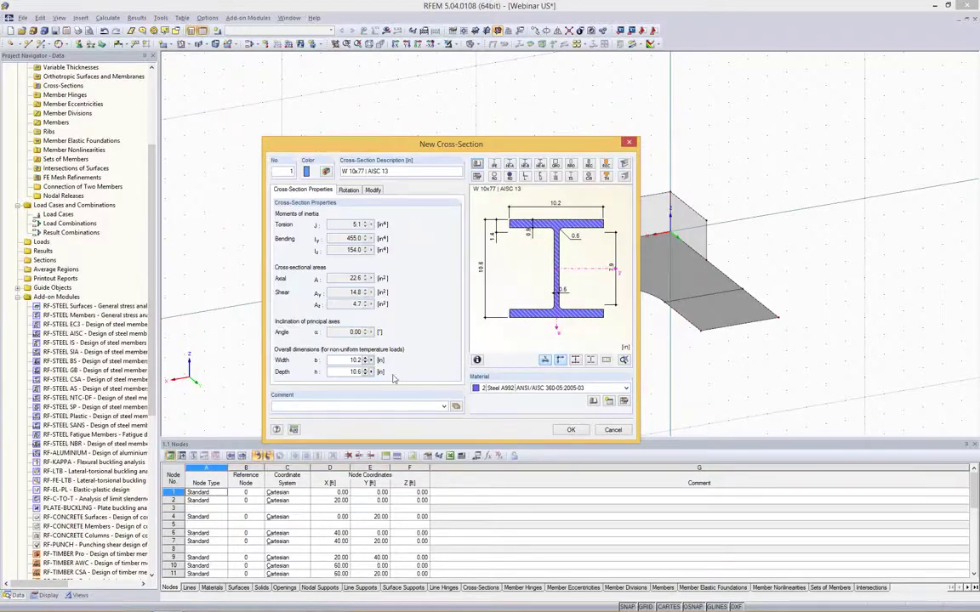
click(570, 429)
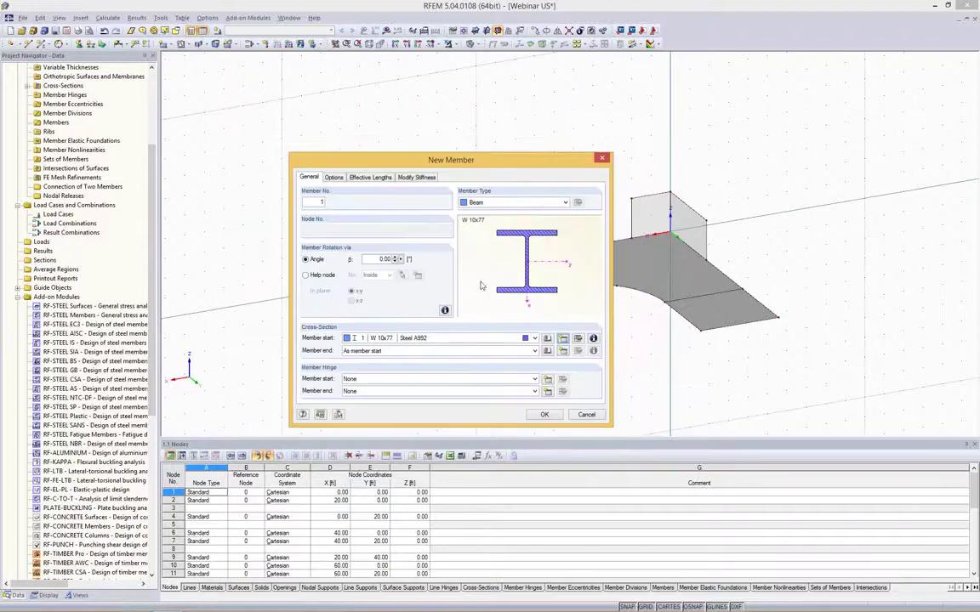
Draw a vertical W 10x77 column at X 40 ft, Y 0 ft from the slab edge up to Z 10 ft
click(544, 414)
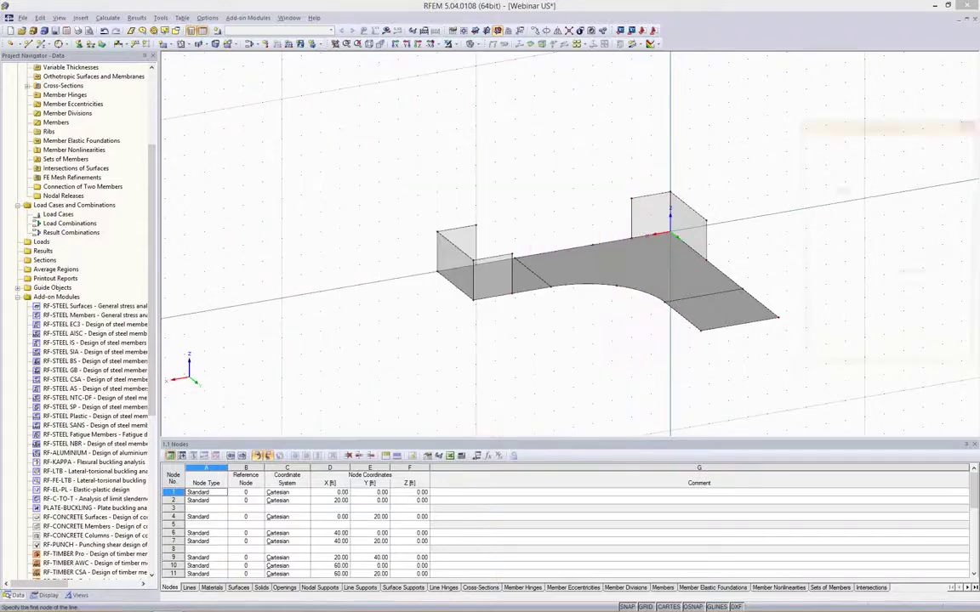
ctrl+middle_drag(551, 189, 529, 208)
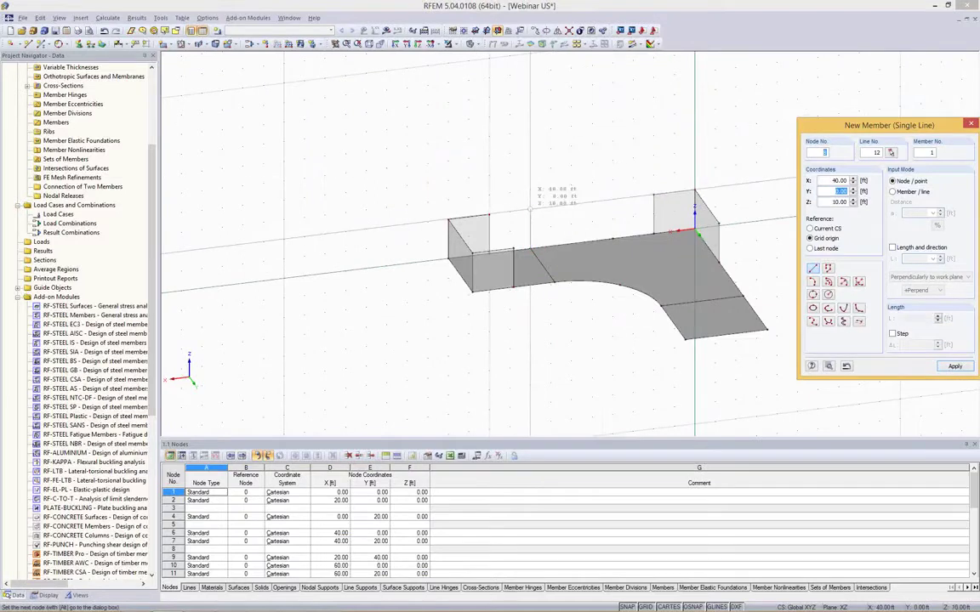
click(612, 238)
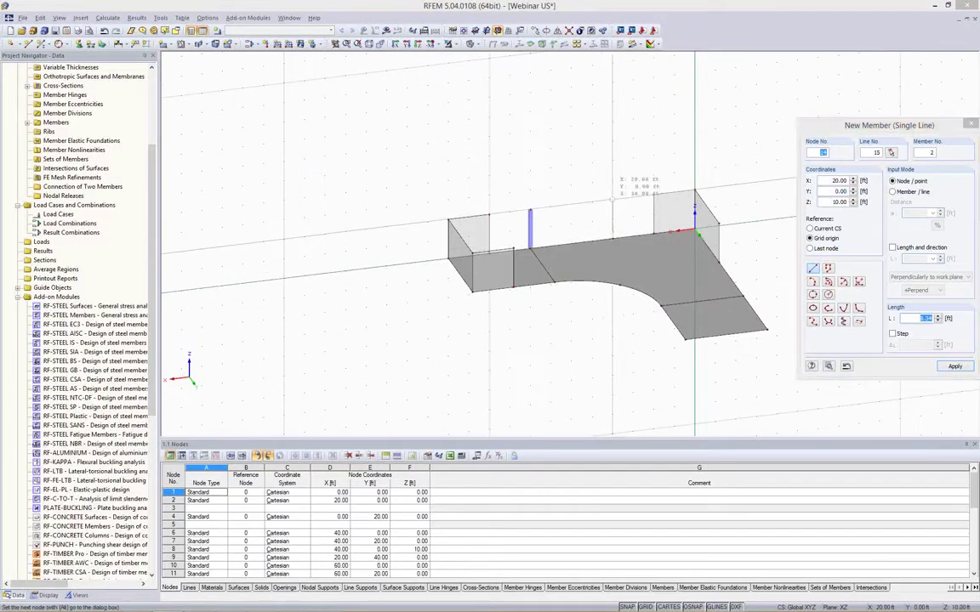
click(612, 200)
key(Escape)
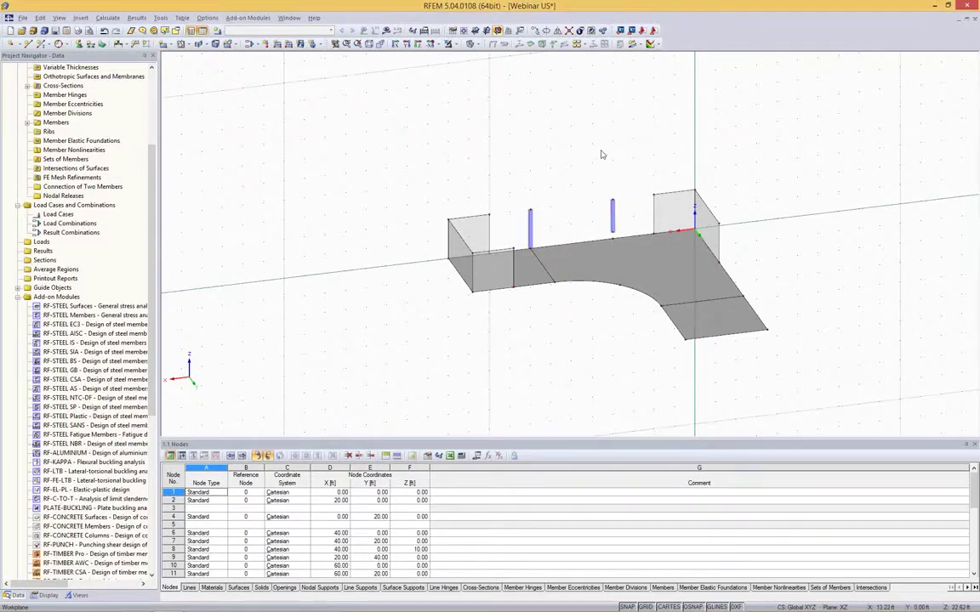
key(ctrl+z)
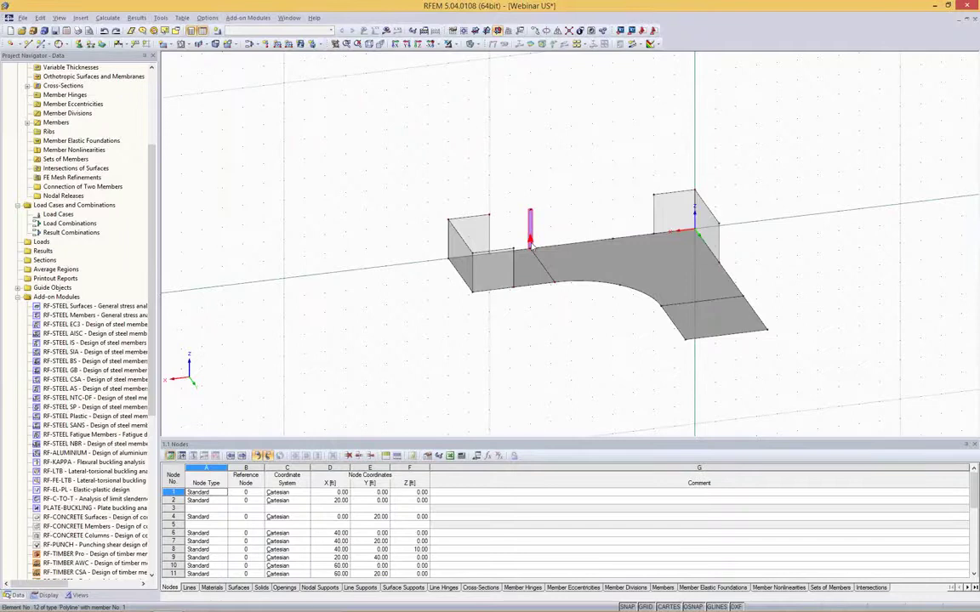
Copy the column to the slab edge at X 20 ft, the curved edge's ends and midpoint, and the projecting wing's inner corner
ctrl+drag(532, 244, 614, 239)
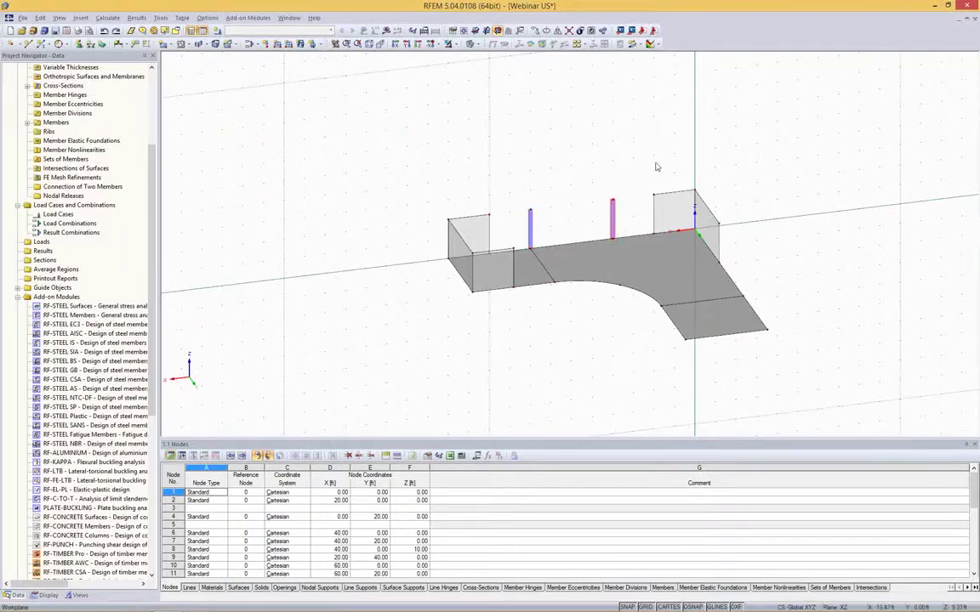
click(756, 170)
ctrl+middle_drag(756, 171, 731, 170)
ctrl+drag(547, 239, 671, 342)
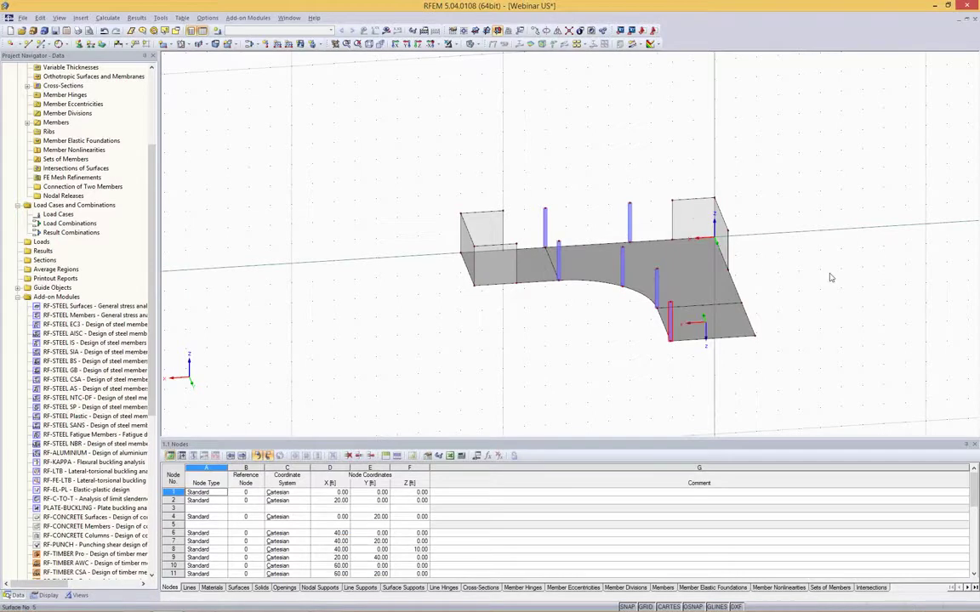
Copy the two columns on the projecting wing's inner edge by dX -20 ft onto the slab's outer edge
ctrl+middle_drag(831, 278, 673, 283)
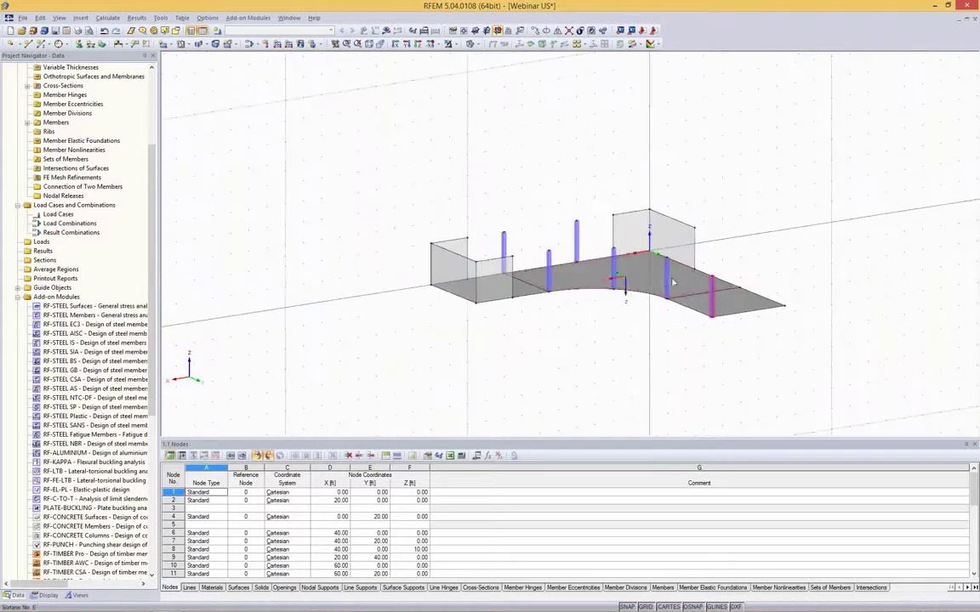
ctrl+middle_drag(800, 166, 723, 183)
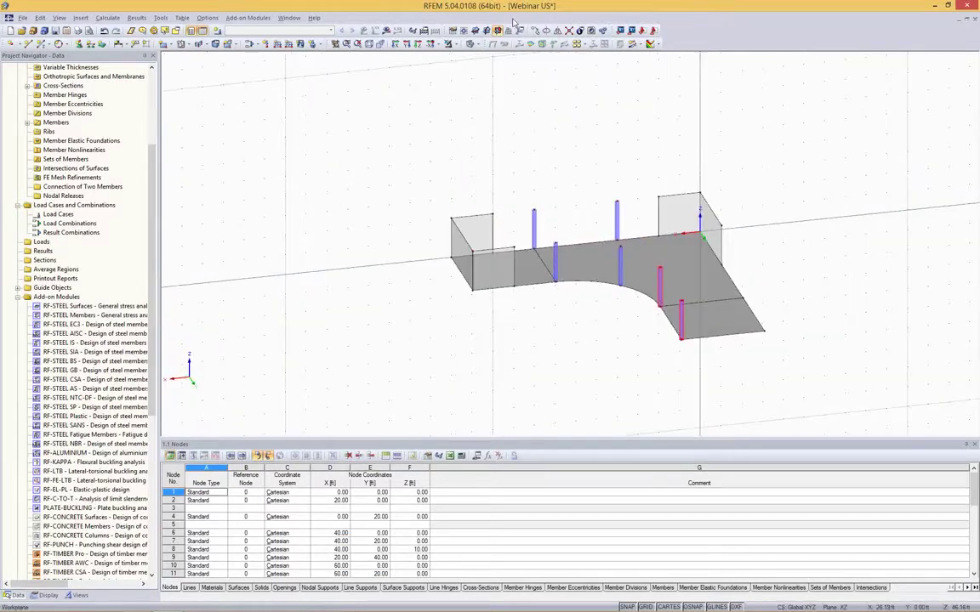
click(483, 29)
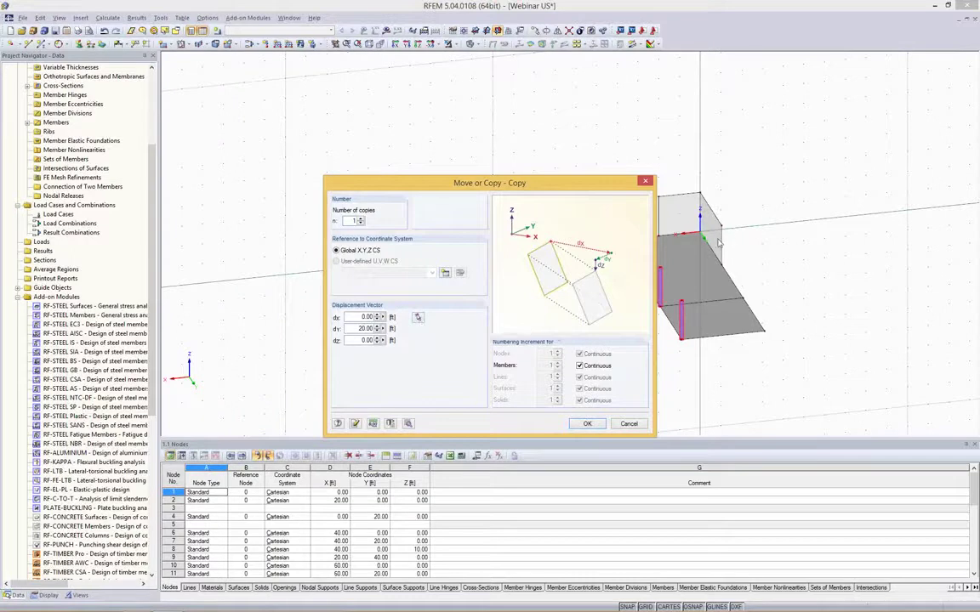
click(418, 318)
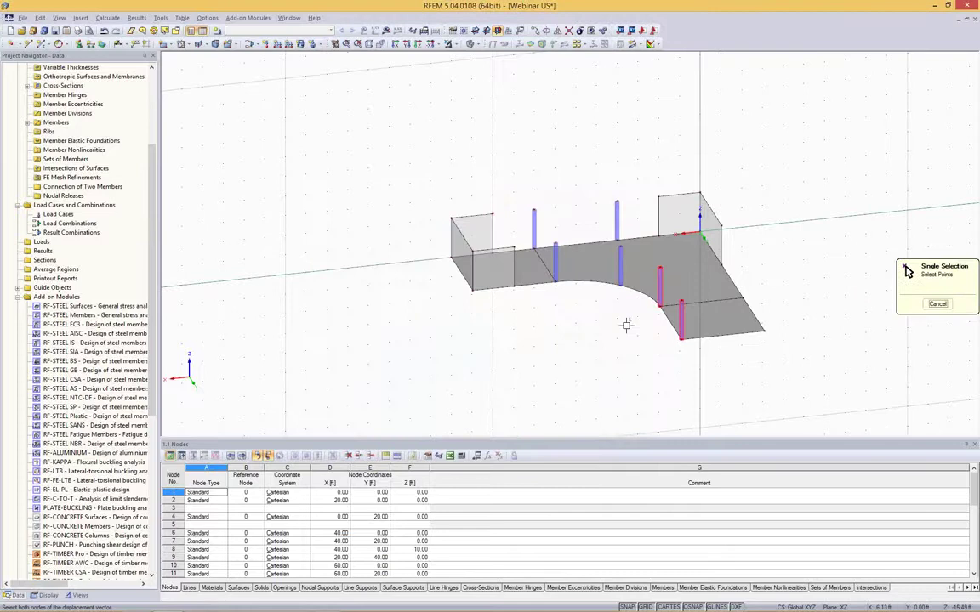
click(764, 331)
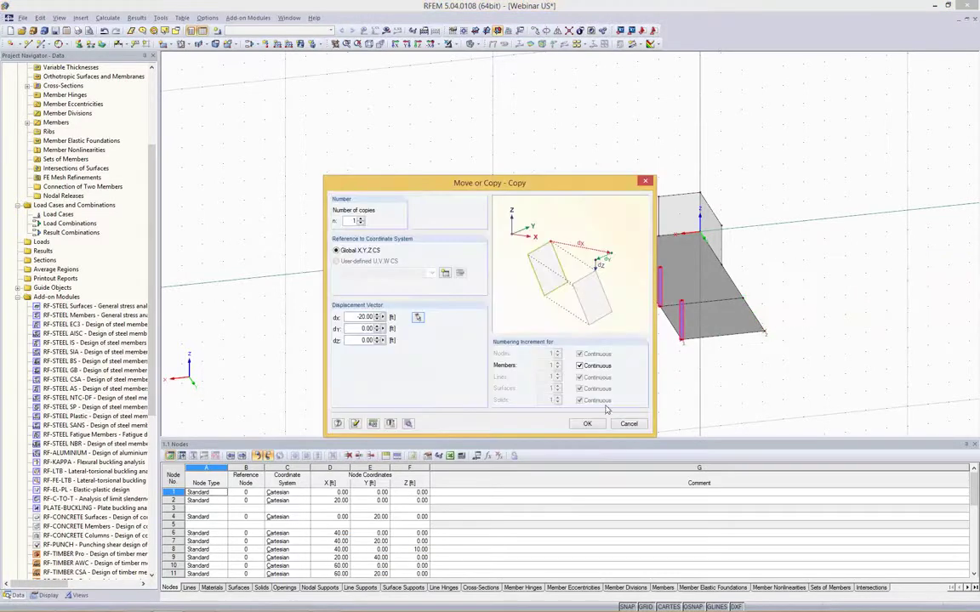
click(587, 423)
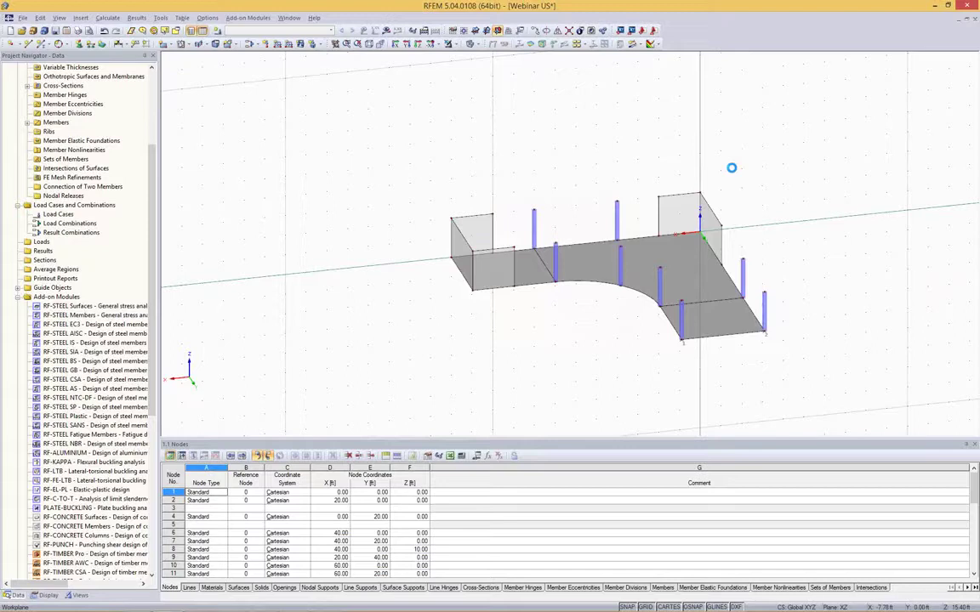
Connect the lines and members across the slab area holding the columns, including the curved edge
scroll(732, 167, down, 3)
ctrl+middle_drag(807, 241, 831, 223)
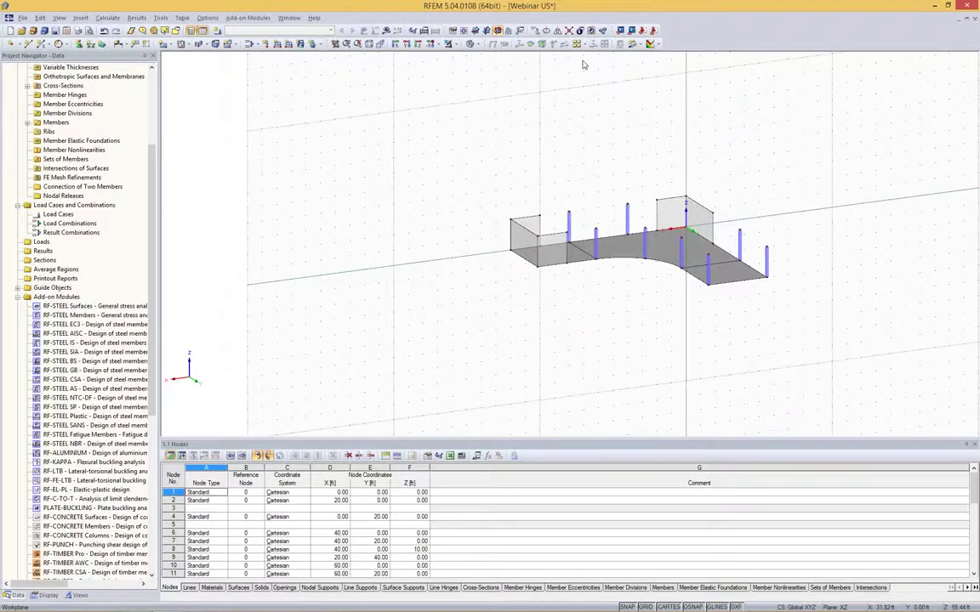
click(569, 30)
drag(613, 240, 934, 395)
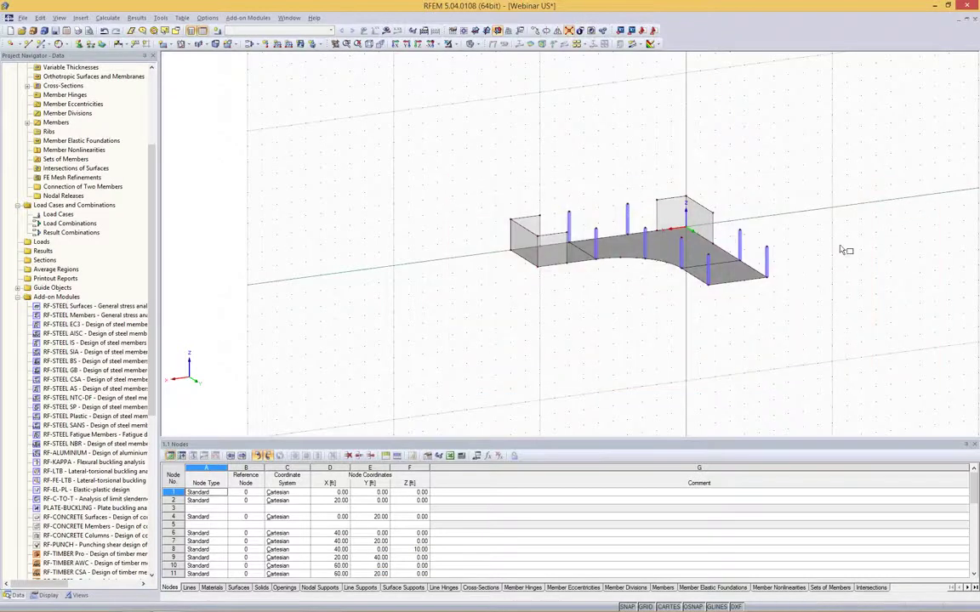
Set the Z coordinate of all the top nodes of the walls and columns to 12 ft
ctrl+middle_drag(820, 221, 796, 284)
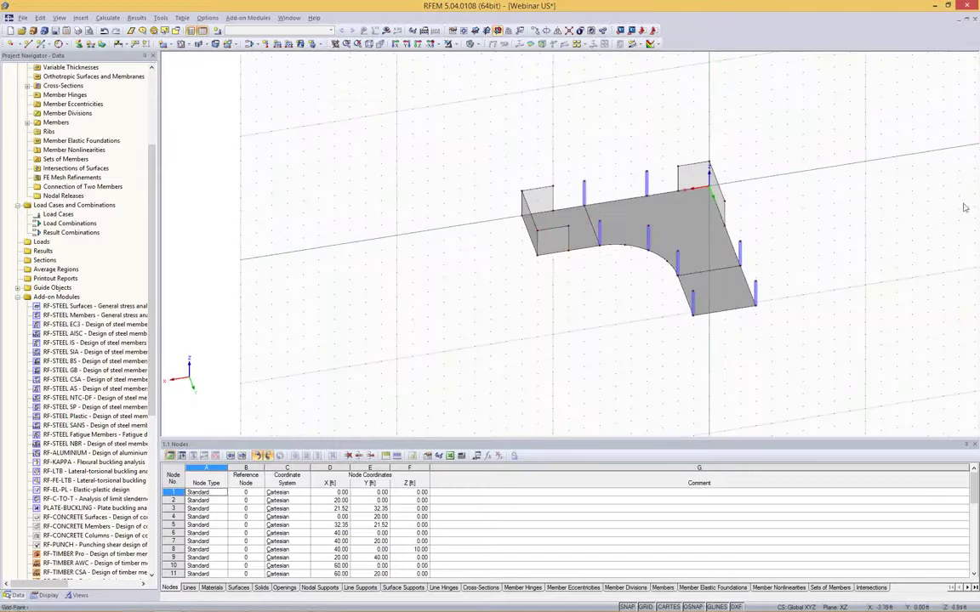
ctrl+middle_drag(954, 187, 946, 114)
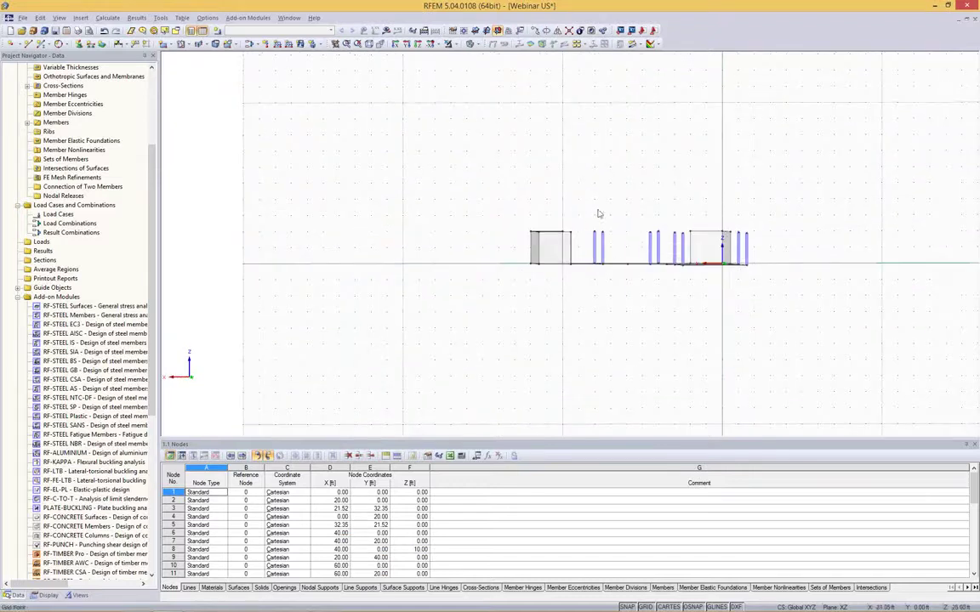
drag(485, 201, 783, 241)
ctrl+middle_drag(709, 177, 710, 179)
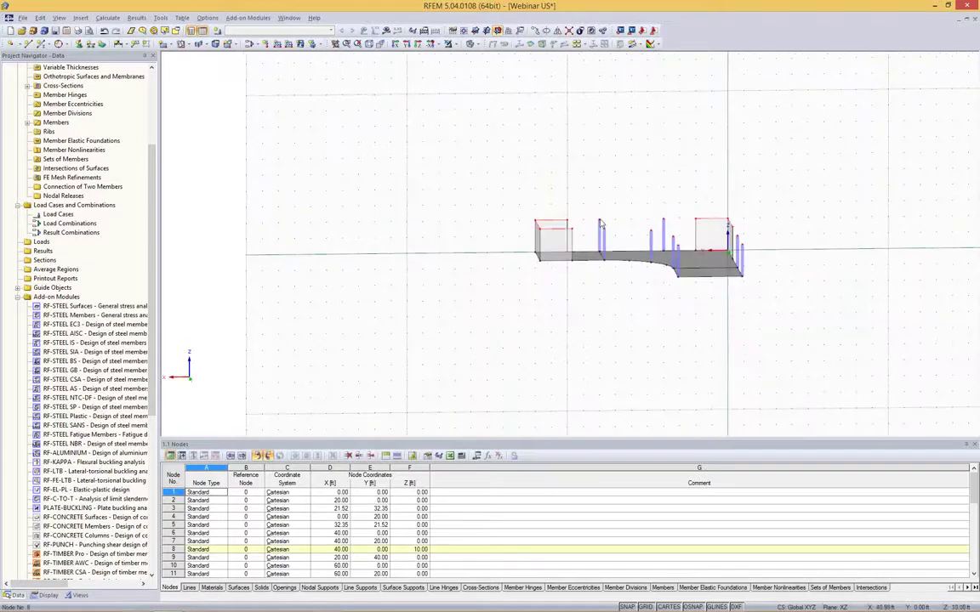
right_click(600, 221)
mouse_move(692, 241)
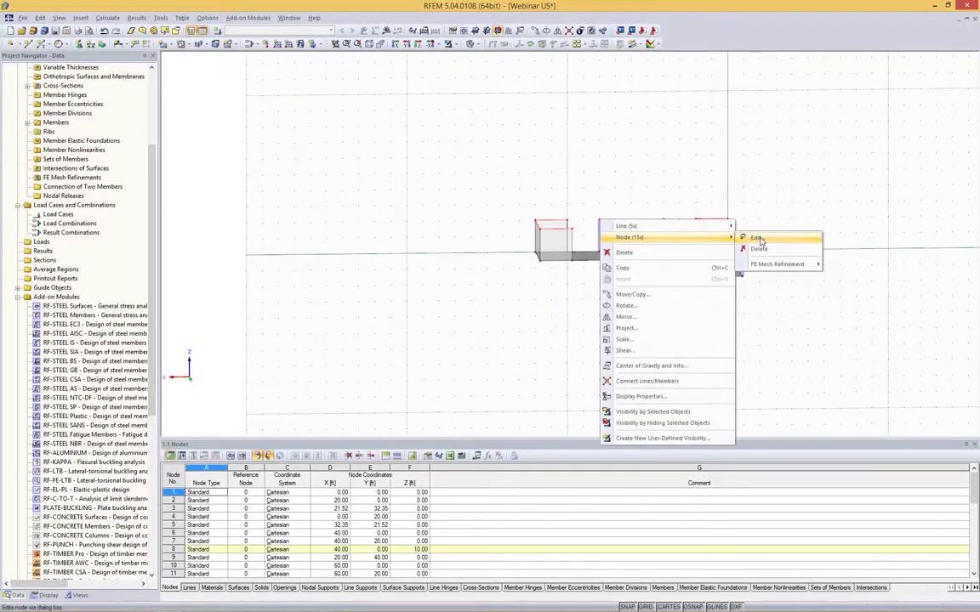
click(756, 238)
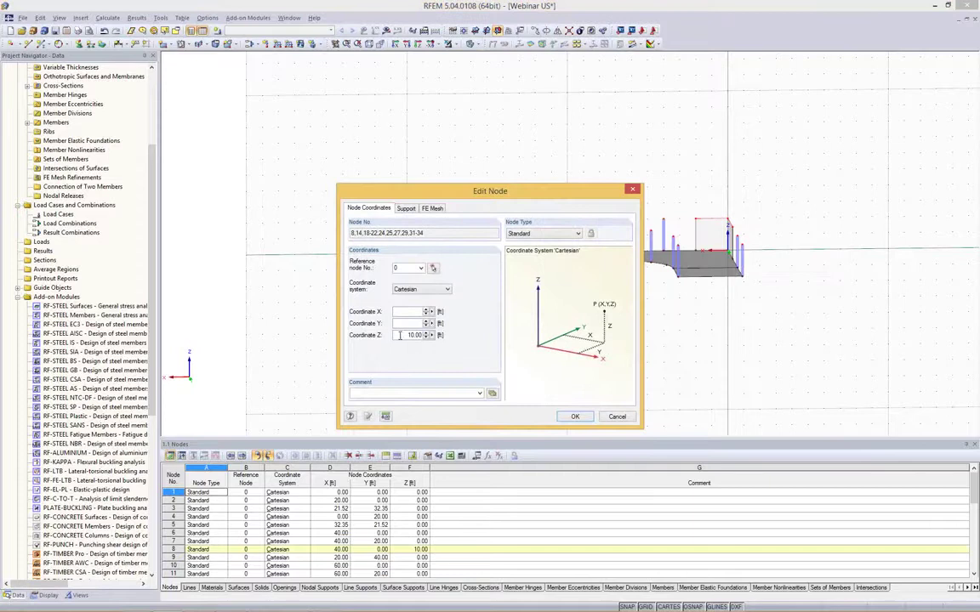
double_click(400, 336)
text(12)
click(576, 417)
scroll(792, 206, up, 2)
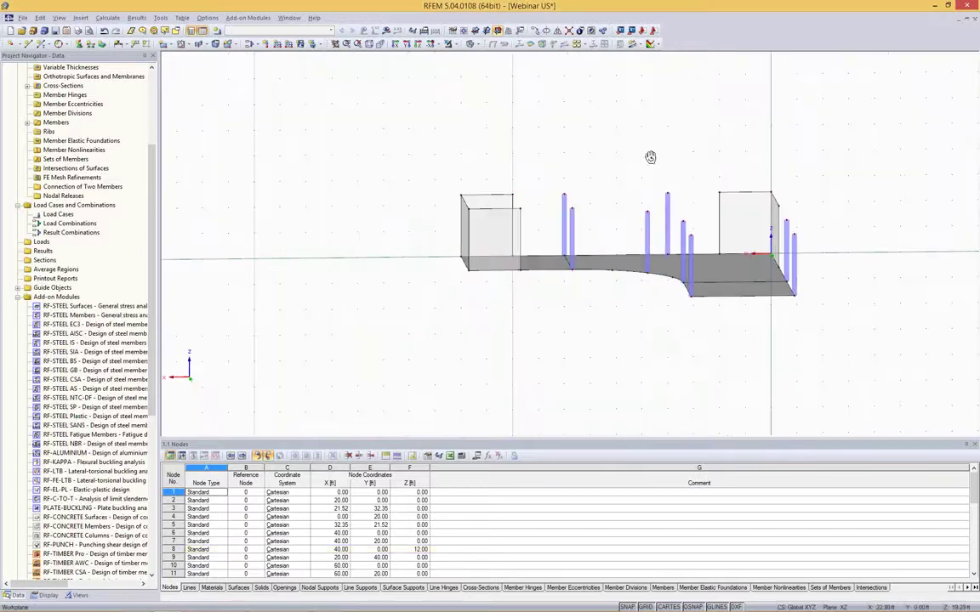
Copy all the slab surfaces once by dZ 12 ft onto the tops of the walls and columns
ctrl+middle_drag(650, 157, 683, 205)
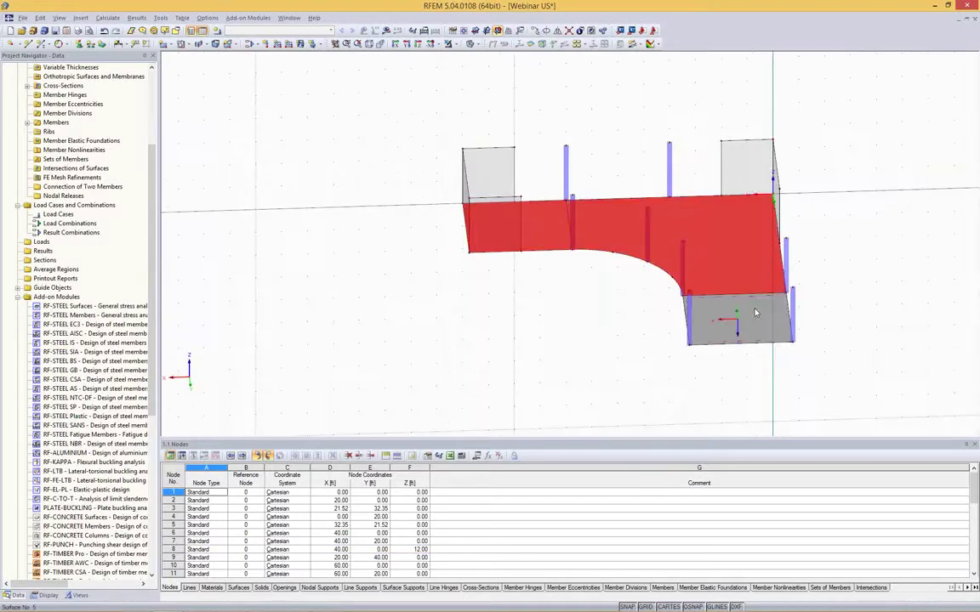
key(ctrl+m)
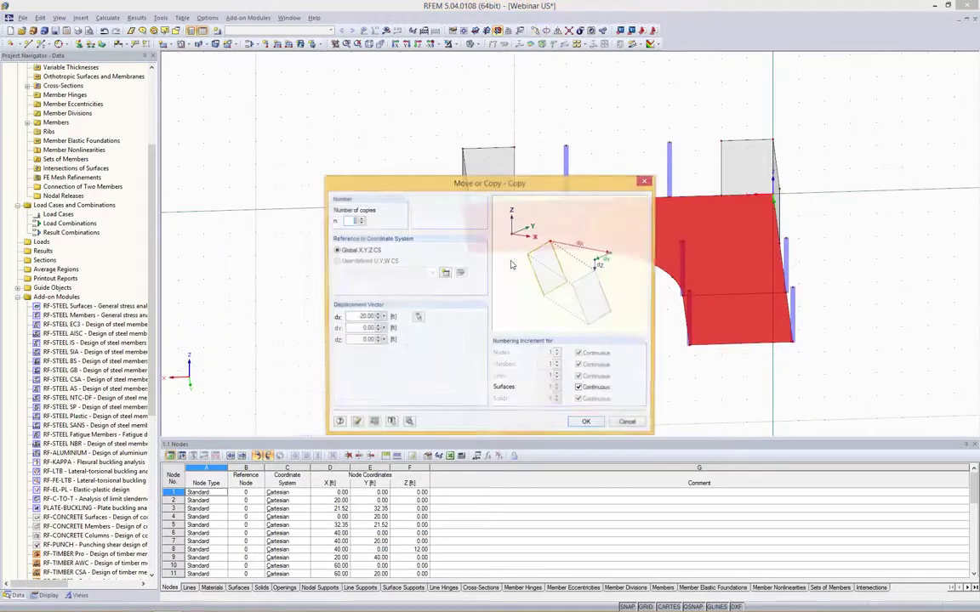
click(418, 316)
click(468, 254)
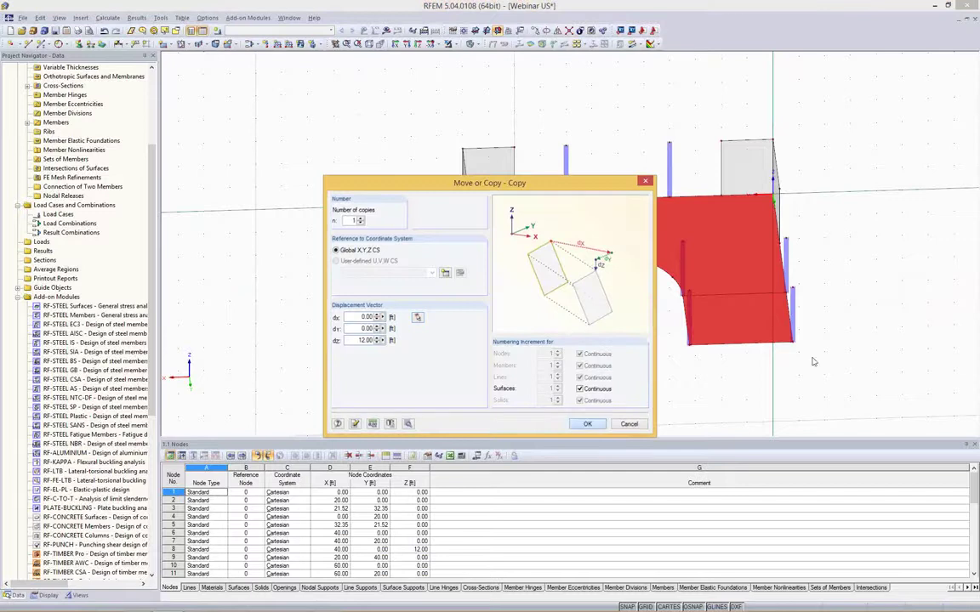
click(586, 424)
Copy the complete storey of walls, columns and upper slab four times upward at dZ 12 ft
ctrl+middle_drag(513, 400, 662, 332)
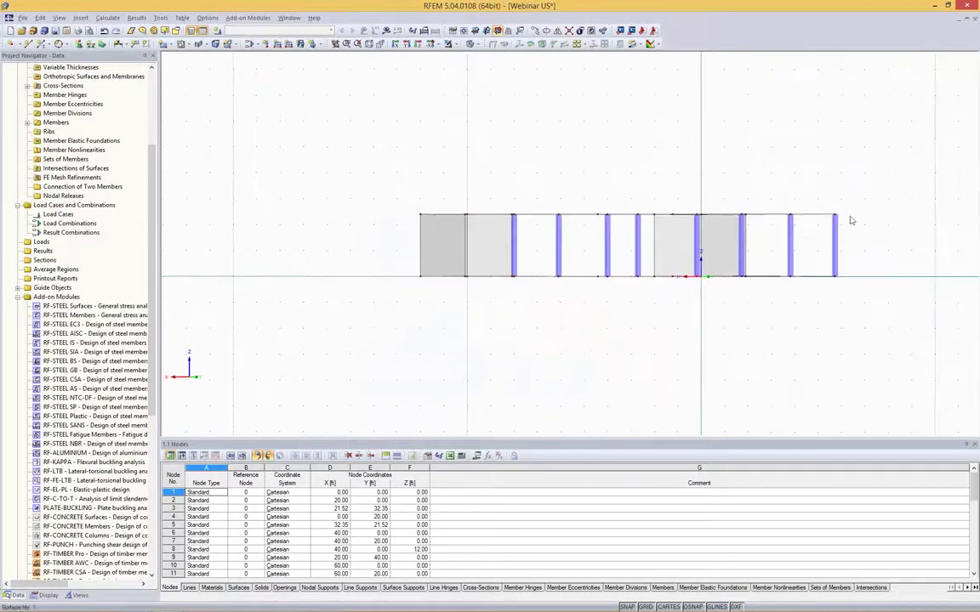
drag(925, 150, 399, 239)
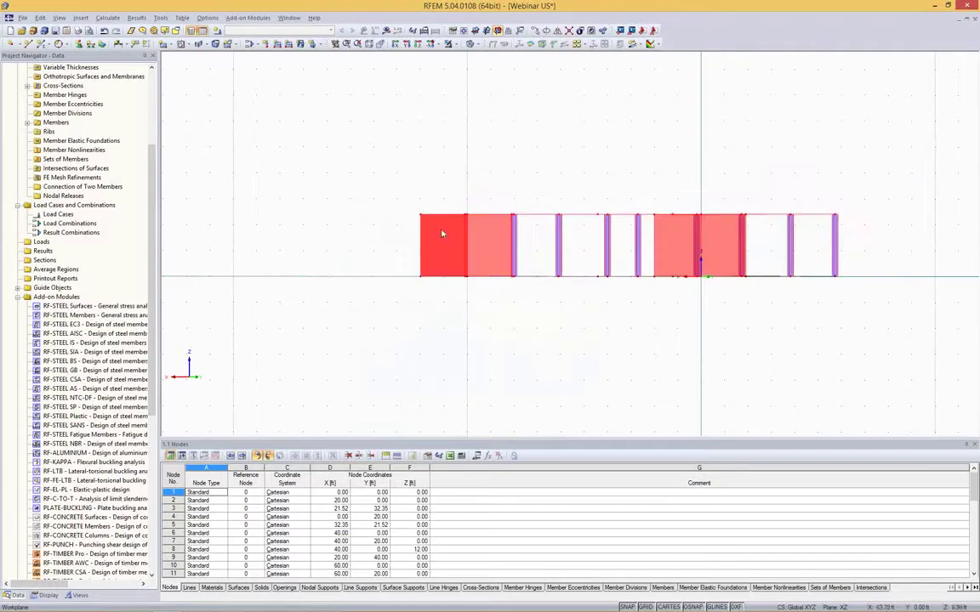
ctrl+middle_drag(667, 120, 829, 91)
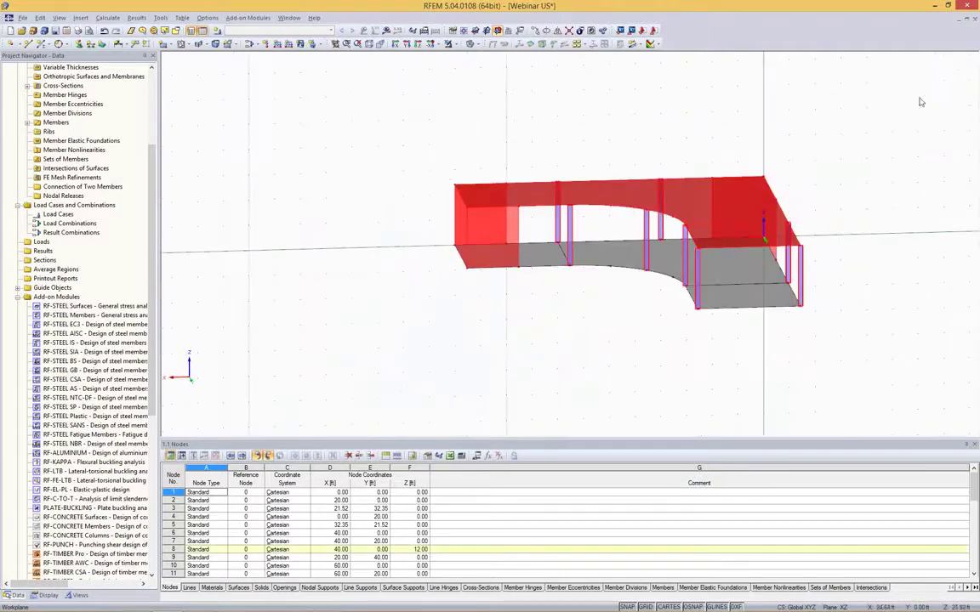
click(536, 32)
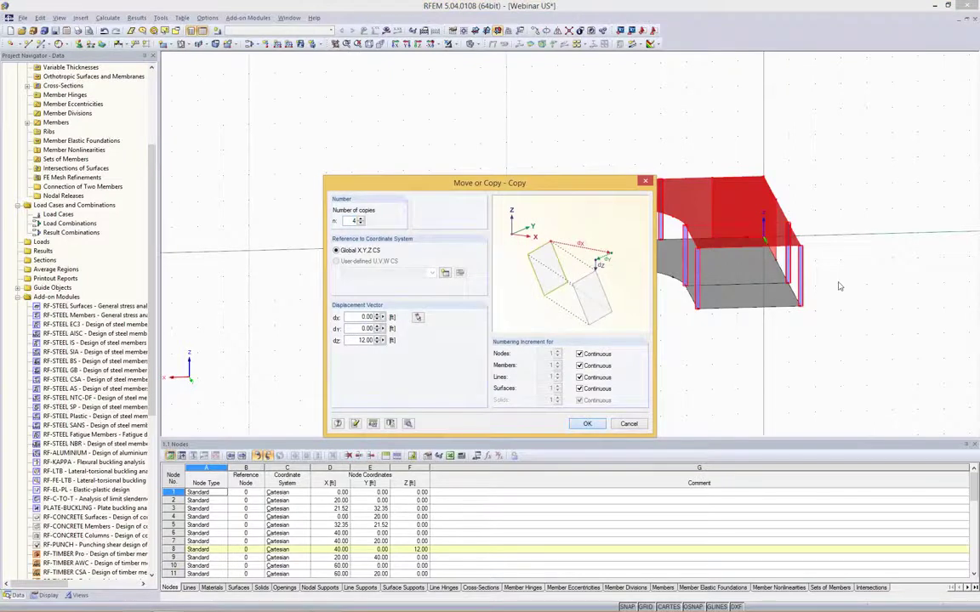
scroll(819, 282, down, 3)
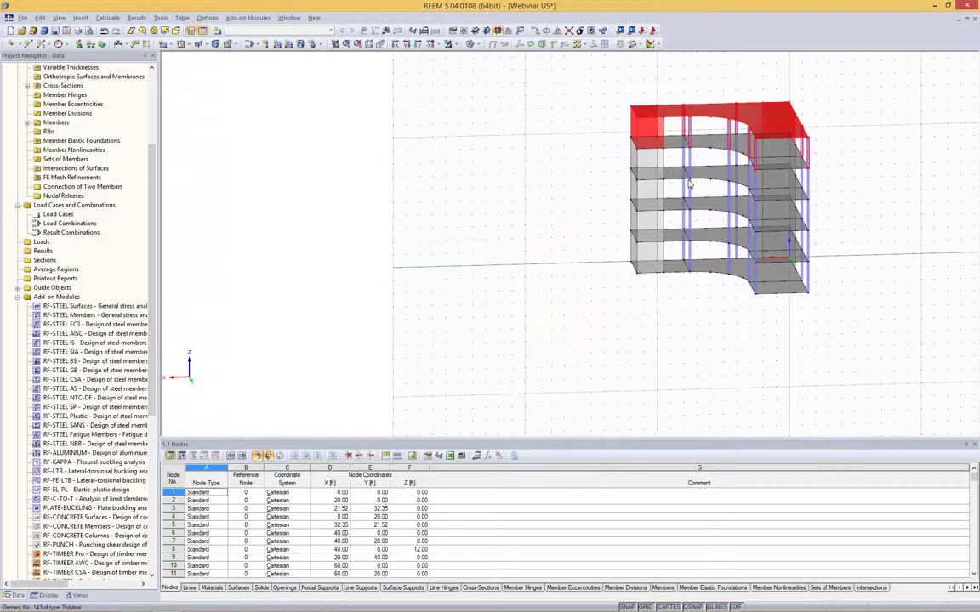
click(785, 337)
Enable a surface support on the three ground-level slab surfaces and start a new support type for them
ctrl+middle_drag(851, 292, 740, 316)
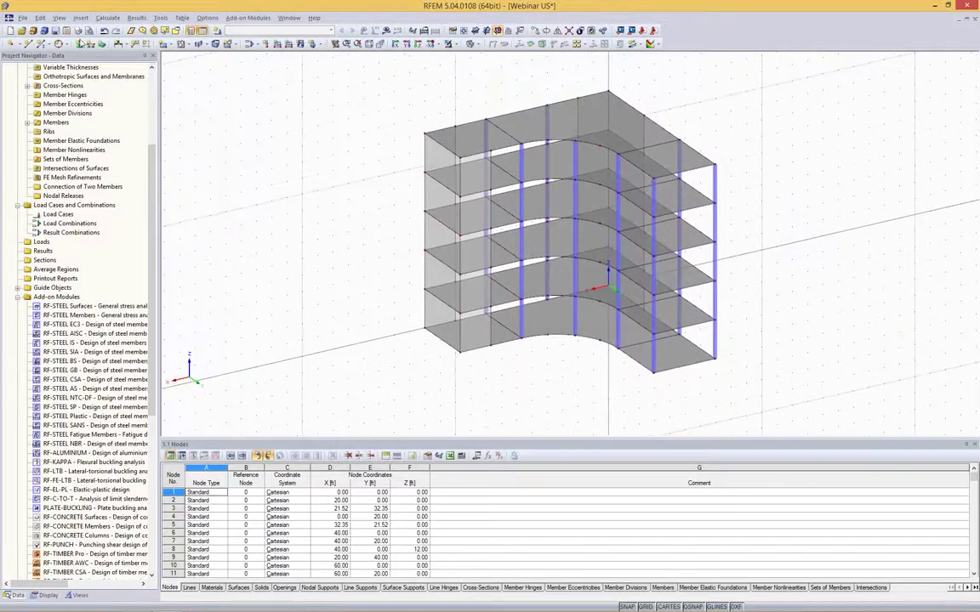
click(102, 46)
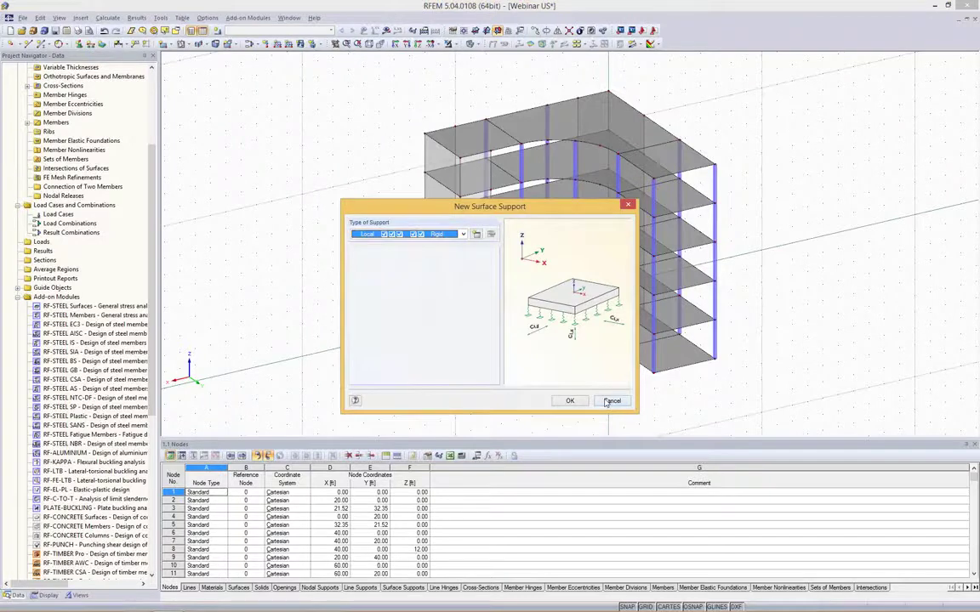
click(606, 402)
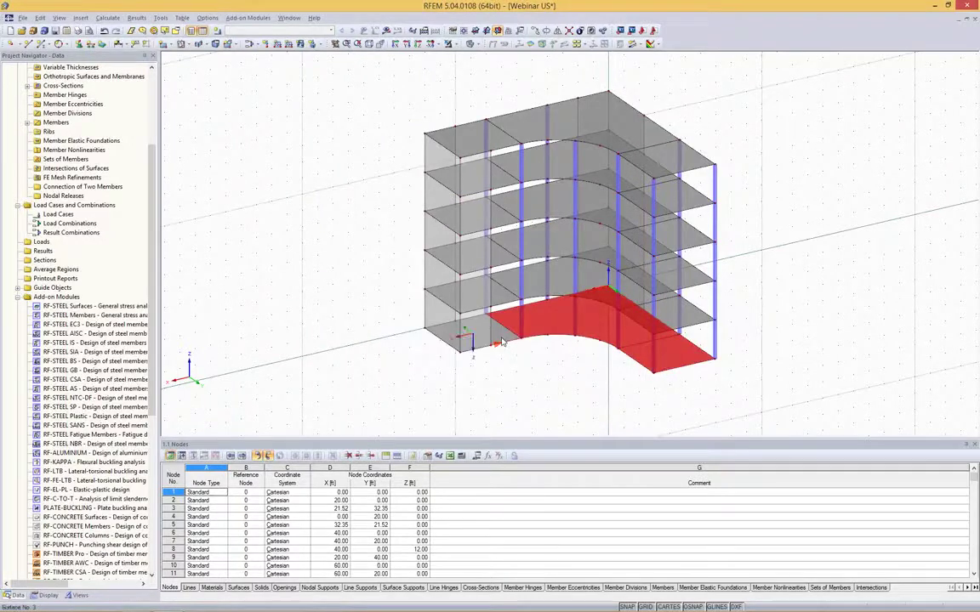
right_click(552, 324)
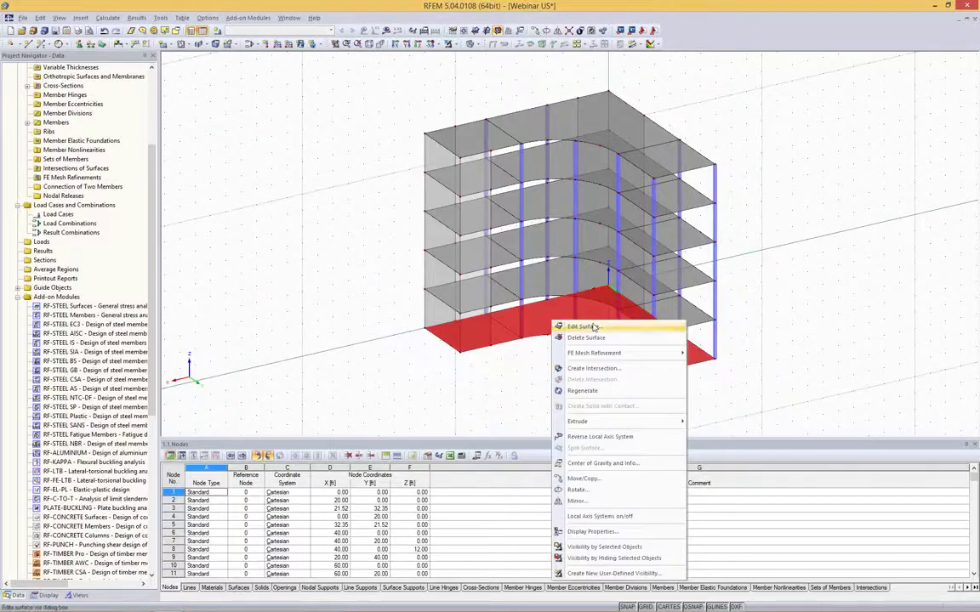
click(585, 327)
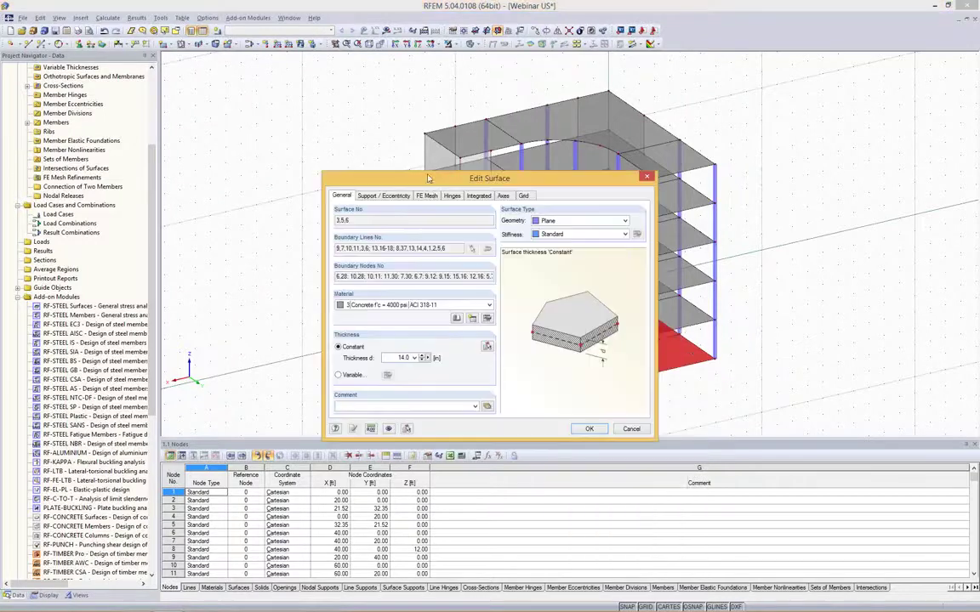
click(383, 197)
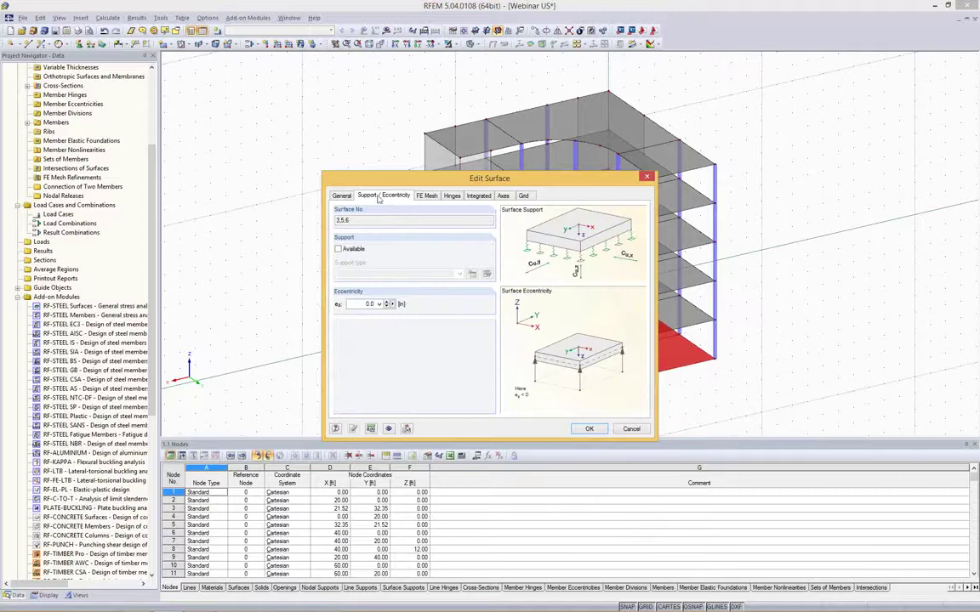
click(340, 249)
click(472, 273)
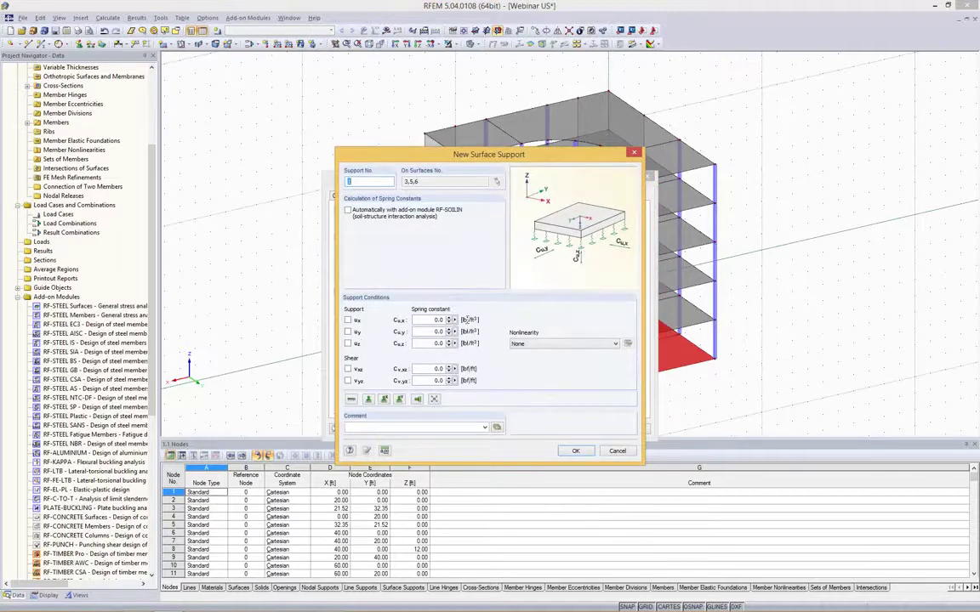
Define the support springs as 31000 lbf/ft³ in x and y, 310000 in z, 3100 lbf/ft shear, failing under negative contact stress in z
drag(434, 319, 487, 324)
double_click(437, 368)
click(547, 343)
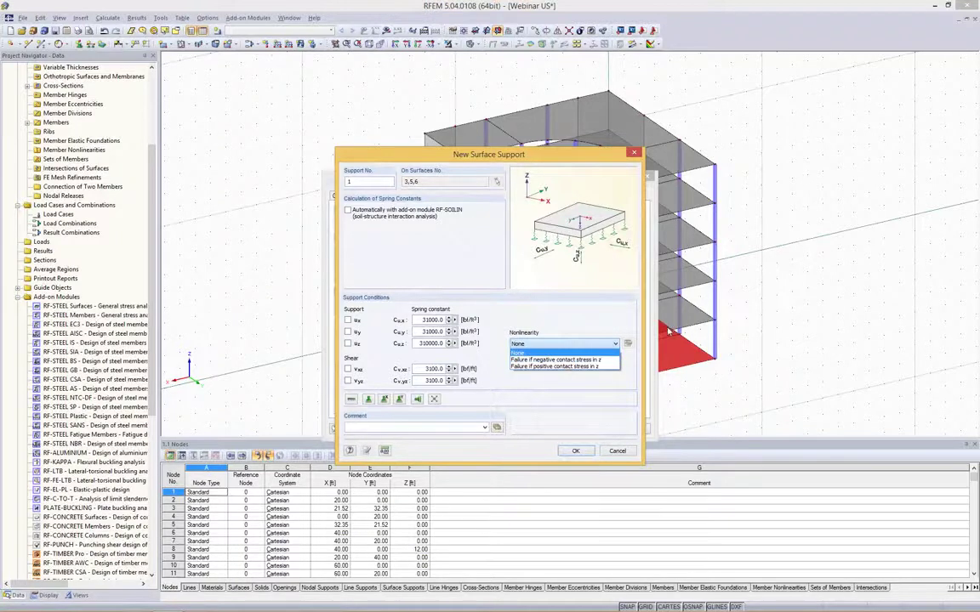
click(579, 361)
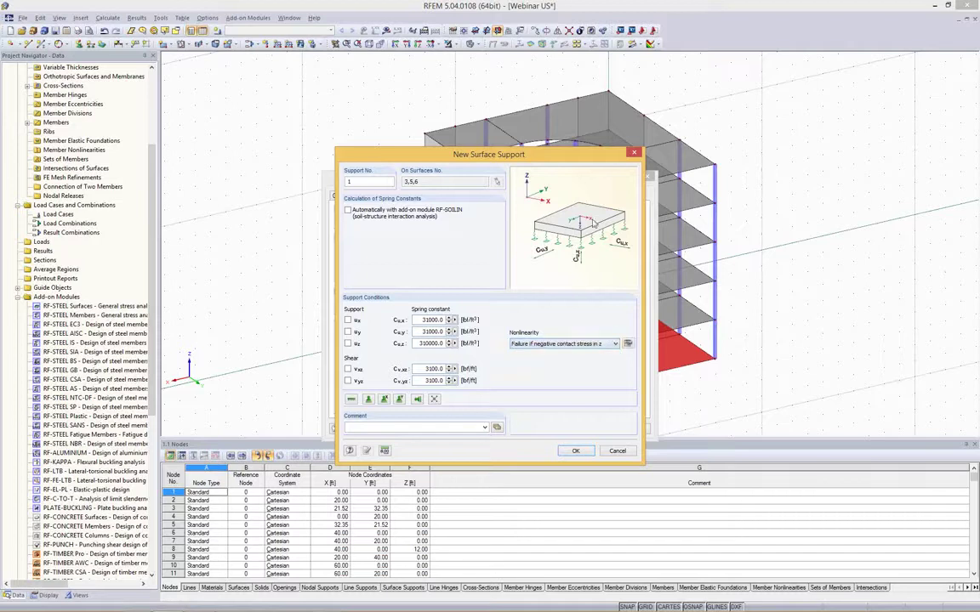
click(575, 452)
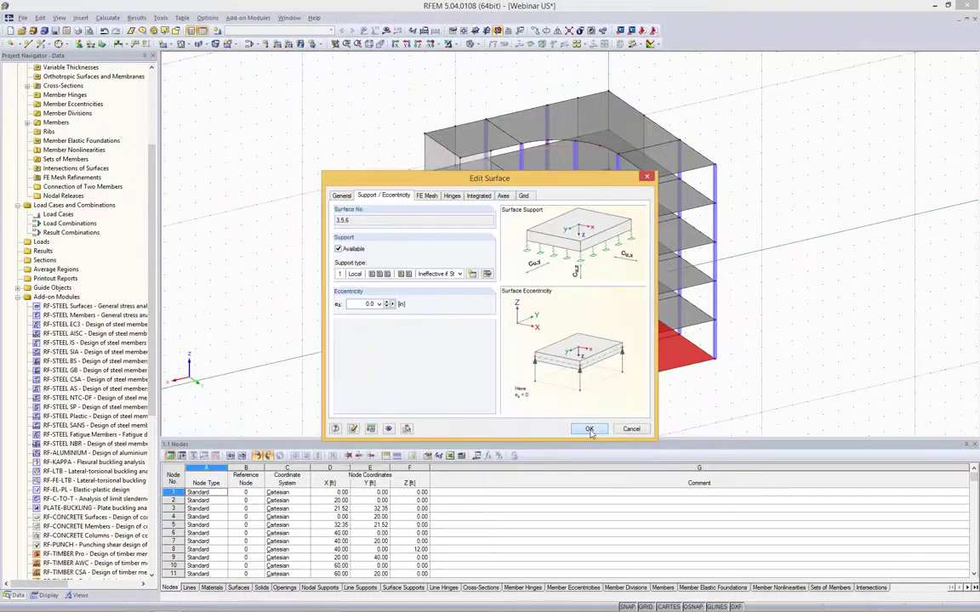
click(590, 429)
scroll(687, 380, up, 5)
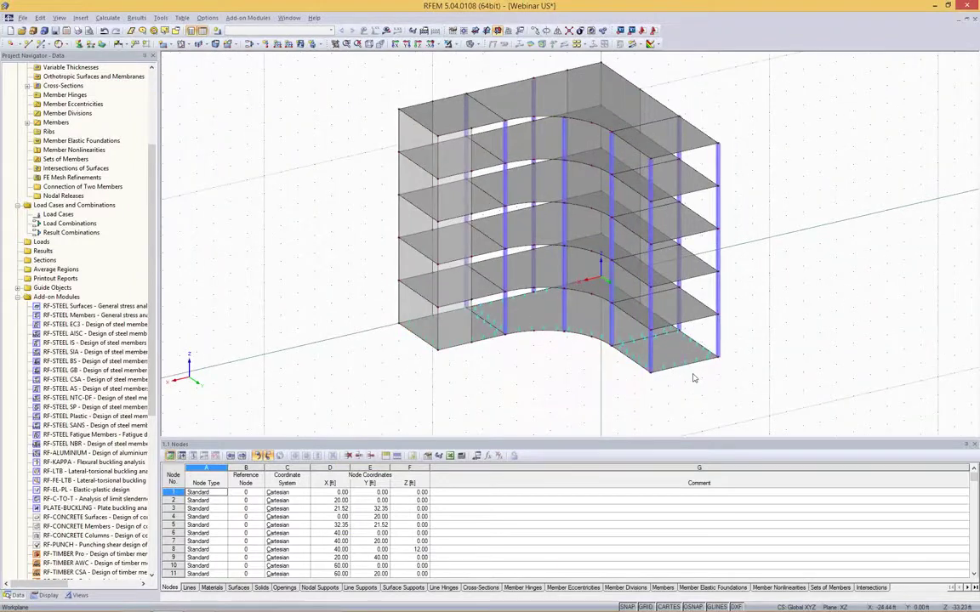
scroll(376, 284, up, 2)
middle_drag(415, 295, 645, 292)
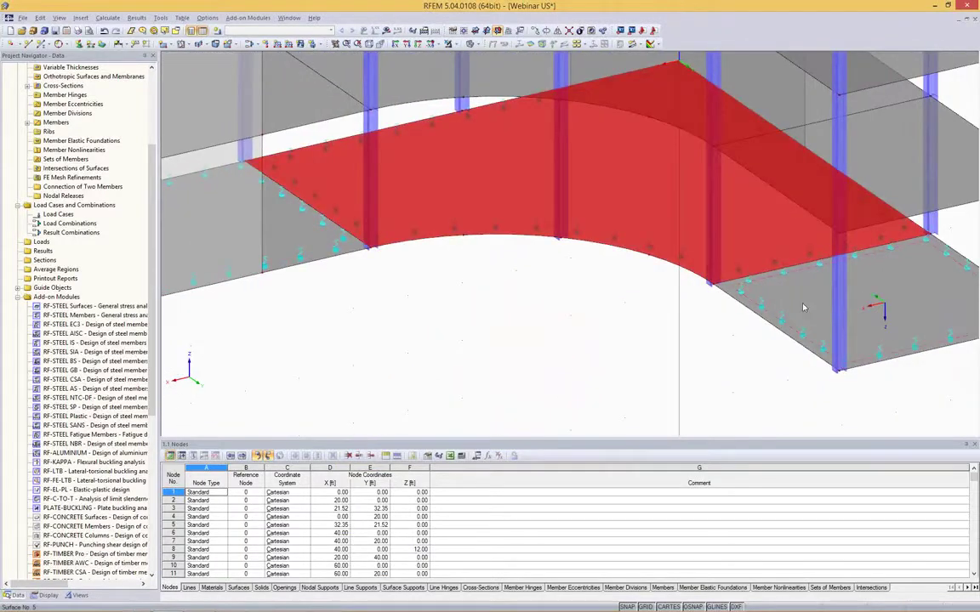
scroll(441, 317, down, 1)
scroll(440, 316, down, 4)
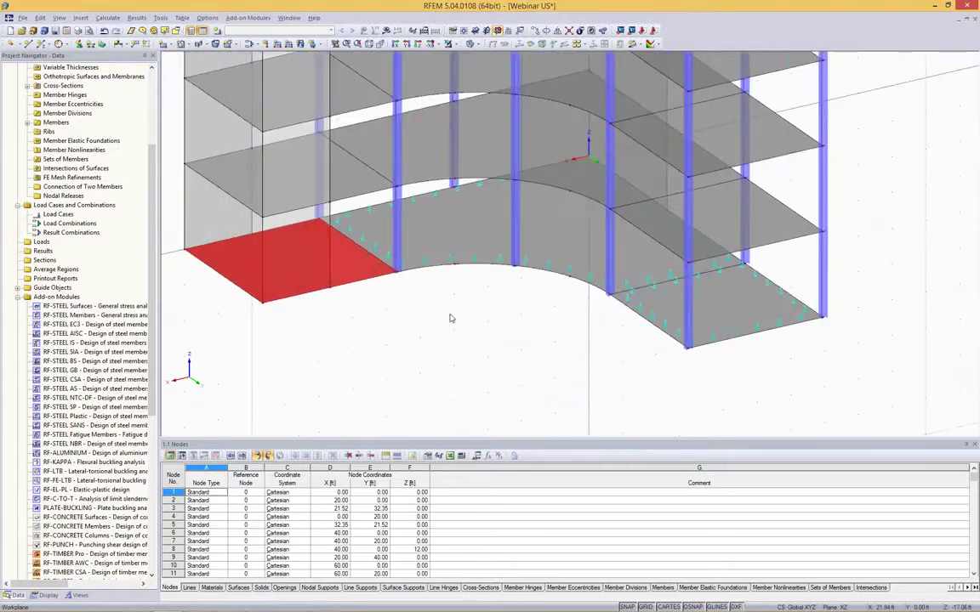
middle_drag(641, 352, 407, 120)
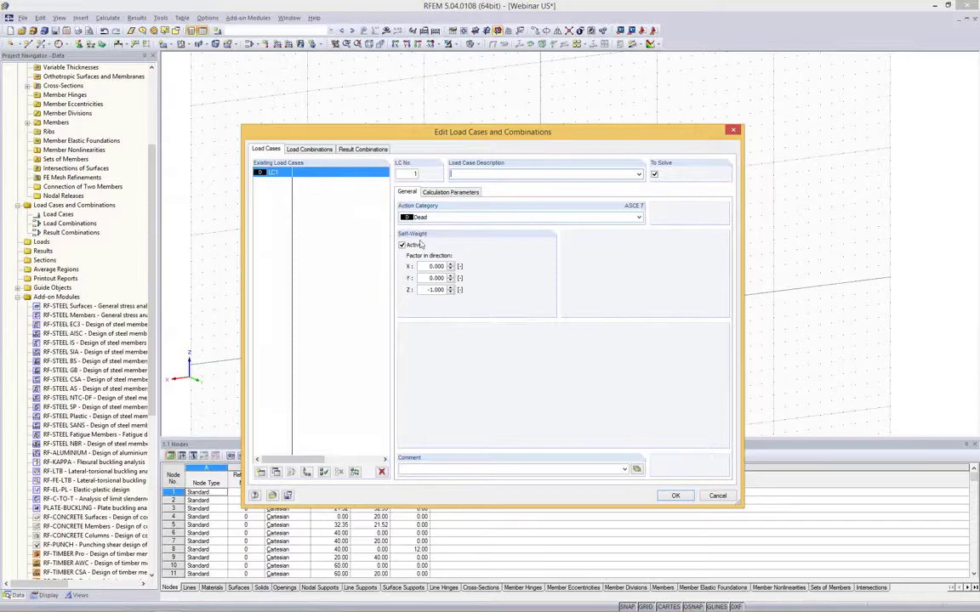
Describe dead load case LC1 as Self-weight and accept the load case definition
click(638, 174)
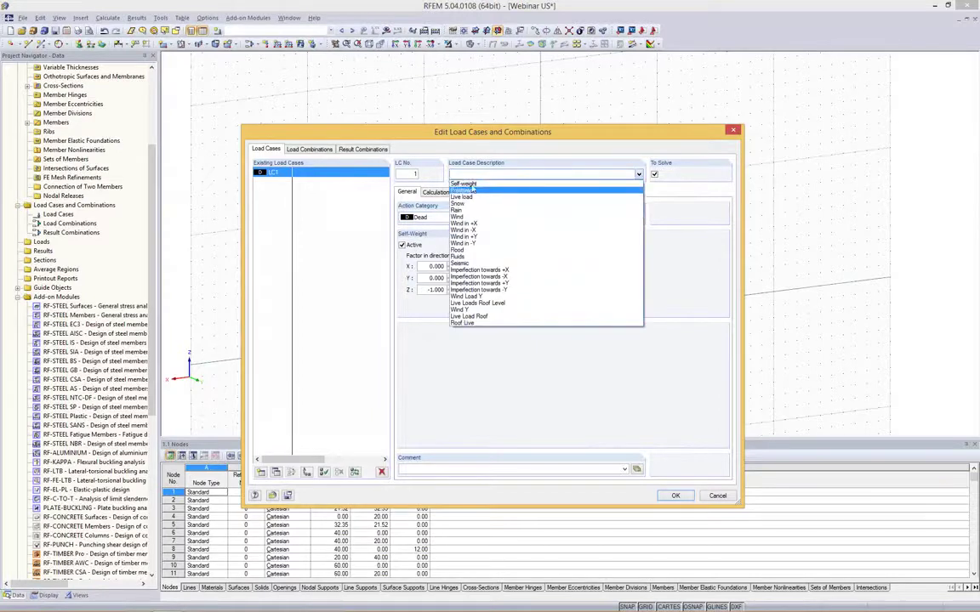
click(464, 184)
click(670, 497)
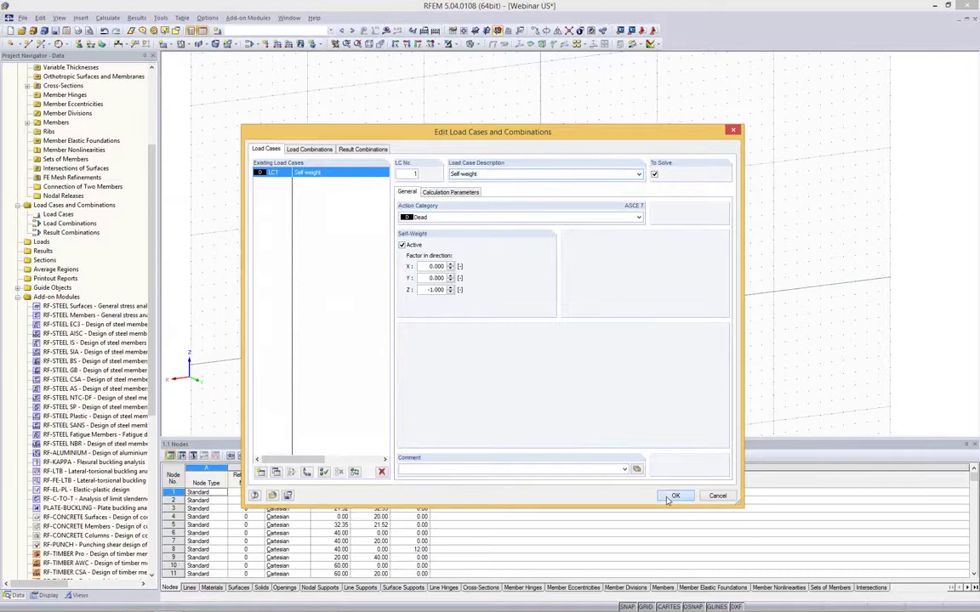
Hide the self-weight loads in the model display
click(44, 595)
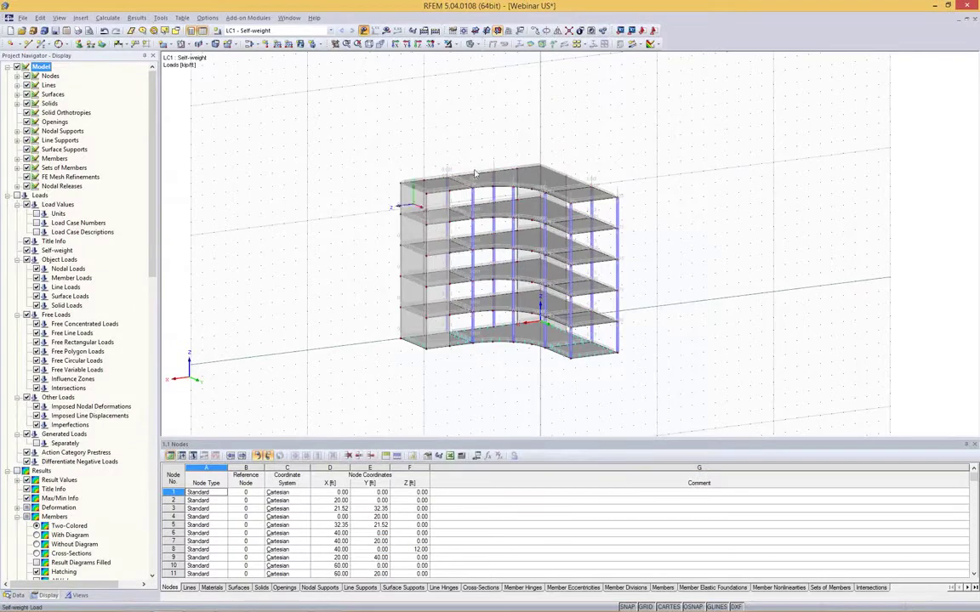
scroll(440, 183, up, 5)
scroll(440, 183, down, 6)
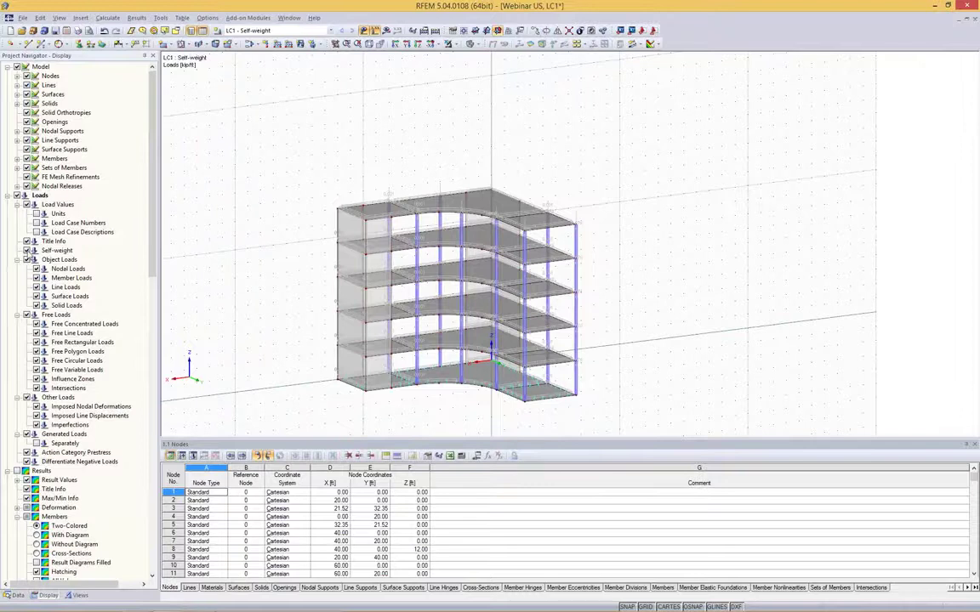
click(27, 254)
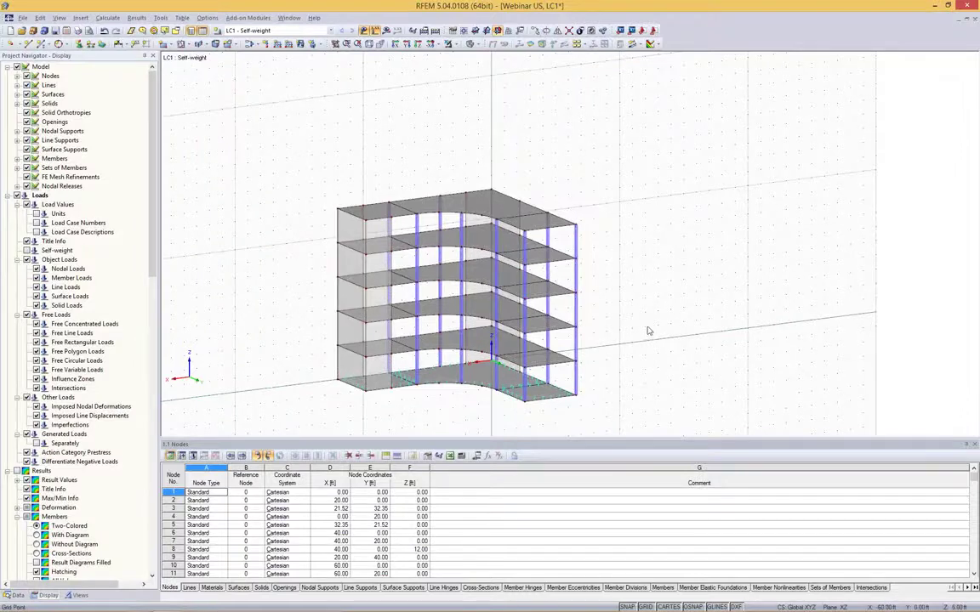
ctrl+middle_drag(645, 370, 649, 317)
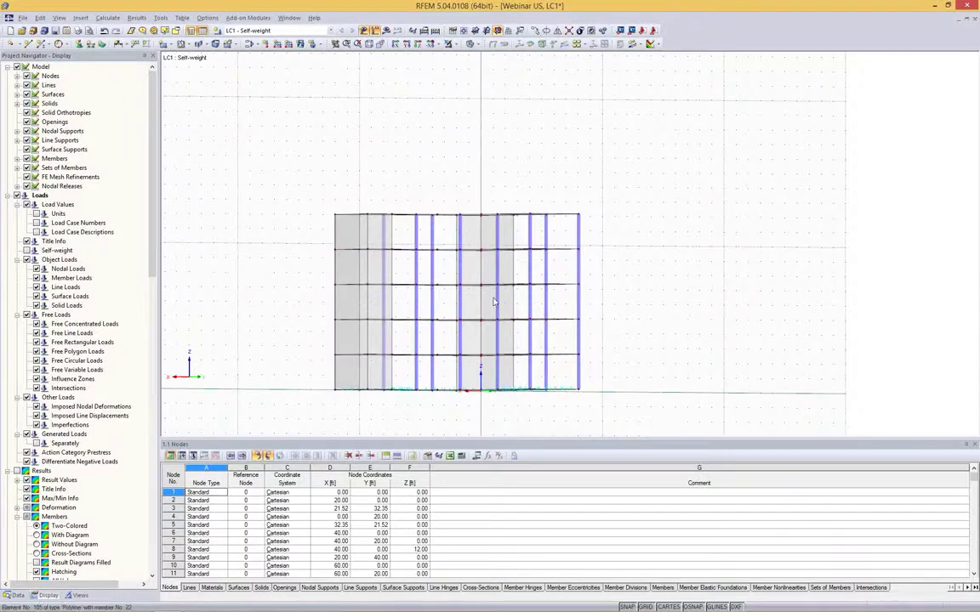
ctrl+middle_drag(422, 147, 430, 214)
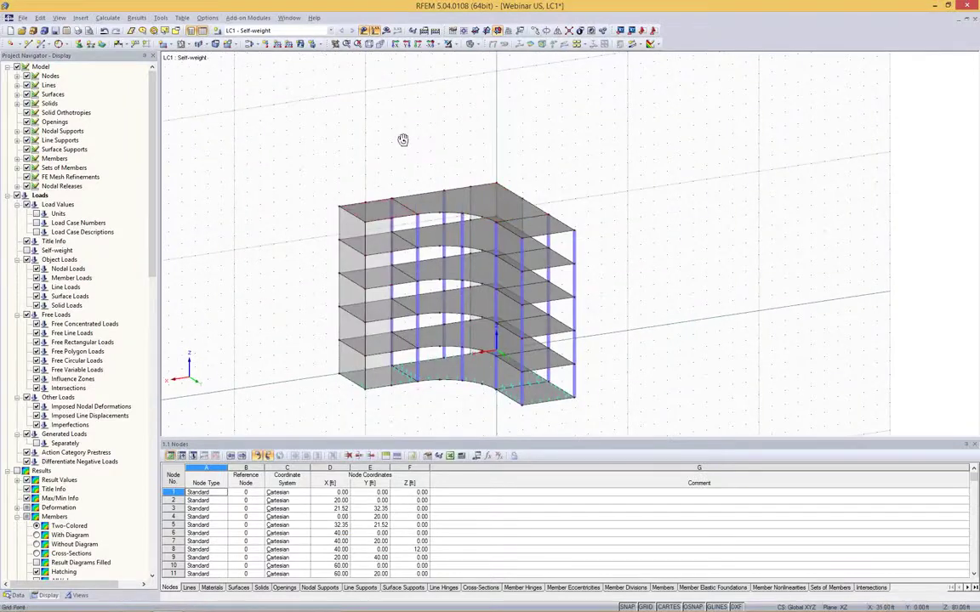
ctrl+middle_drag(418, 115, 409, 172)
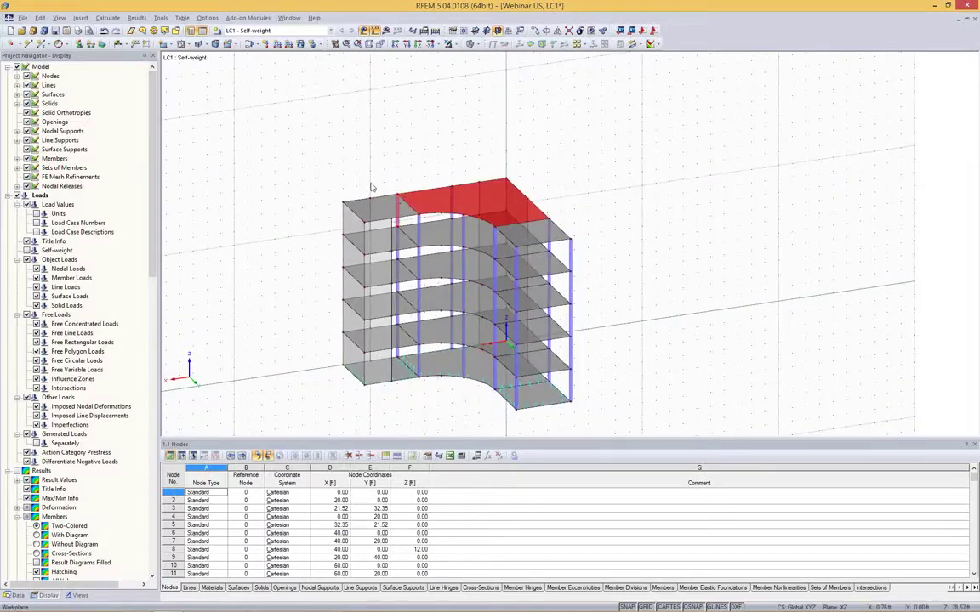
click(512, 211)
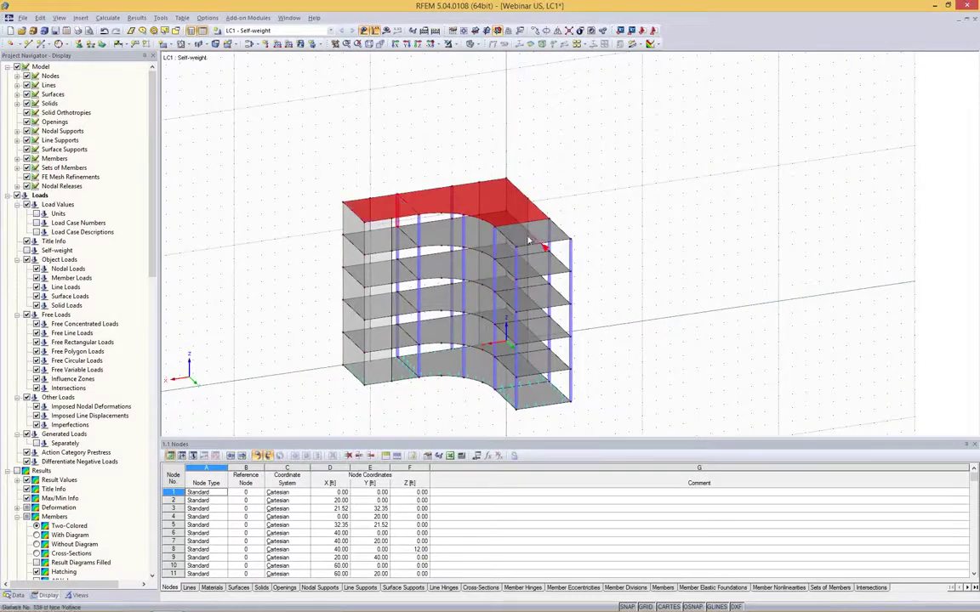
click(520, 154)
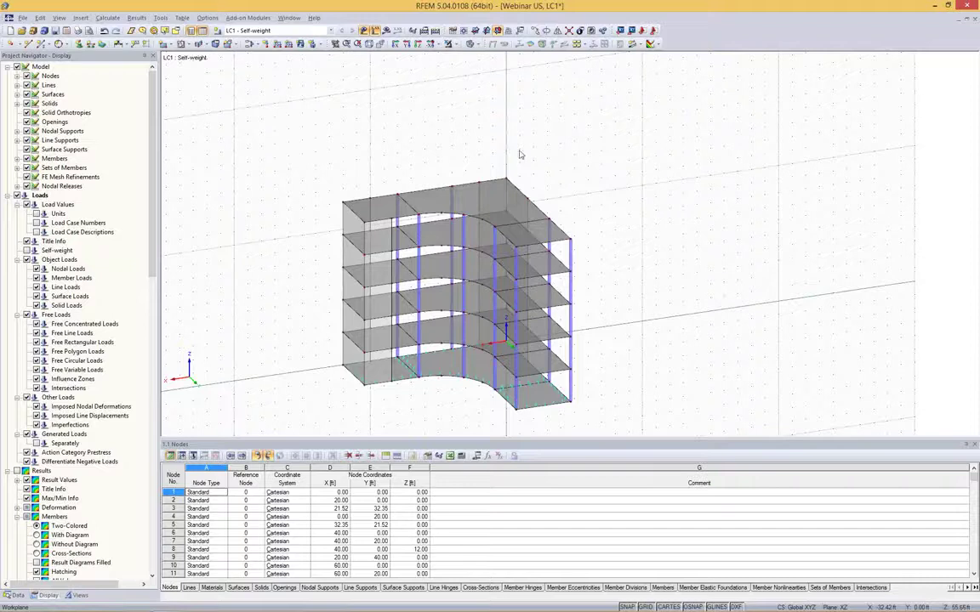
Limit the visible model to the 14 in thick surfaces and select all of these floor slabs
click(79, 596)
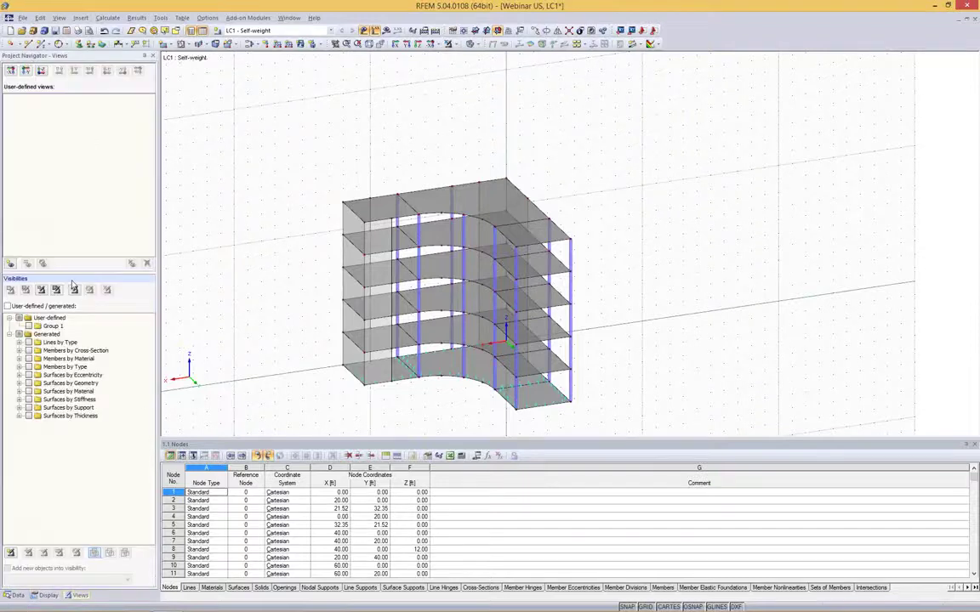
click(19, 416)
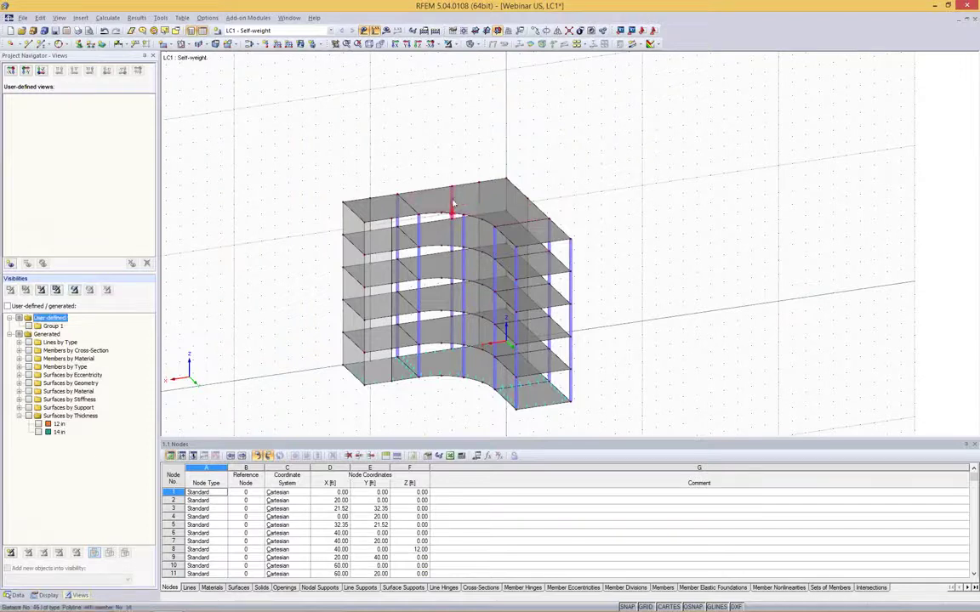
click(38, 432)
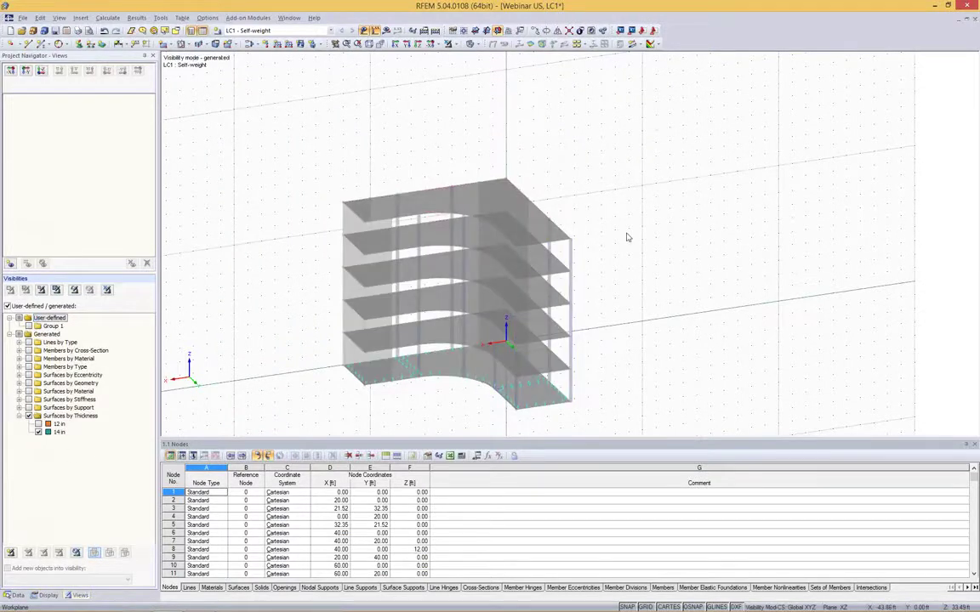
drag(298, 111, 758, 388)
mouse_move(707, 274)
ctrl+middle_down()
mouse_move(727, 214)
mouse_move(700, 256)
mouse_move(711, 254)
ctrl+middle_up()
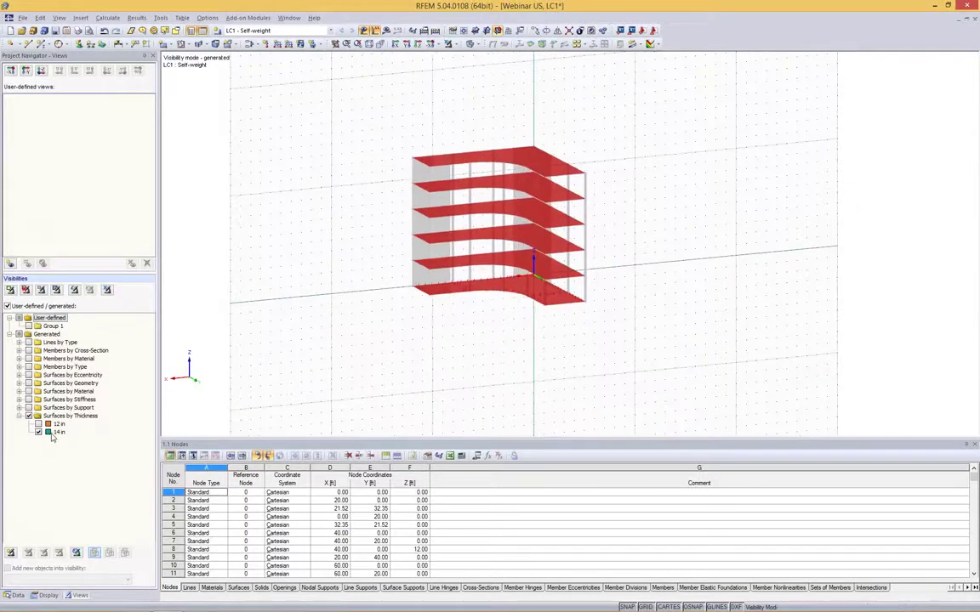
scroll(564, 138, up, 1)
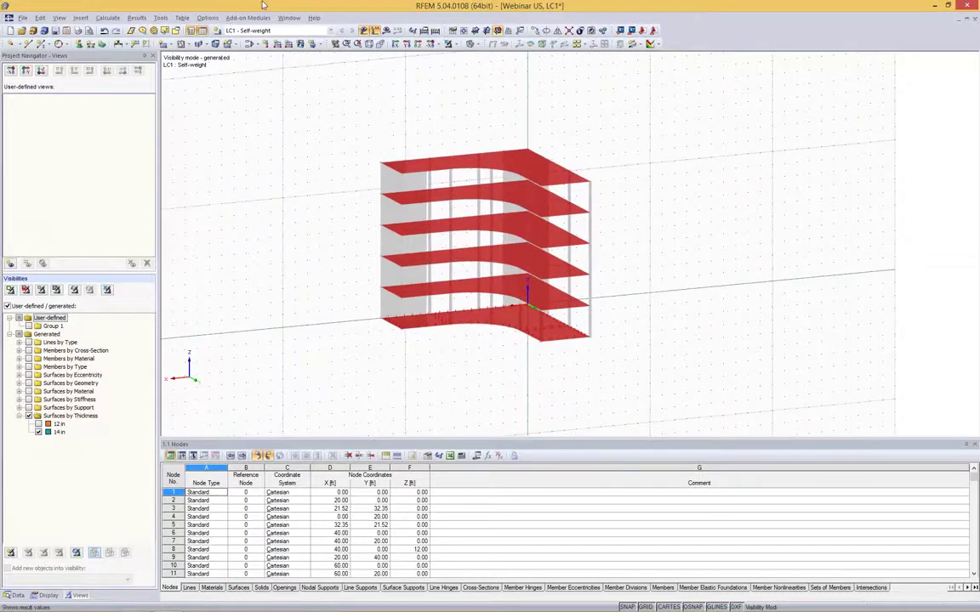
Start a new surface load on the selected slabs and set the area load unit to ksf
click(300, 43)
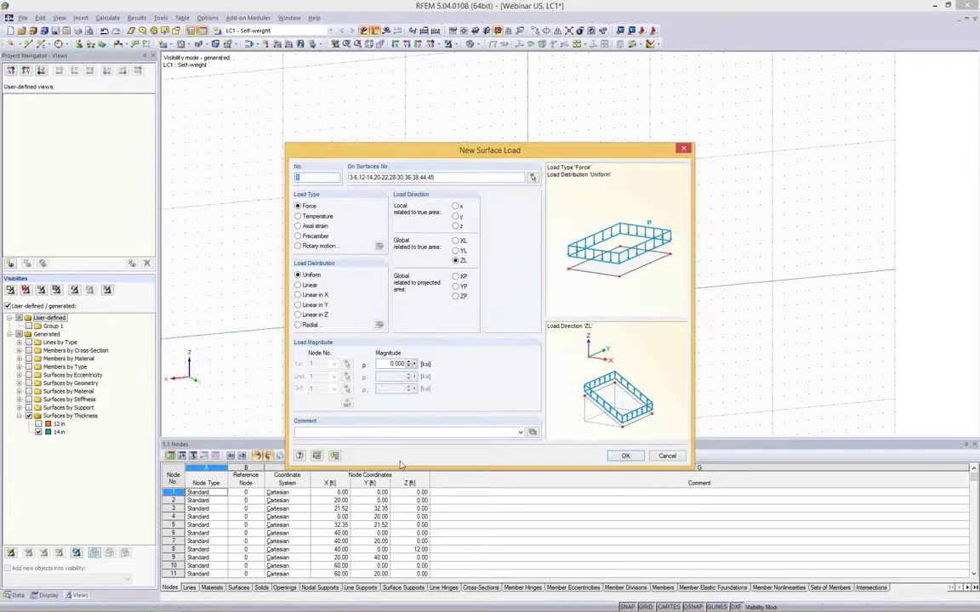
click(316, 457)
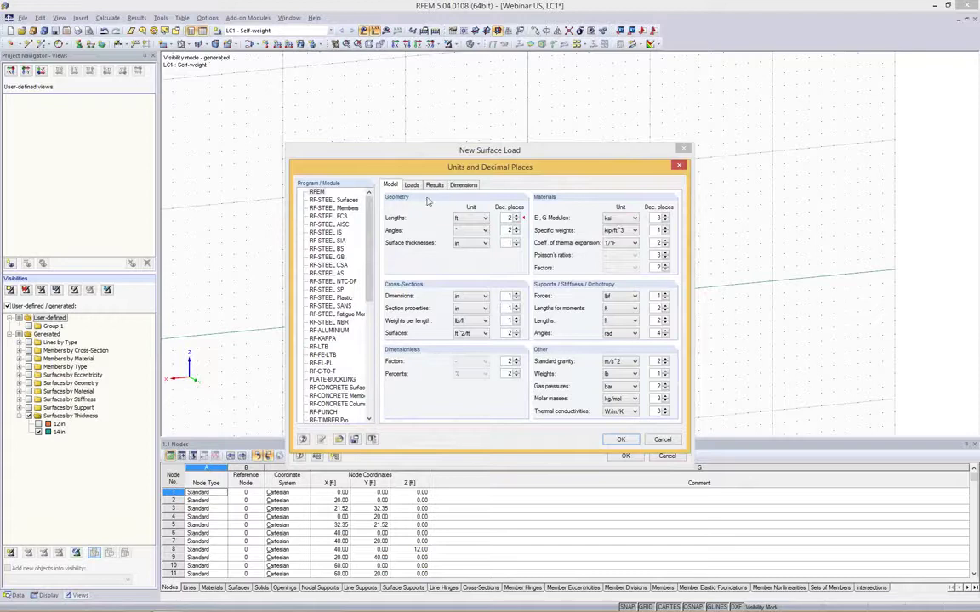
click(412, 186)
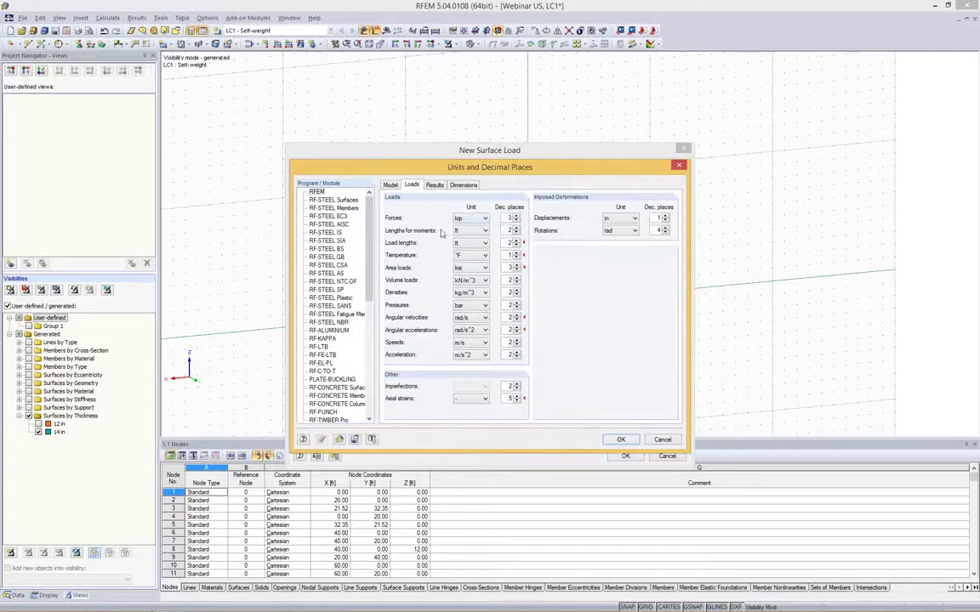
click(475, 268)
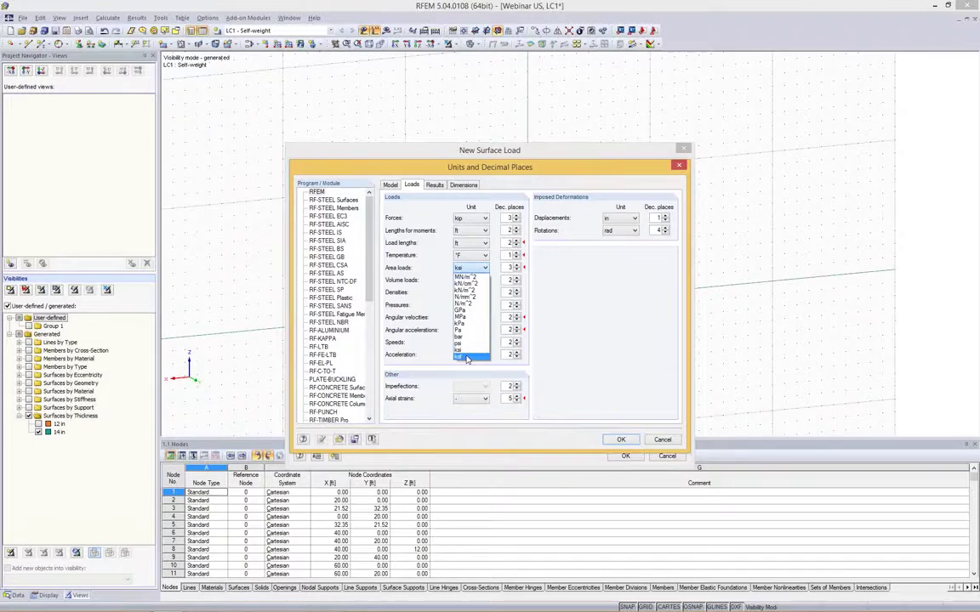
click(466, 359)
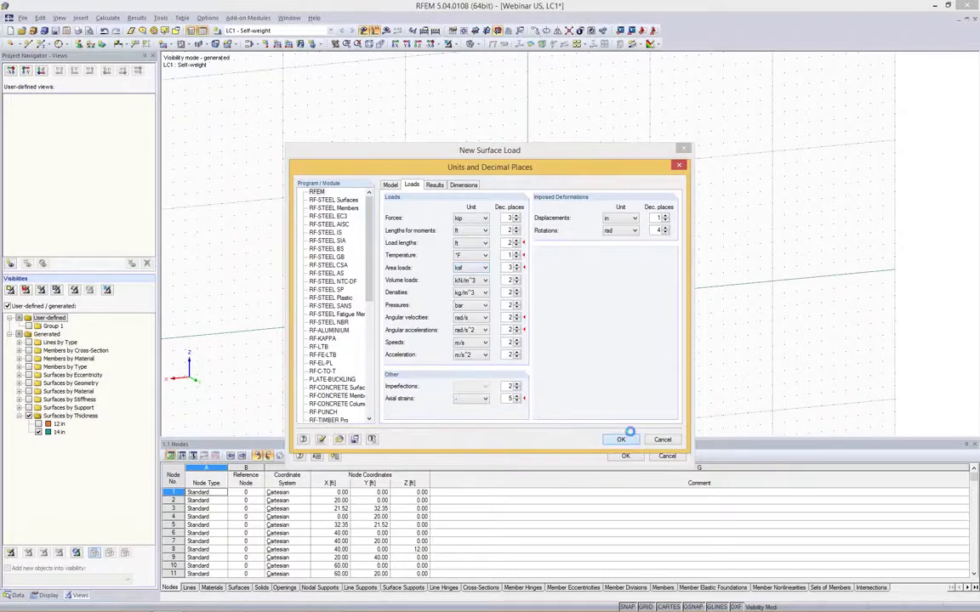
click(621, 440)
Apply a uniform force of -0.060 ksf in global ZL direction to all the selected slabs
drag(411, 364, 460, 370)
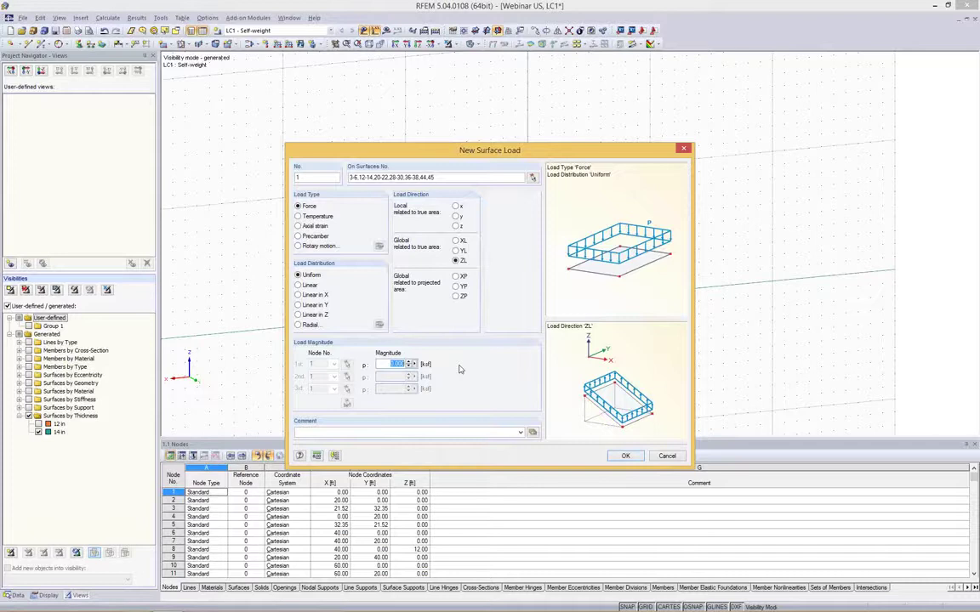
key(BackSpace)
click(626, 456)
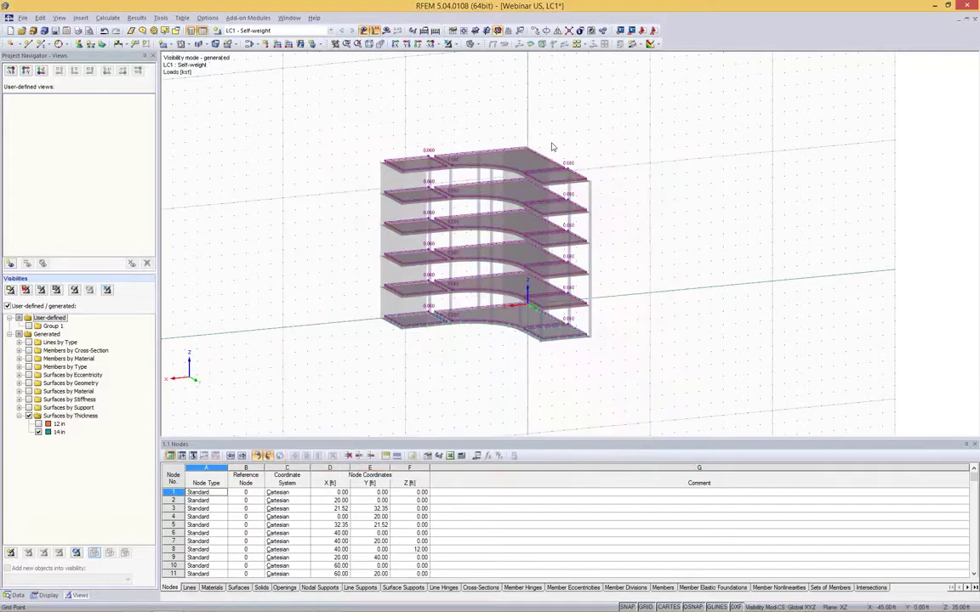
Increase the display size of the surface loads, using the load on the top slab
scroll(553, 151, up, 2)
scroll(558, 161, up, 4)
right_click(562, 194)
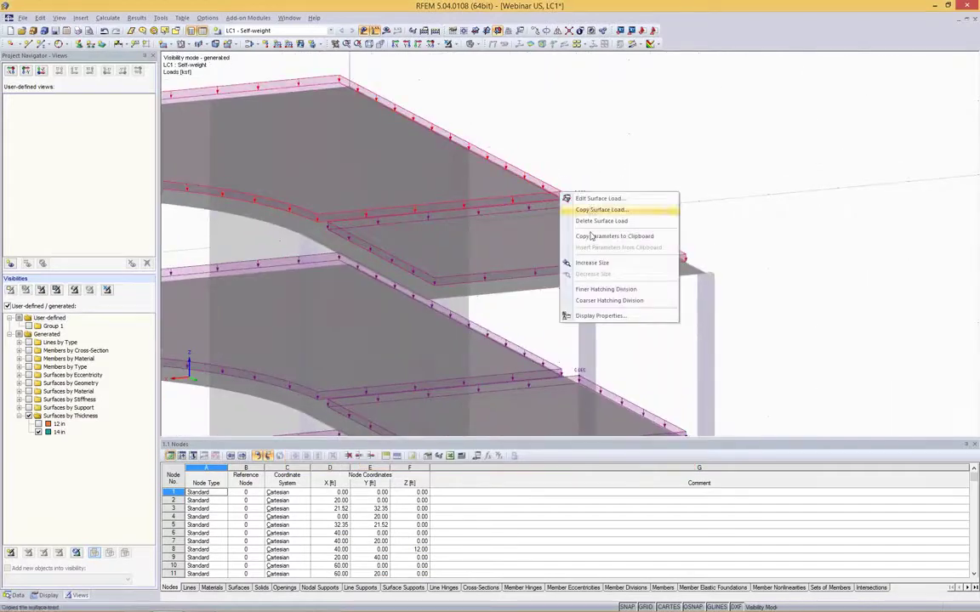
click(591, 264)
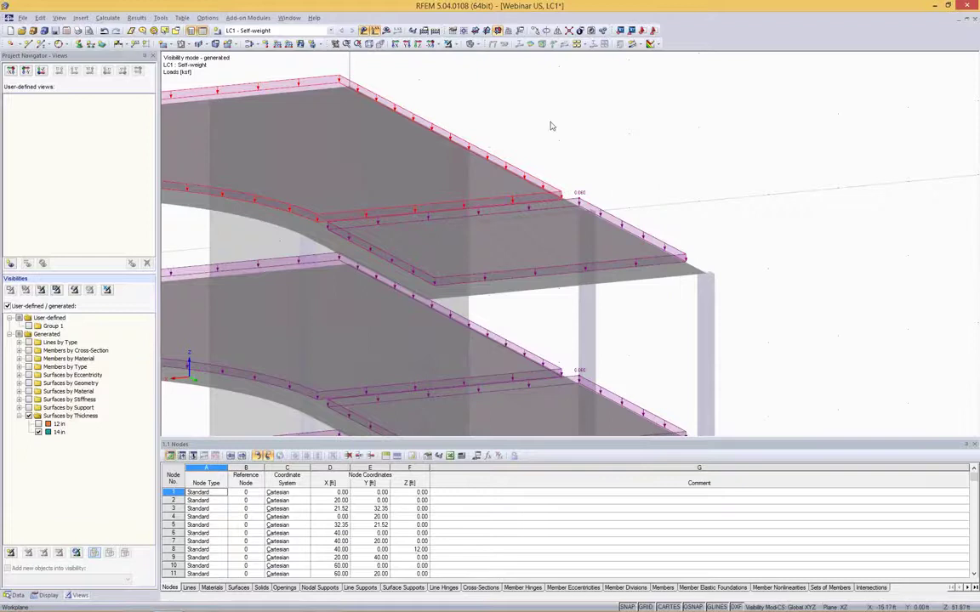
scroll(553, 194, down, 2)
right_click(551, 194)
click(591, 264)
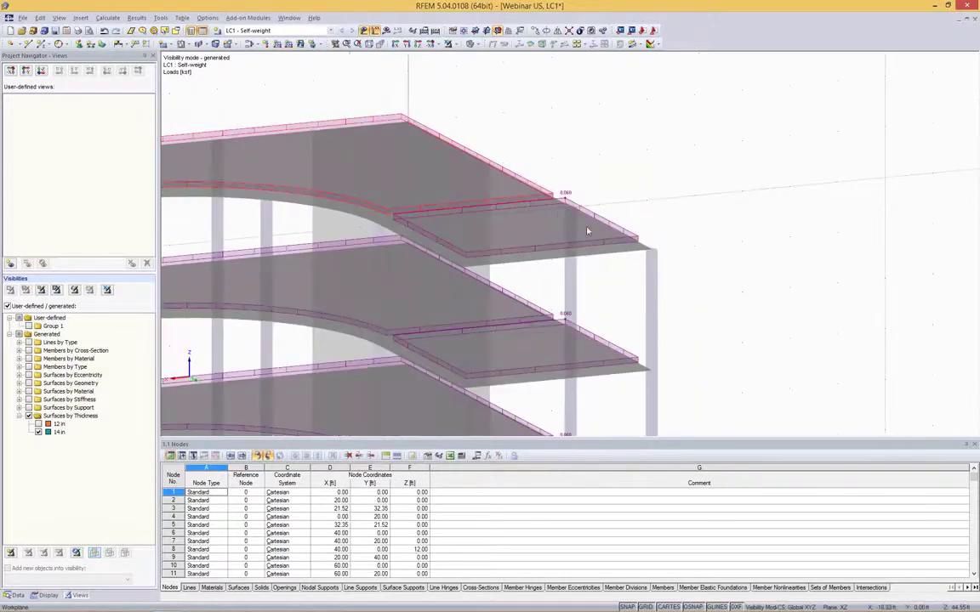
right_click(553, 194)
click(579, 142)
ctrl+middle_drag(516, 234, 371, 214)
scroll(370, 215, down, 5)
ctrl+middle_drag(261, 107, 348, 114)
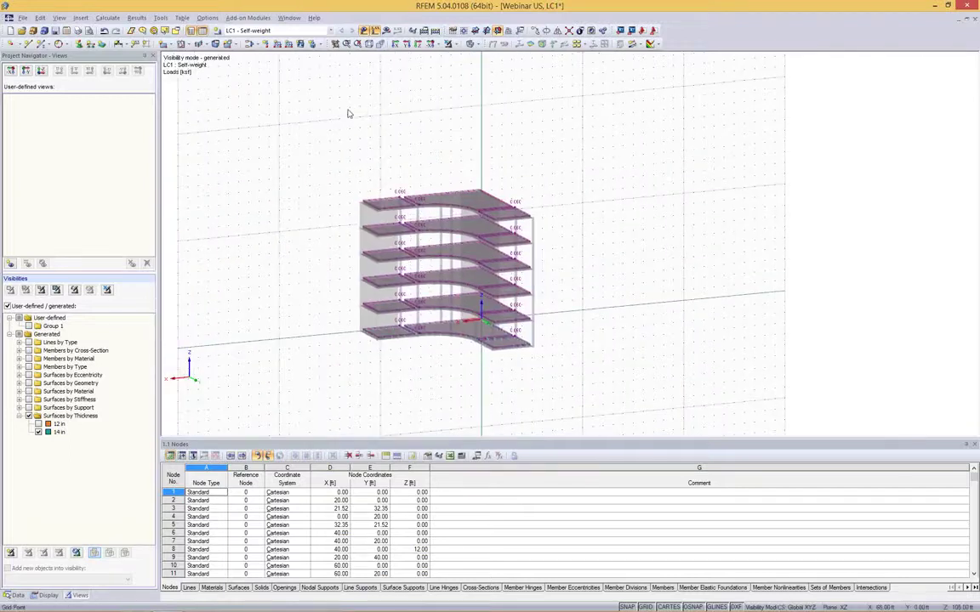
Create load case LC2 with the Live action category and the description Live load
click(217, 31)
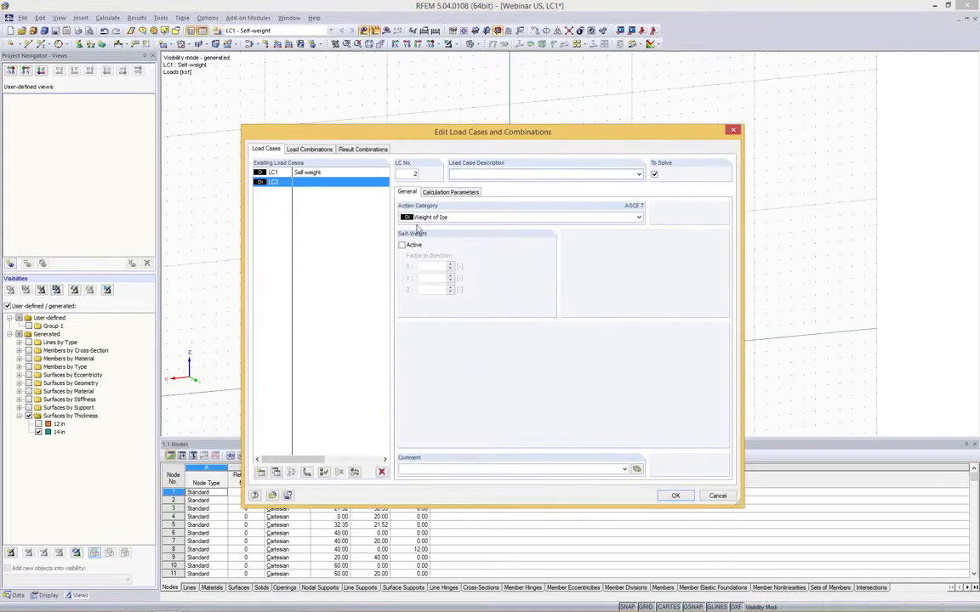
click(421, 217)
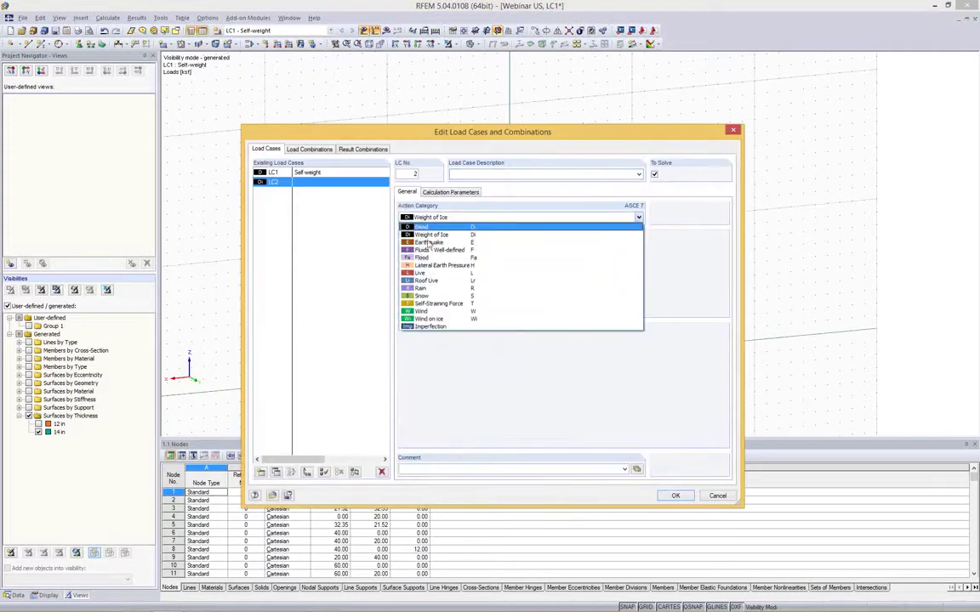
click(431, 273)
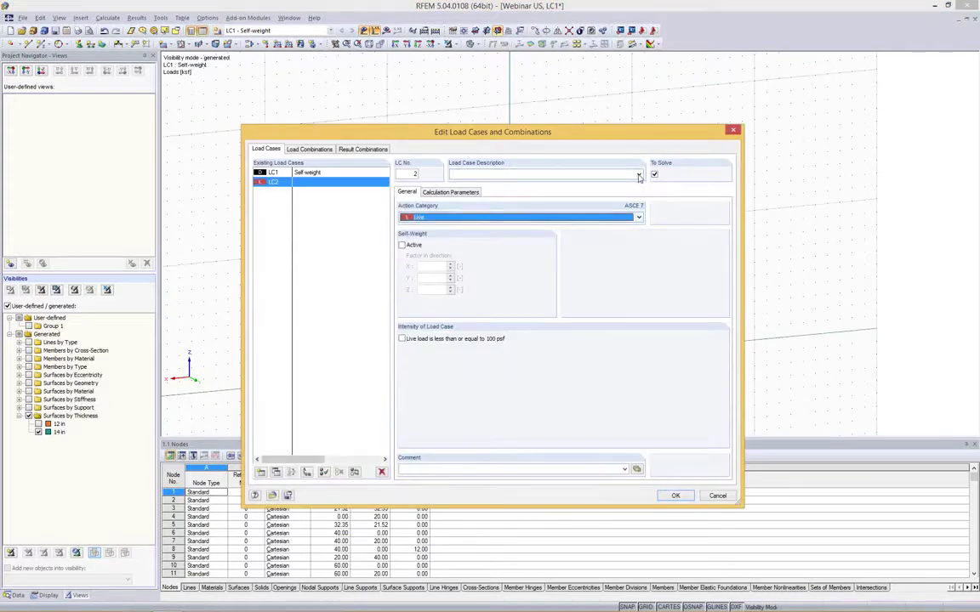
click(639, 174)
click(493, 191)
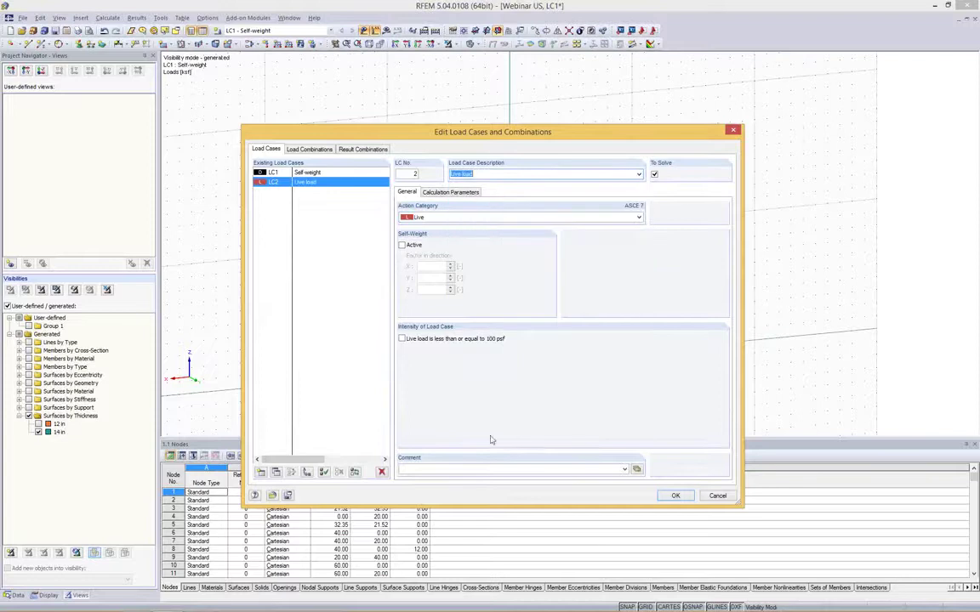
click(676, 496)
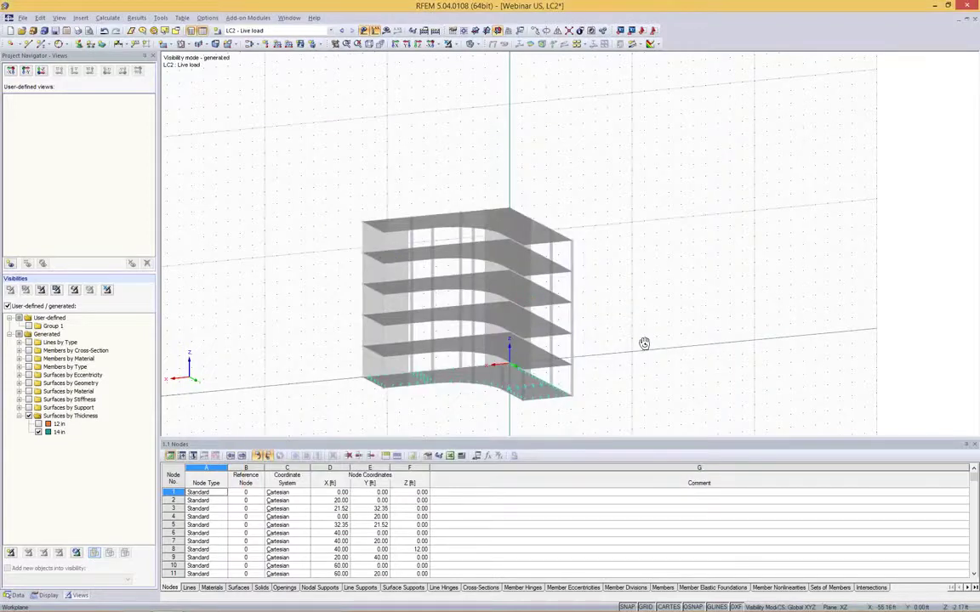
Apply a uniform downward surface load of 0.100 ksf in global ZL to all slabs below the roof
ctrl+middle_drag(645, 344, 646, 323)
drag(333, 248, 674, 411)
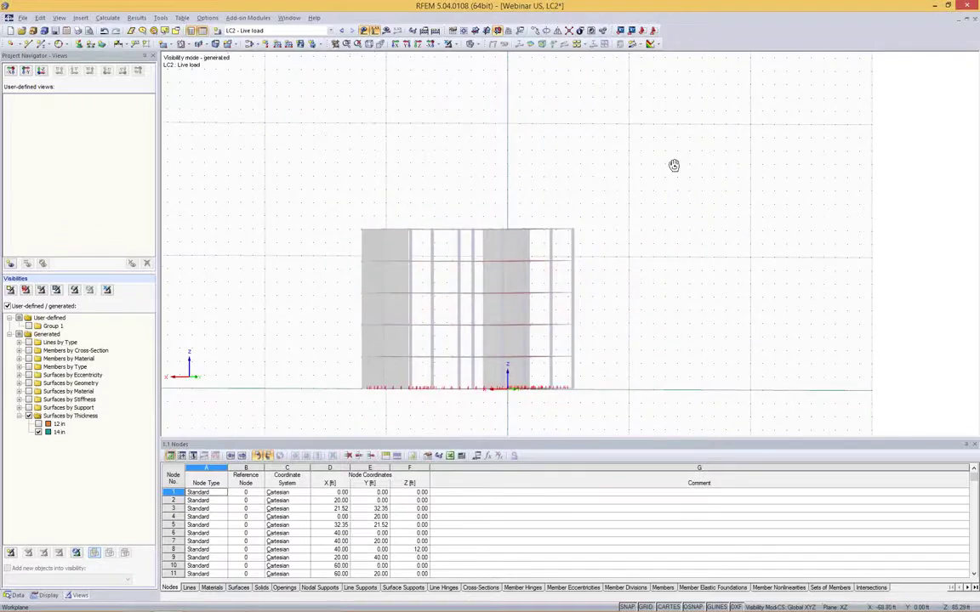
ctrl+middle_drag(674, 166, 614, 227)
ctrl+middle_drag(317, 155, 408, 140)
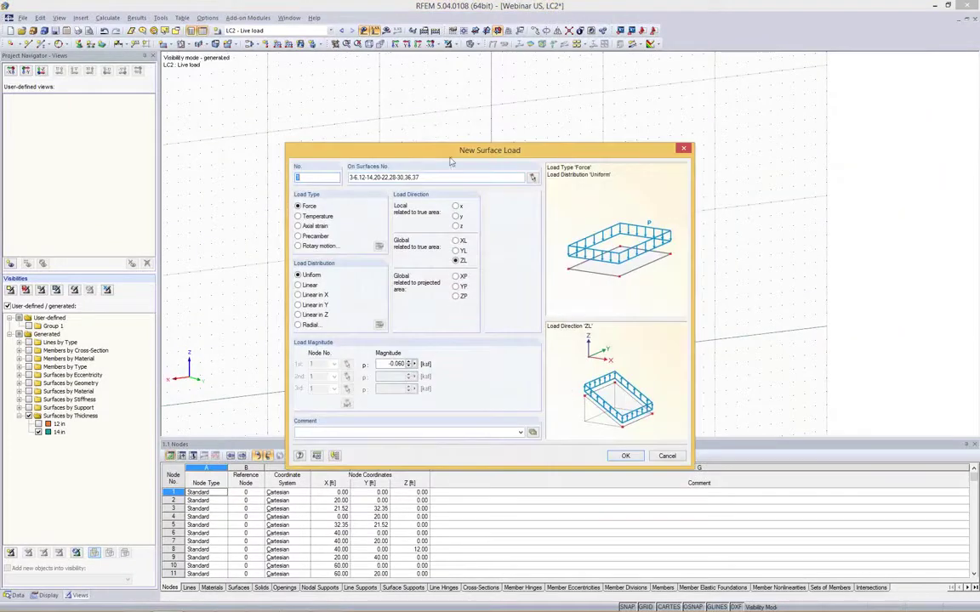
drag(480, 149, 733, 112)
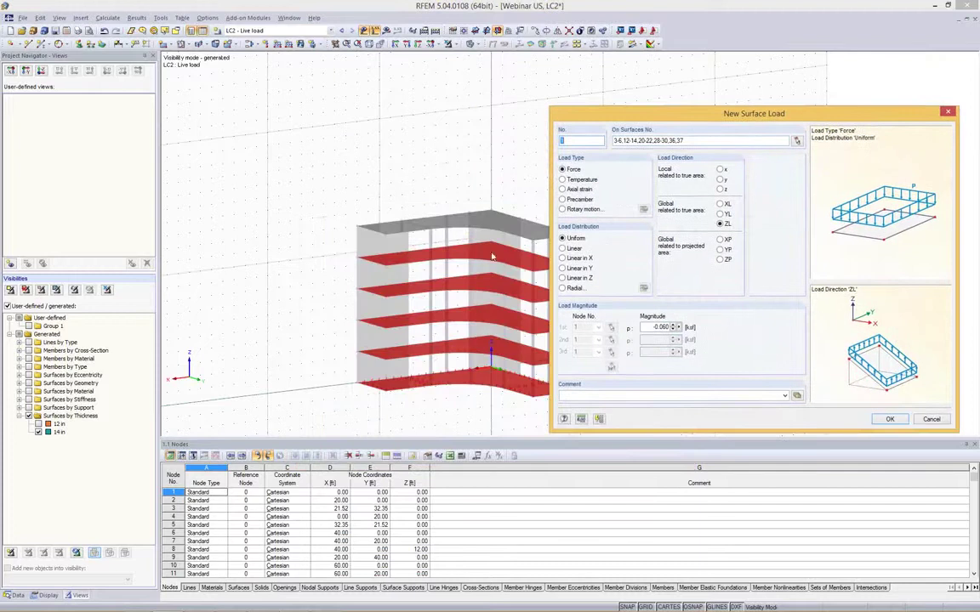
drag(684, 140, 620, 141)
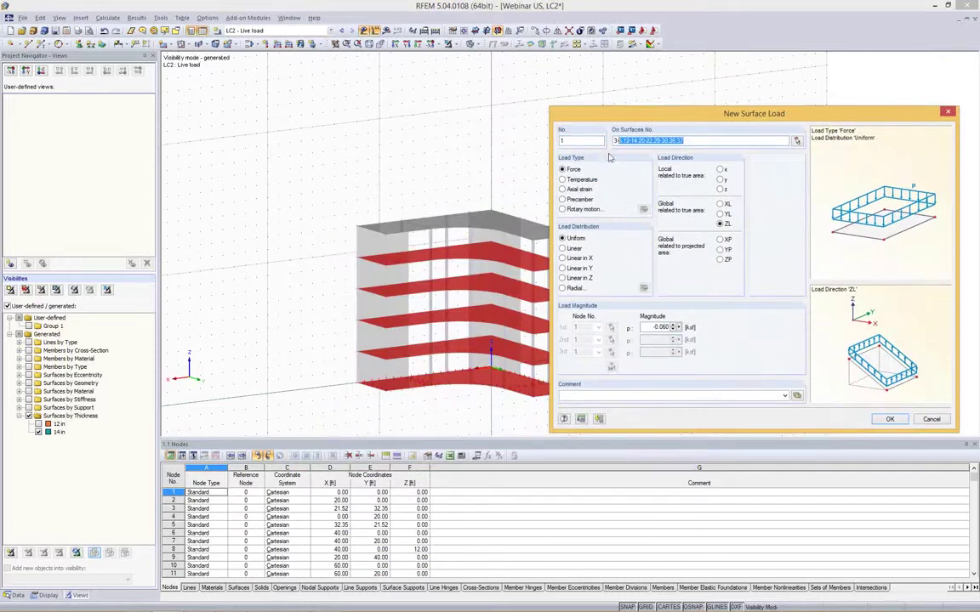
drag(650, 329, 710, 334)
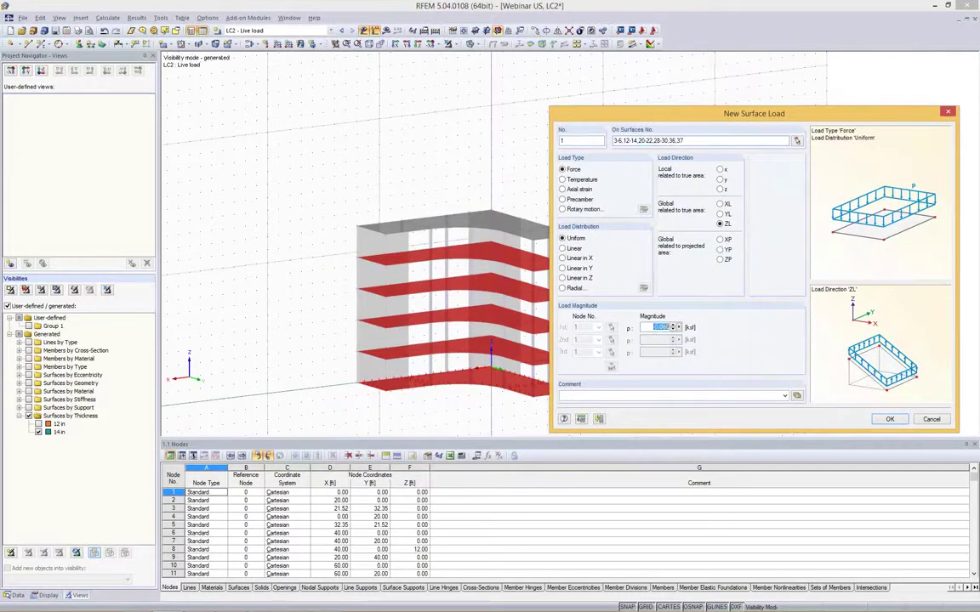
key(BackSpace)
click(889, 419)
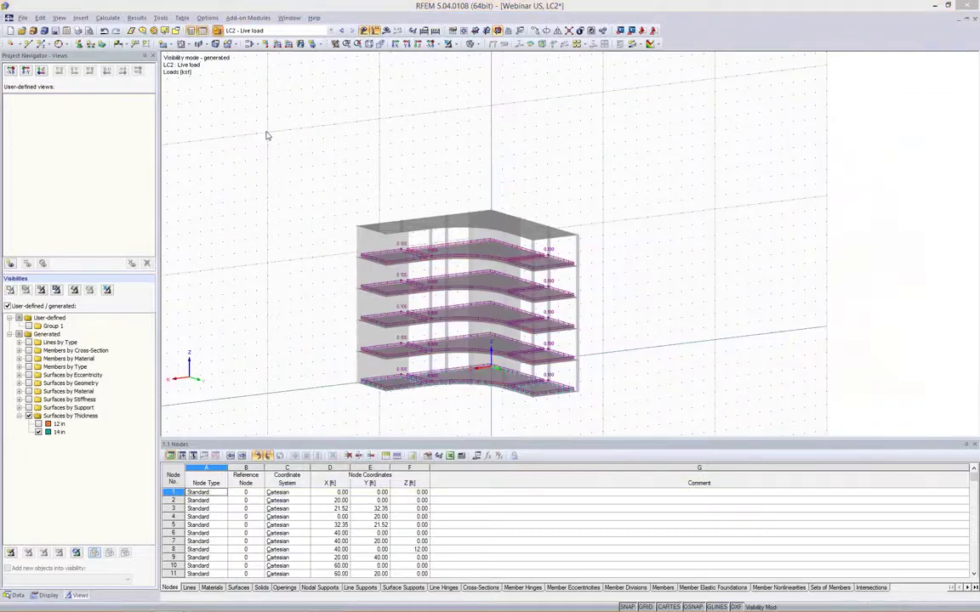
Create load case LC3 with the description Live load Roof and the Roof Live action category
click(449, 220)
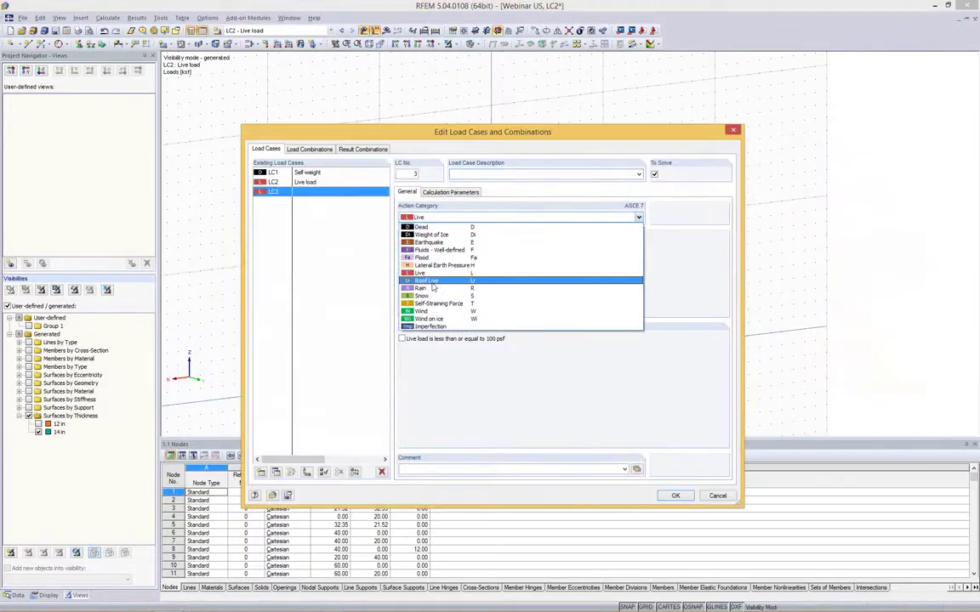
click(433, 281)
click(638, 176)
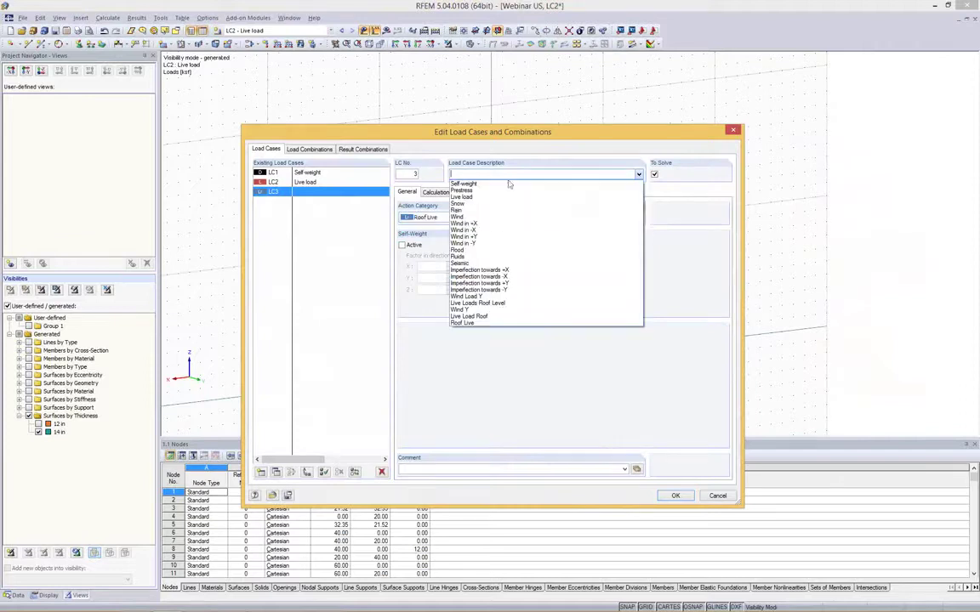
click(473, 190)
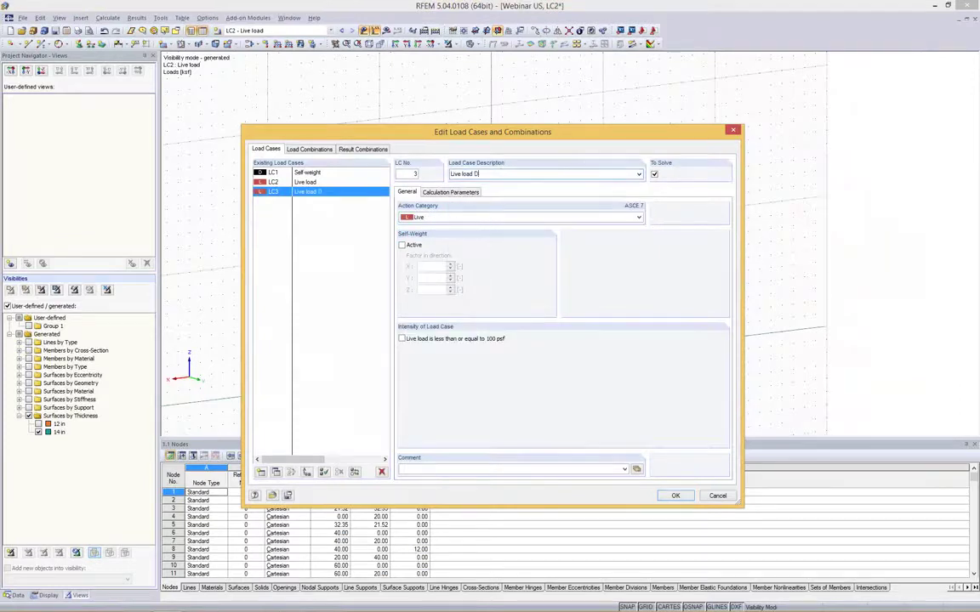
click(554, 219)
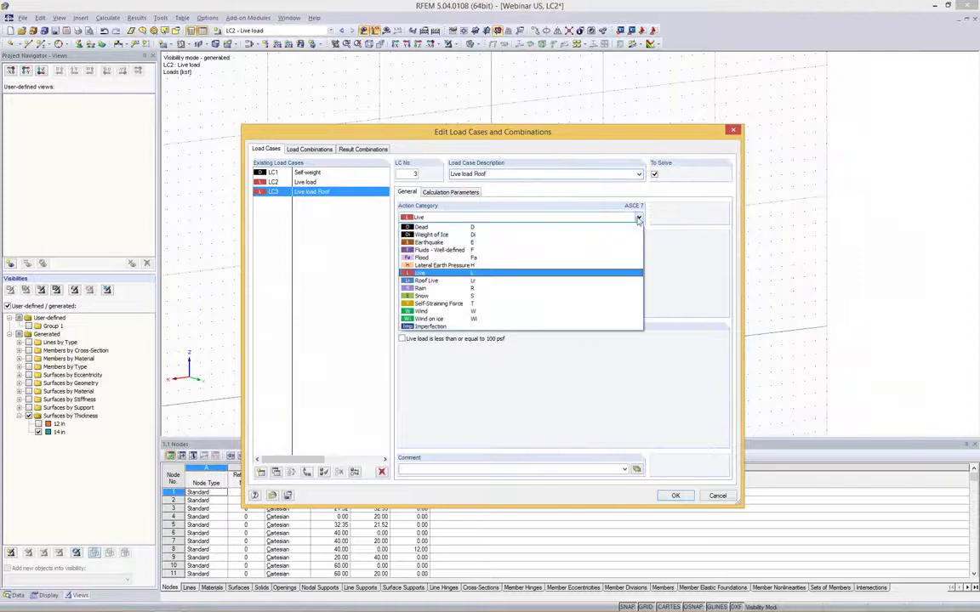
click(429, 280)
click(676, 496)
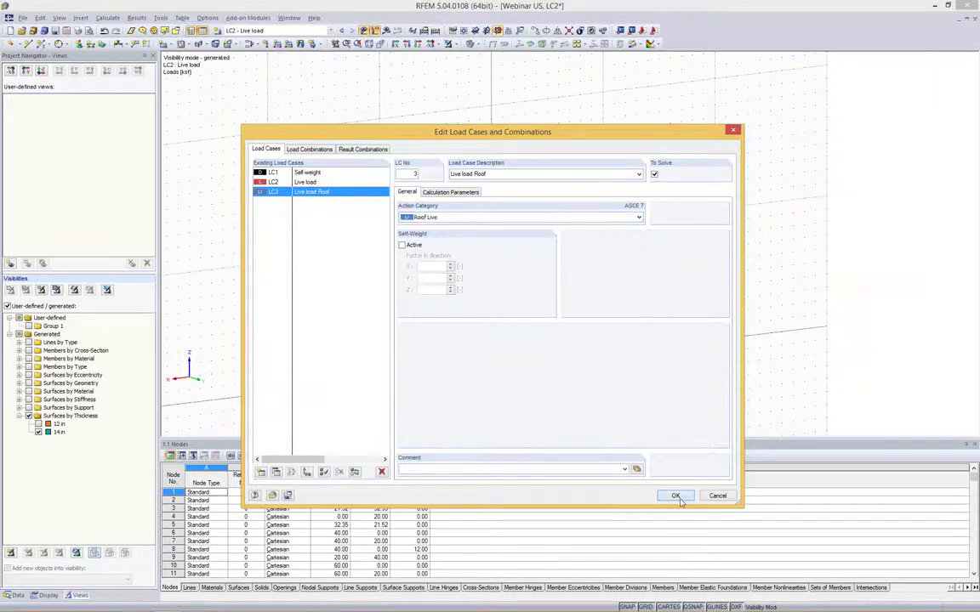
Apply a uniform surface load of -0.07 ksf in global ZL to the roof slab surfaces in LC3
mouse_move(489, 138)
ctrl+middle_down()
mouse_move(483, 149)
mouse_move(487, 133)
ctrl+middle_up()
drag(304, 173, 627, 245)
ctrl+middle_drag(661, 154, 561, 189)
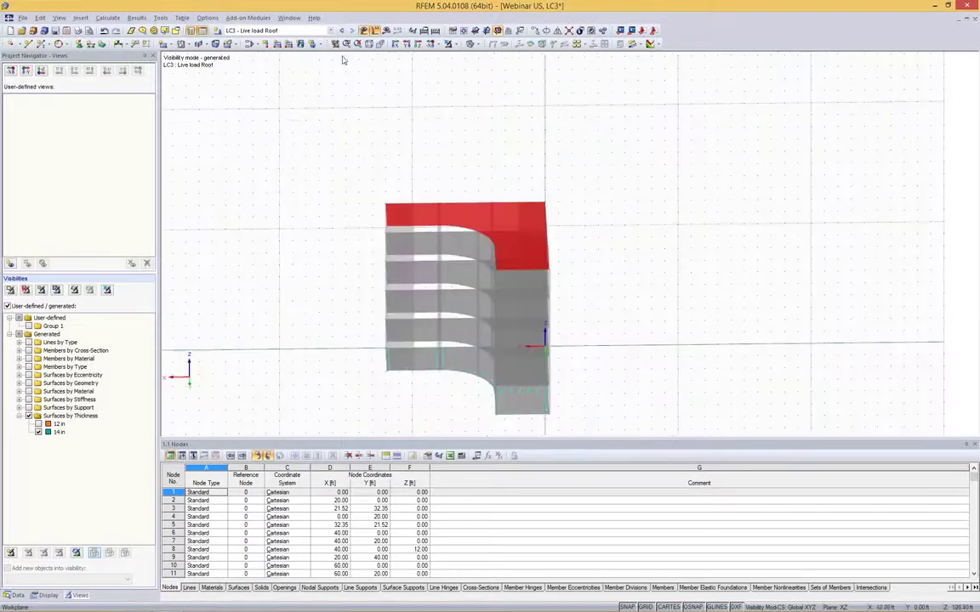
click(301, 44)
click(478, 195)
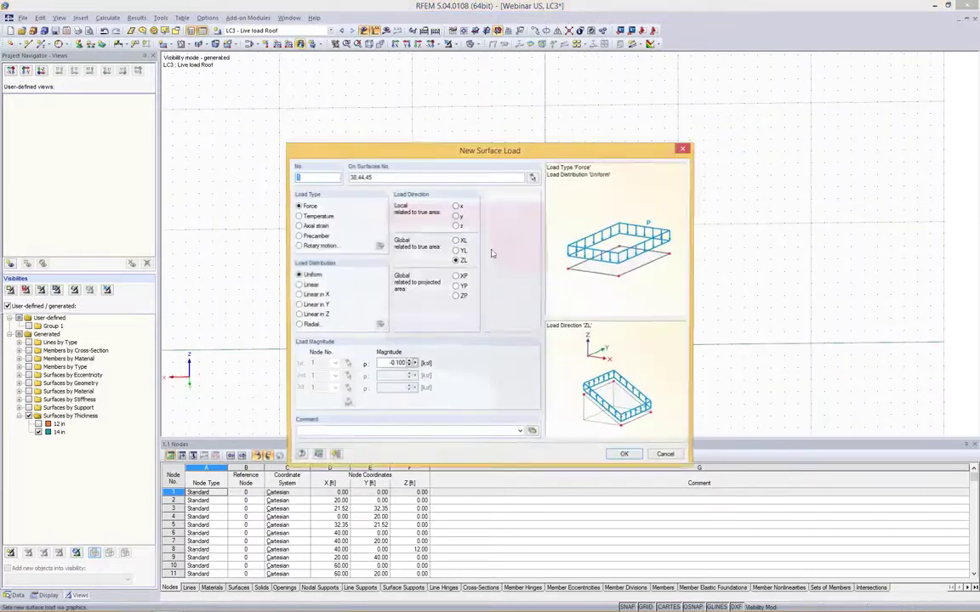
click(396, 364)
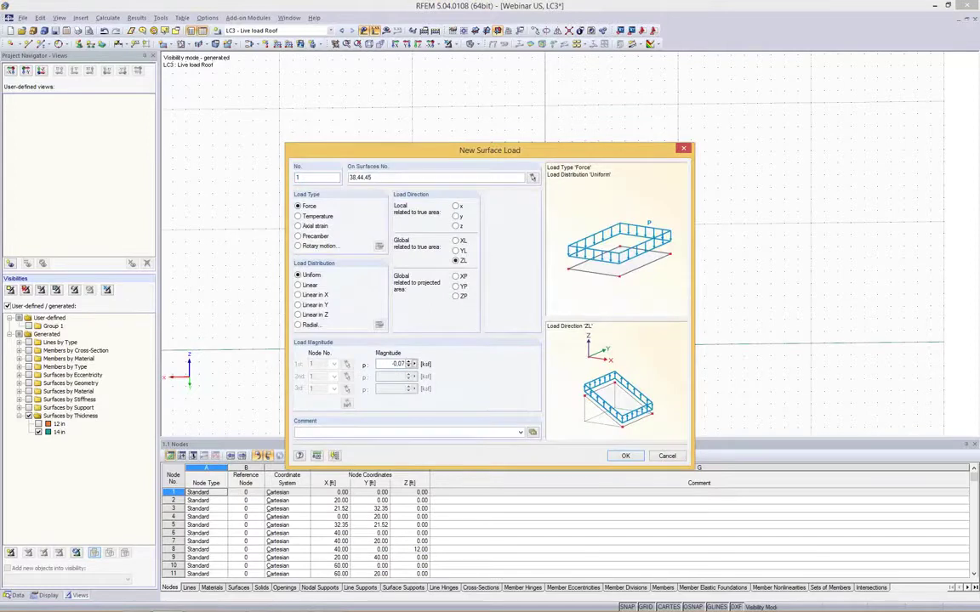
key(Return)
click(590, 324)
scroll(660, 287, up, 2)
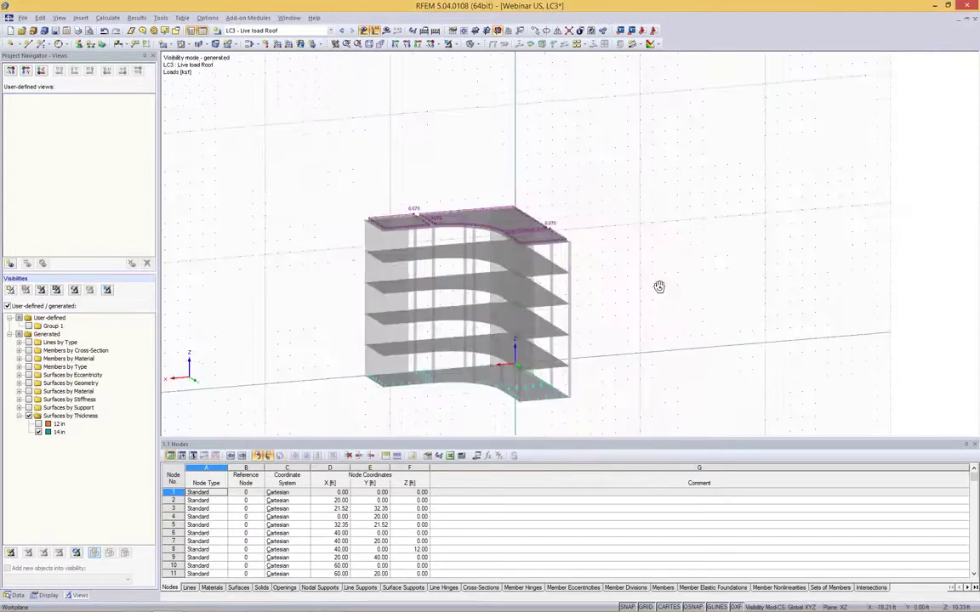
ctrl+middle_drag(659, 287, 678, 300)
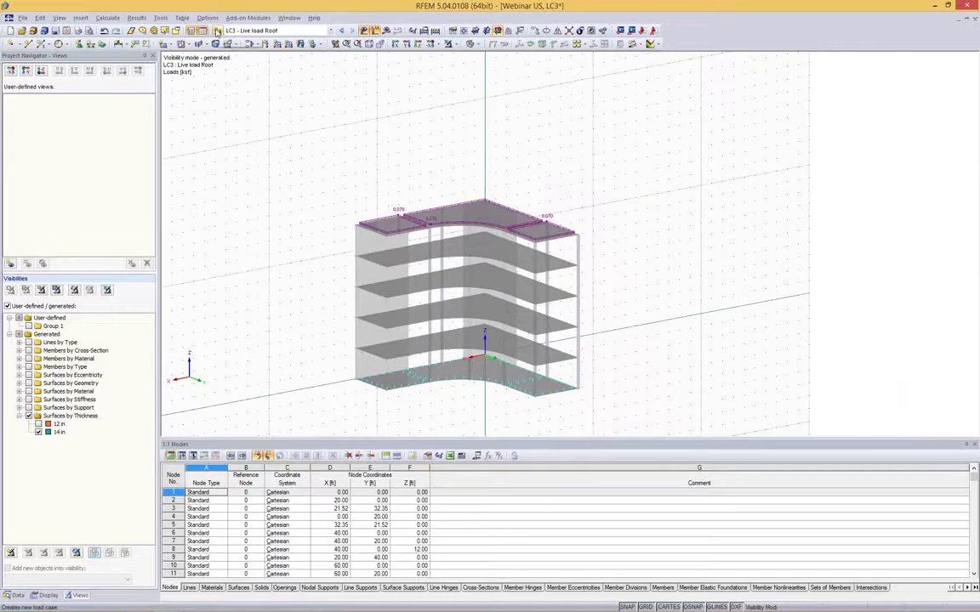
click(455, 45)
click(454, 46)
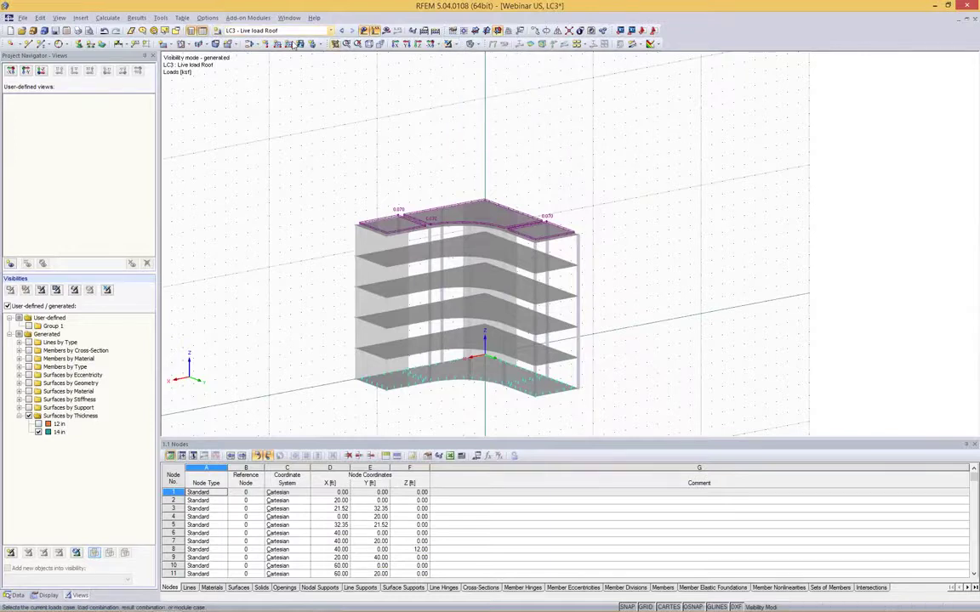
ctrl+middle_drag(318, 171, 531, 170)
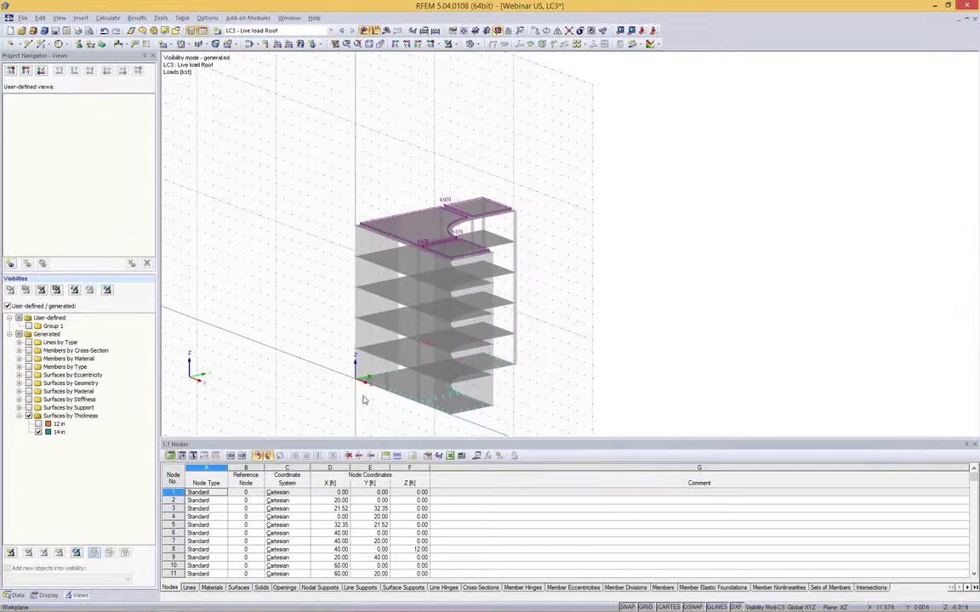
scroll(389, 326, up, 5)
scroll(389, 327, down, 5)
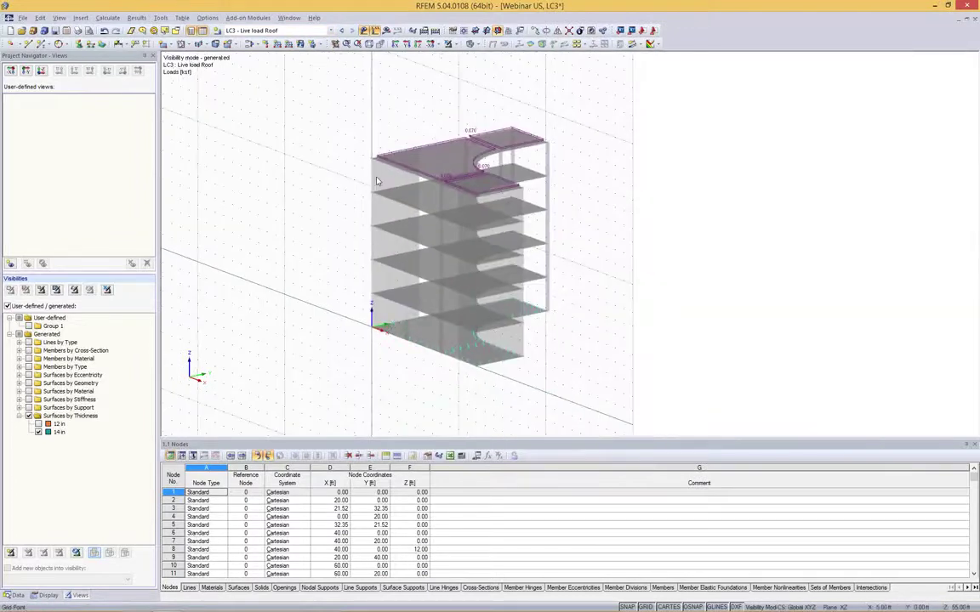
ctrl+middle_drag(436, 202, 454, 195)
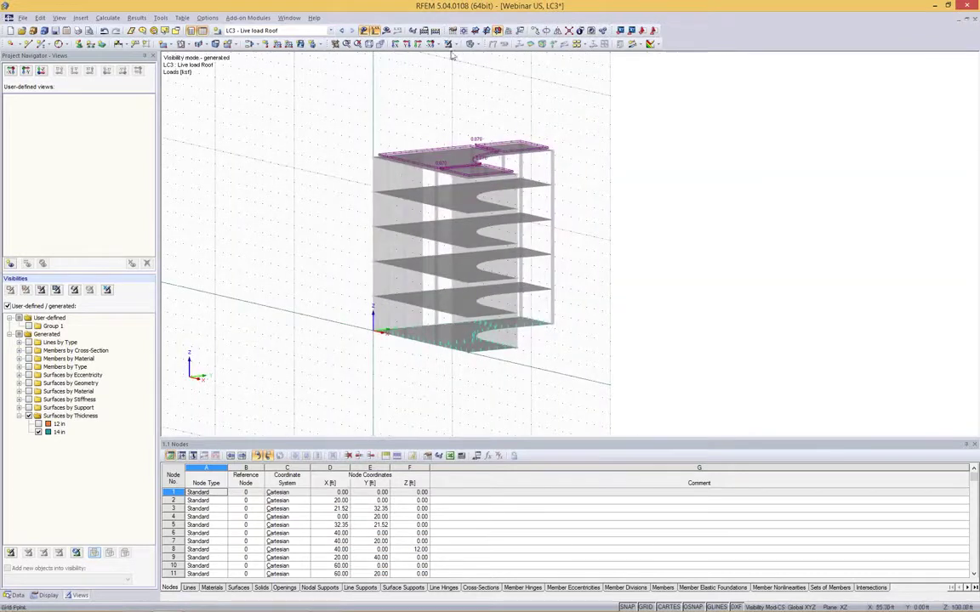
Show only the 12 in thick surfaces and select the two full-height walls along the global X axis
click(450, 46)
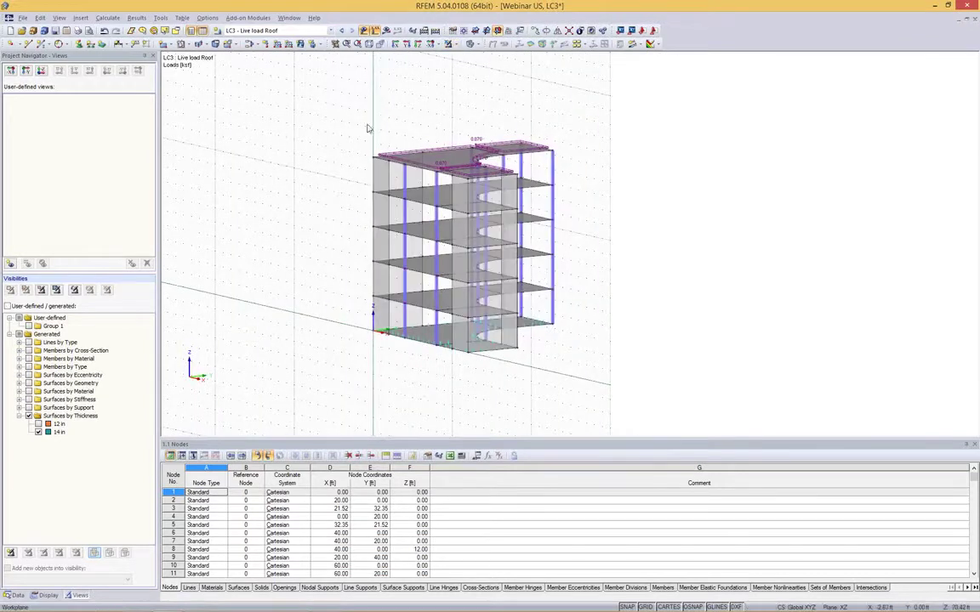
click(39, 432)
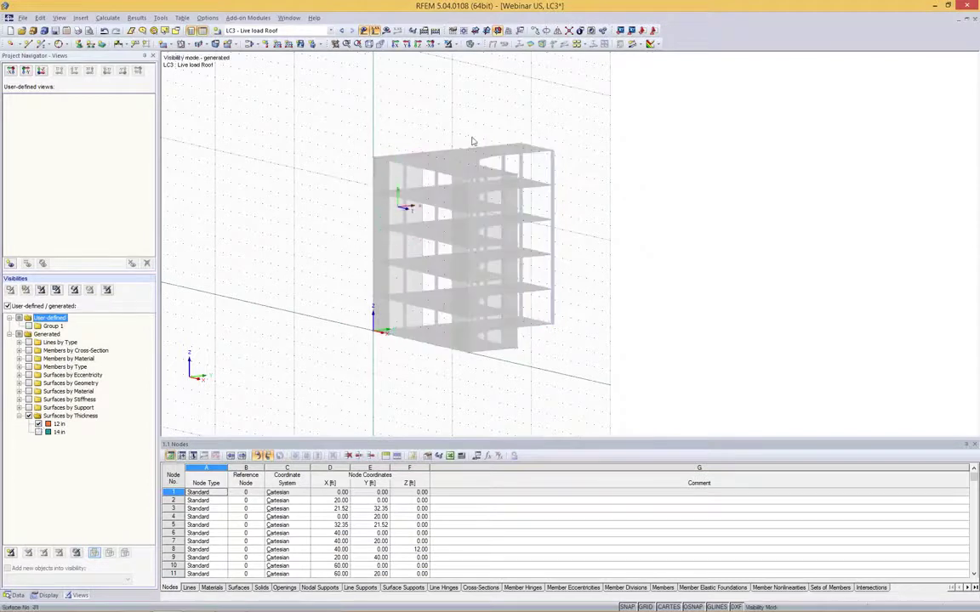
ctrl+middle_drag(503, 135, 519, 277)
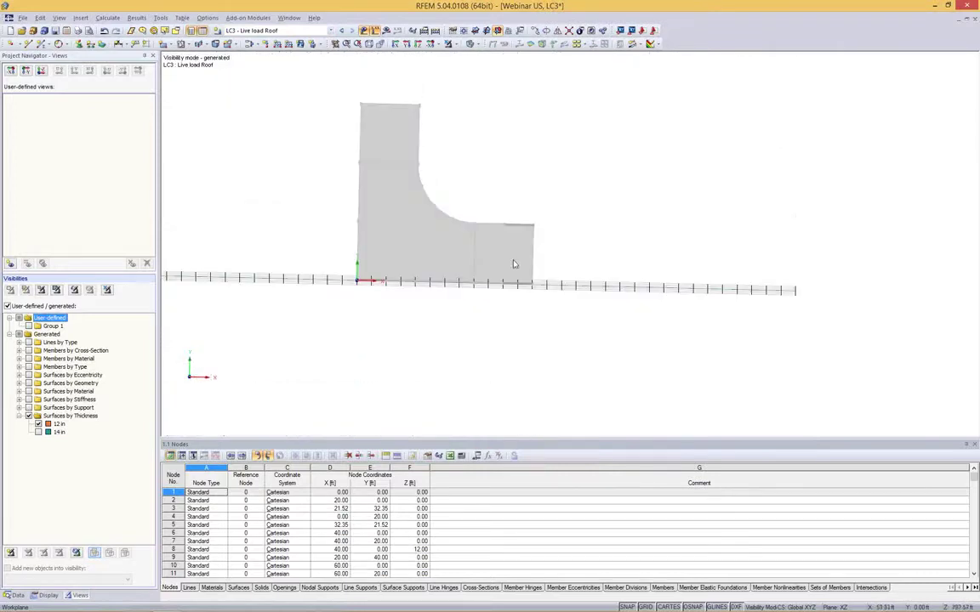
drag(514, 263, 384, 312)
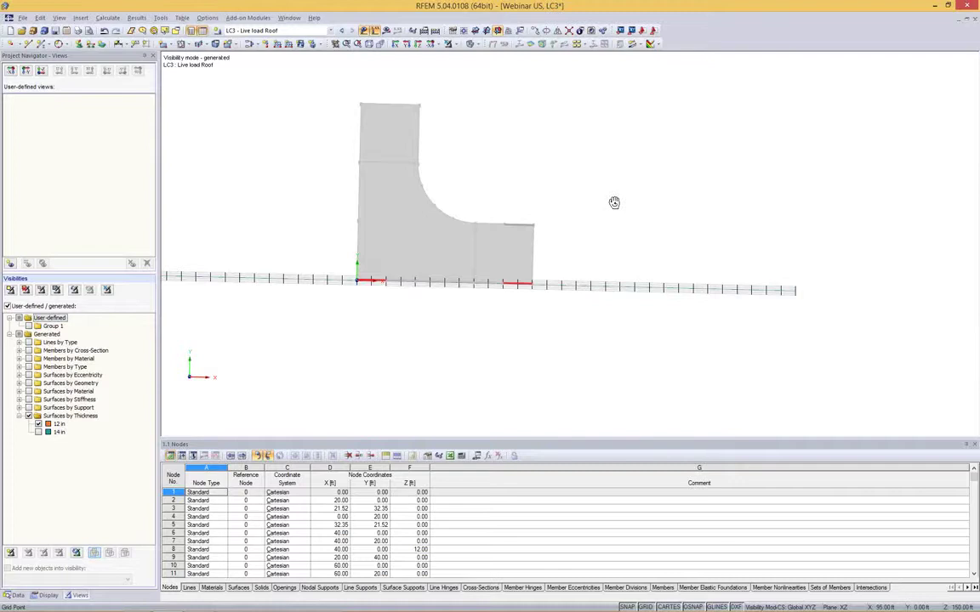
ctrl+middle_drag(615, 203, 168, 77)
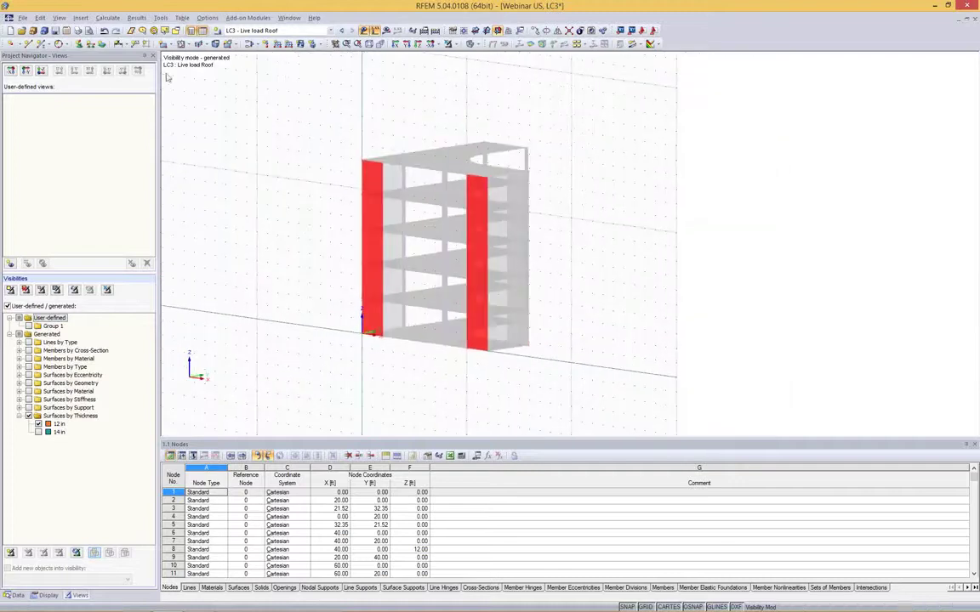
click(300, 46)
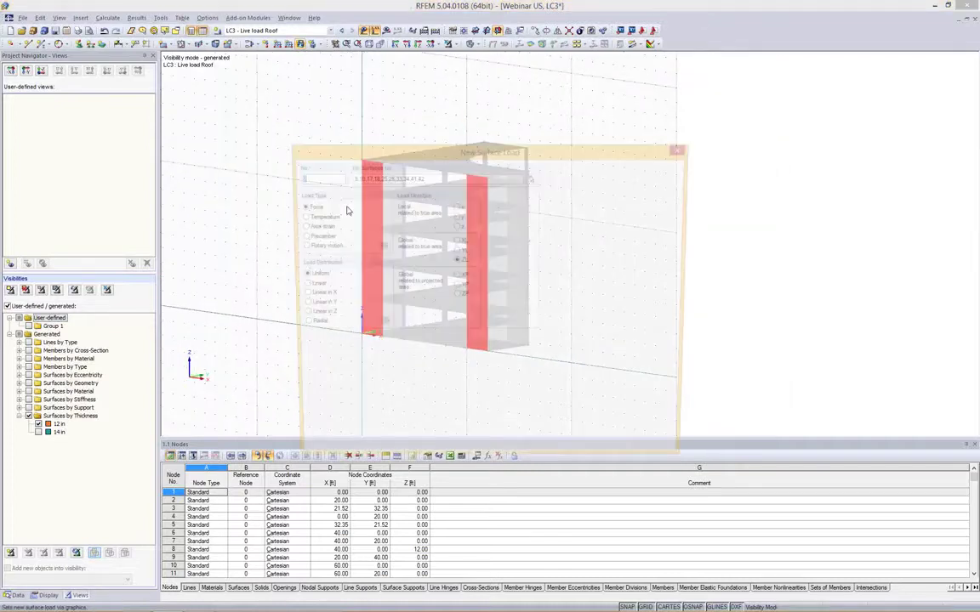
key(Escape)
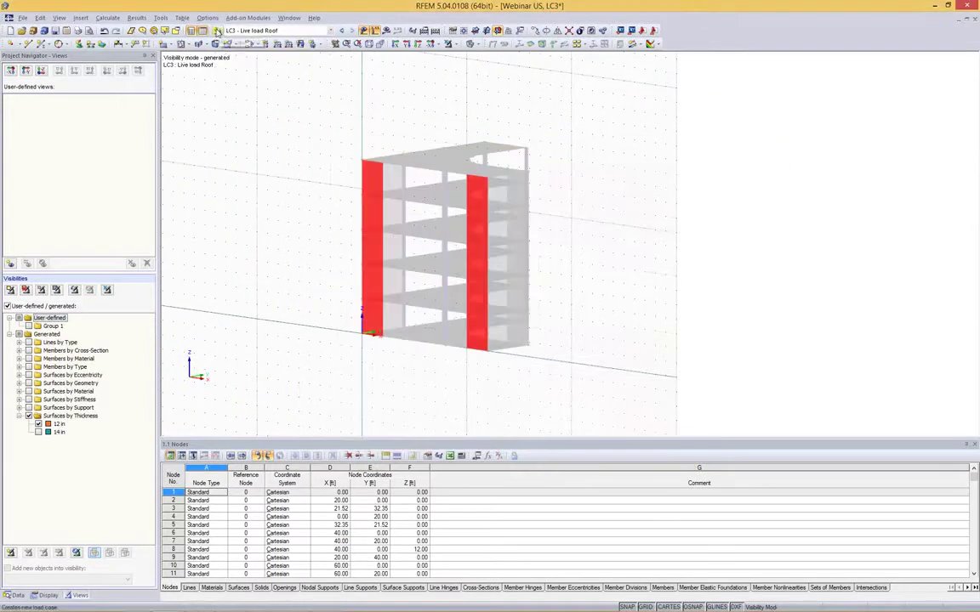
Create load case LC4 with the Wind action category and the description Wind in +Y
click(198, 30)
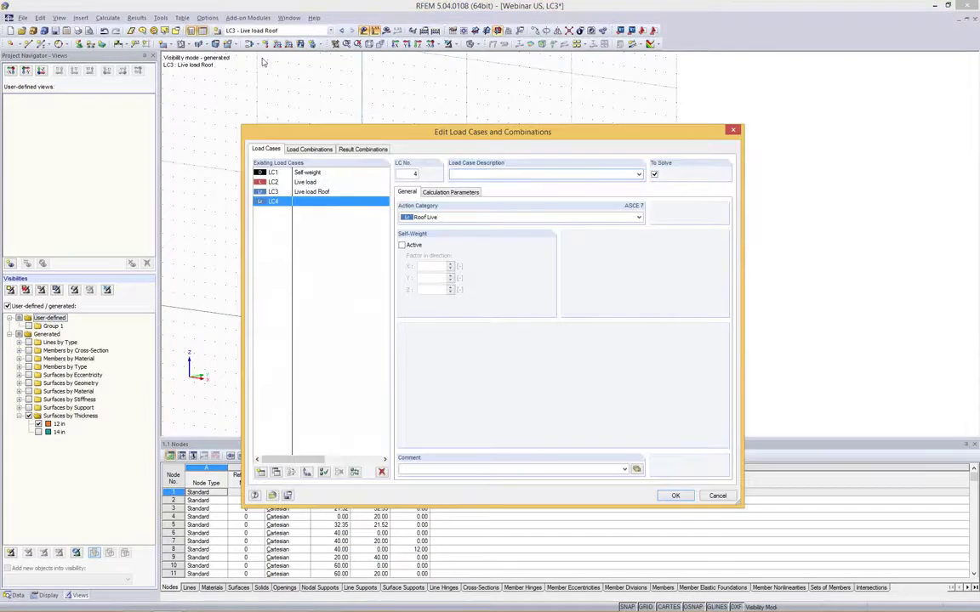
click(443, 218)
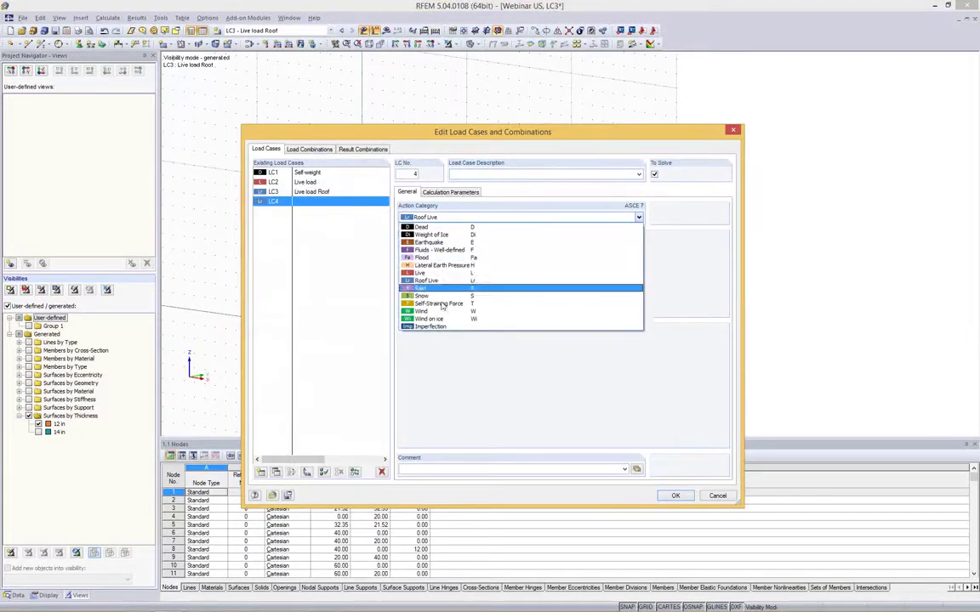
click(408, 283)
click(639, 175)
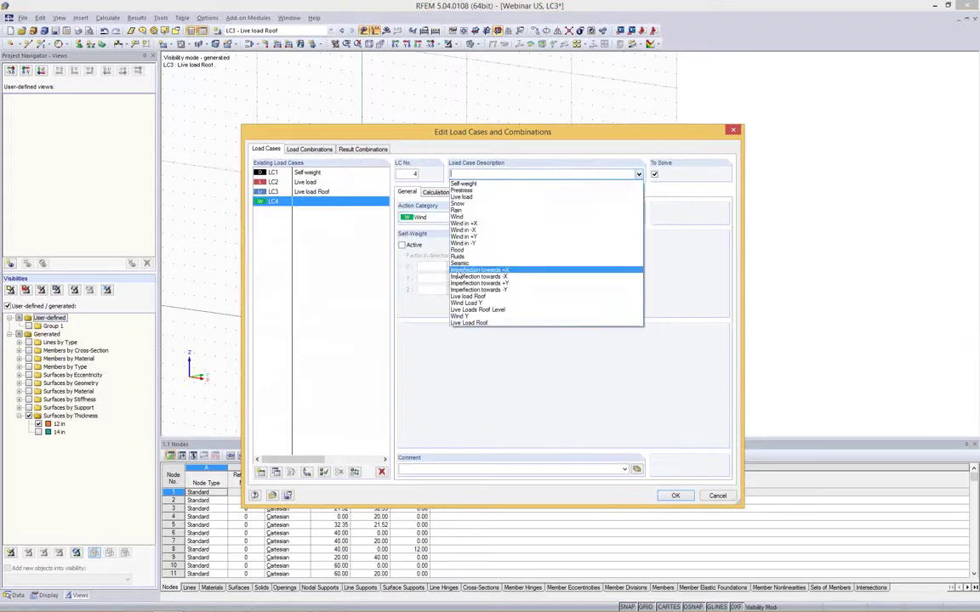
click(463, 236)
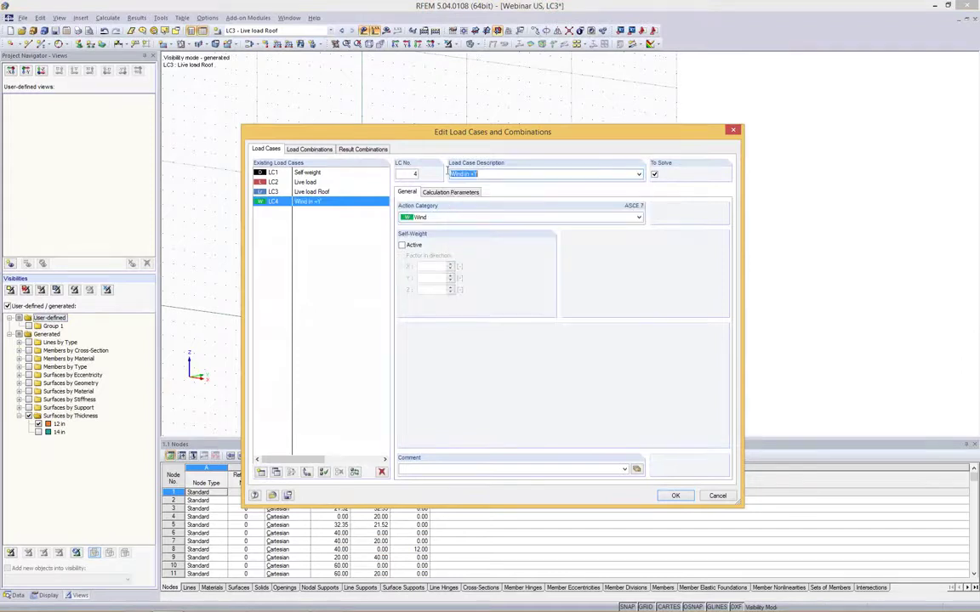
click(676, 495)
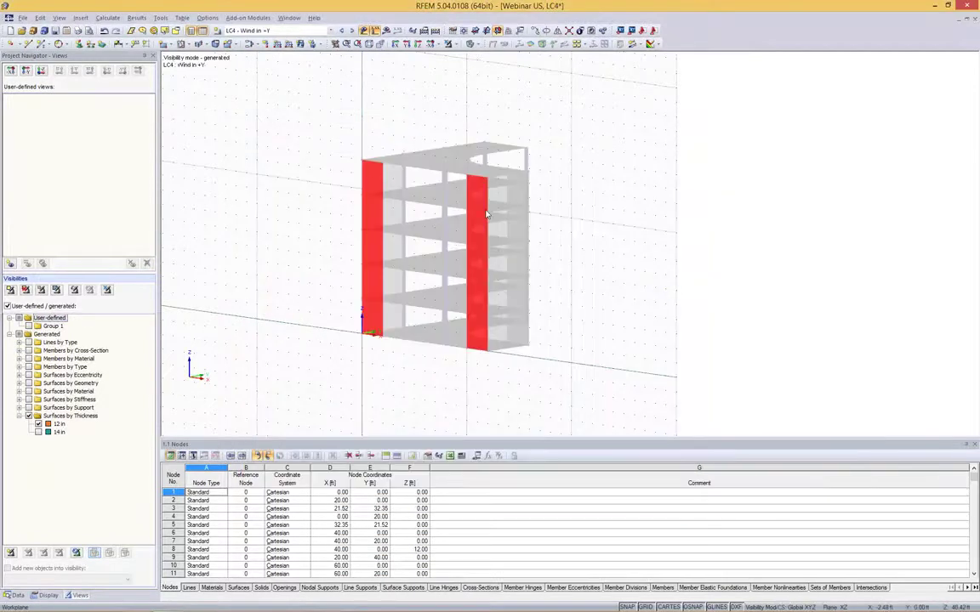
Apply a uniform surface load of 0.050 ksf in projected direction YP to the selected walls and show the full model again
click(300, 44)
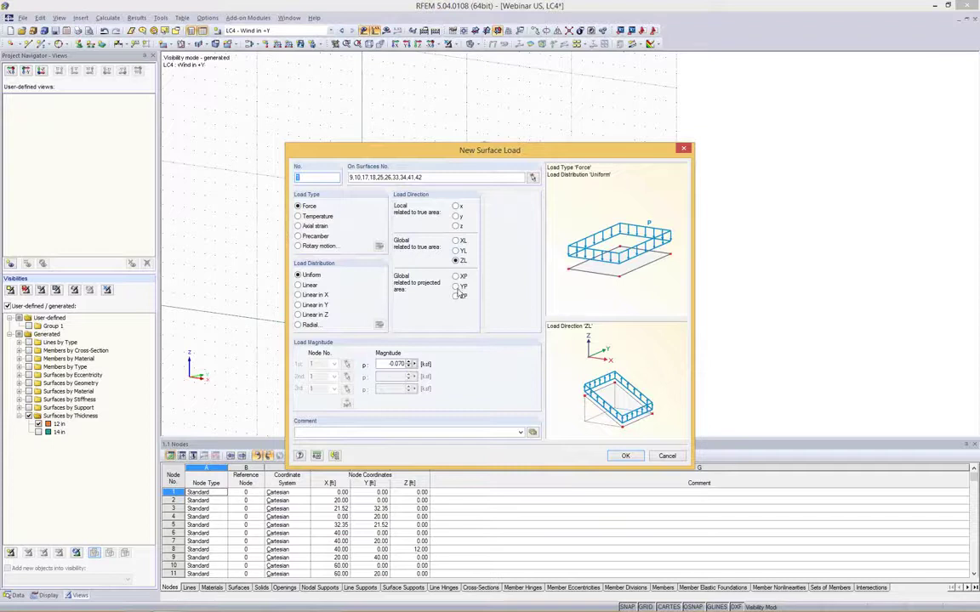
click(455, 251)
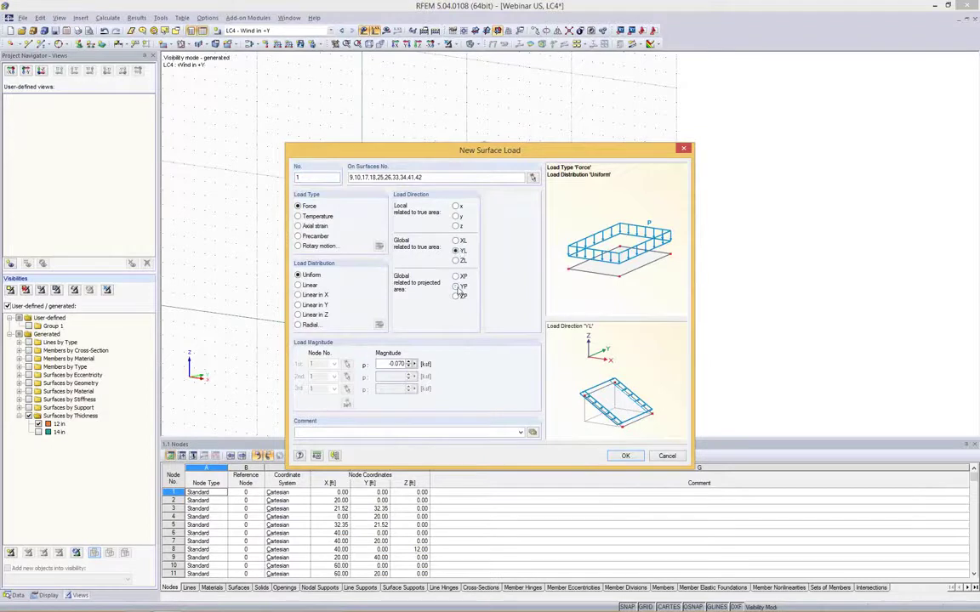
click(456, 286)
click(456, 260)
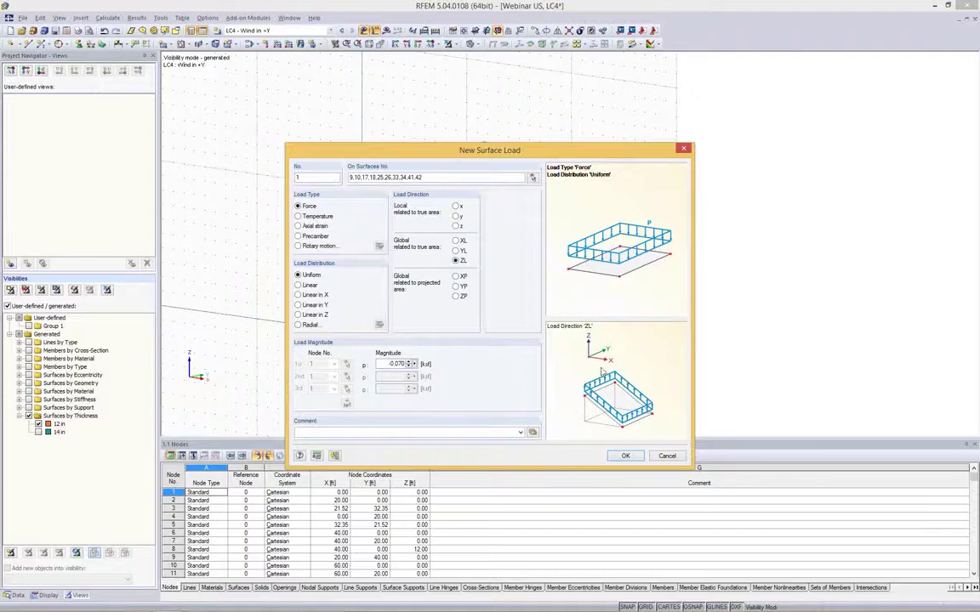
click(457, 296)
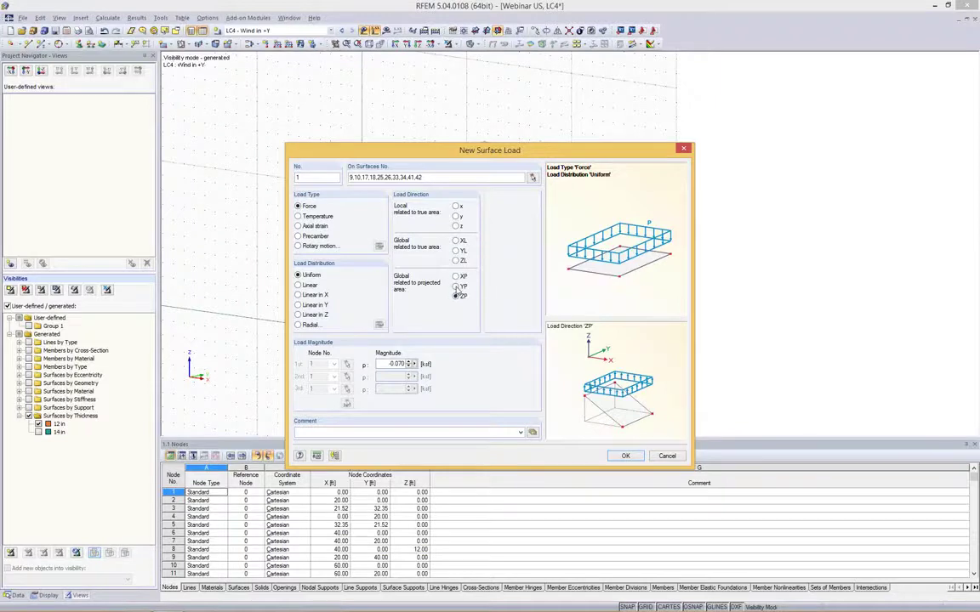
click(456, 286)
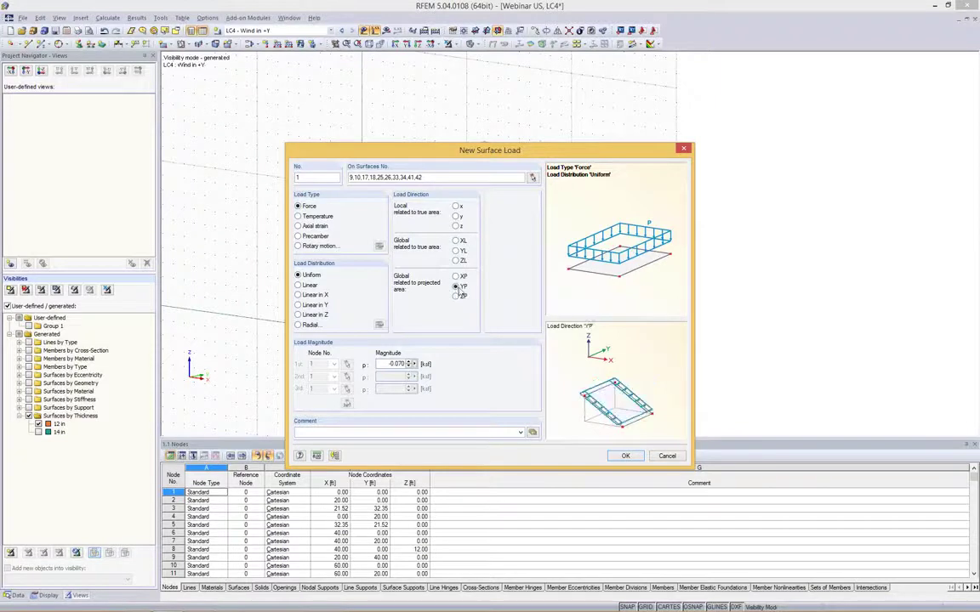
double_click(387, 364)
click(624, 456)
scroll(437, 170, up, 5)
scroll(438, 174, down, 3)
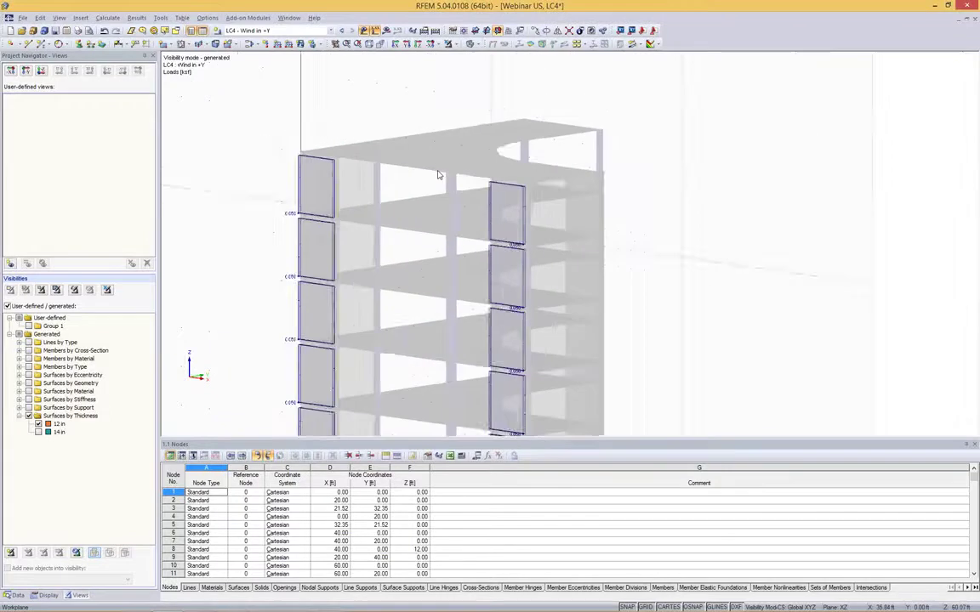
scroll(433, 149, down, 3)
click(448, 45)
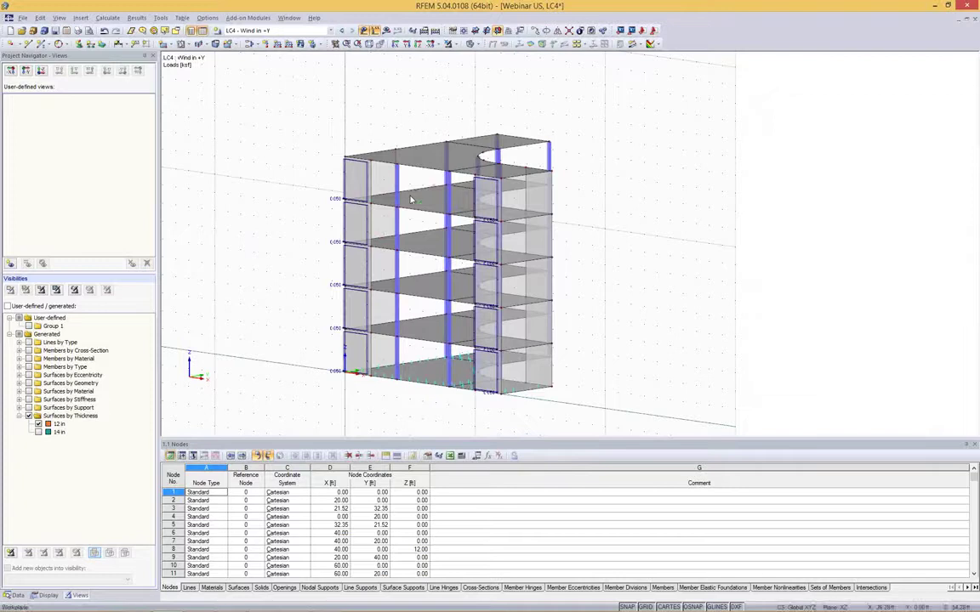
click(277, 43)
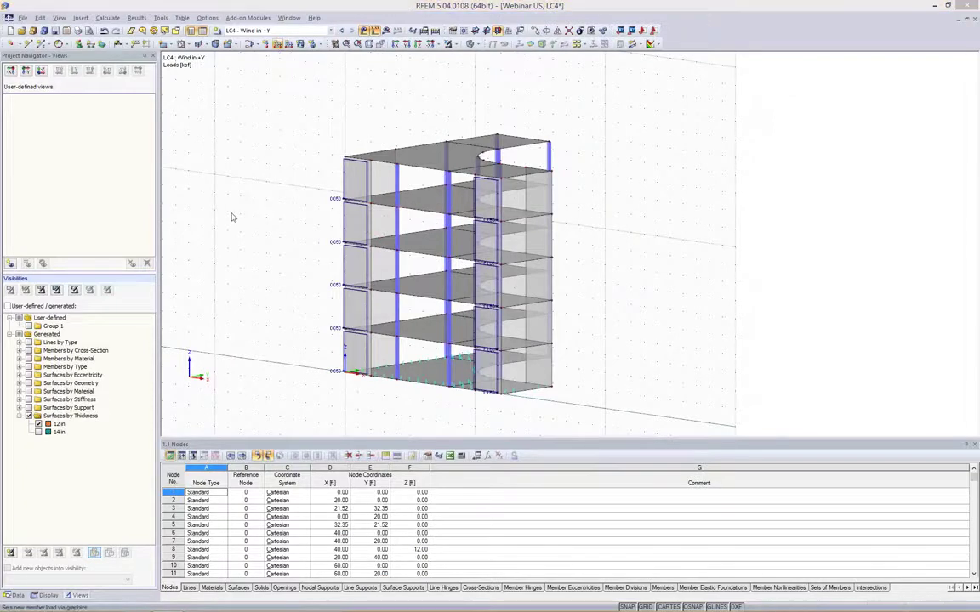
click(277, 43)
drag(441, 145, 414, 133)
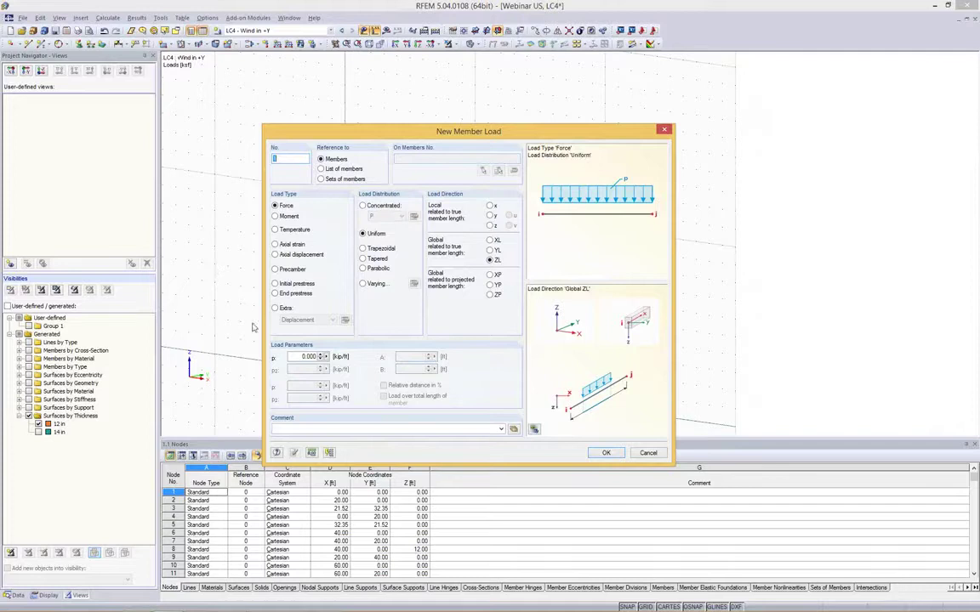
click(297, 358)
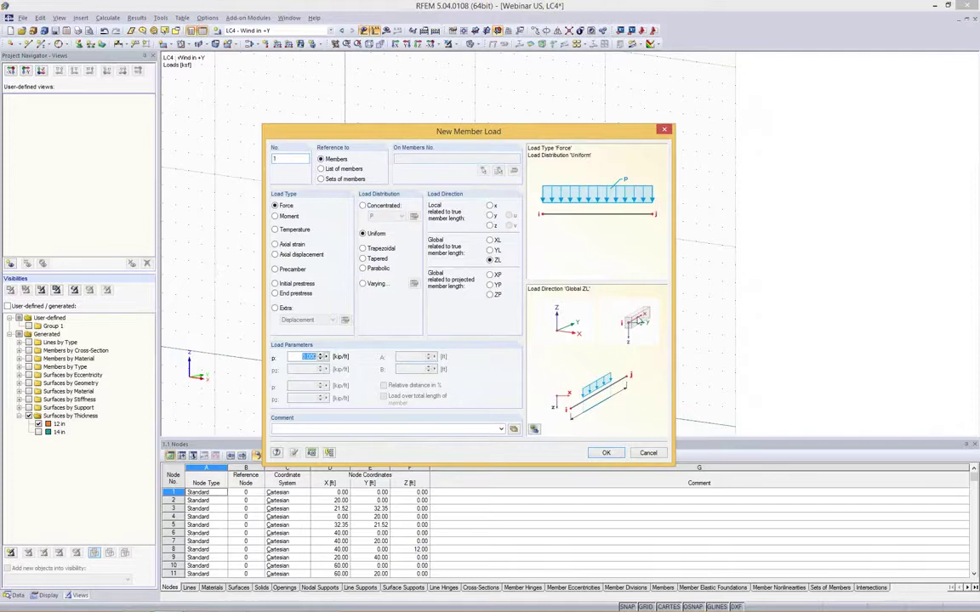
click(647, 453)
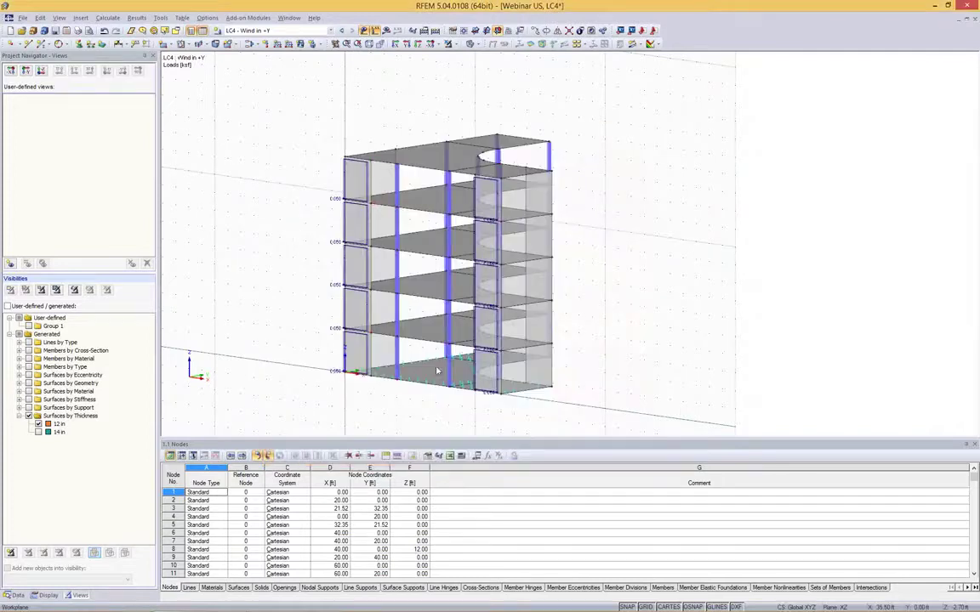
Set up an area load on members via plane with a uniform magnitude of 0.050 ksf in projected direction YP
click(161, 18)
mouse_move(188, 213)
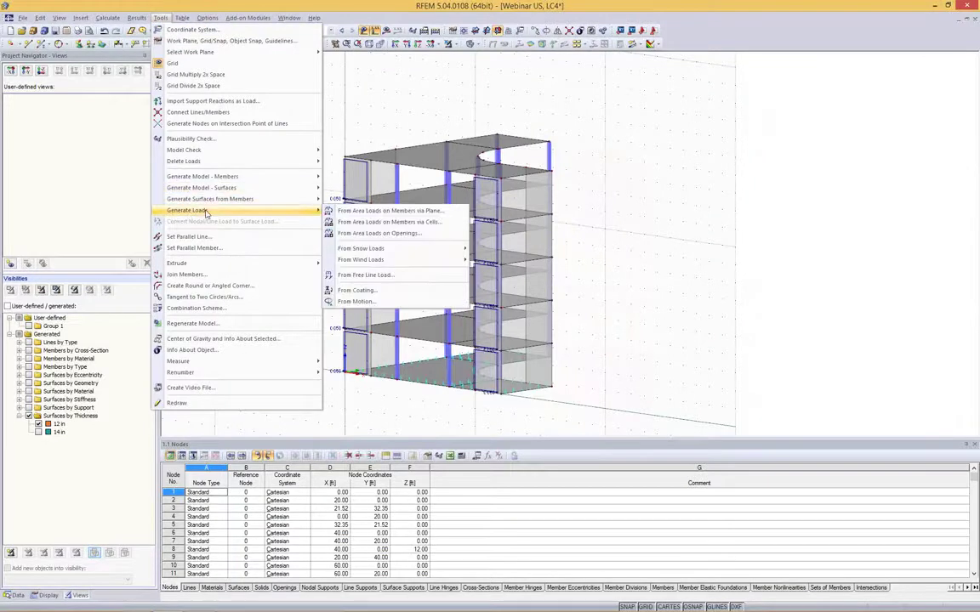
click(423, 216)
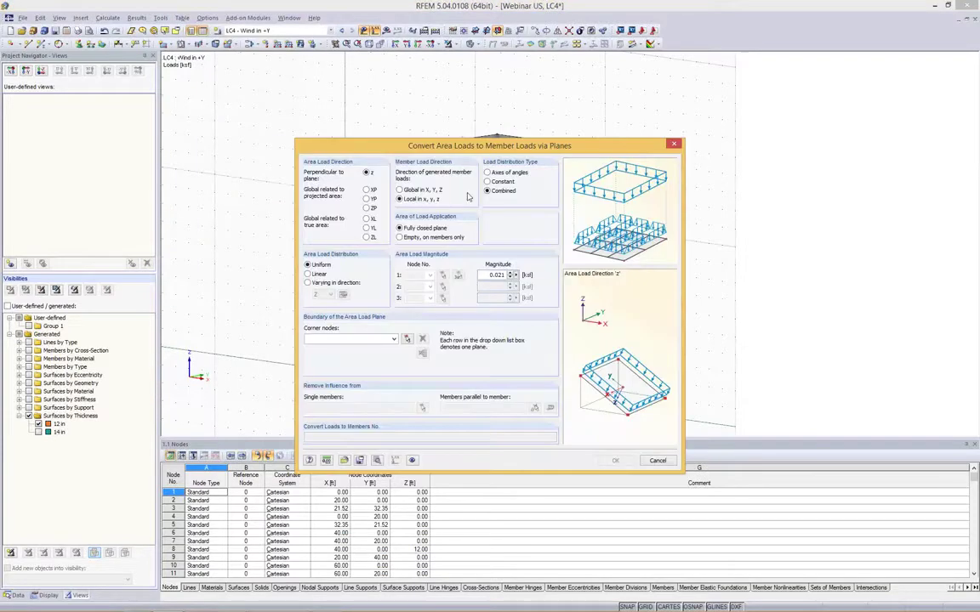
click(367, 198)
double_click(497, 276)
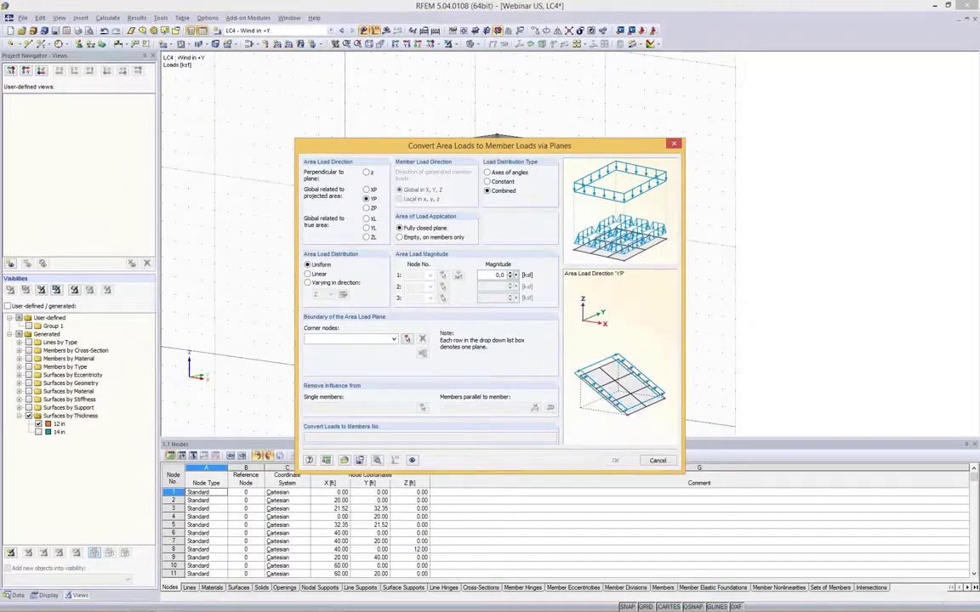
Define the load plane by the four corner nodes of the full-height opening between the two loaded walls and generate the member loads
click(407, 340)
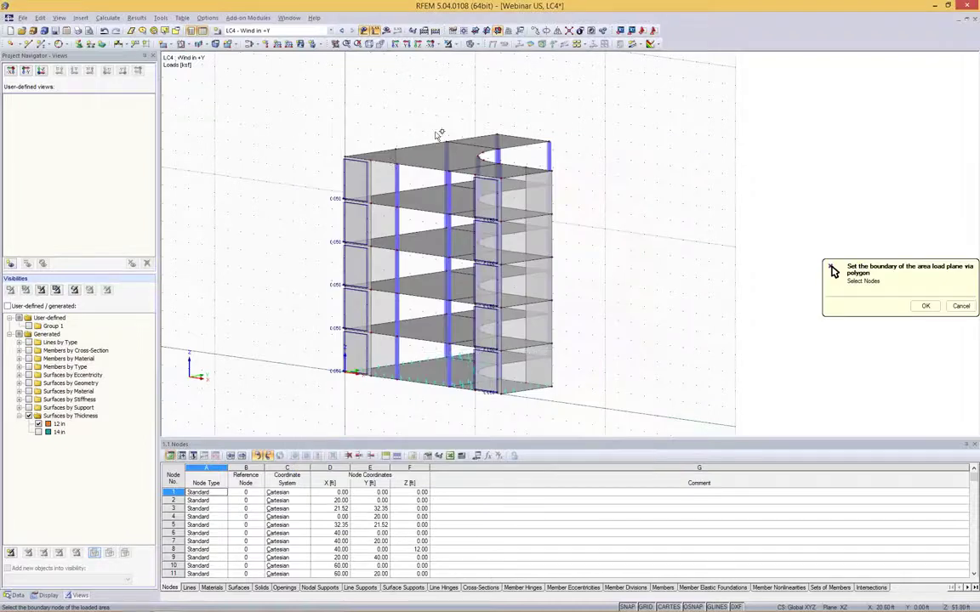
click(474, 175)
click(468, 387)
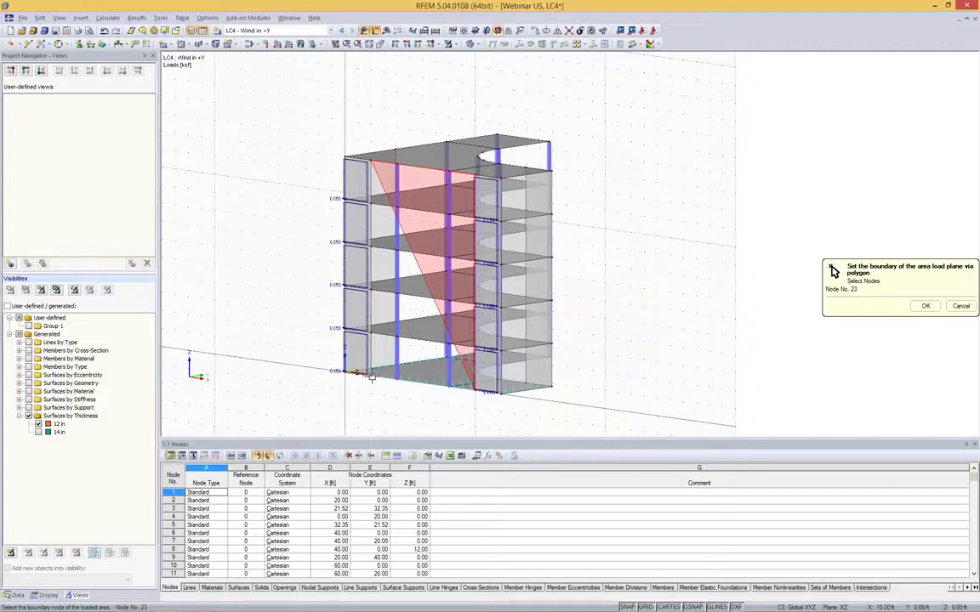
click(371, 376)
click(372, 160)
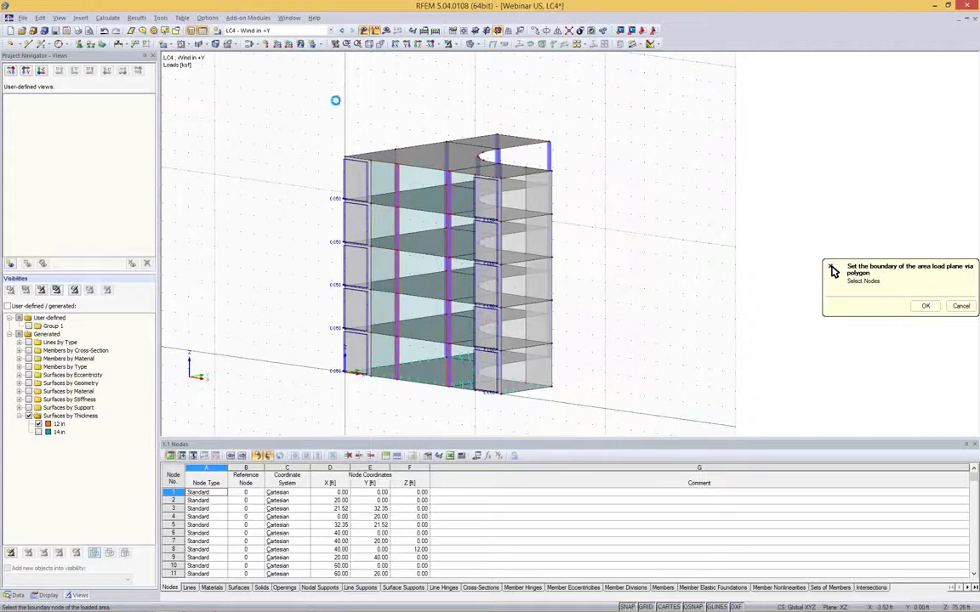
ctrl+middle_drag(342, 102, 569, 353)
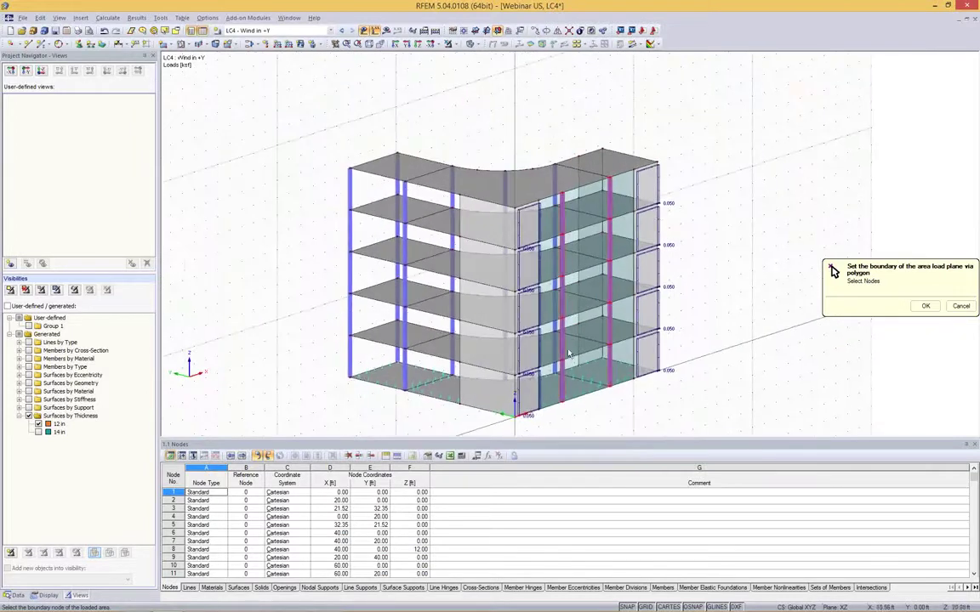
click(926, 306)
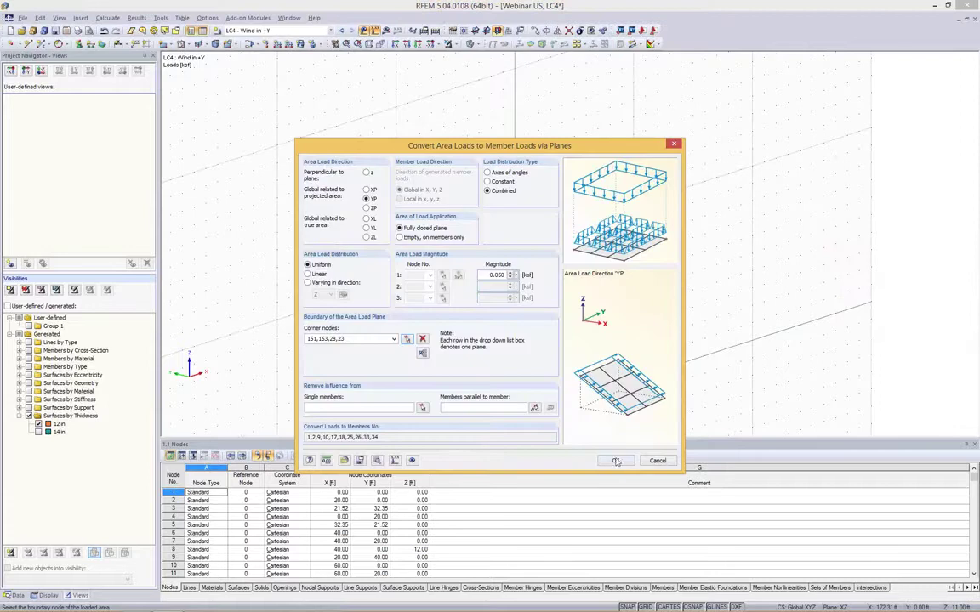
click(614, 461)
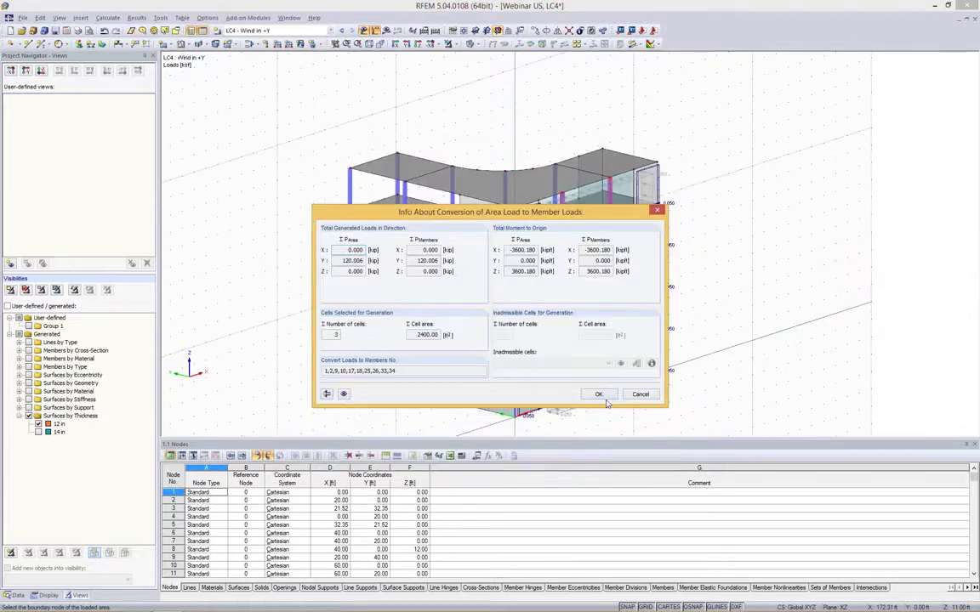
click(598, 394)
Display the generated wind load separately as individual member loads on the columns between the walls
scroll(682, 161, up, 5)
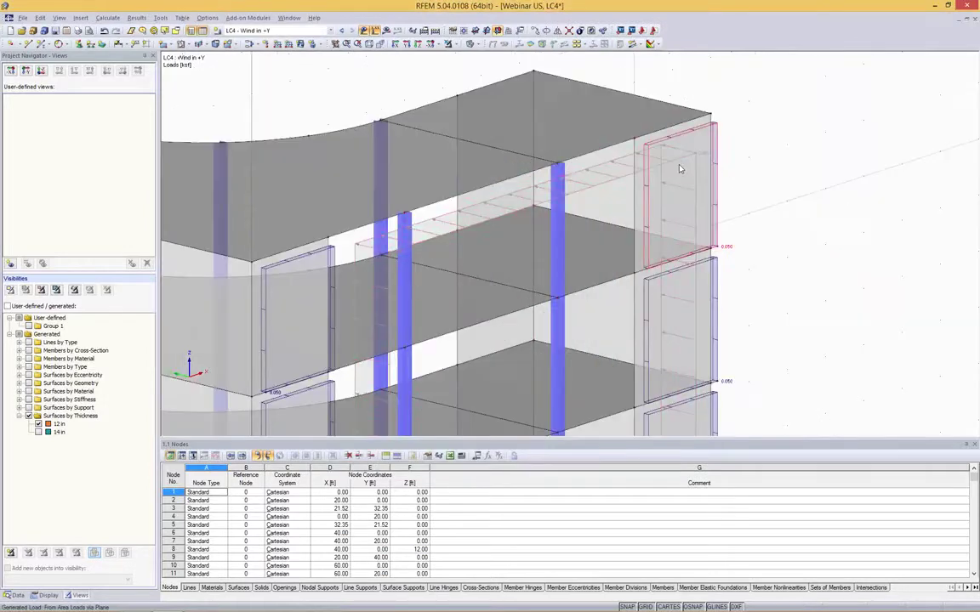
right_click(627, 165)
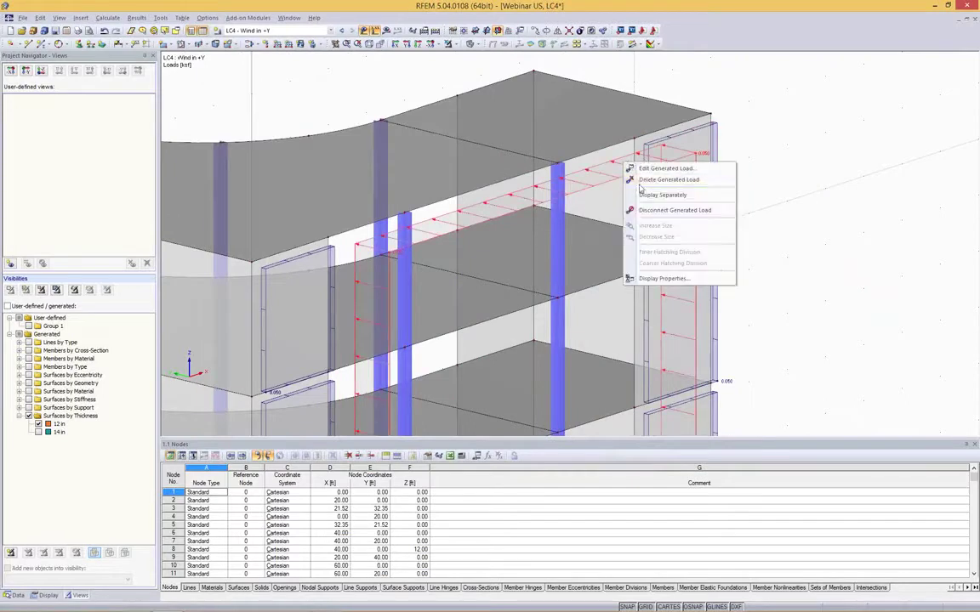
click(643, 196)
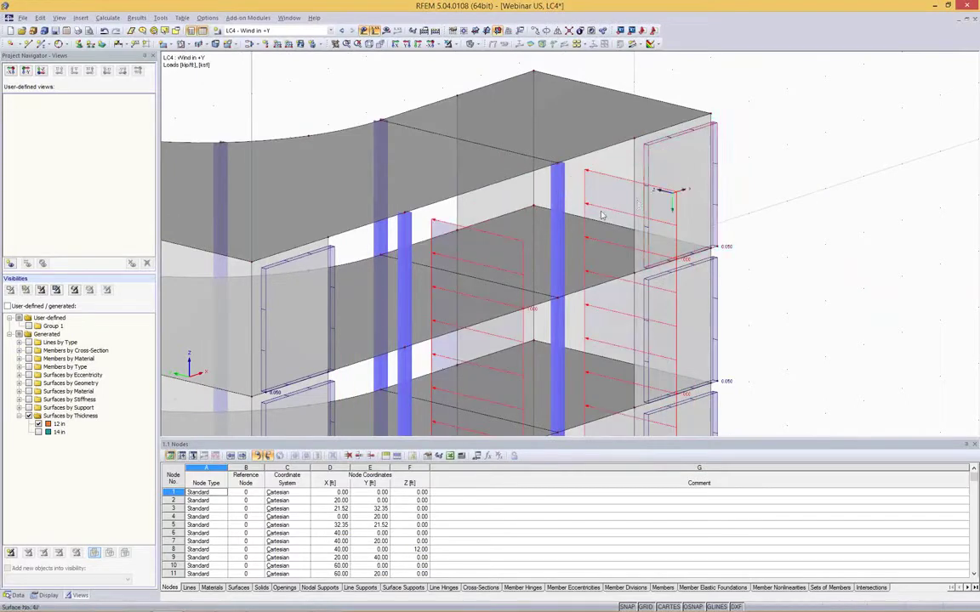
scroll(581, 253, down, 4)
scroll(580, 253, up, 5)
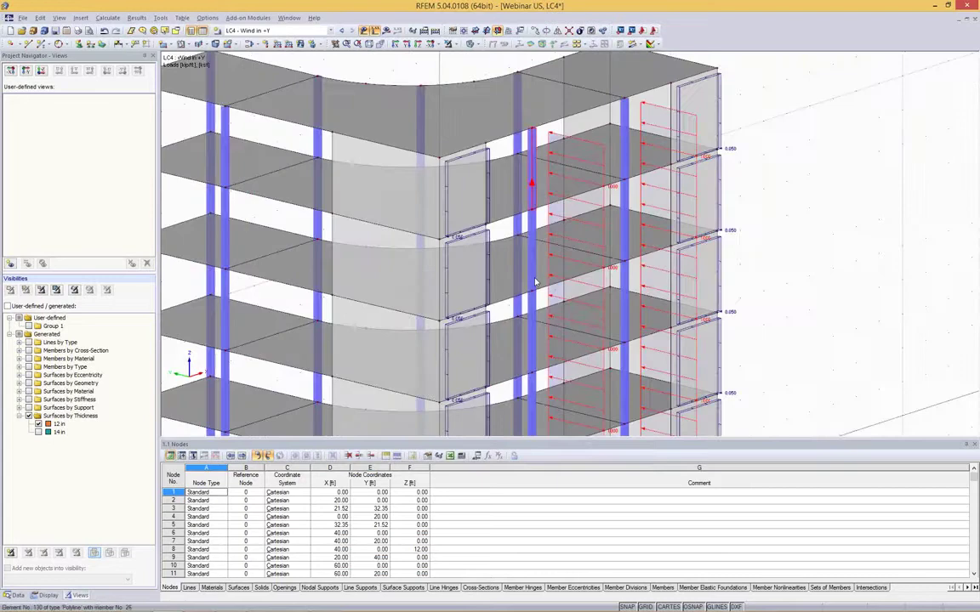
scroll(816, 221, down, 4)
scroll(813, 212, up, 5)
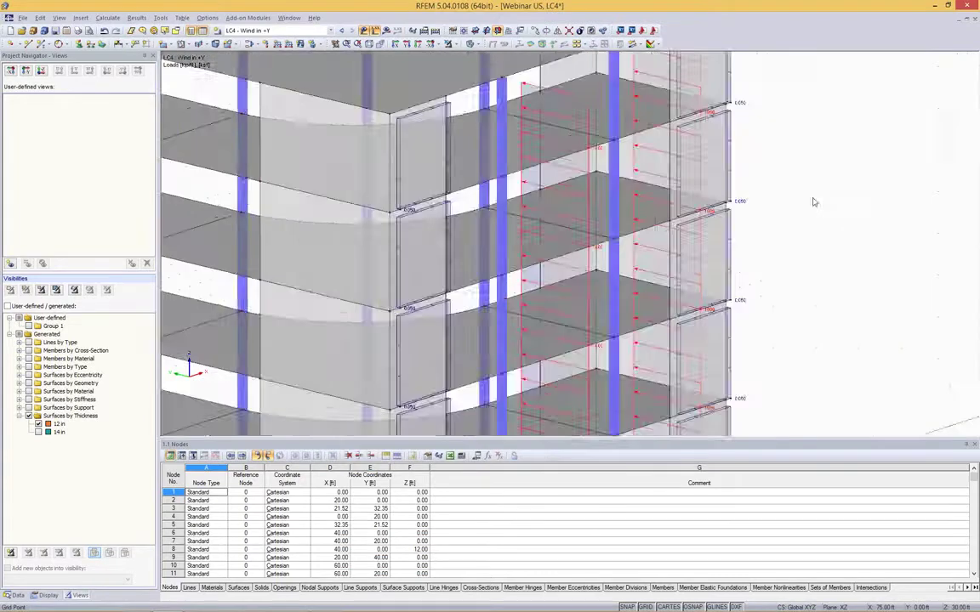
Reopen the generated area load to examine its settings, close it without changes and inspect the wind loads from the other side
ctrl+middle_drag(814, 202, 706, 187)
scroll(697, 194, down, 4)
scroll(697, 194, up, 5)
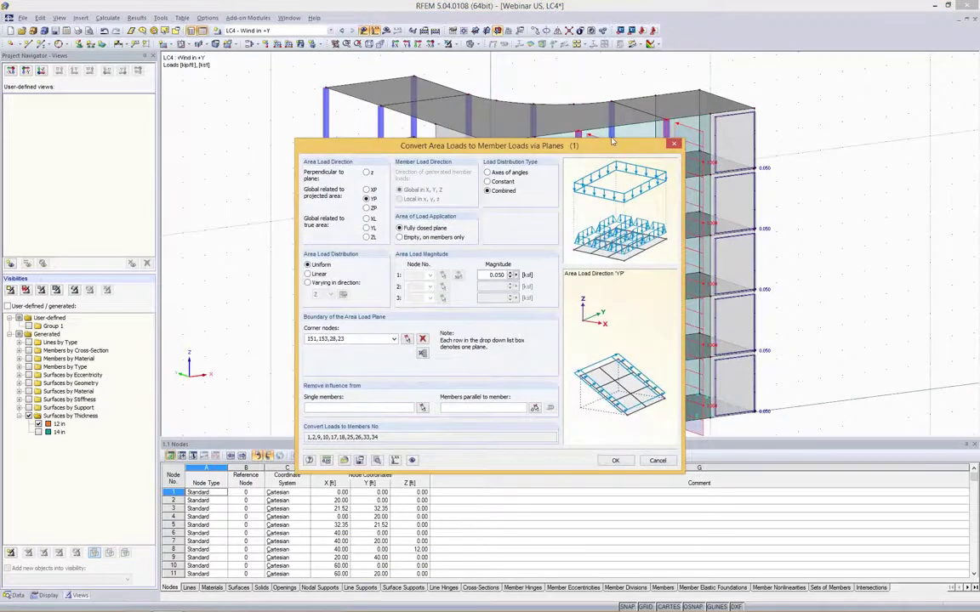
drag(612, 142, 497, 105)
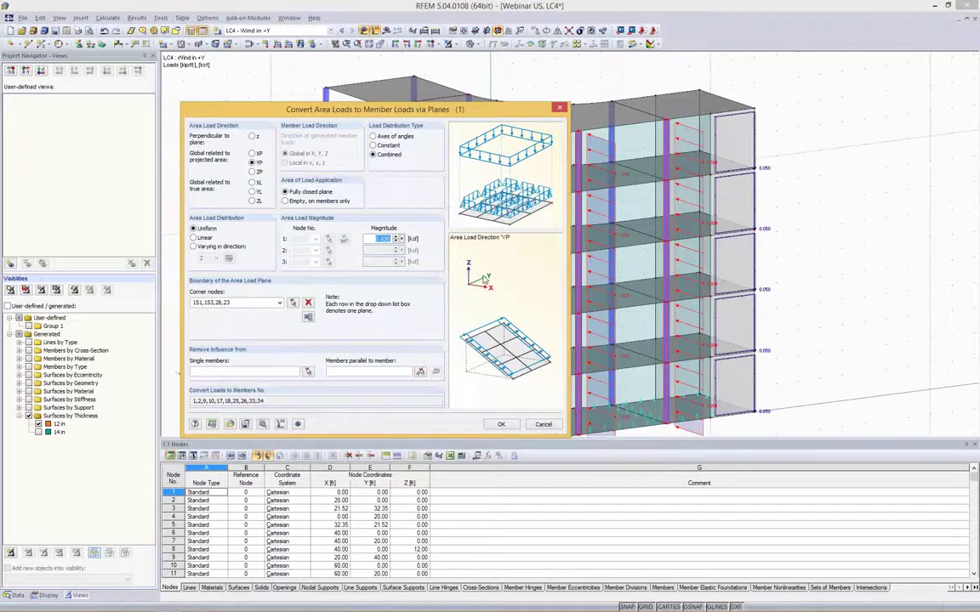
click(543, 425)
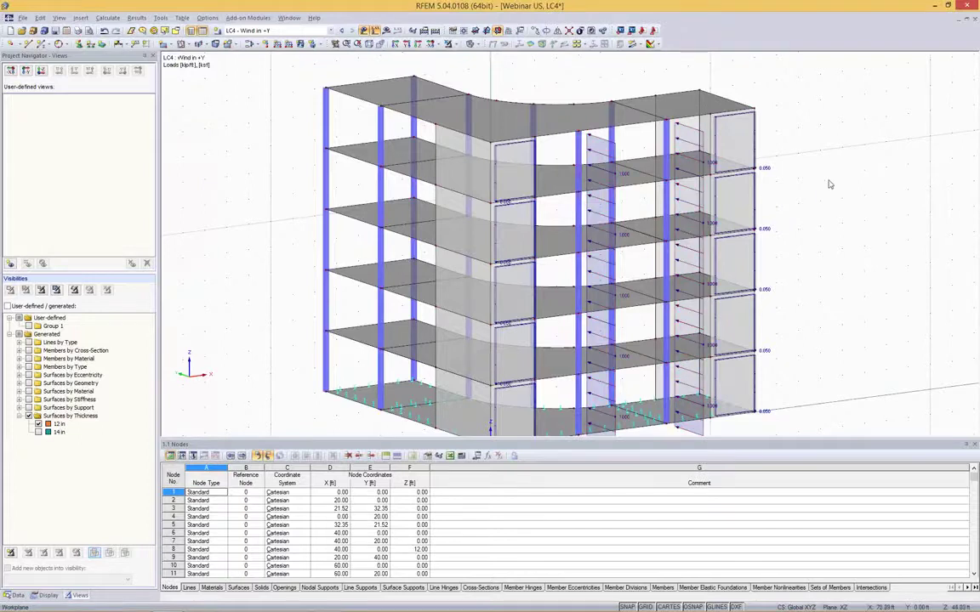
ctrl+middle_drag(807, 150, 545, 180)
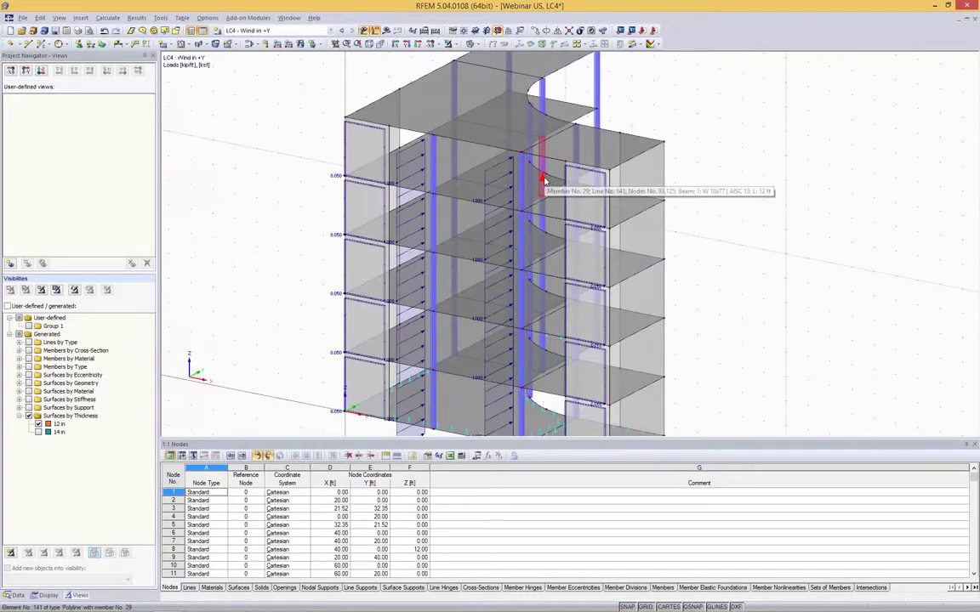
ctrl+middle_drag(762, 214, 723, 256)
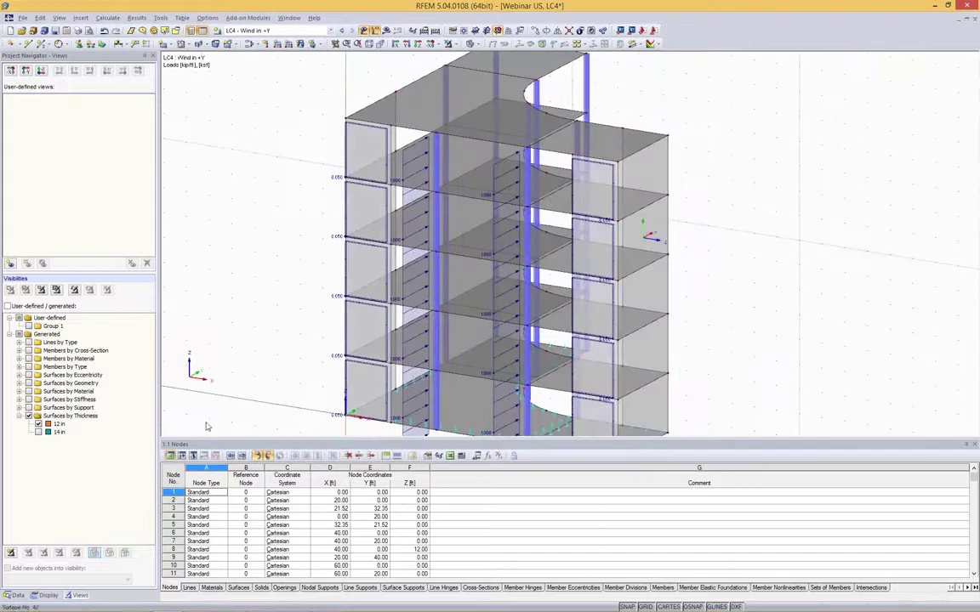
Activate automatic creation of load combinations according to ASCE 7 in the Webinar US model's general data
click(12, 595)
scroll(79, 116, up, 5)
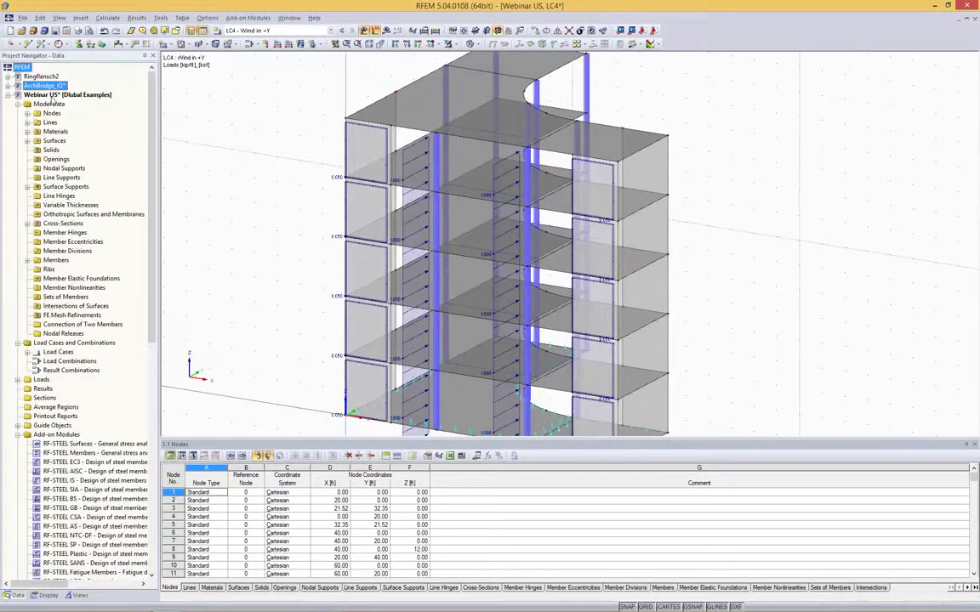
right_click(53, 96)
click(84, 102)
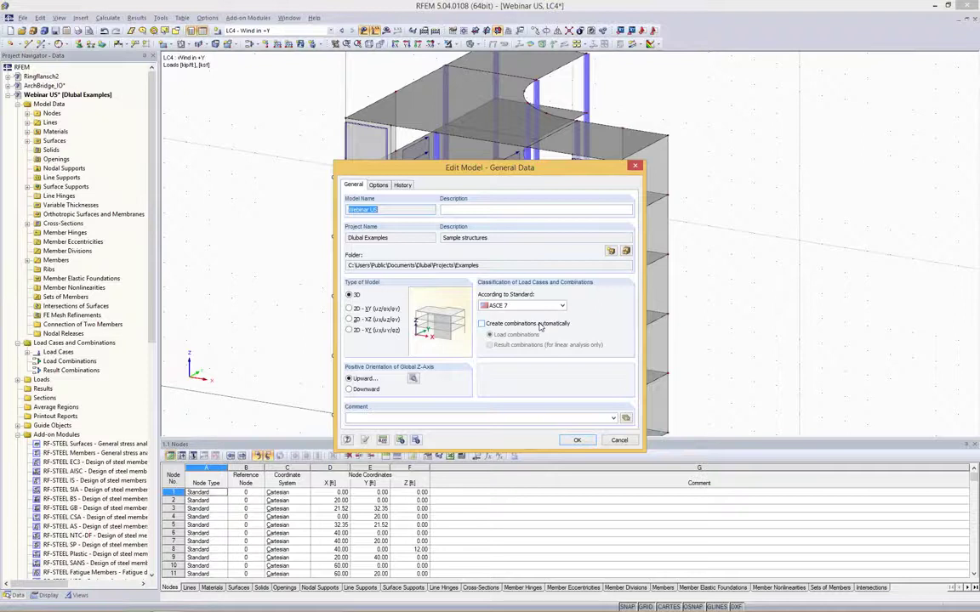
click(509, 325)
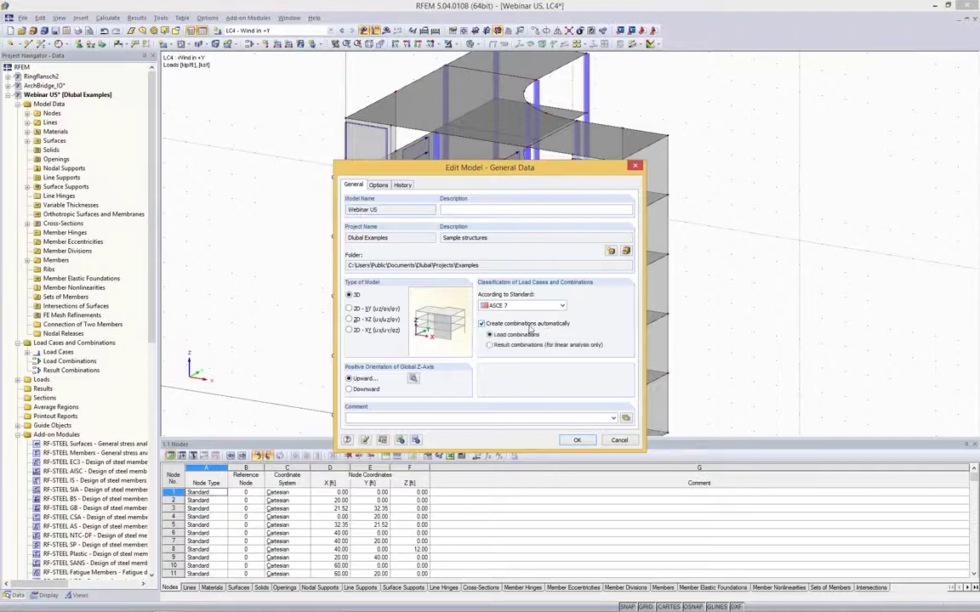
click(530, 308)
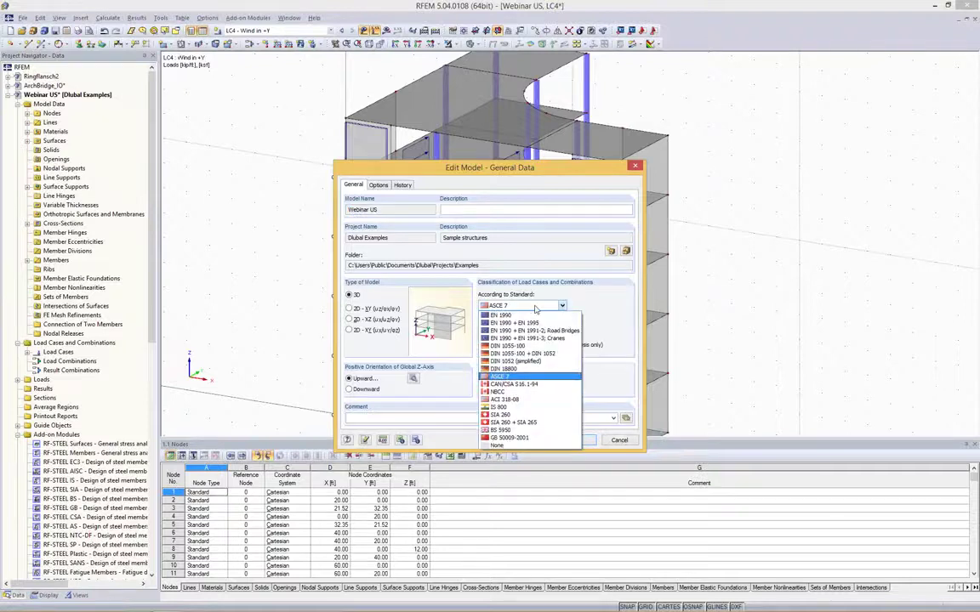
click(499, 377)
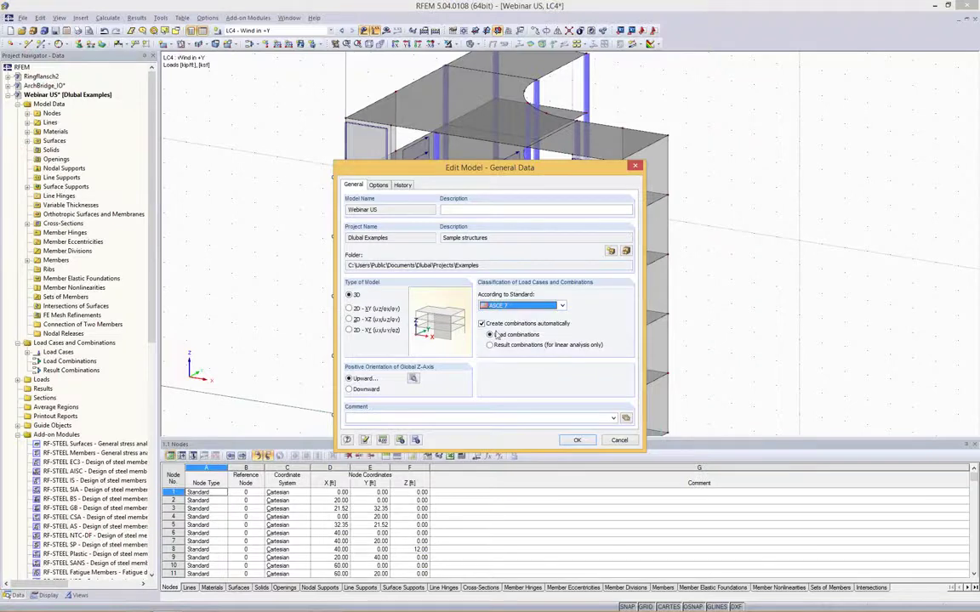
click(577, 440)
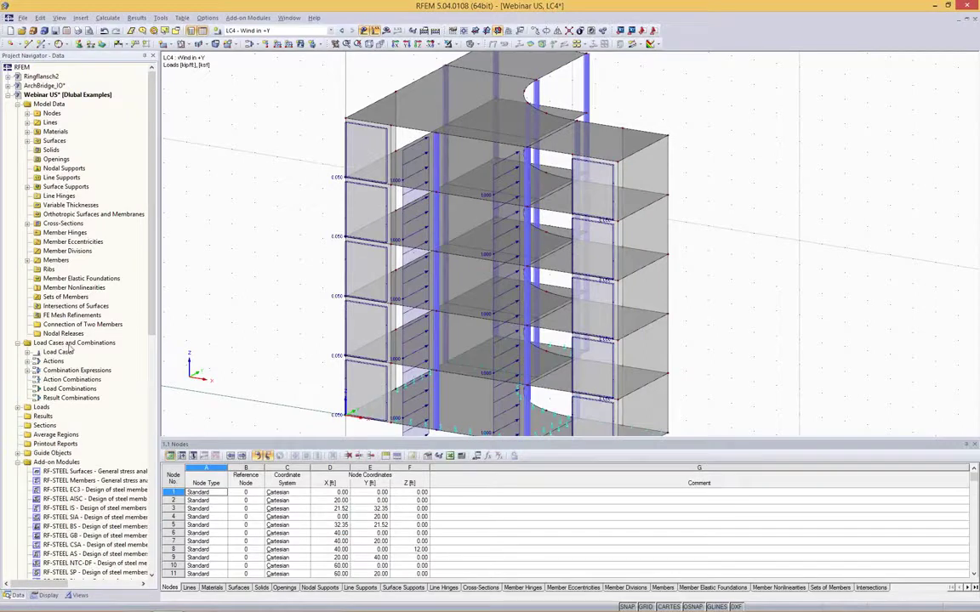
Open the load cases and combinations for editing and review the actions A1 to A4 with their assigned load cases
right_click(71, 344)
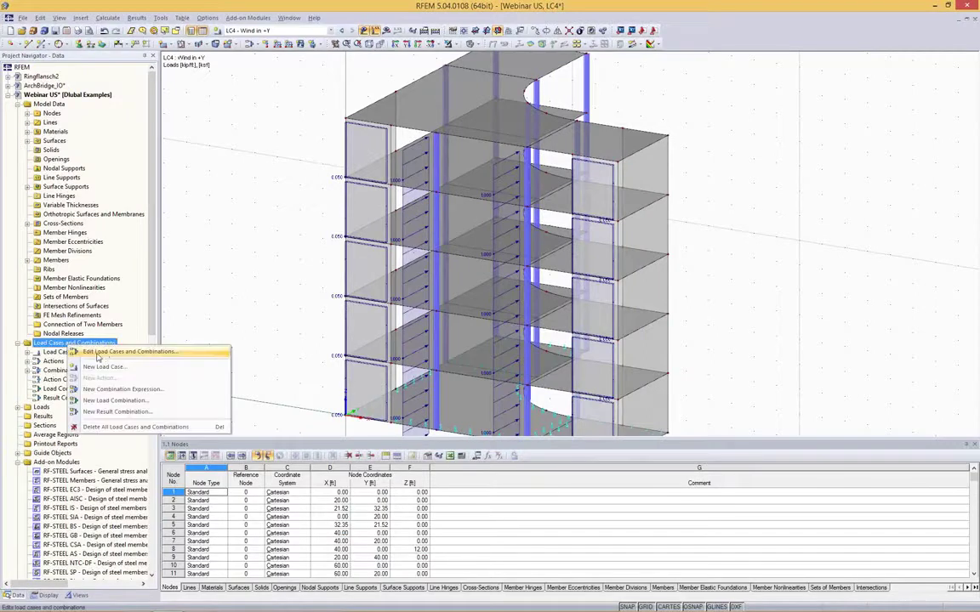
click(145, 353)
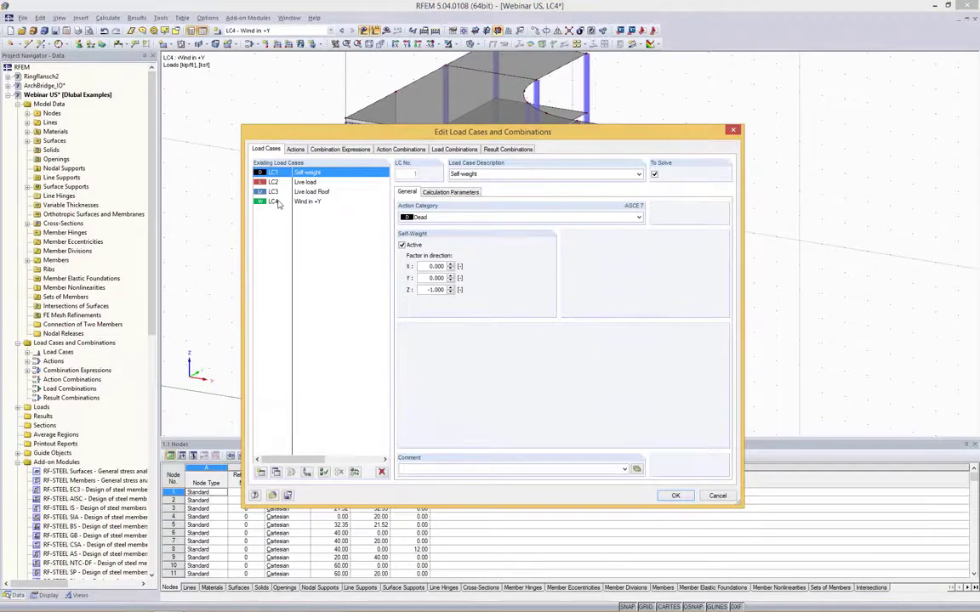
click(294, 149)
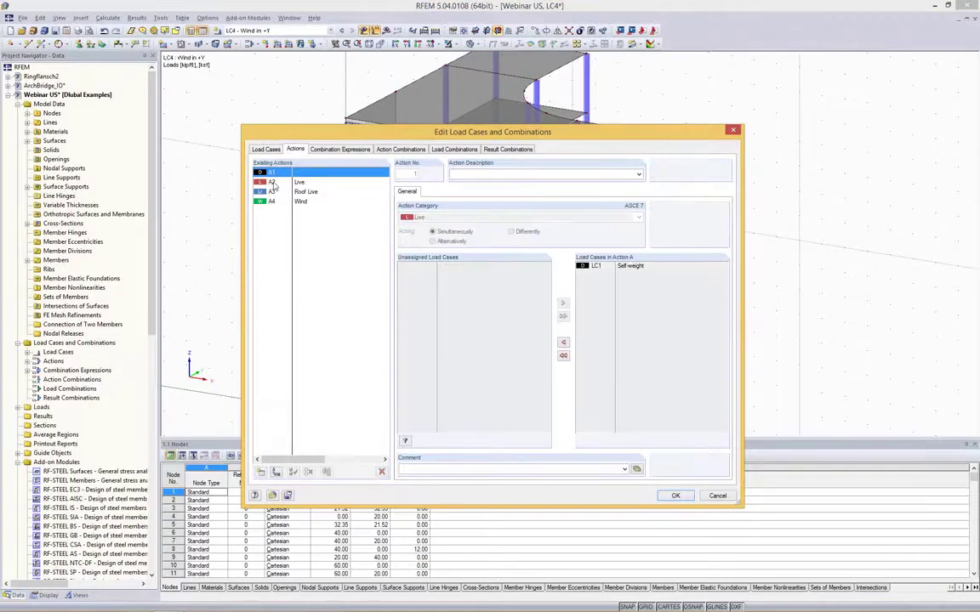
key(Down)
key(Down)
key(Down)
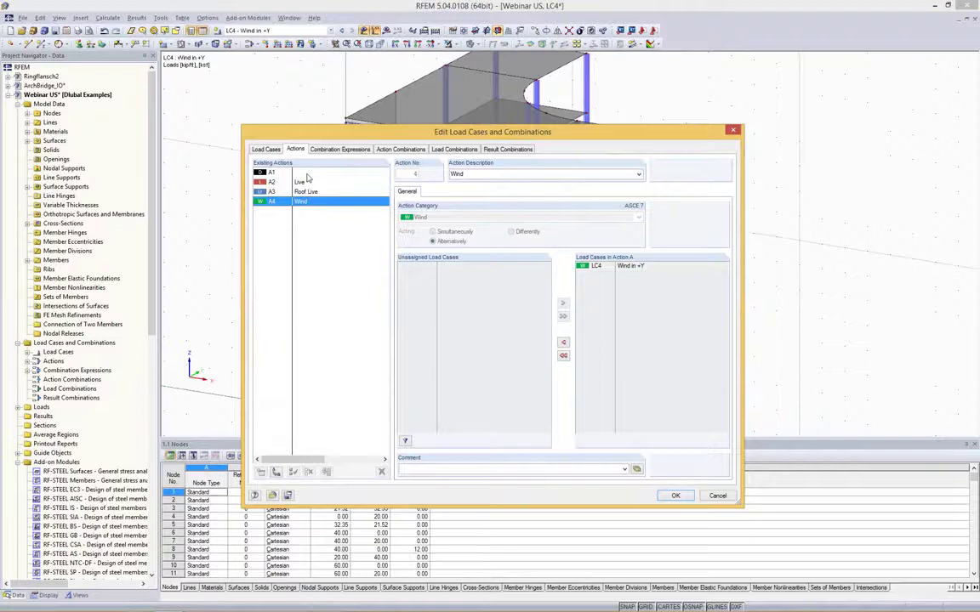
Review the combination expressions and read the ASCE 7 Section 2.3 (LRFD) design situation formulas
click(328, 149)
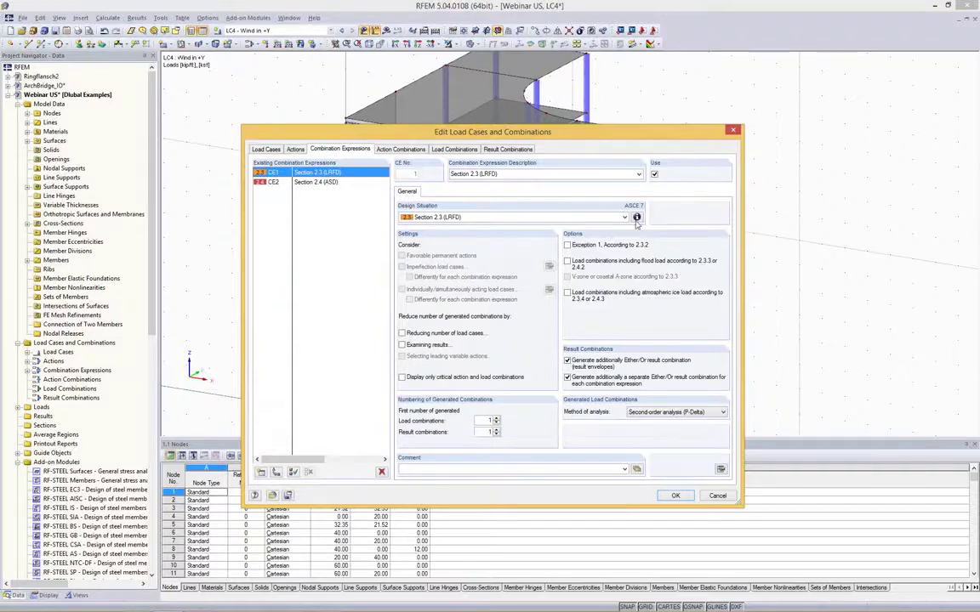
click(636, 216)
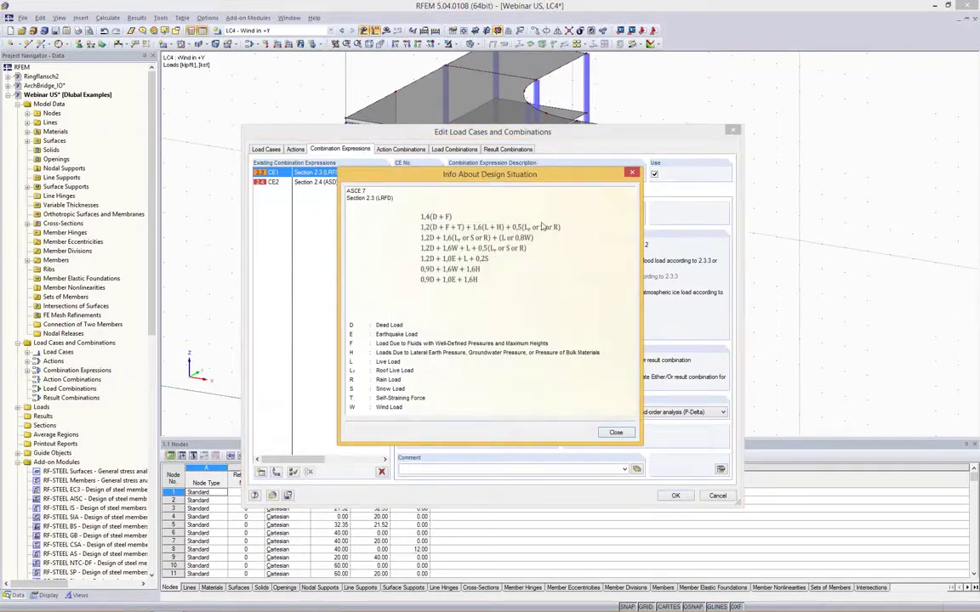
click(632, 175)
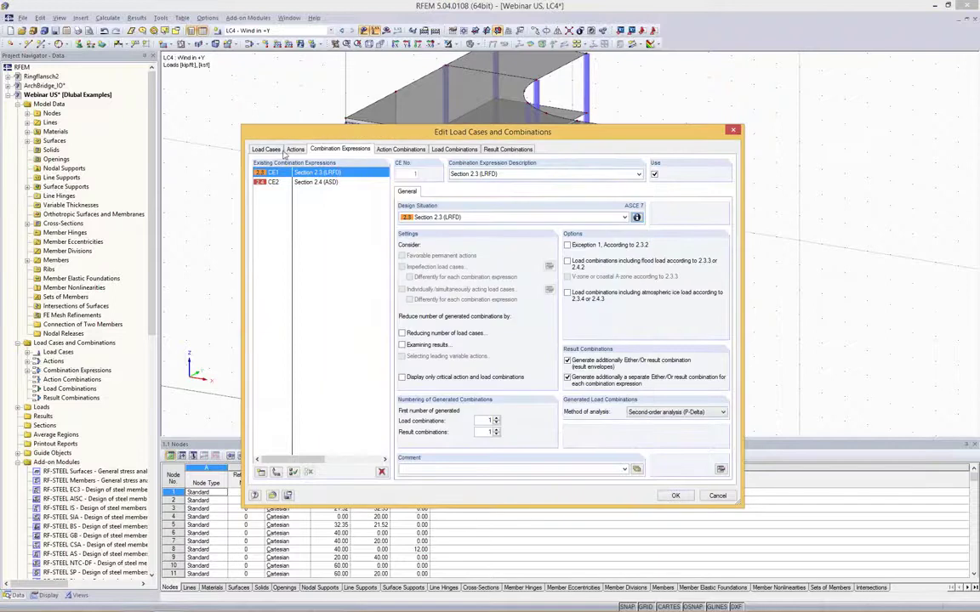
Review the action combinations, examining the actions and factors in AC3 and AC4
click(401, 150)
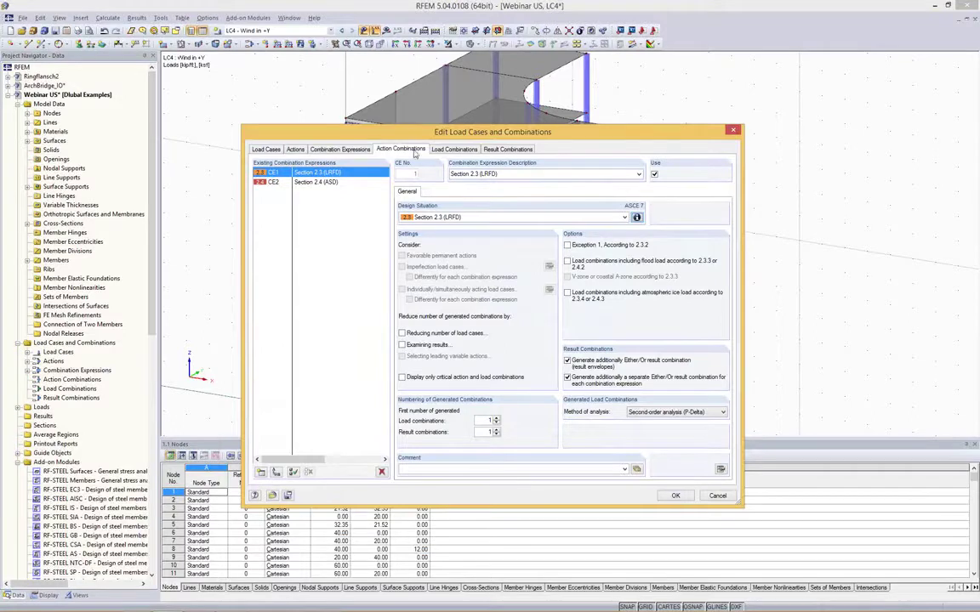
click(314, 192)
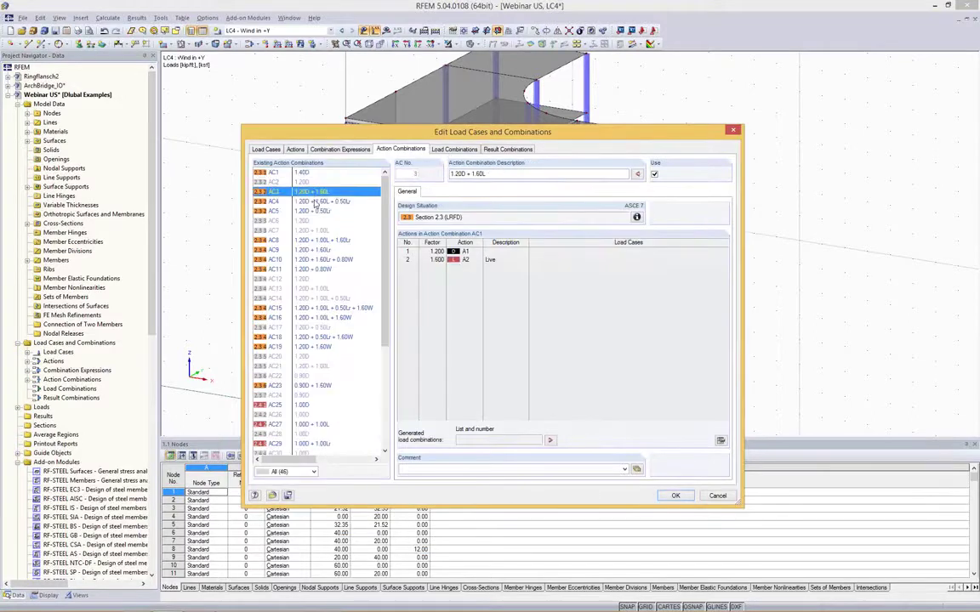
click(314, 201)
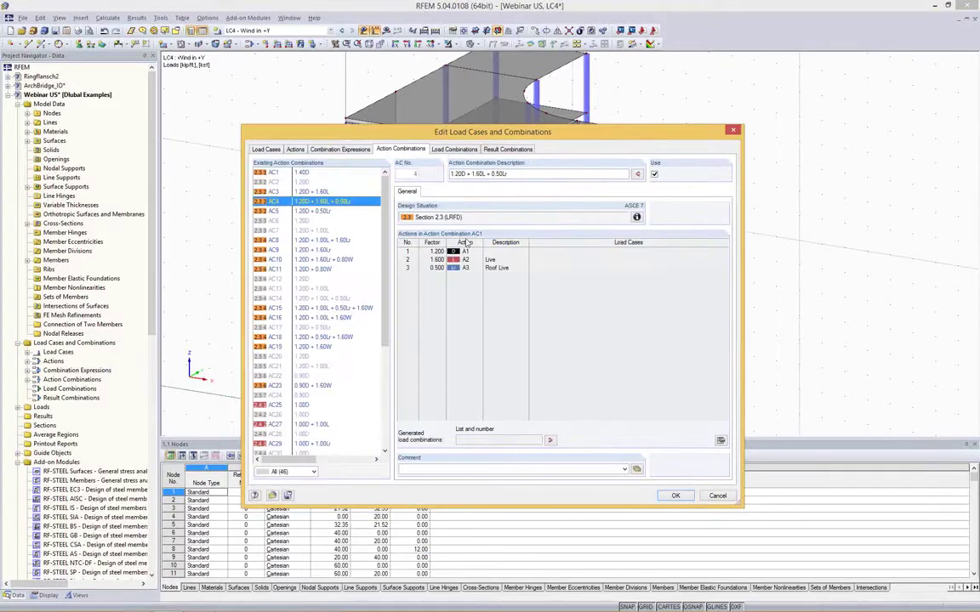
Review the load cases and factors in load combinations CO1, CO4, CO13 and CO22, and accept the generated combinations
click(454, 149)
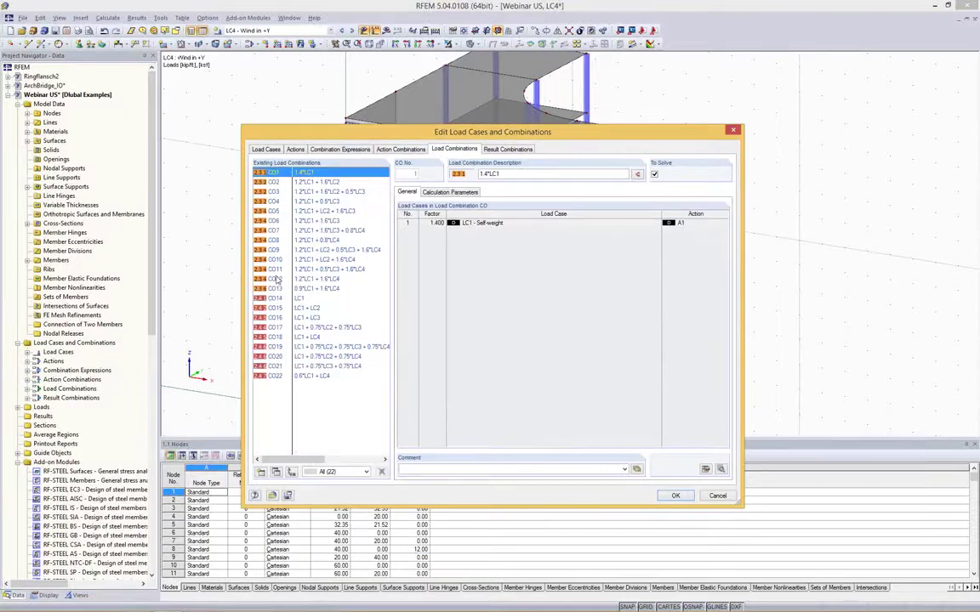
click(274, 288)
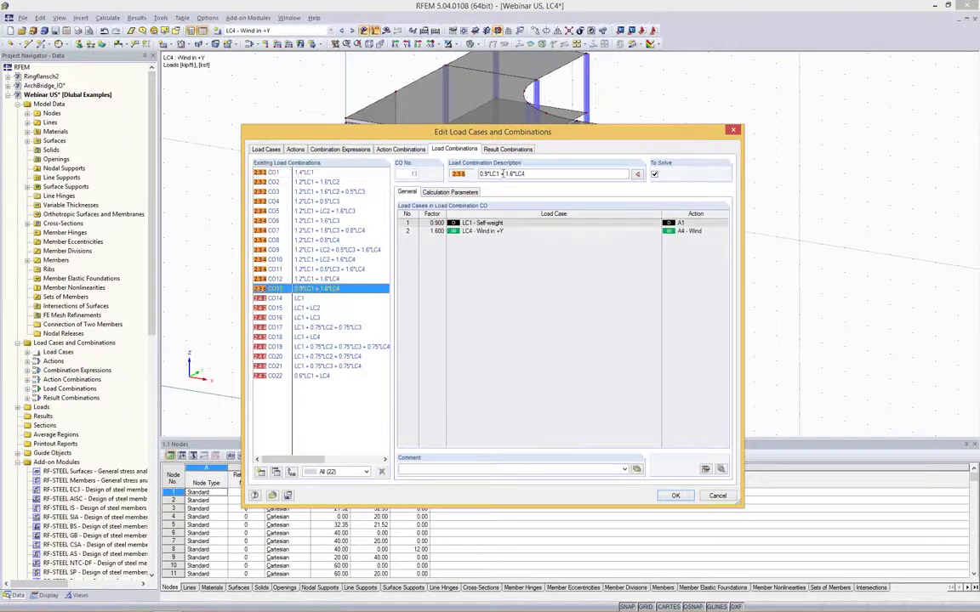
click(320, 173)
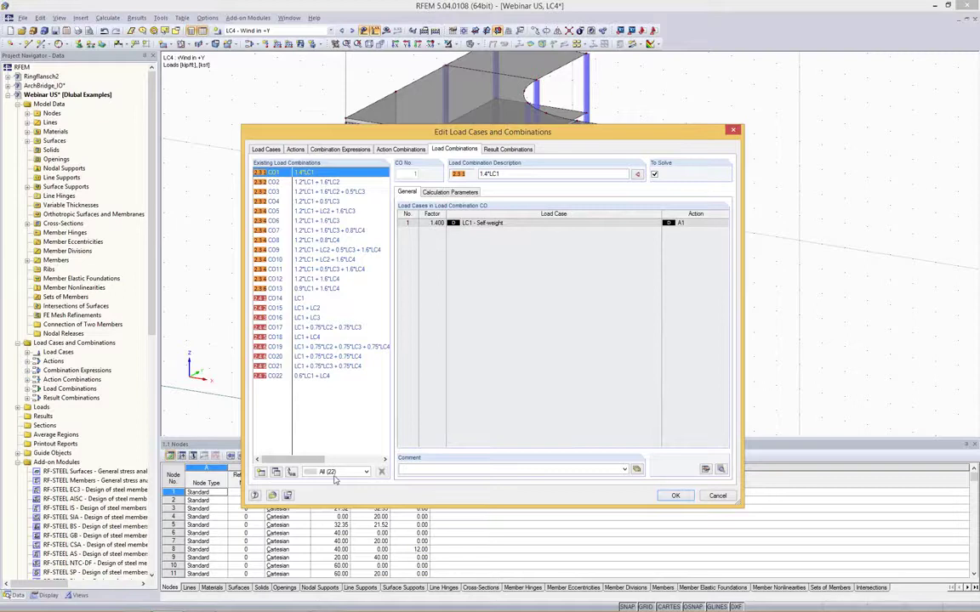
click(328, 203)
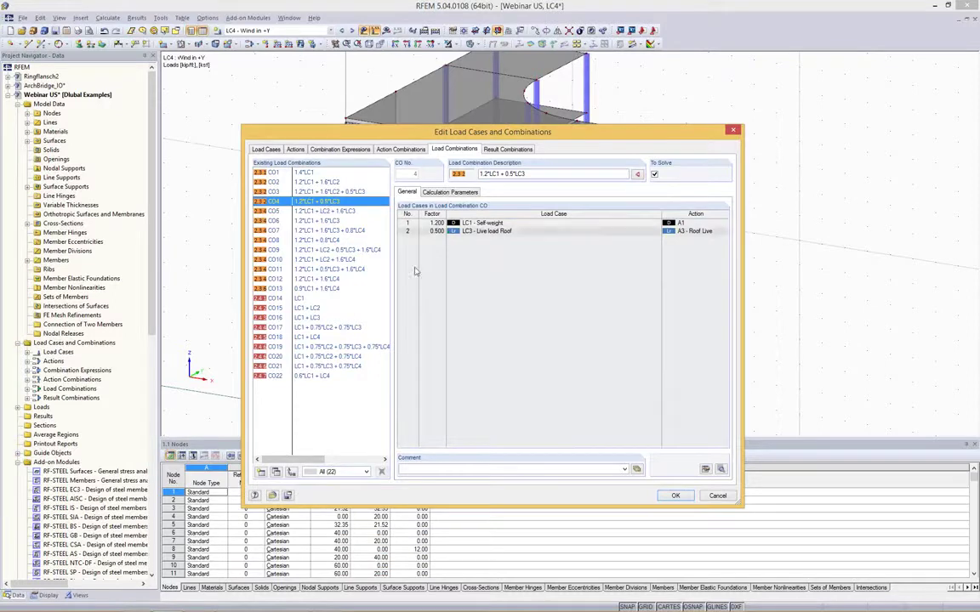
click(323, 377)
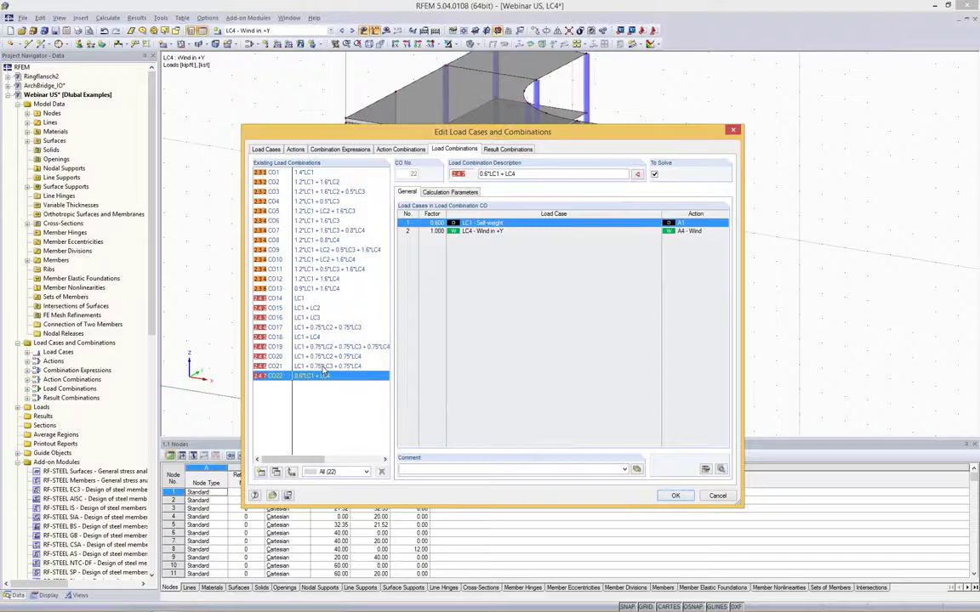
click(310, 172)
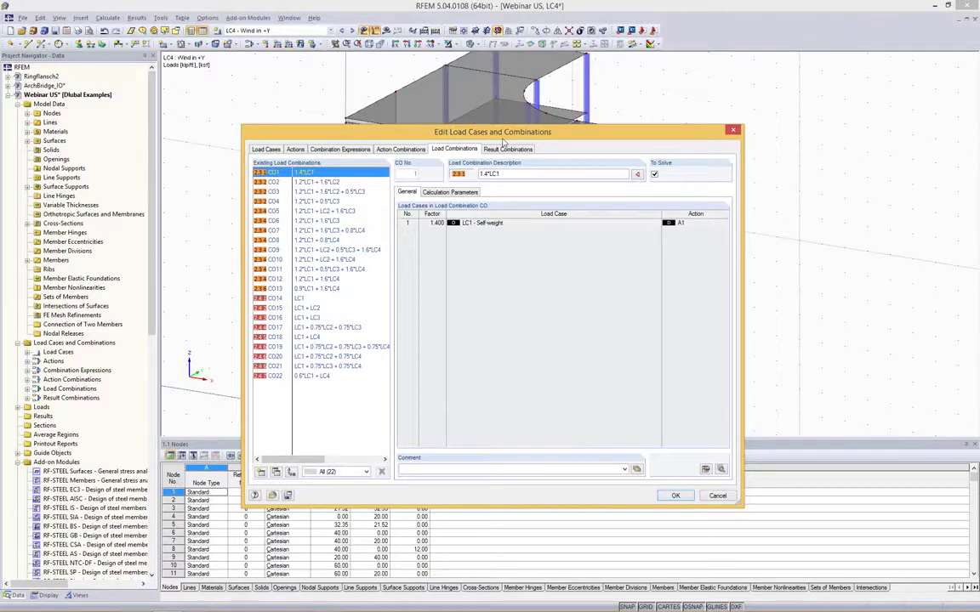
click(311, 375)
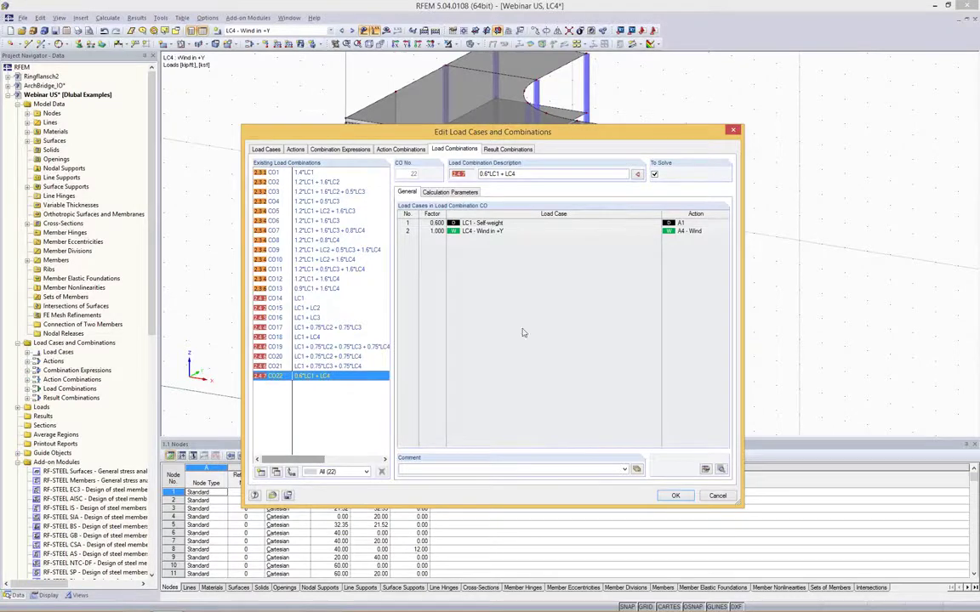
key(Home)
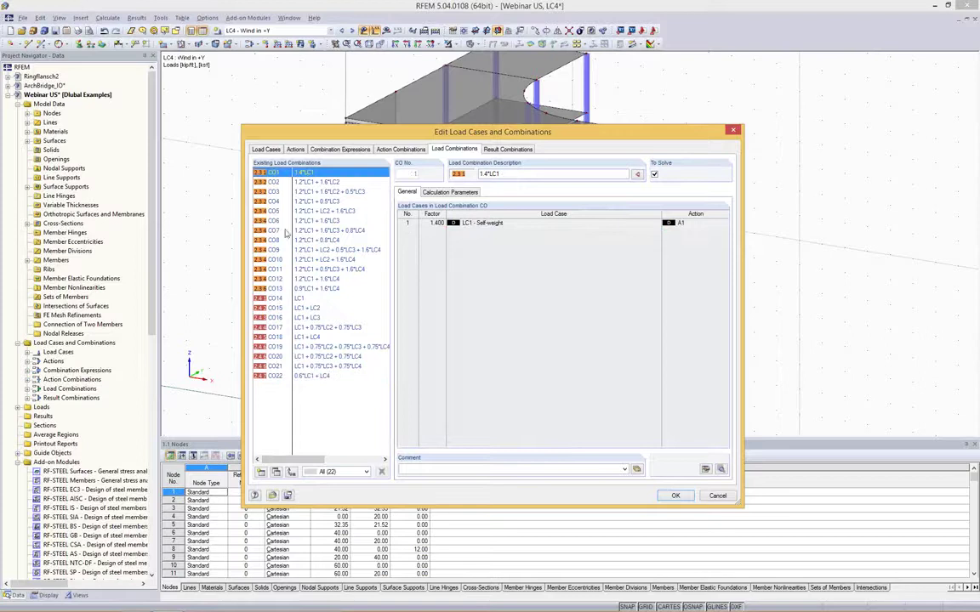
click(675, 496)
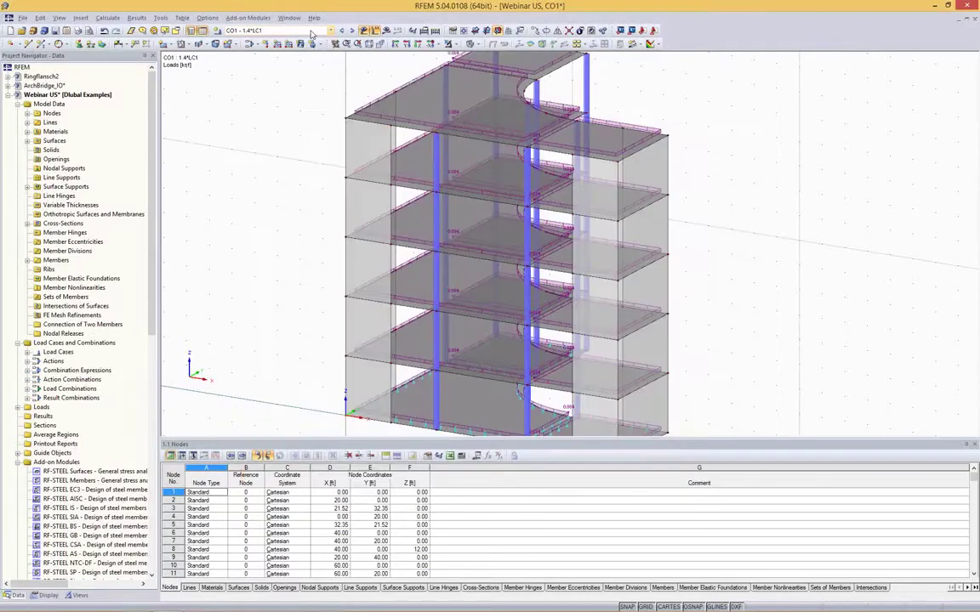
Display the loads of load combination CO7 (1.2*LC1 + 1.6*LC3 + 0.8*LC4) on the whole building
click(283, 30)
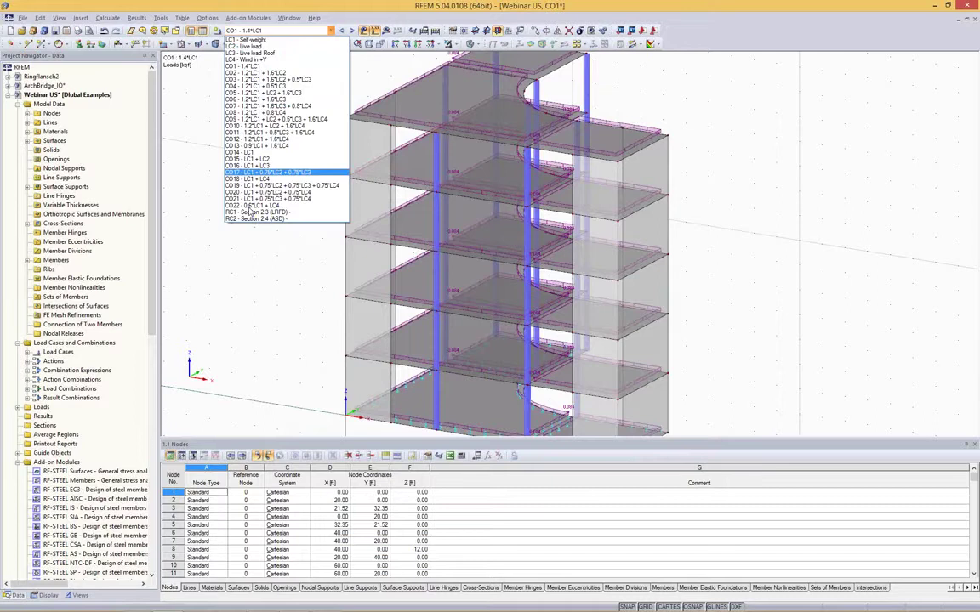
click(780, 191)
click(294, 31)
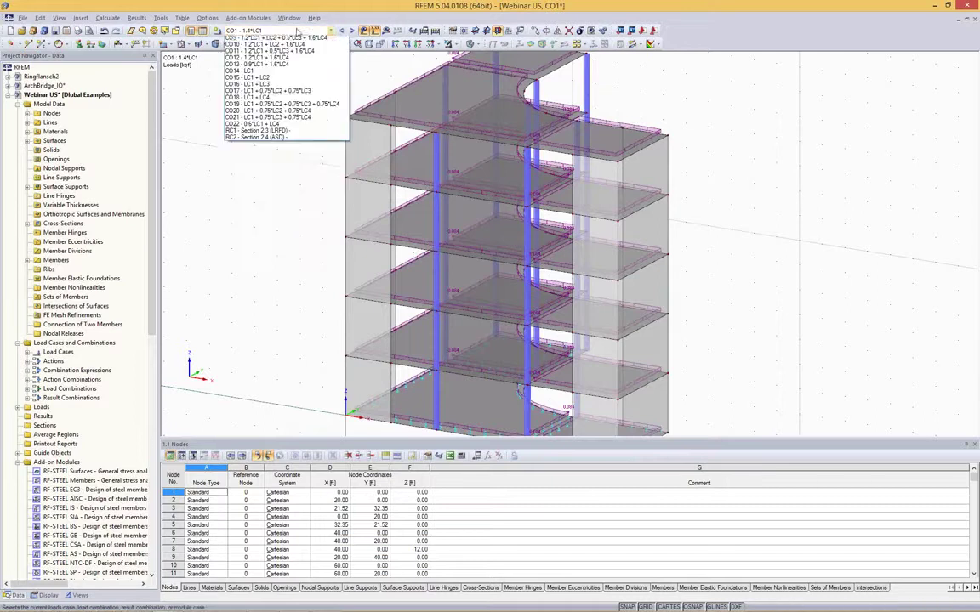
click(253, 108)
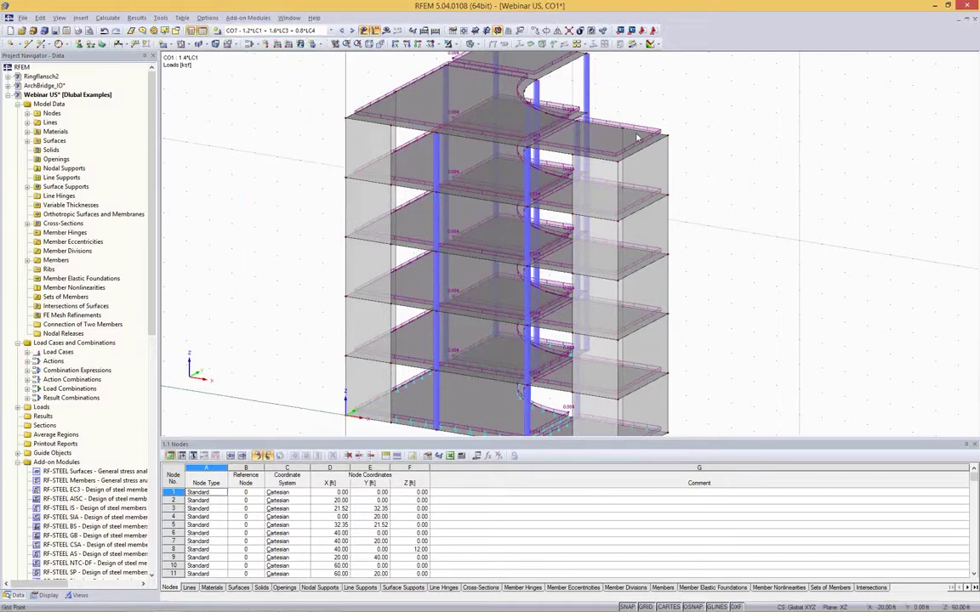
ctrl+middle_drag(785, 149, 850, 183)
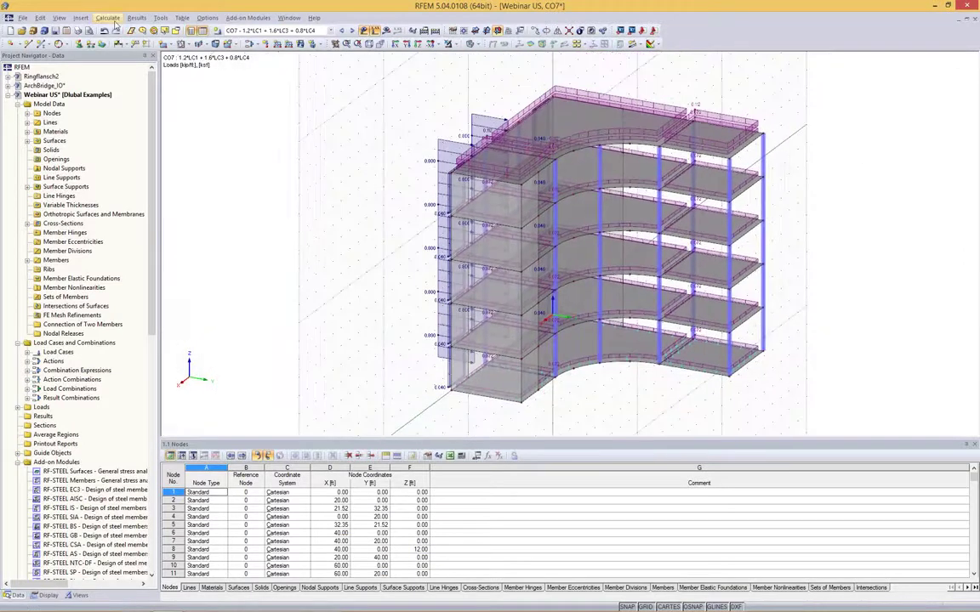
Generate the FE mesh for the building and inspect it closely on the roof slab
click(114, 20)
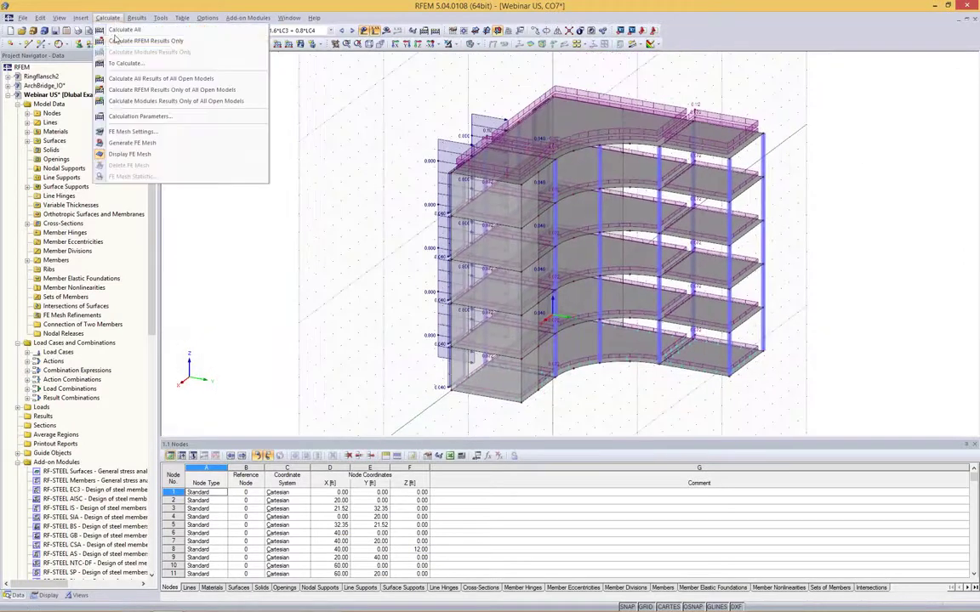
click(167, 147)
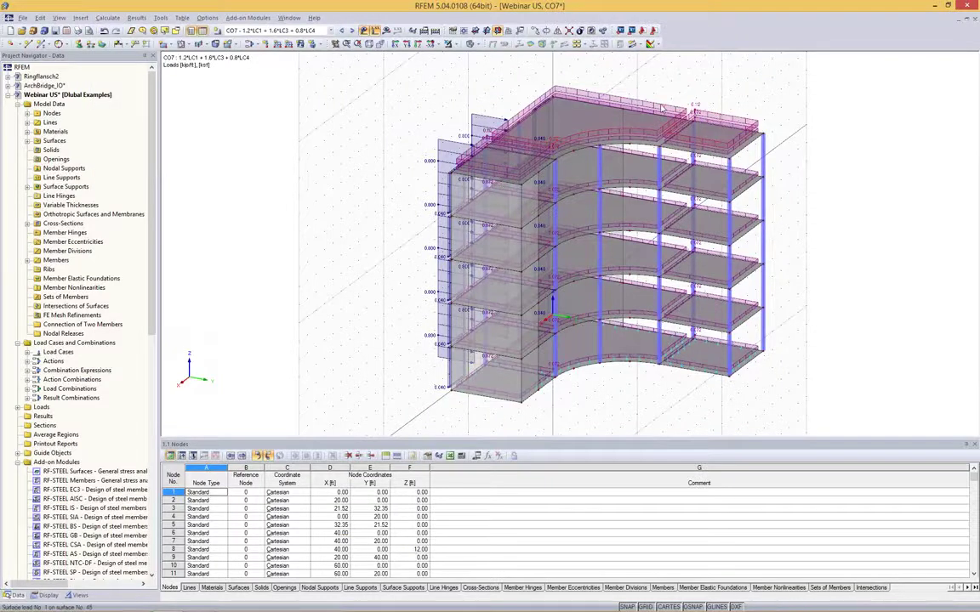
scroll(662, 108, up, 5)
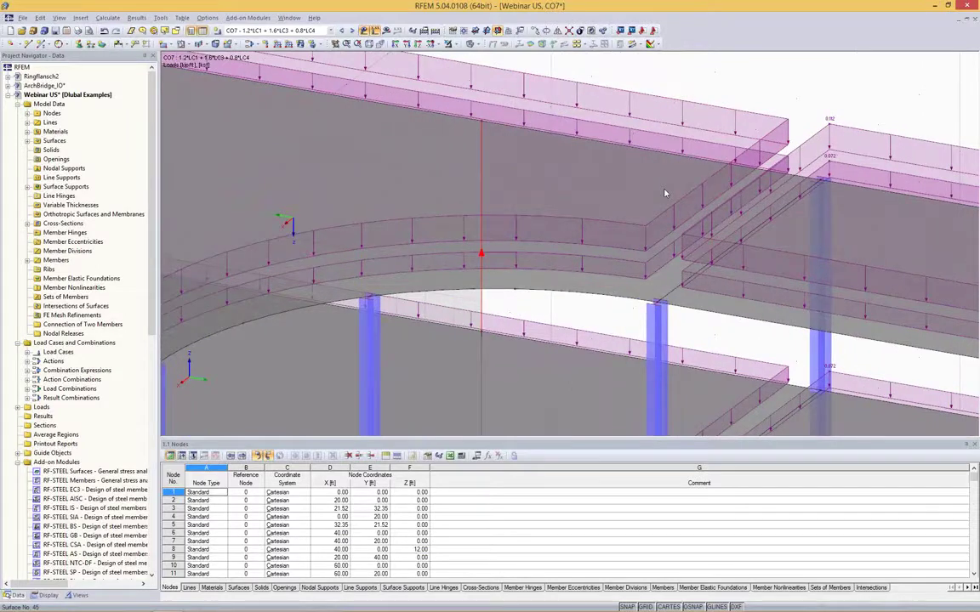
scroll(622, 292, up, 2)
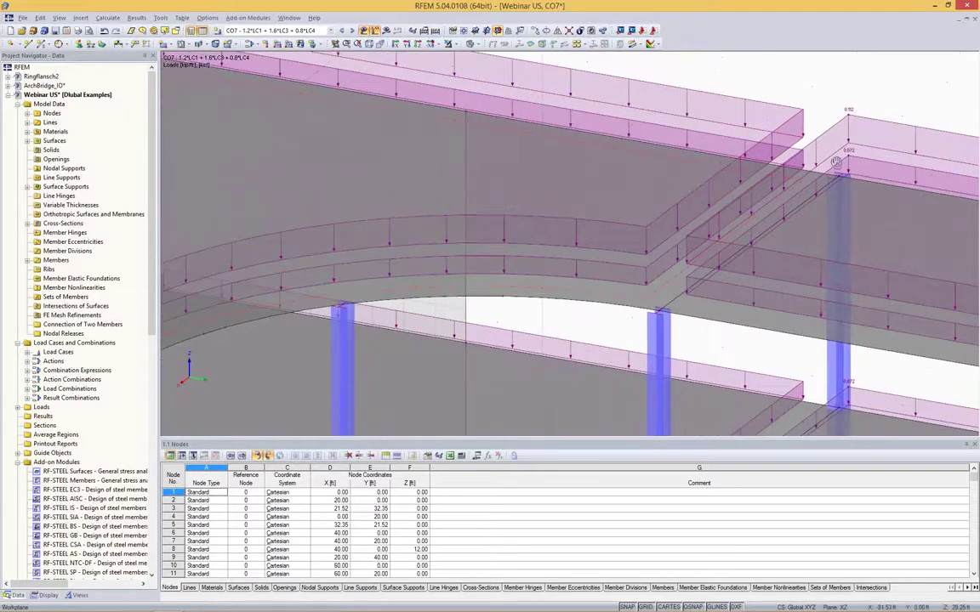
scroll(837, 162, up, 5)
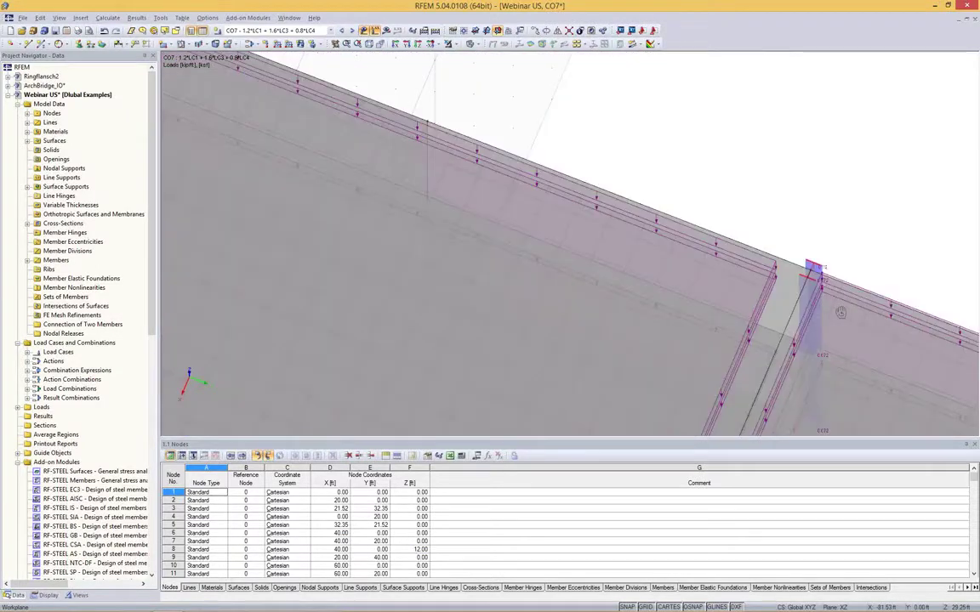
scroll(759, 268, down, 6)
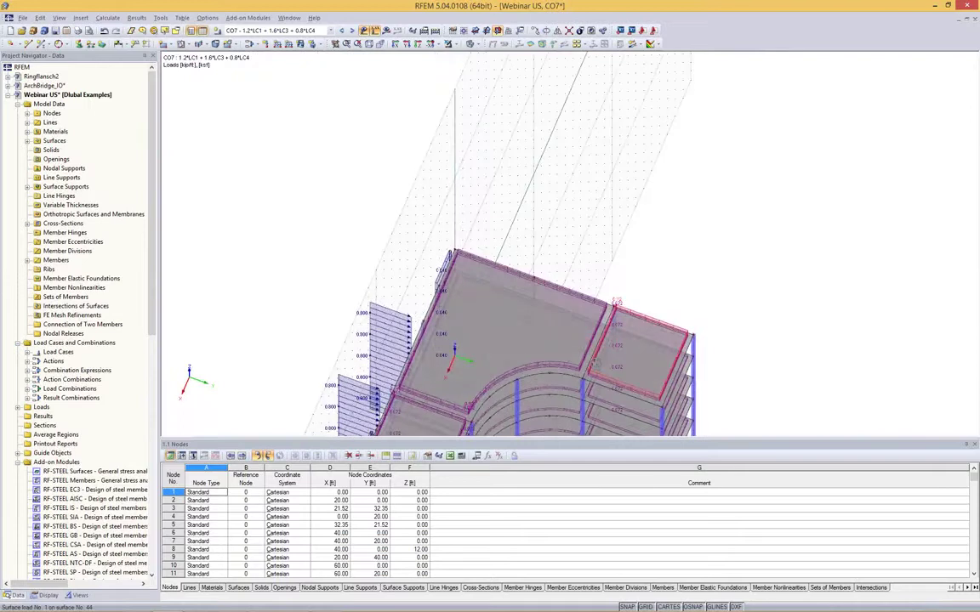
ctrl+middle_drag(629, 293, 759, 176)
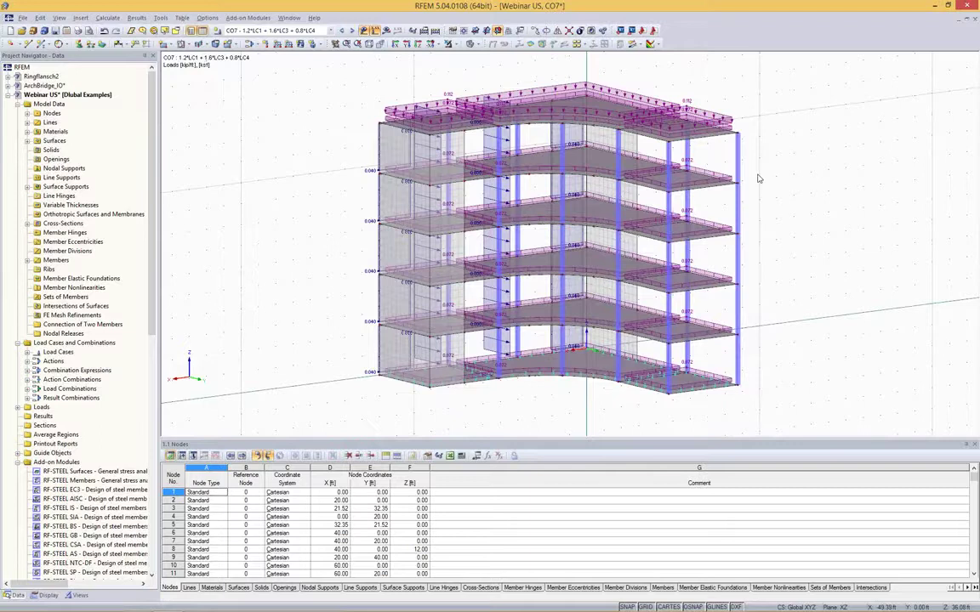
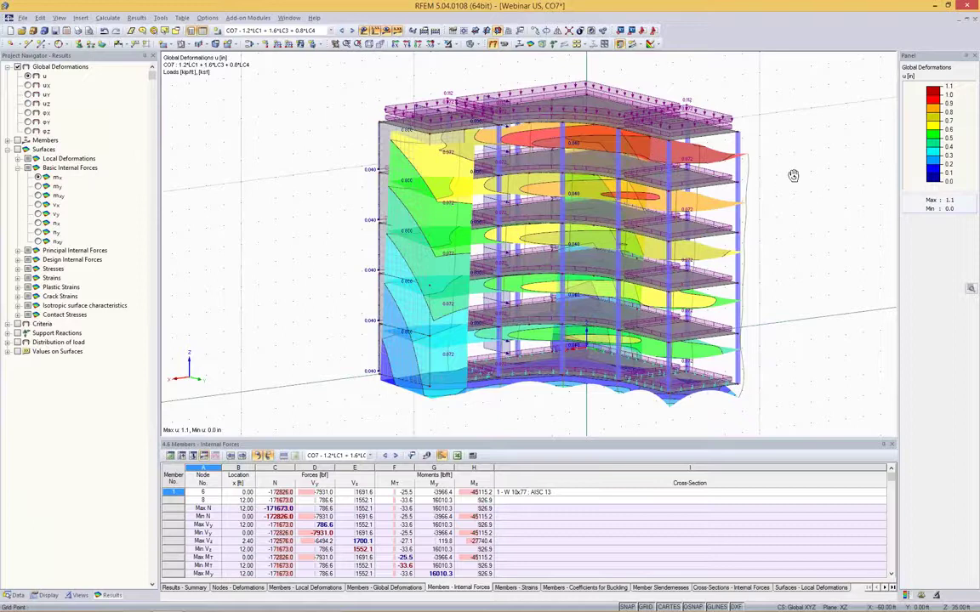
Hide the loads and the FE mesh in the deformation results view of CO7
ctrl+middle_drag(793, 176, 814, 195)
click(365, 31)
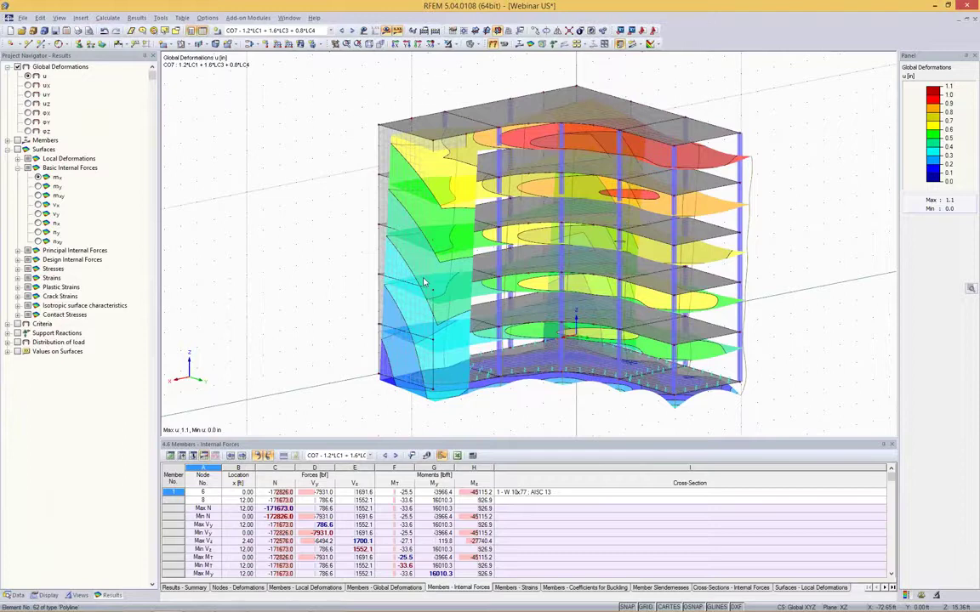
click(44, 595)
scroll(86, 264, down, 5)
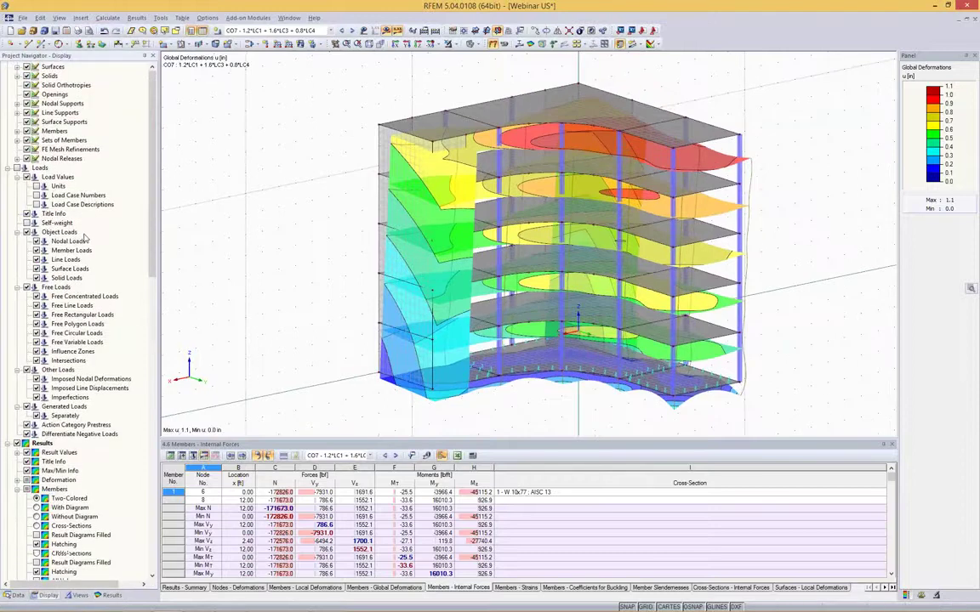
scroll(86, 264, down, 5)
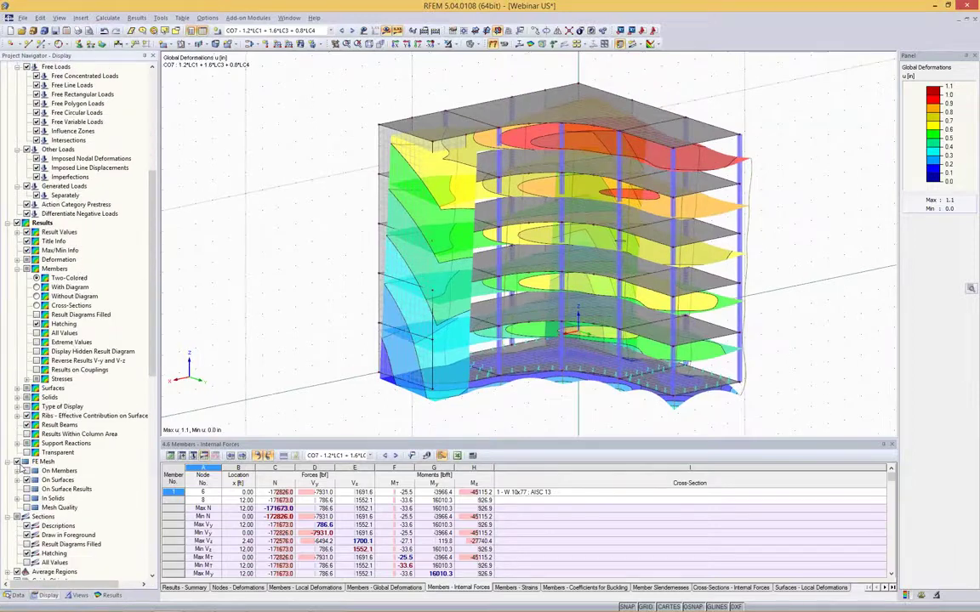
click(17, 462)
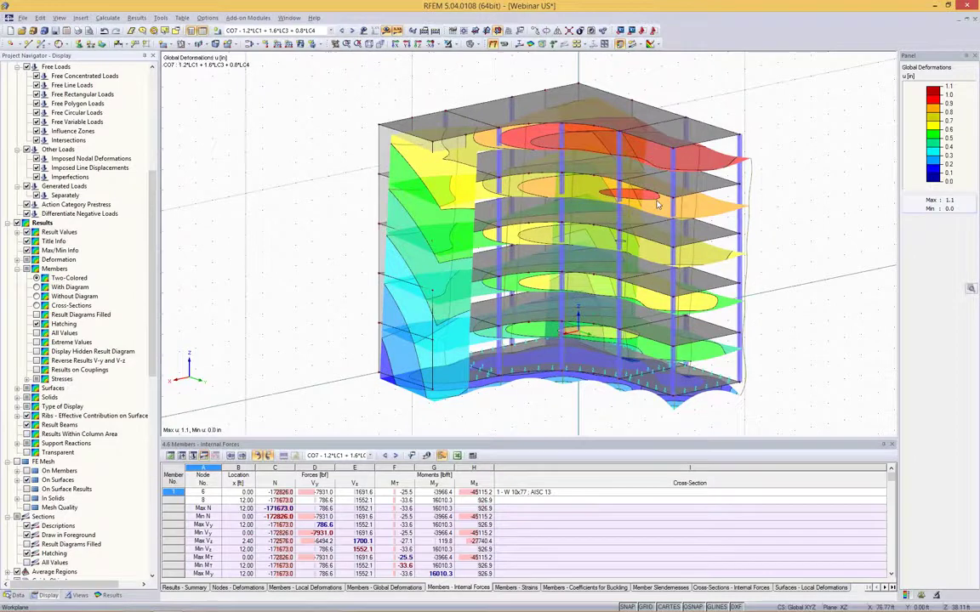
Switch the results display from global deformations to the members' internal forces and show the axial force N
click(108, 594)
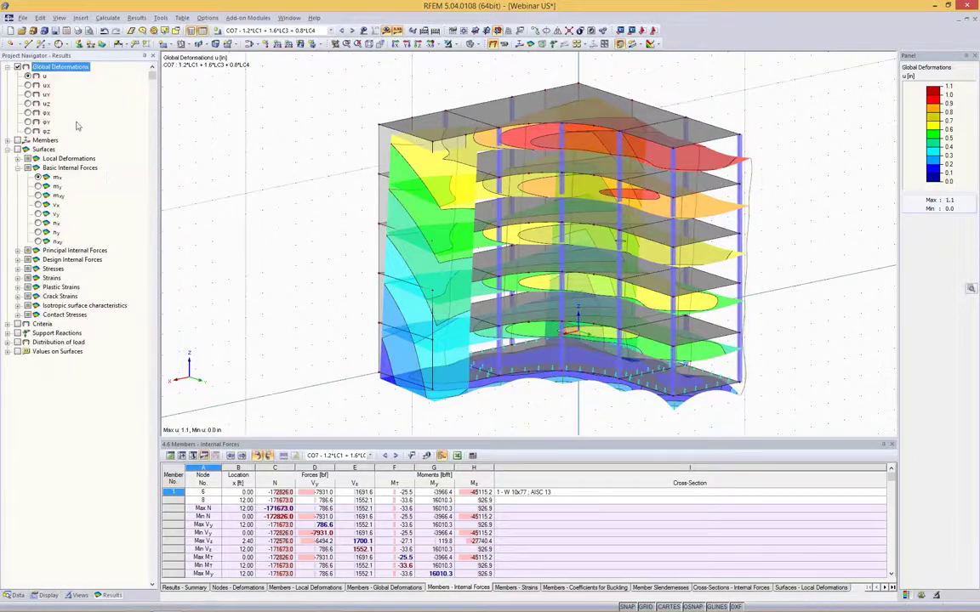
click(26, 139)
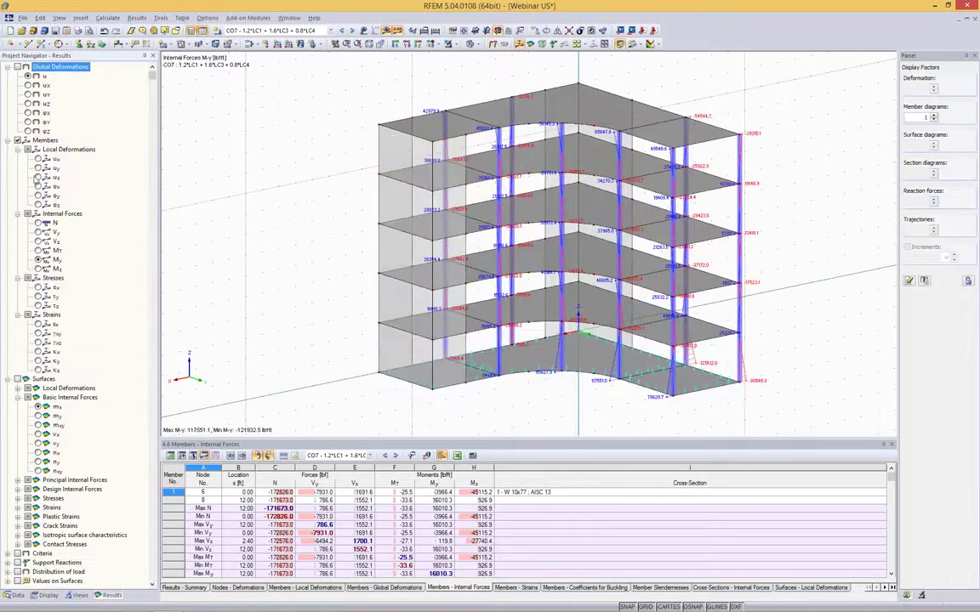
click(37, 223)
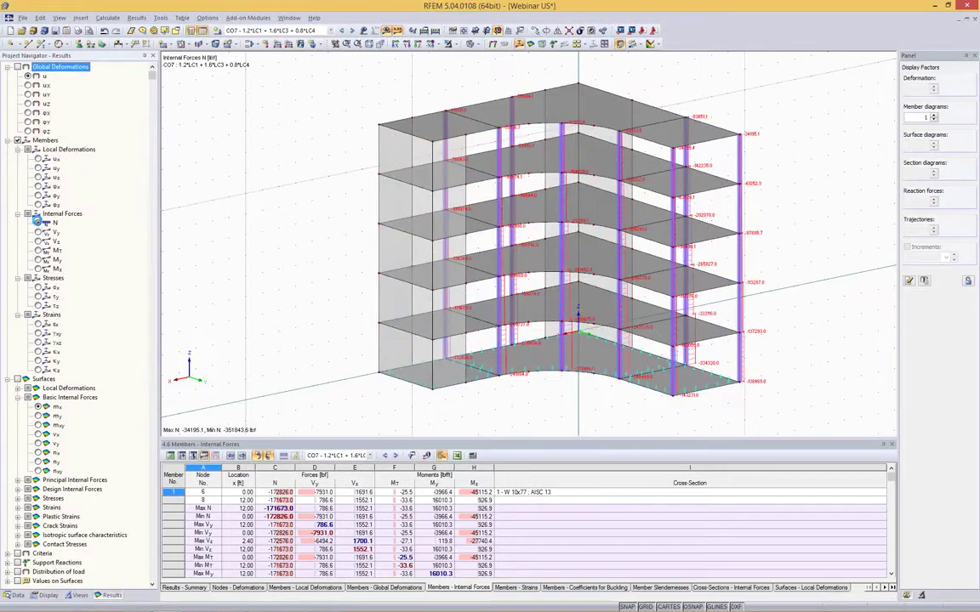
Add the surfaces' basic internal forces mx to the results display, and turn the support reactions on and off again
click(17, 380)
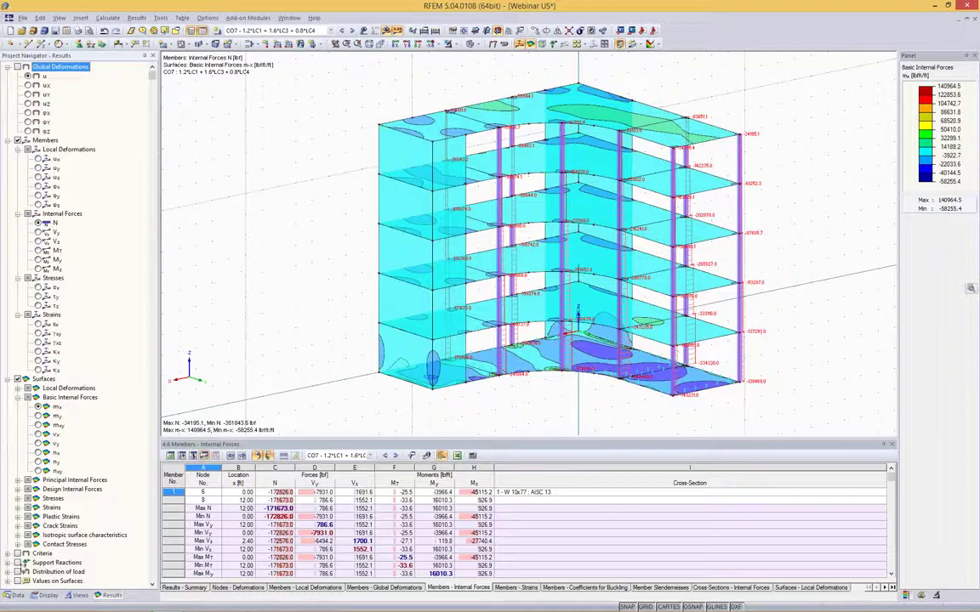
click(26, 562)
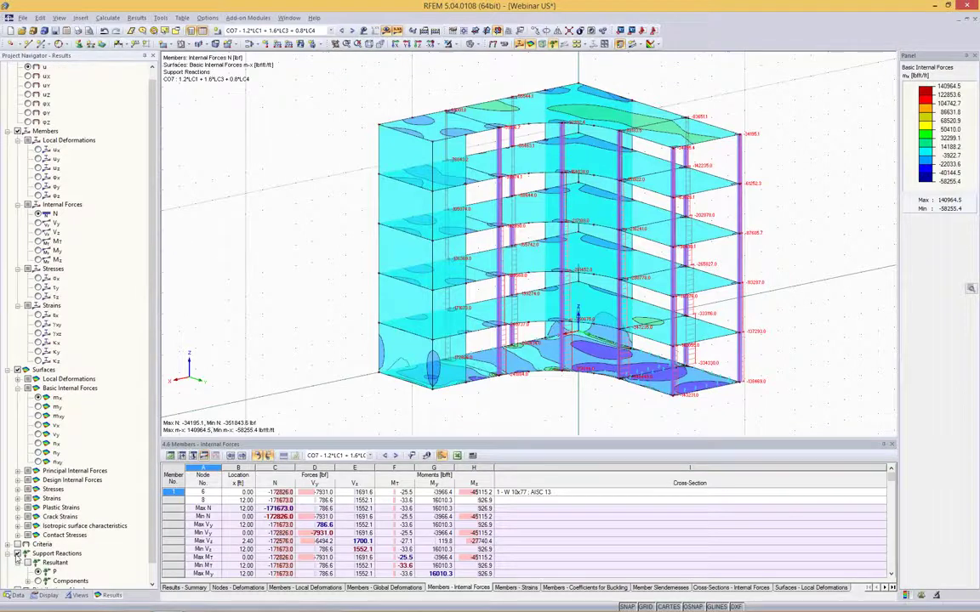
click(17, 554)
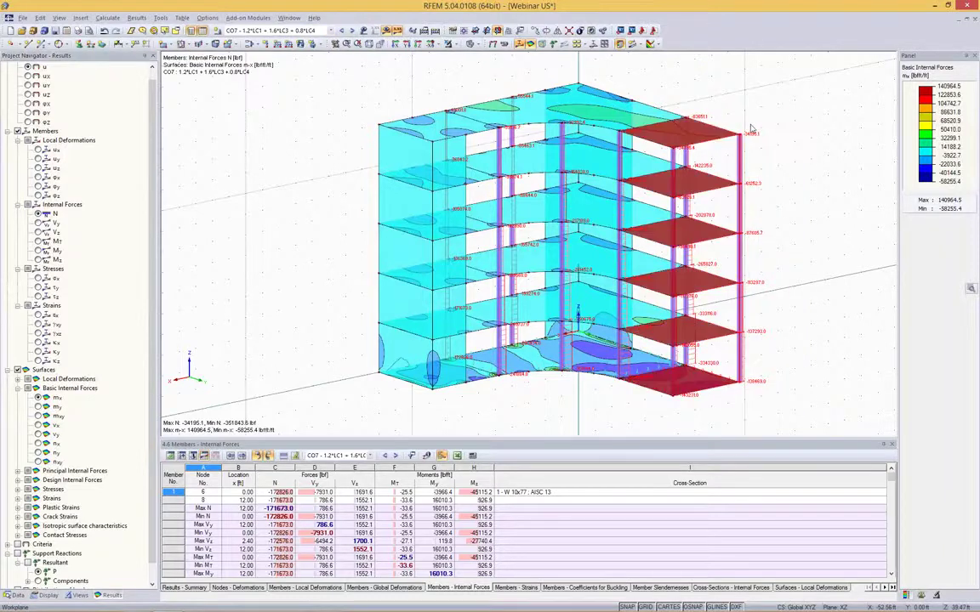
Isolate the stack of steel columns at the wing's outer corner using visibility by selected objects and view its axial force diagram
drag(728, 96, 783, 412)
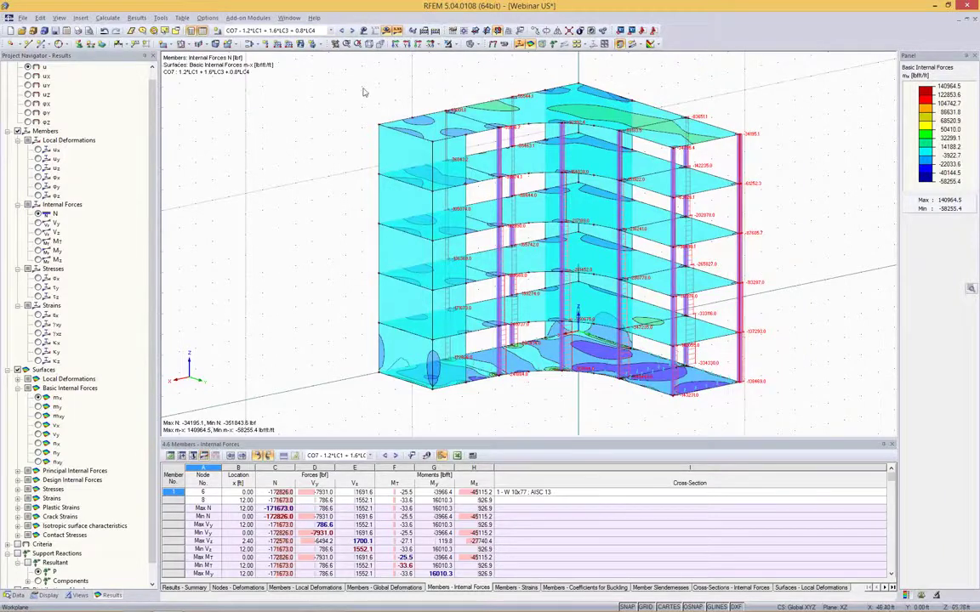
click(456, 45)
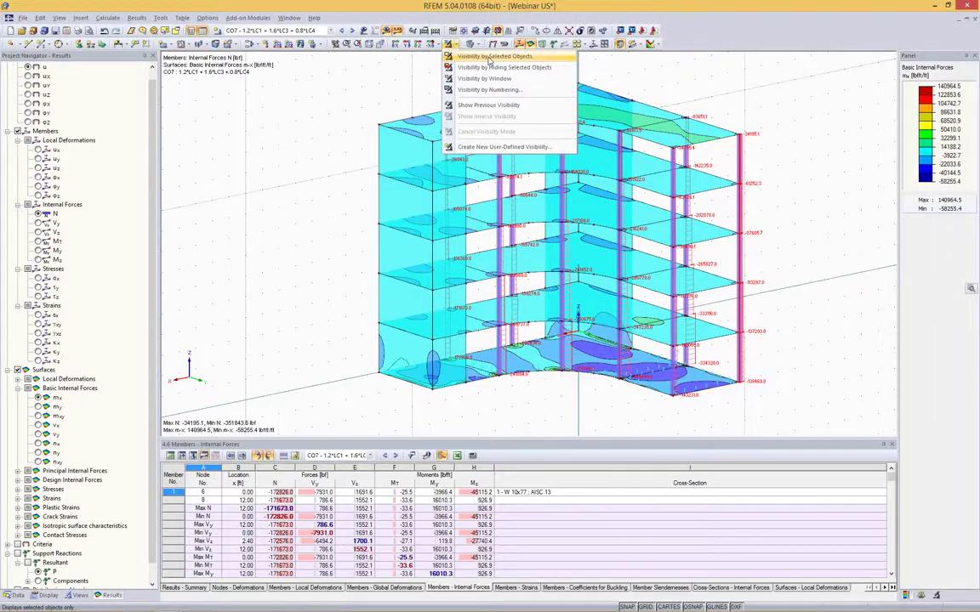
click(490, 57)
scroll(800, 202, up, 5)
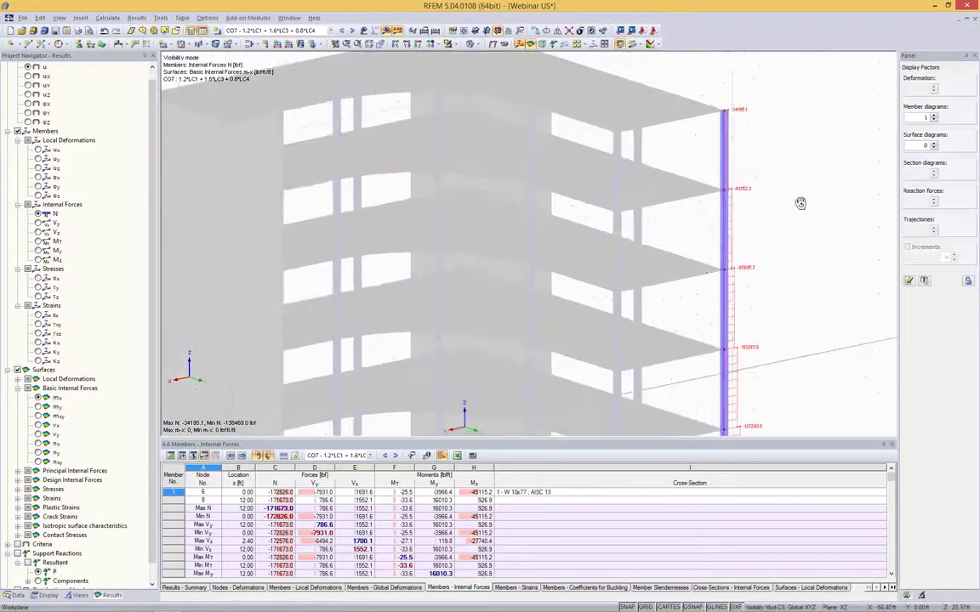
ctrl+middle_drag(755, 208, 667, 376)
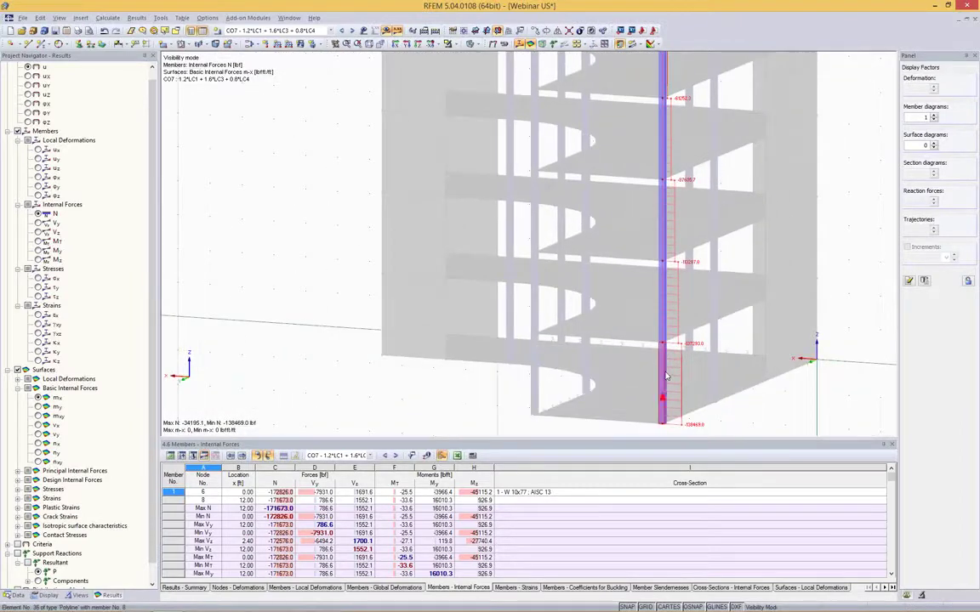
Isolate the lowest steel column of the corner stack and view its axial force N diagram
click(668, 377)
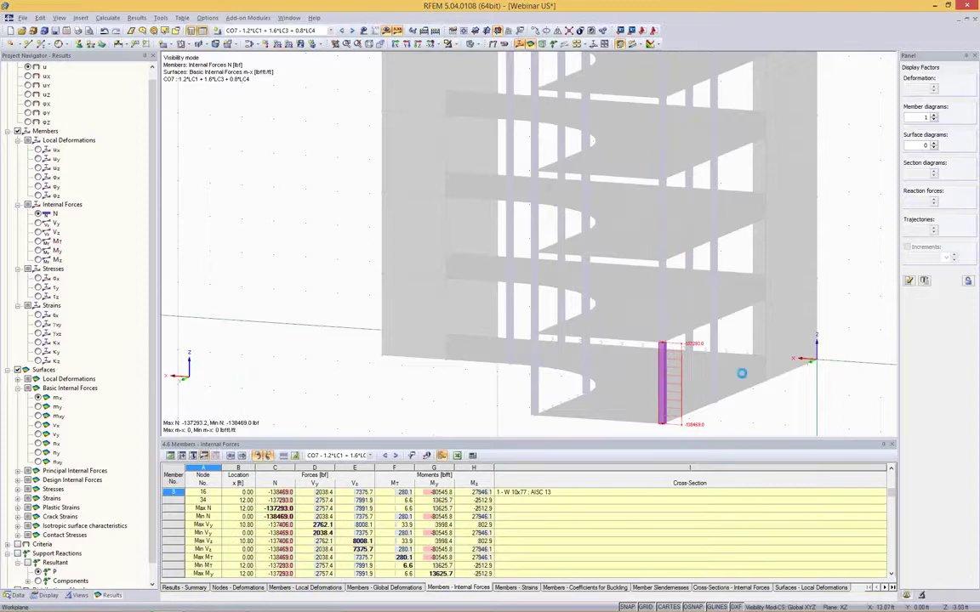
scroll(713, 306, up, 4)
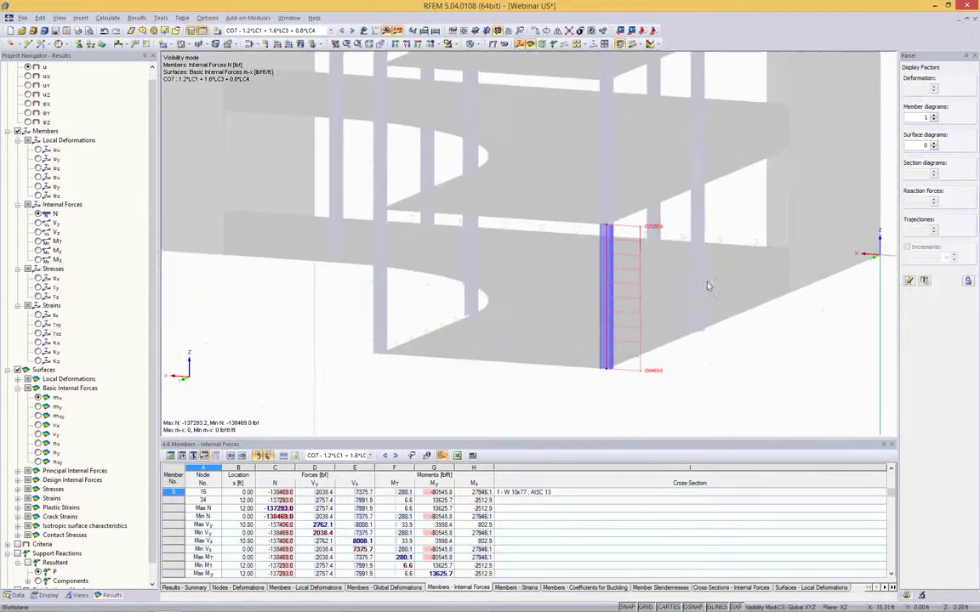
ctrl+middle_drag(708, 286, 382, 283)
scroll(524, 248, down, 3)
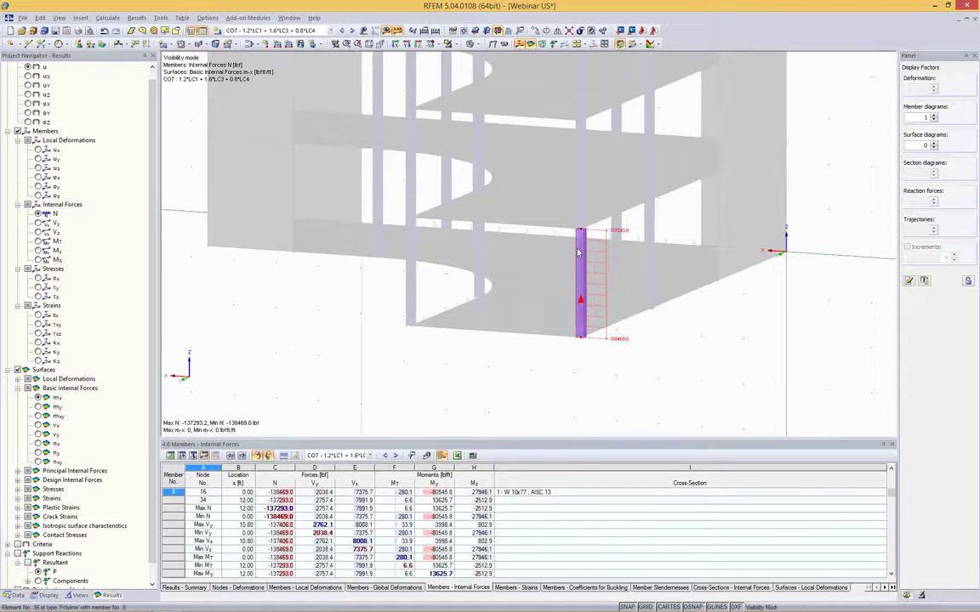
middle_drag(730, 260, 695, 223)
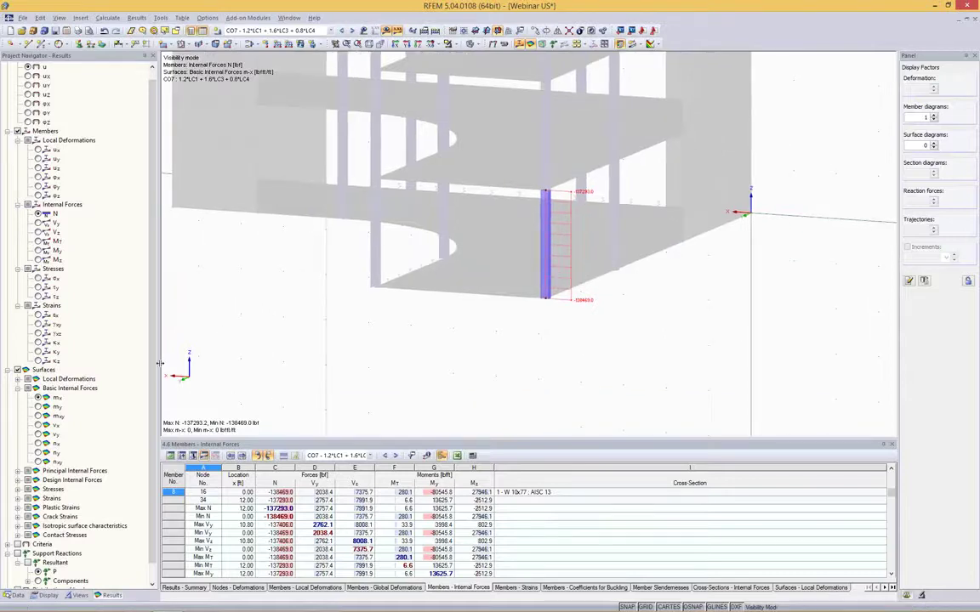
Open the result diagram of the isolated ground-storey column and hide its global deformation u, leaving the axial force N
right_click(553, 207)
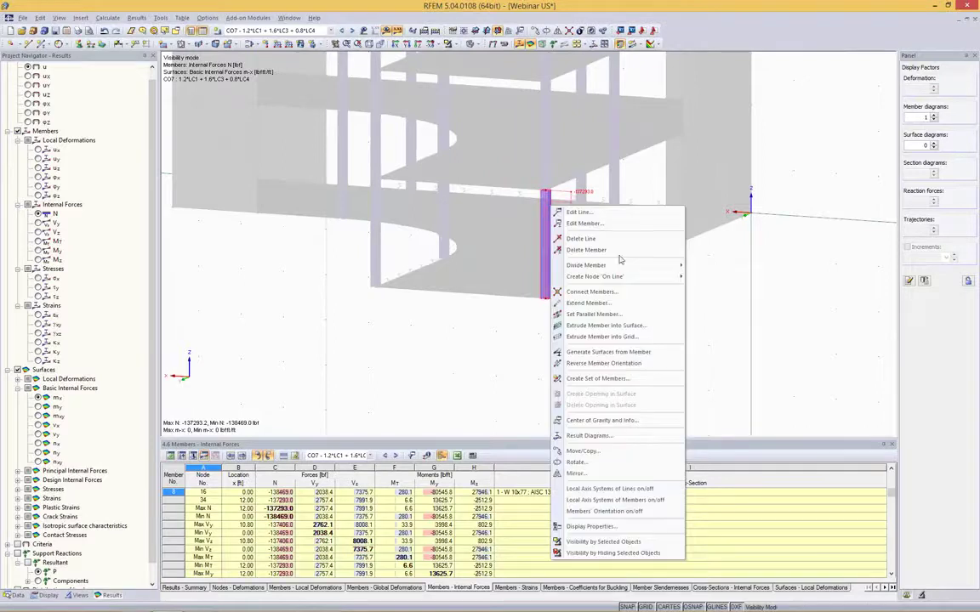
click(761, 312)
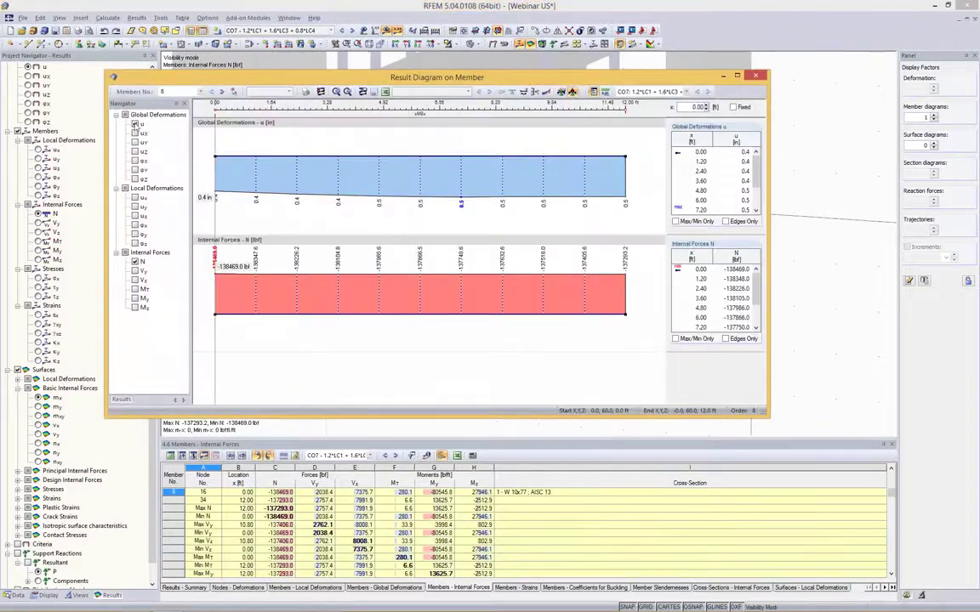
click(135, 124)
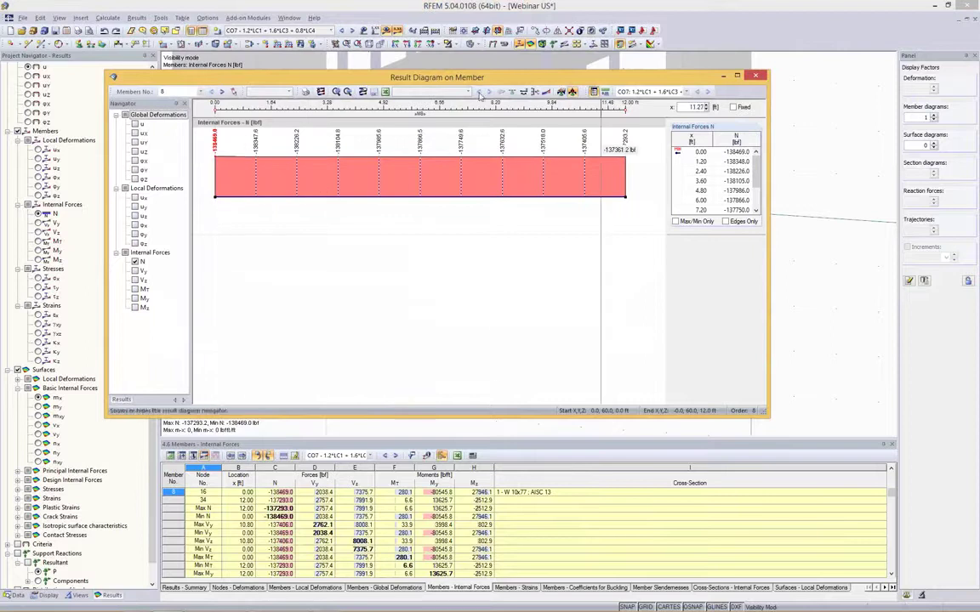
drag(481, 77, 192, 203)
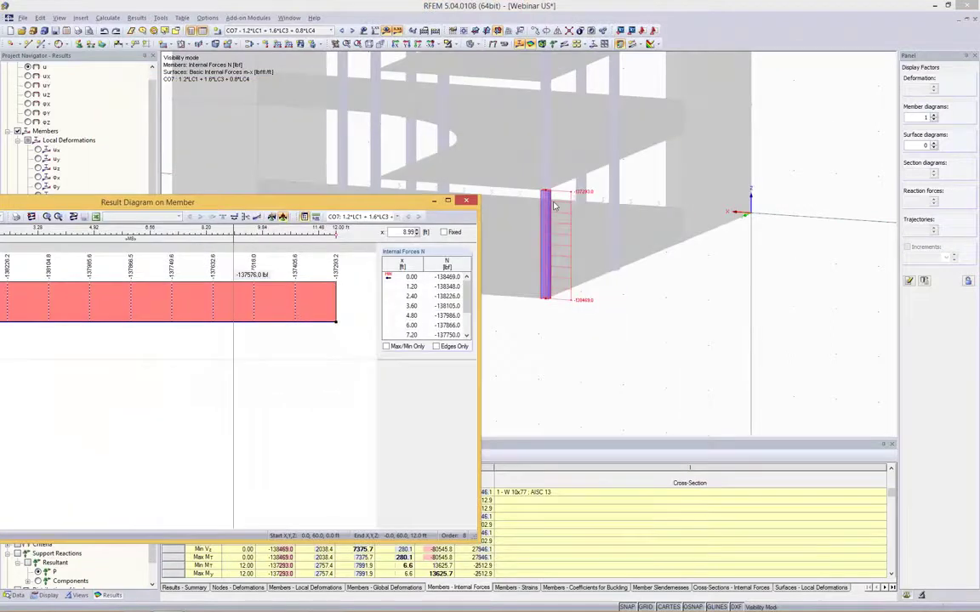
drag(381, 206, 560, 102)
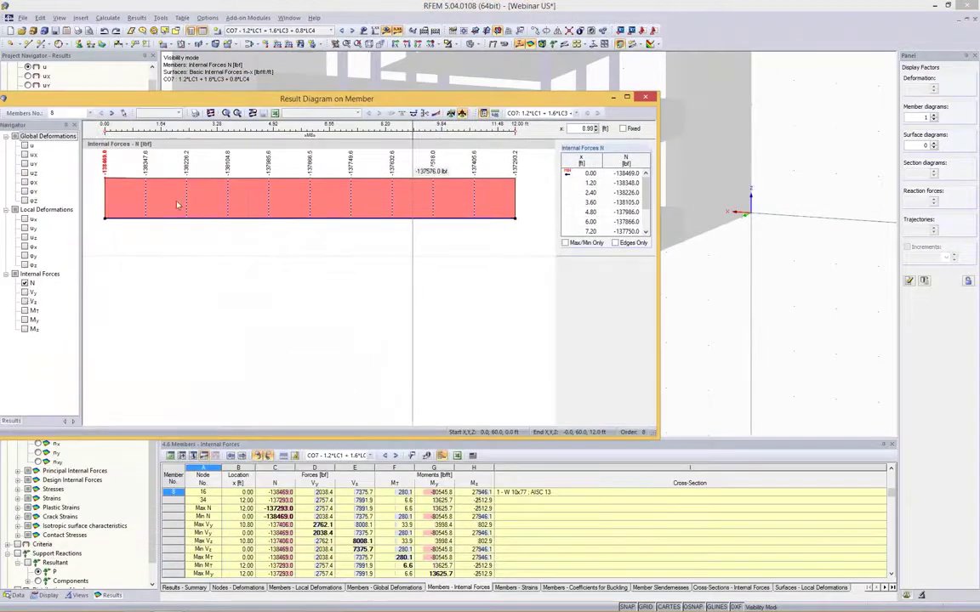
Add the shear forces Vy and Vz and the moment My to the column's result diagram and look through the curves
click(25, 292)
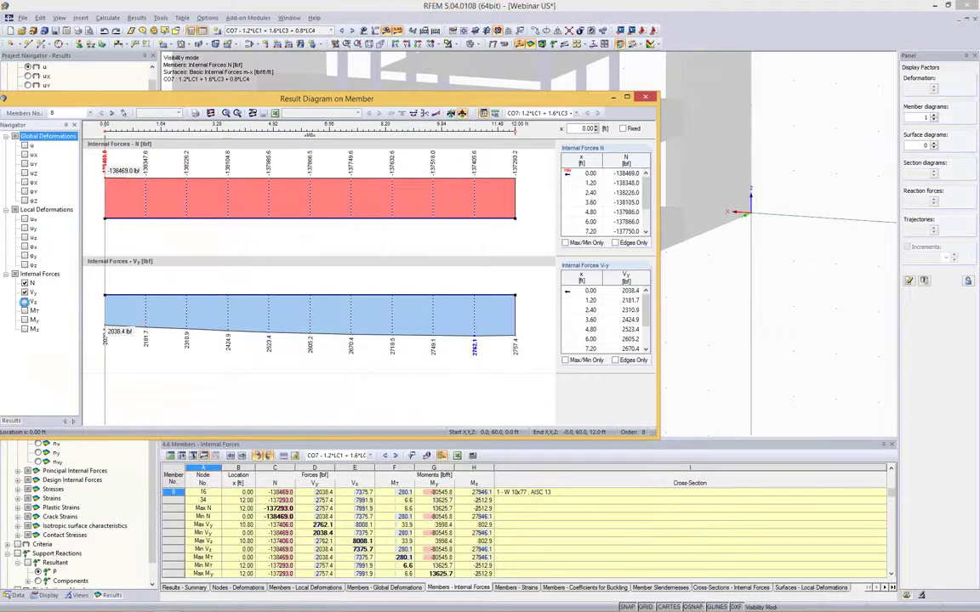
click(24, 302)
click(25, 320)
scroll(312, 329, down, 5)
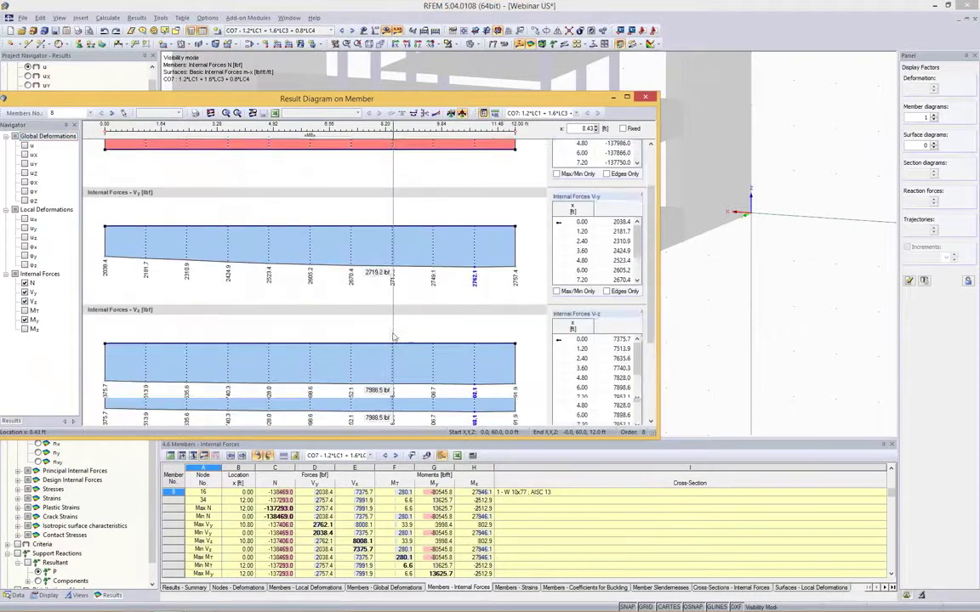
scroll(313, 330, up, 6)
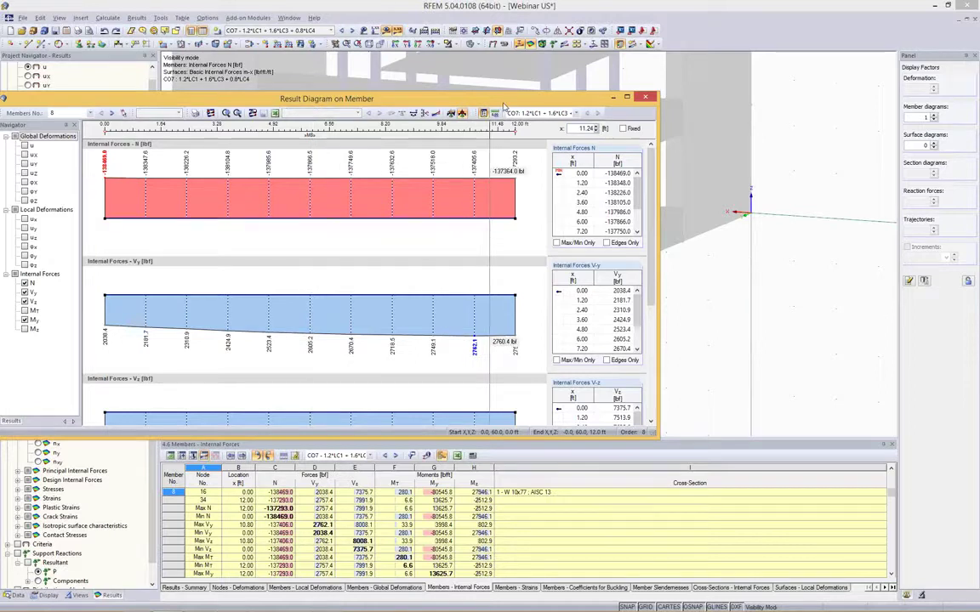
Close the column's result diagram and cancel the visibility mode to show the whole building with its results
drag(498, 104, 587, 103)
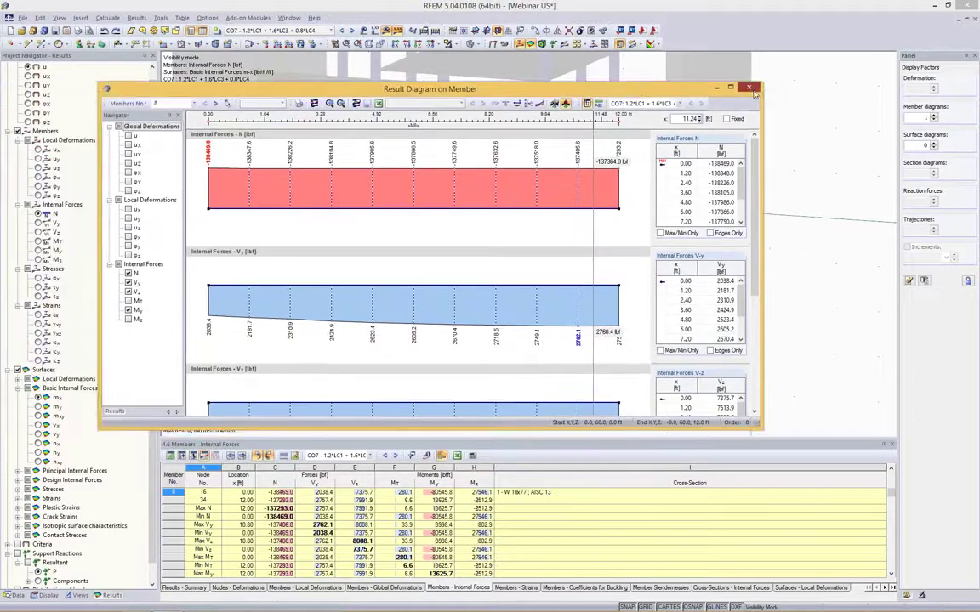
click(734, 96)
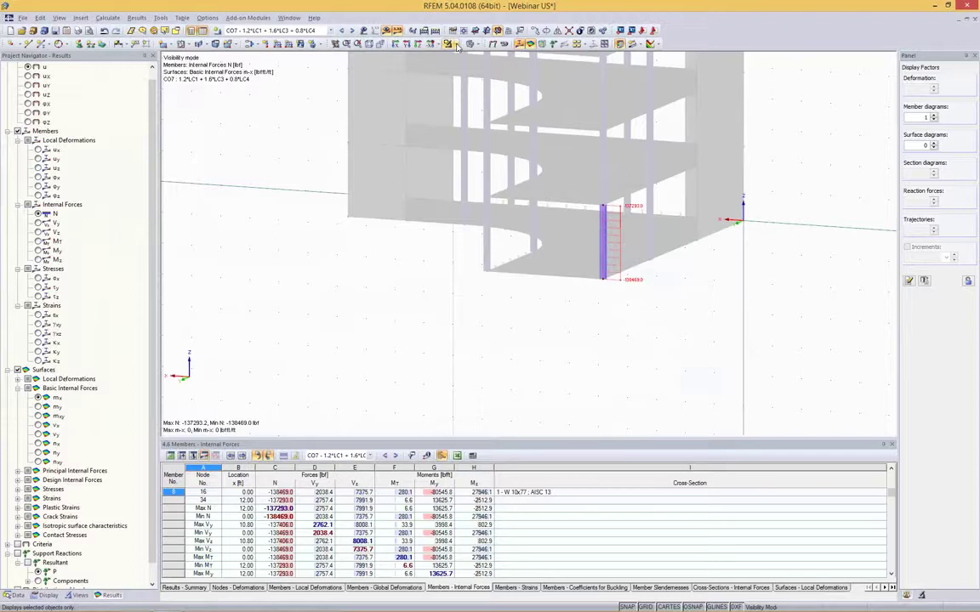
click(451, 44)
click(462, 133)
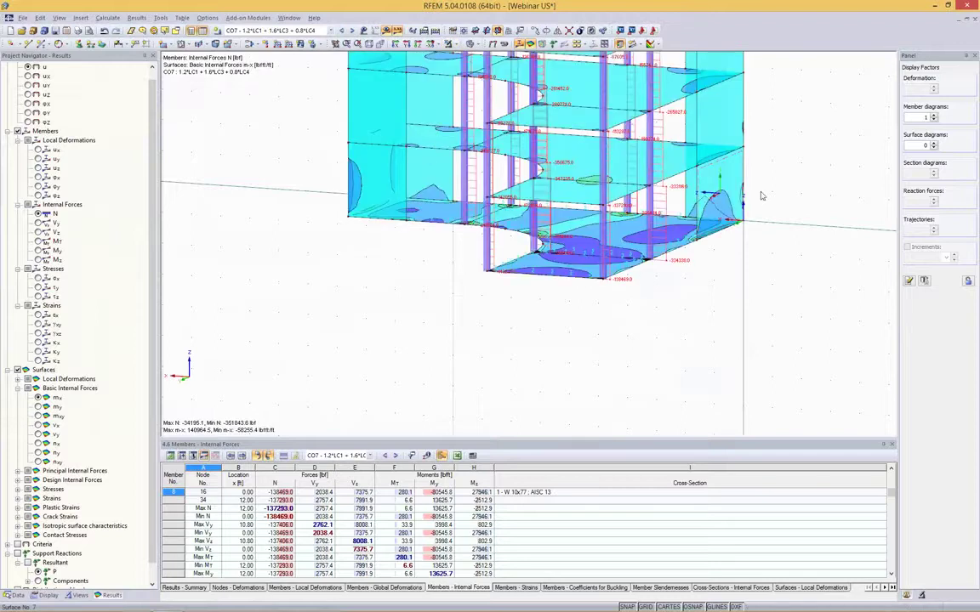
scroll(749, 171, down, 5)
scroll(737, 167, up, 5)
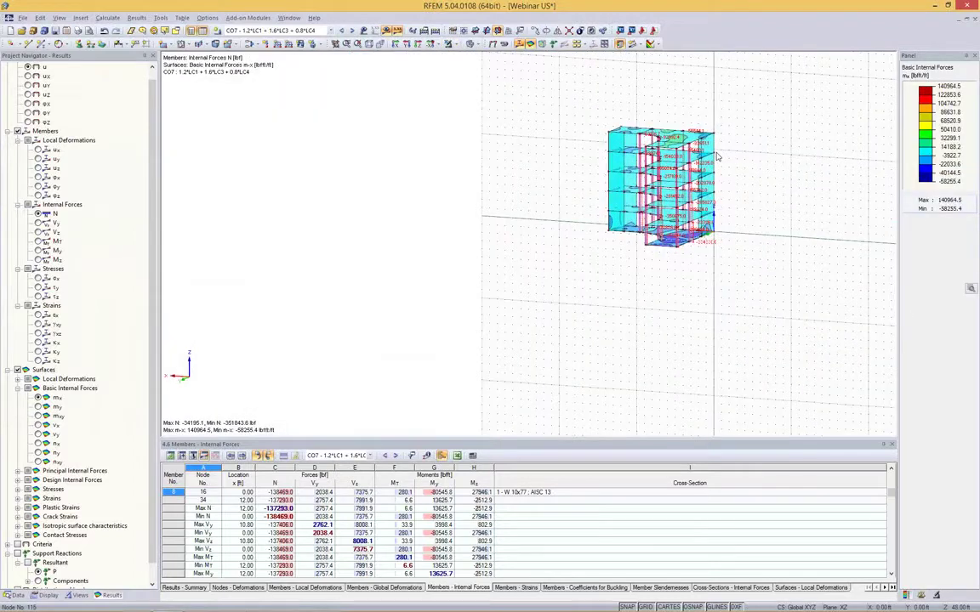
click(646, 134)
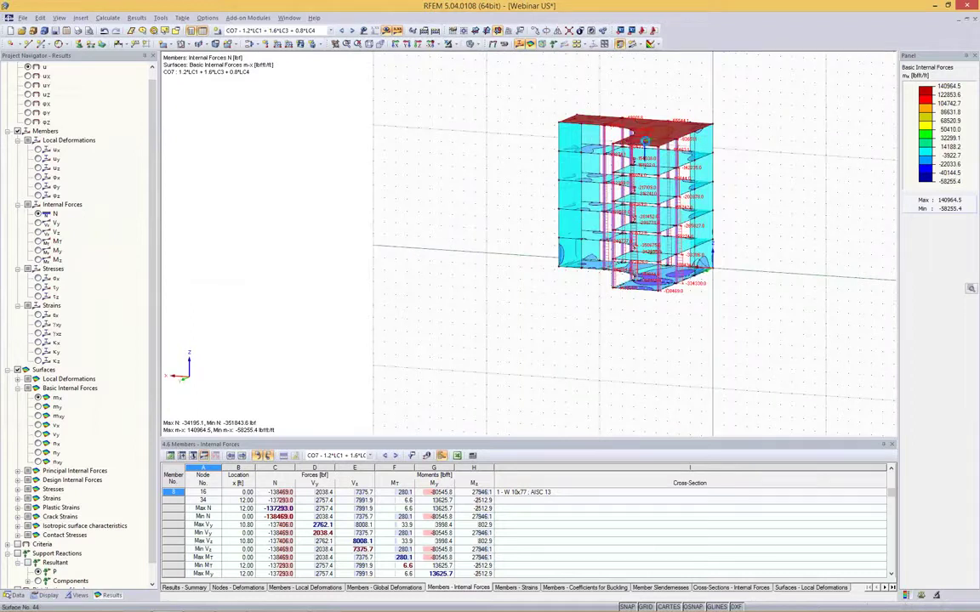
ctrl+middle_drag(668, 104, 791, 120)
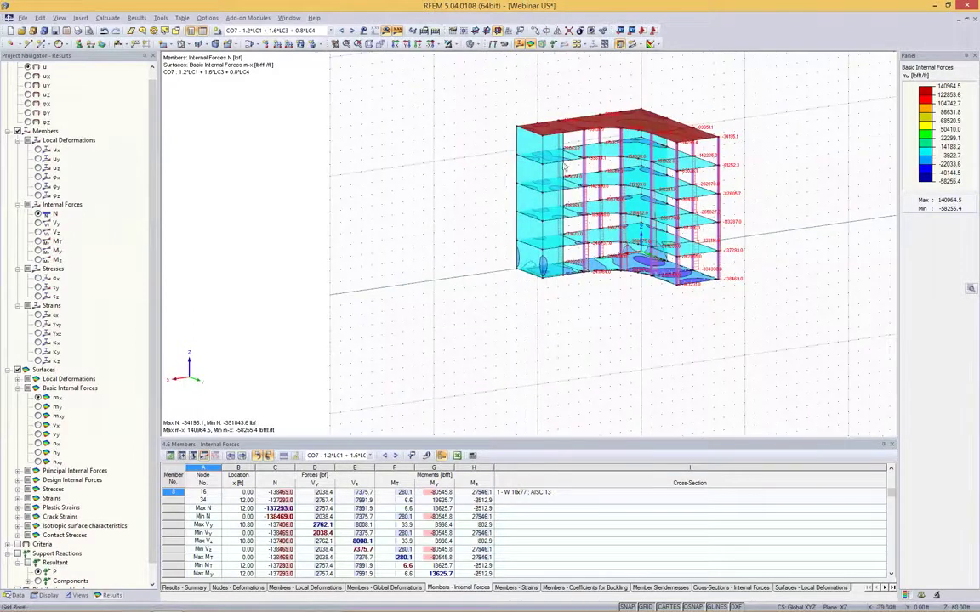
click(273, 334)
Browse the add-on modules in the project data and open RF-CONCRETE Surfaces for the concrete surface design
click(17, 595)
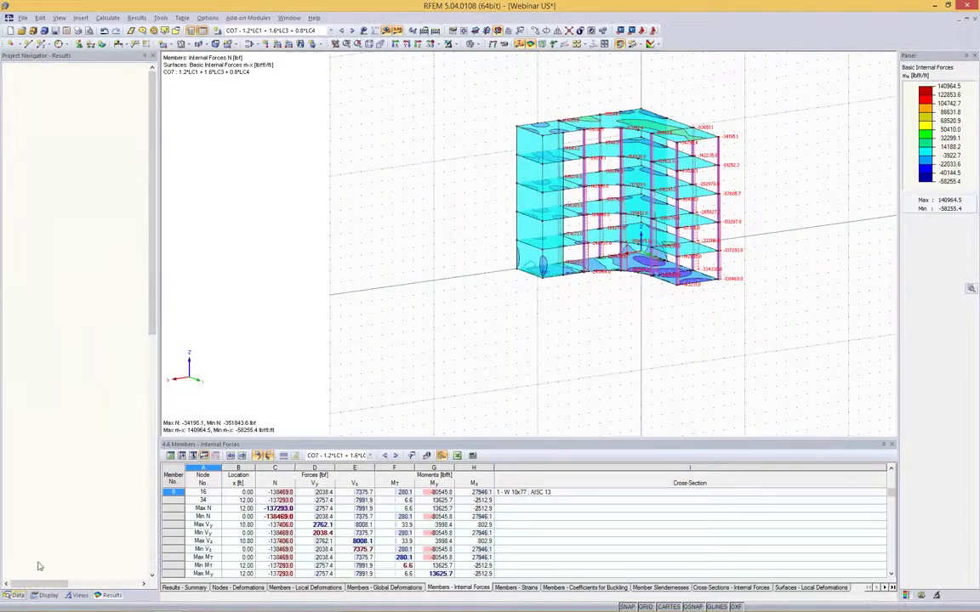
scroll(126, 356, down, 8)
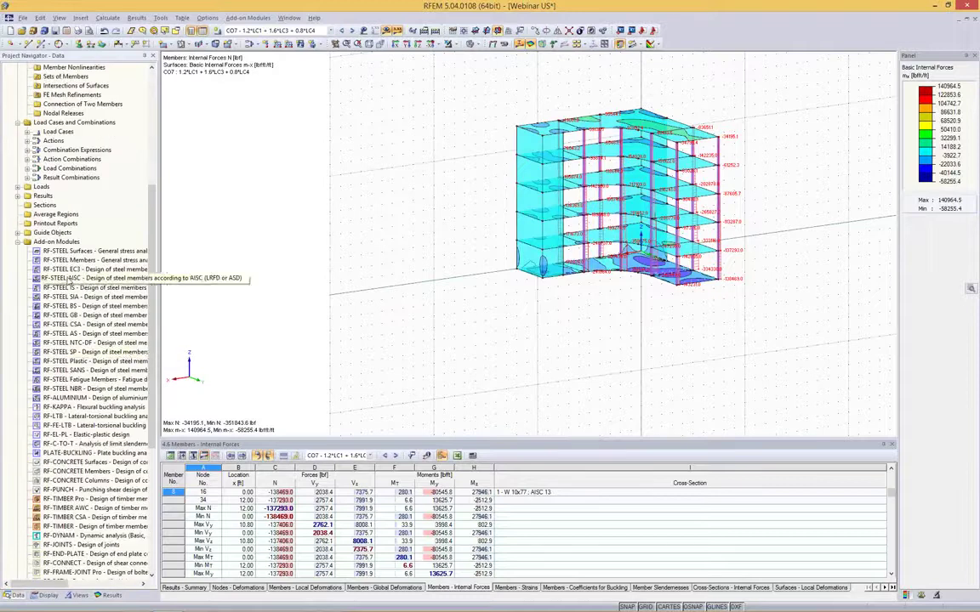
scroll(68, 281, down, 4)
click(93, 140)
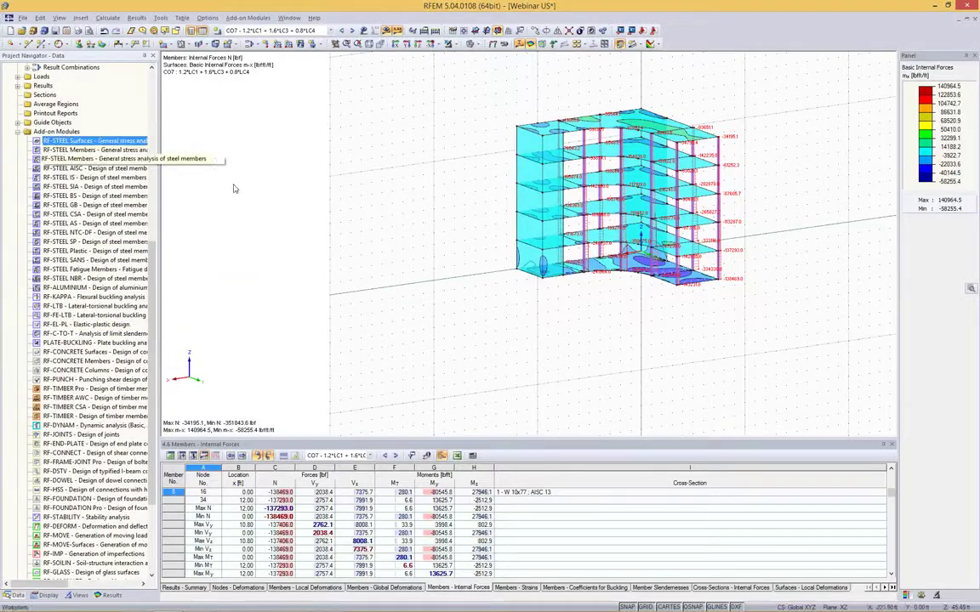
click(300, 207)
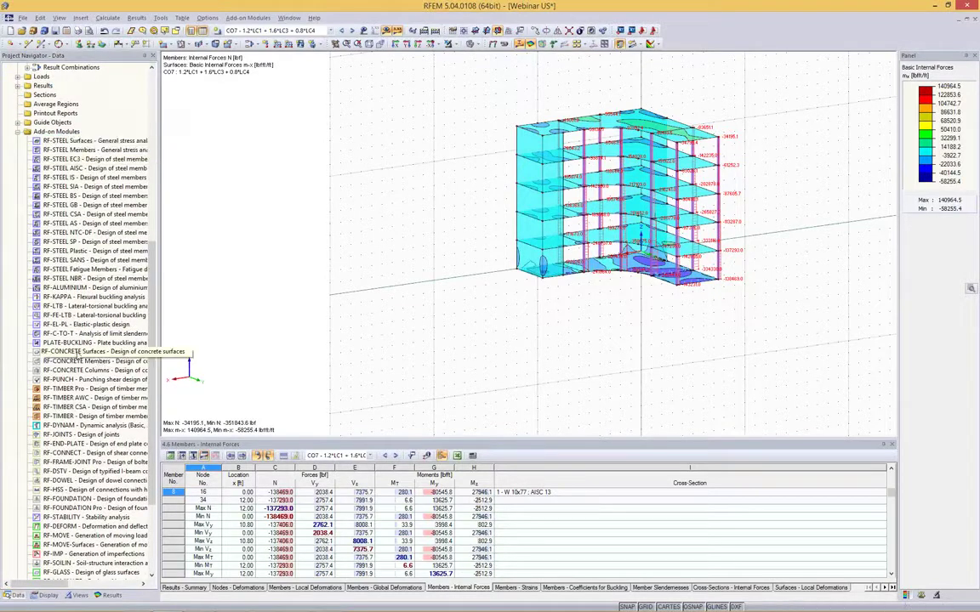
click(85, 379)
double_click(66, 354)
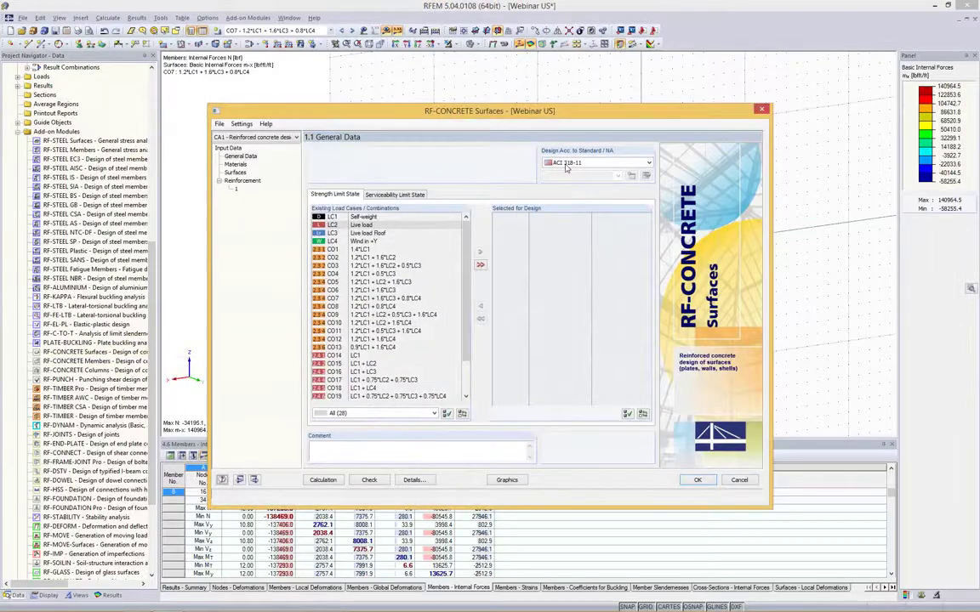
Choose ACI 318-11 as the design standard, add CO7 to the strength limit state design, and view the serviceability options
click(565, 164)
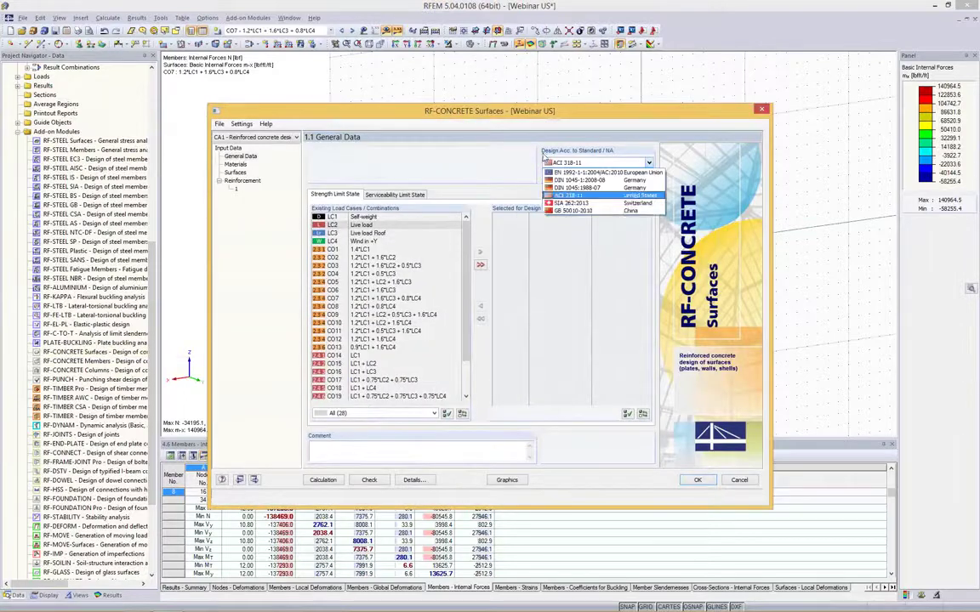
click(567, 197)
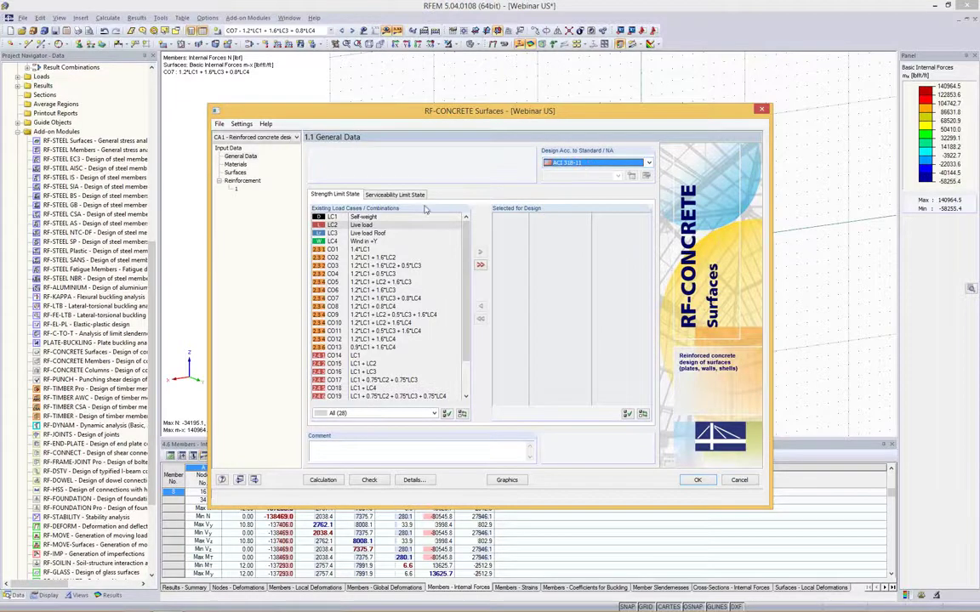
double_click(335, 300)
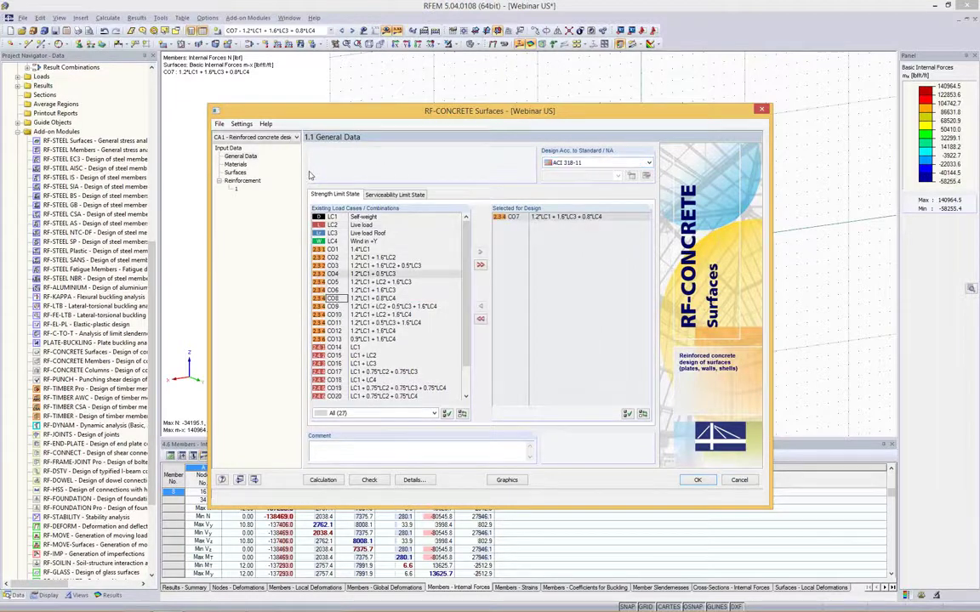
click(385, 196)
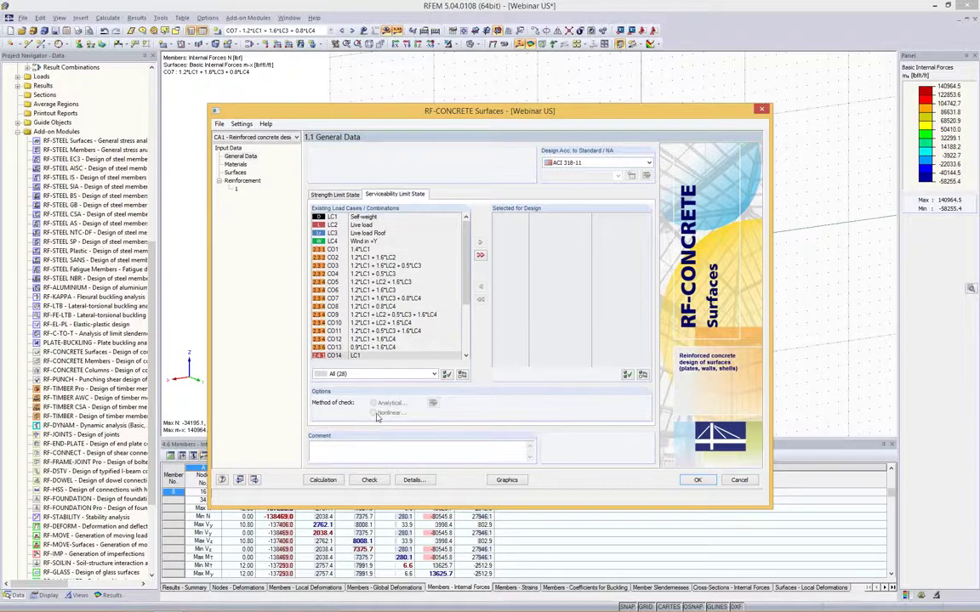
click(346, 195)
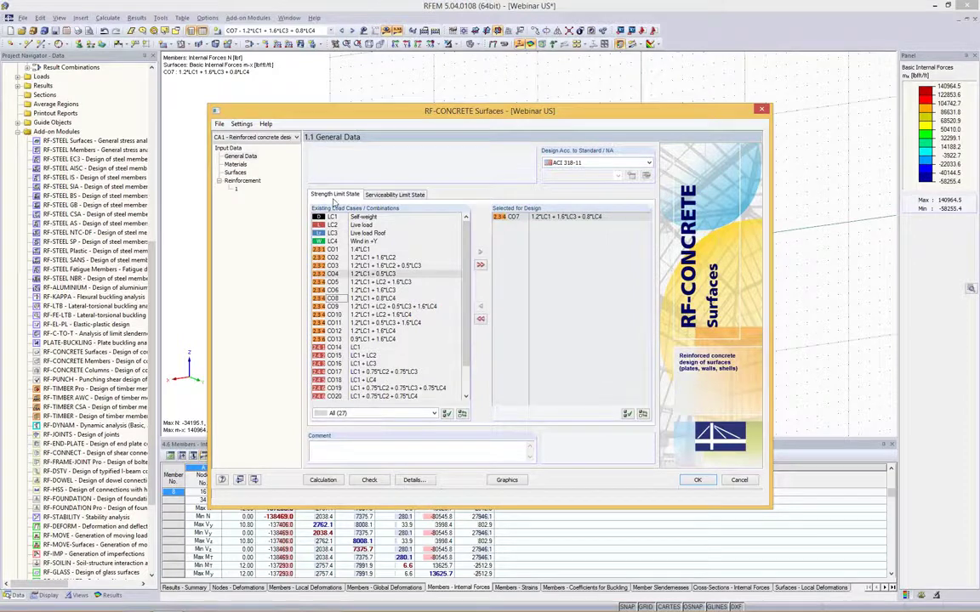
Set the reinforcing steel of the 4000 psi concrete material to Grade 60
click(236, 164)
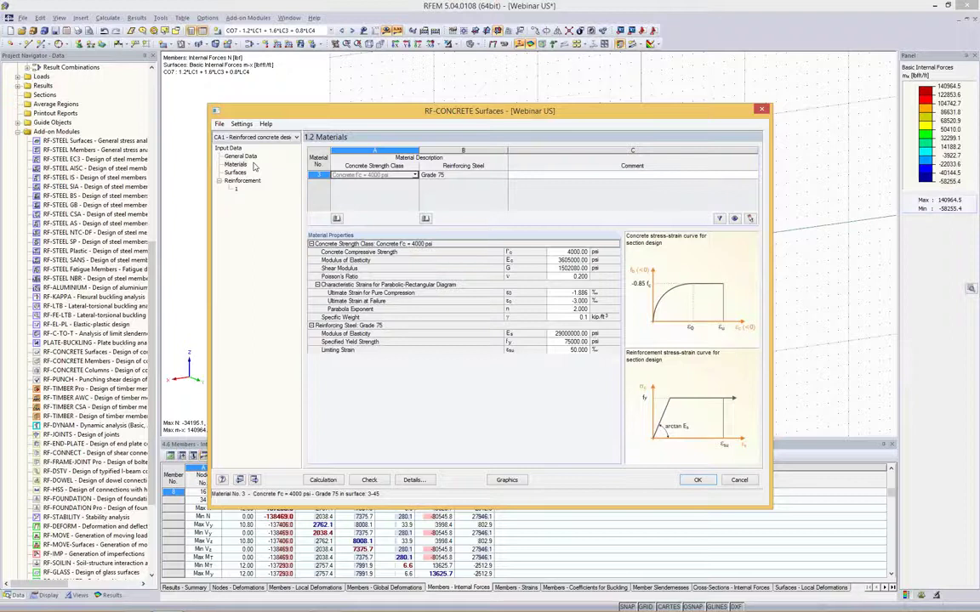
click(481, 175)
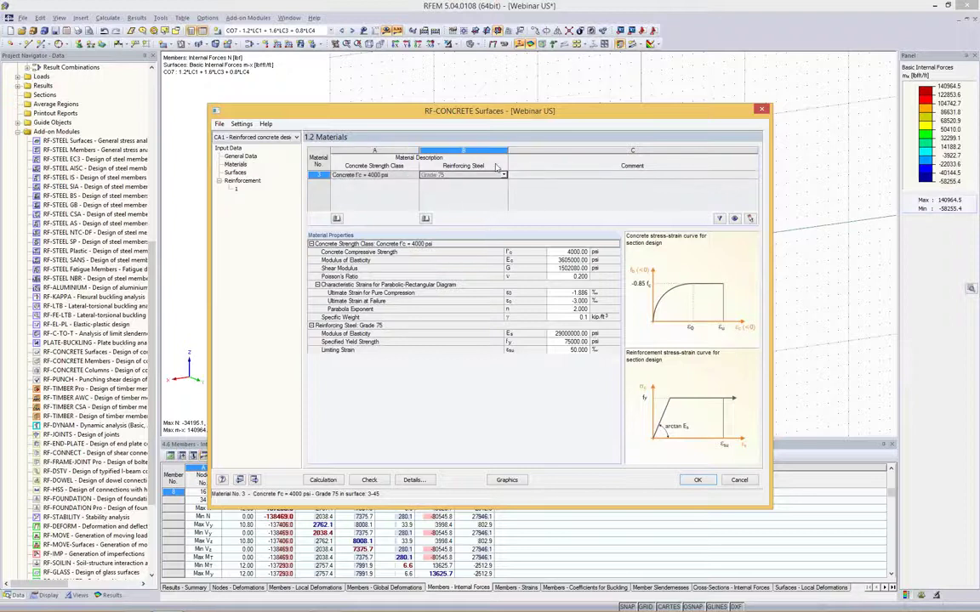
click(504, 175)
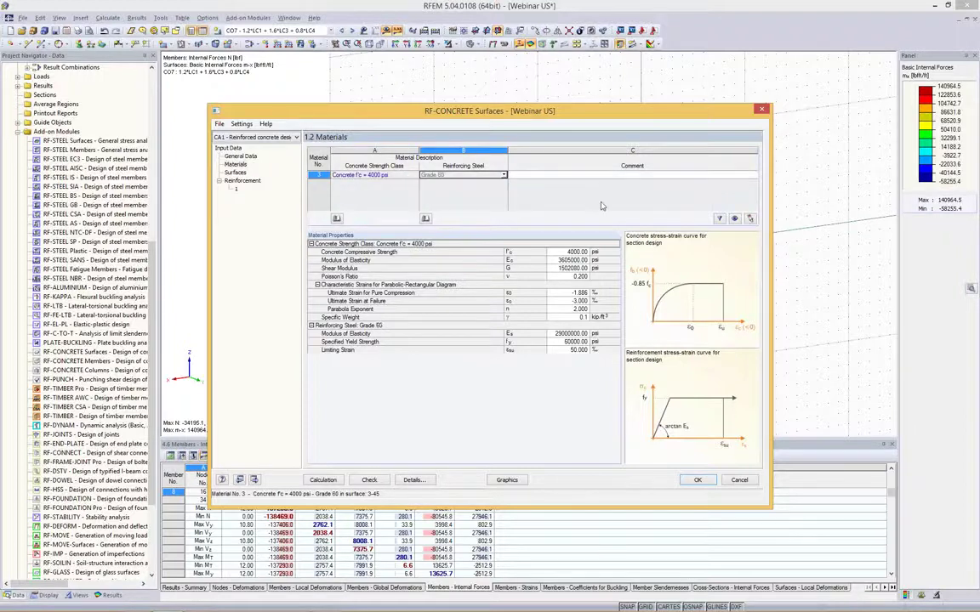
Review the surface list and the reinforcement settings: ratios, layout, longitudinal reinforcement and the ACI 318-11 options
click(236, 173)
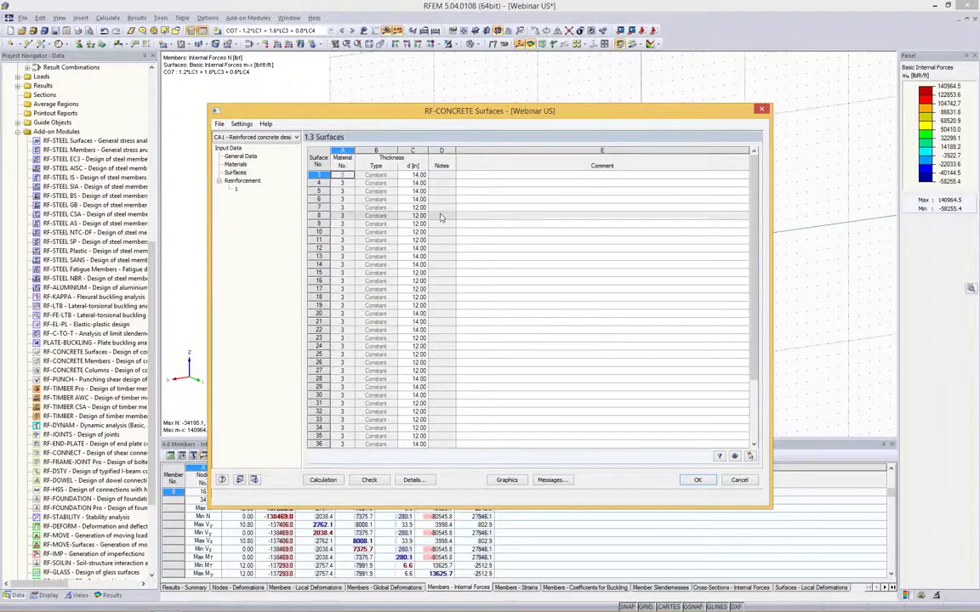
click(231, 180)
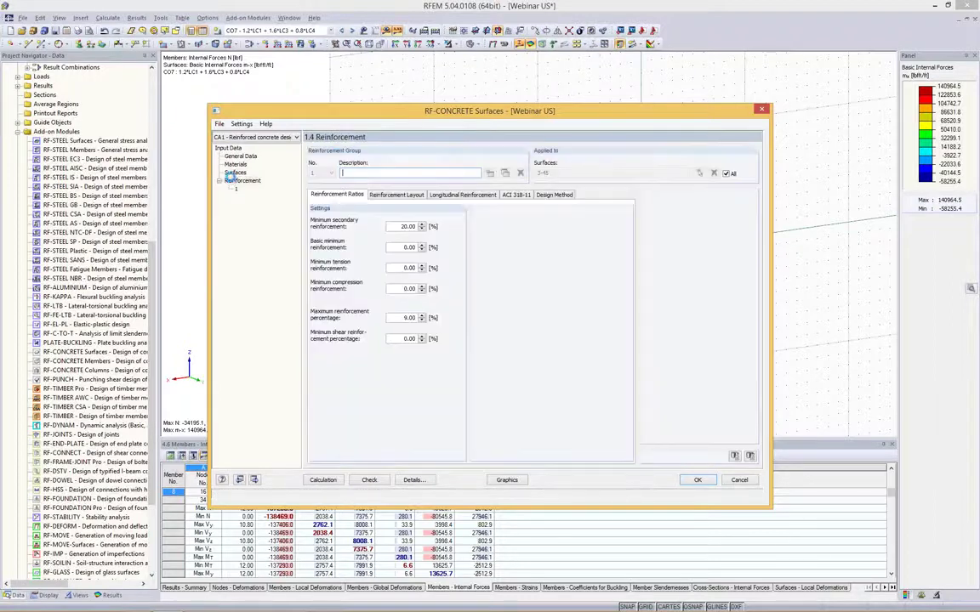
double_click(393, 246)
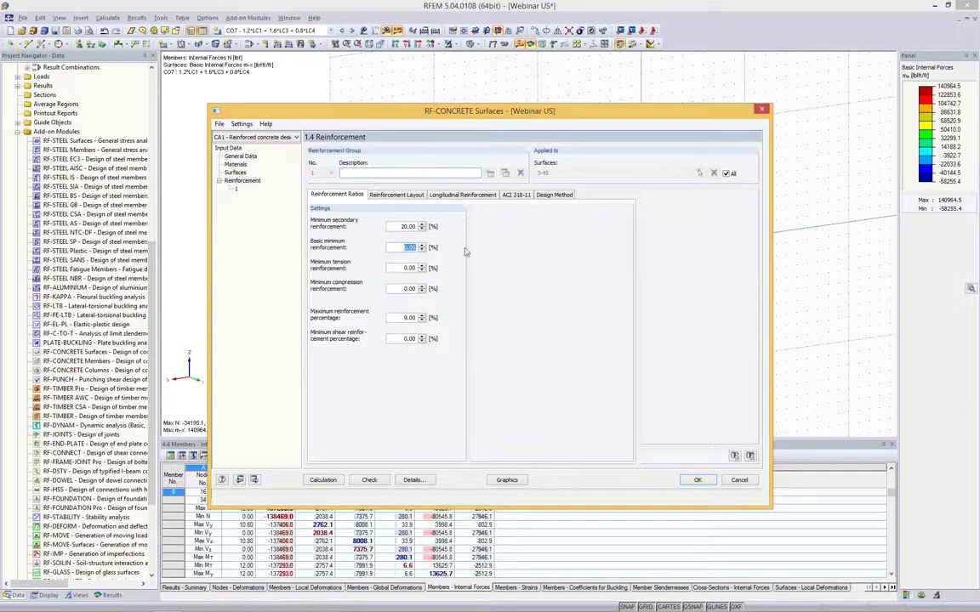
click(410, 195)
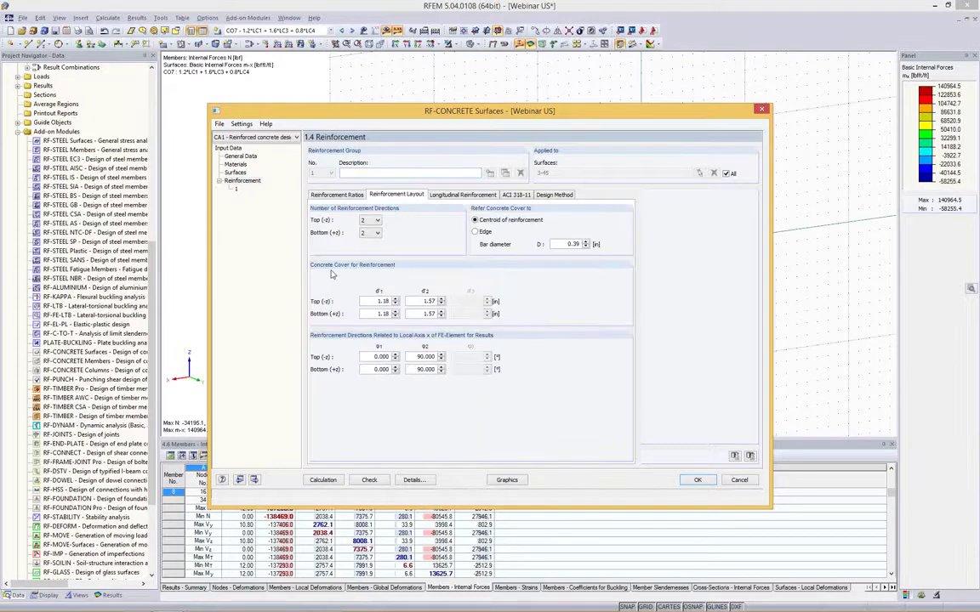
click(455, 195)
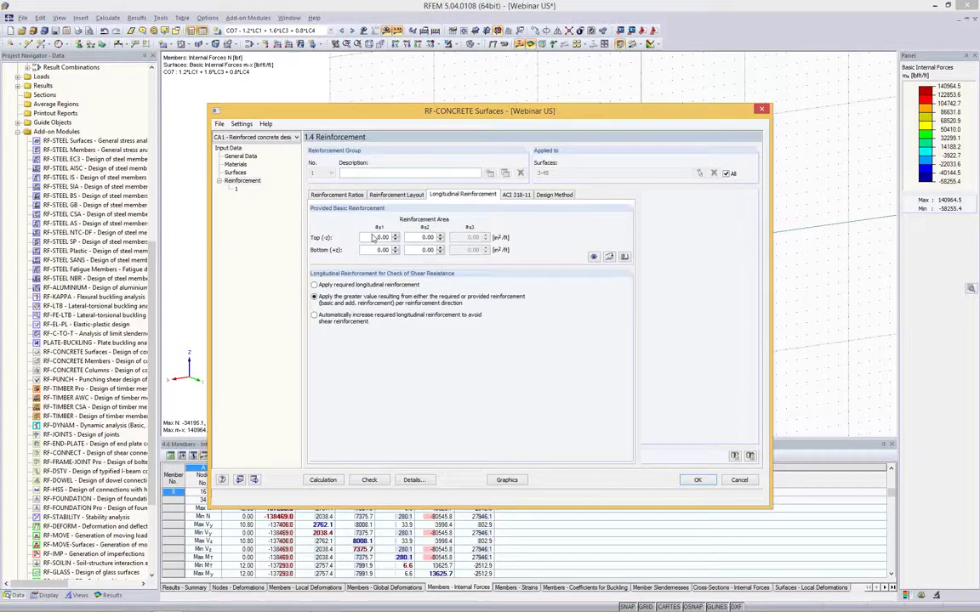
click(520, 197)
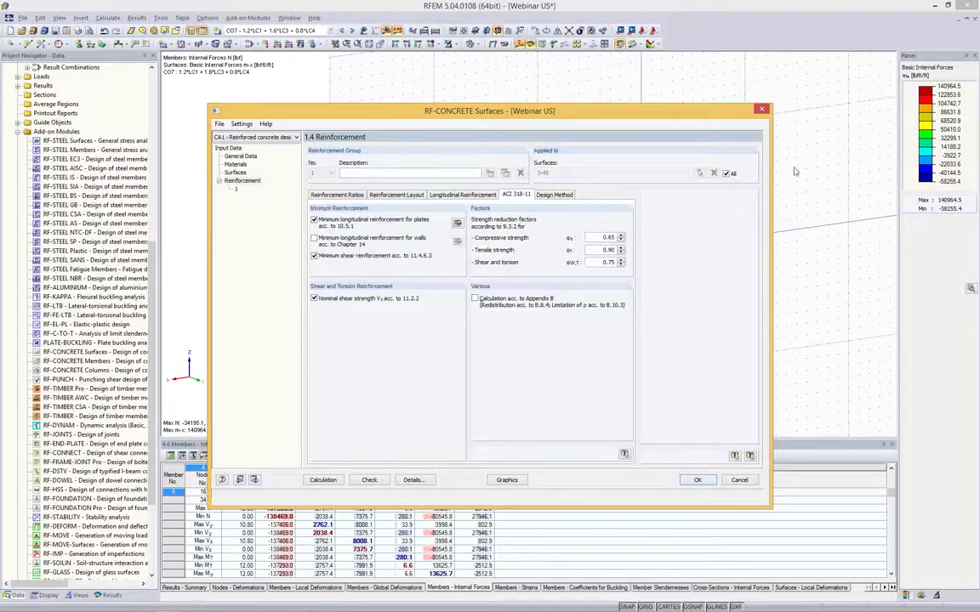
Apply the reinforcement group only to roof slab surfaces 38, 44 and 45 instead of all surfaces, and run the concrete design calculation
click(727, 174)
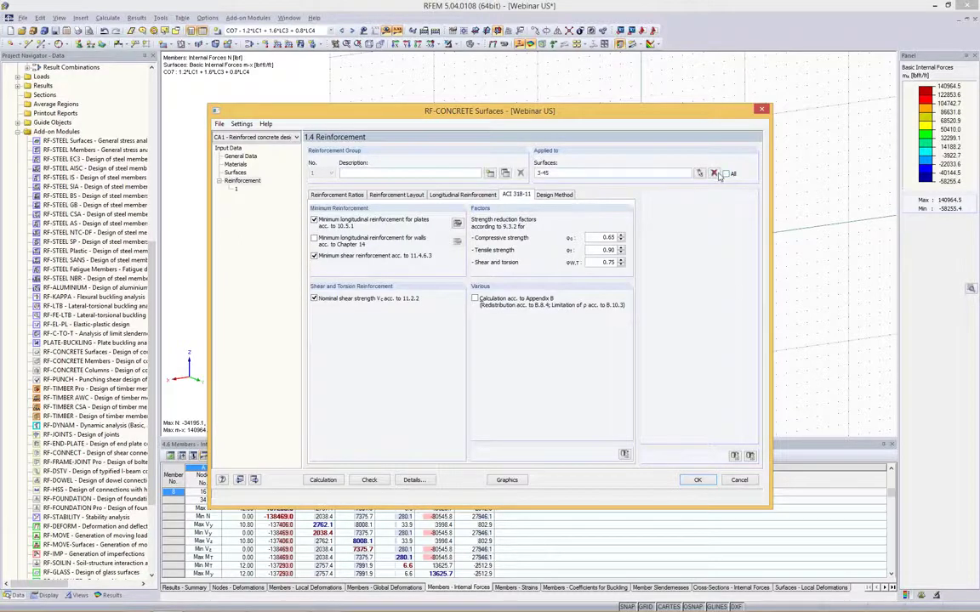
click(713, 174)
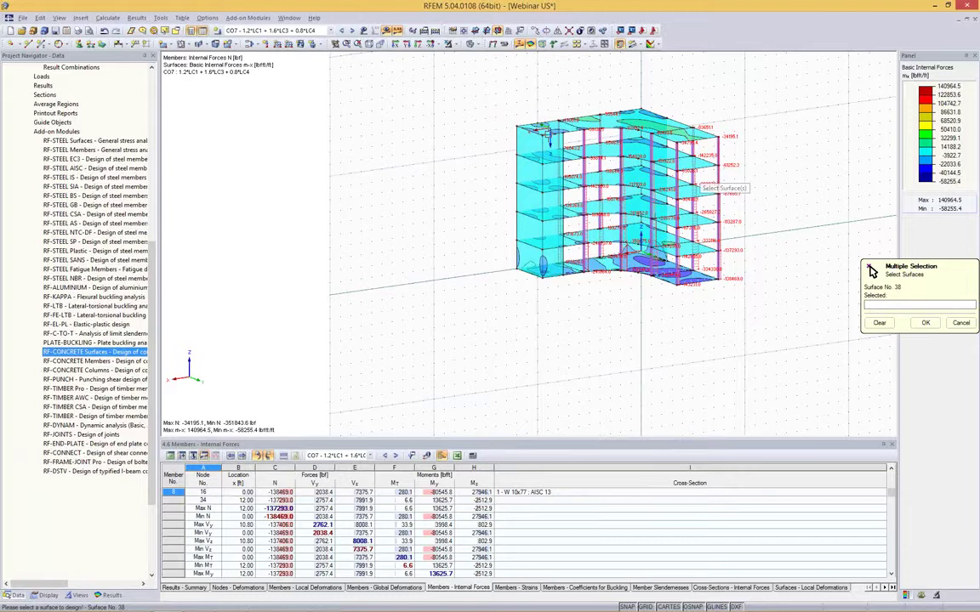
click(544, 119)
click(630, 115)
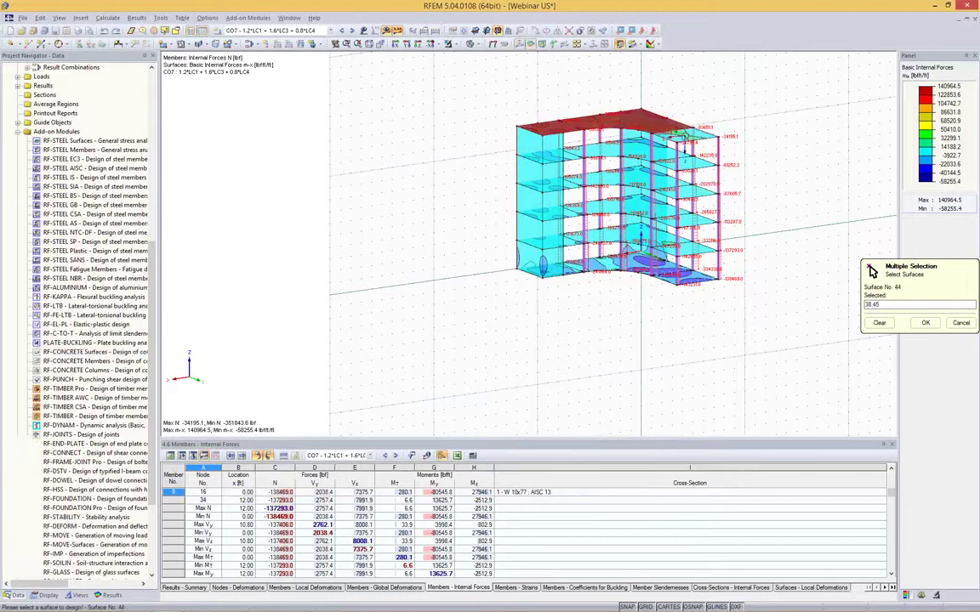
click(684, 136)
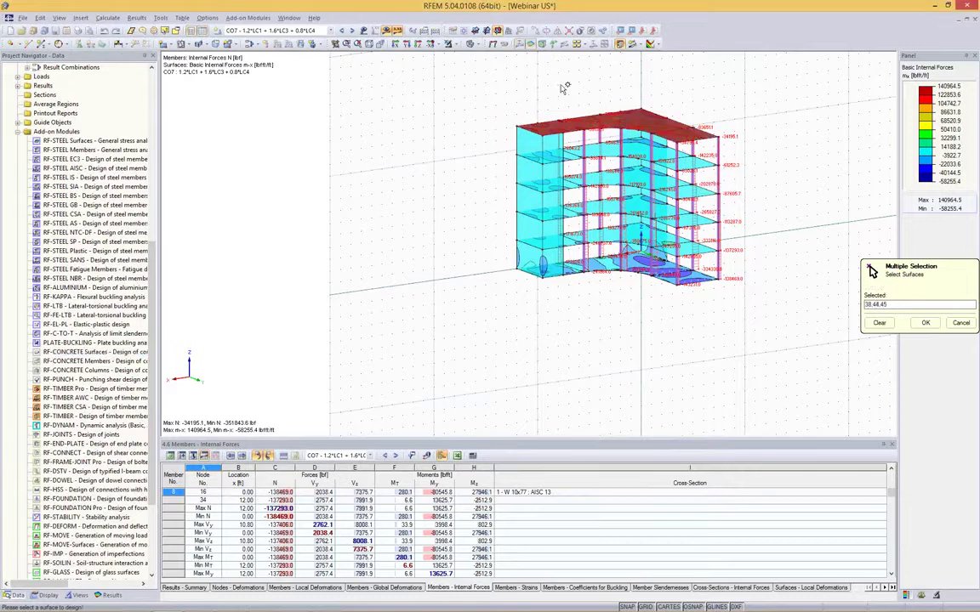
click(926, 323)
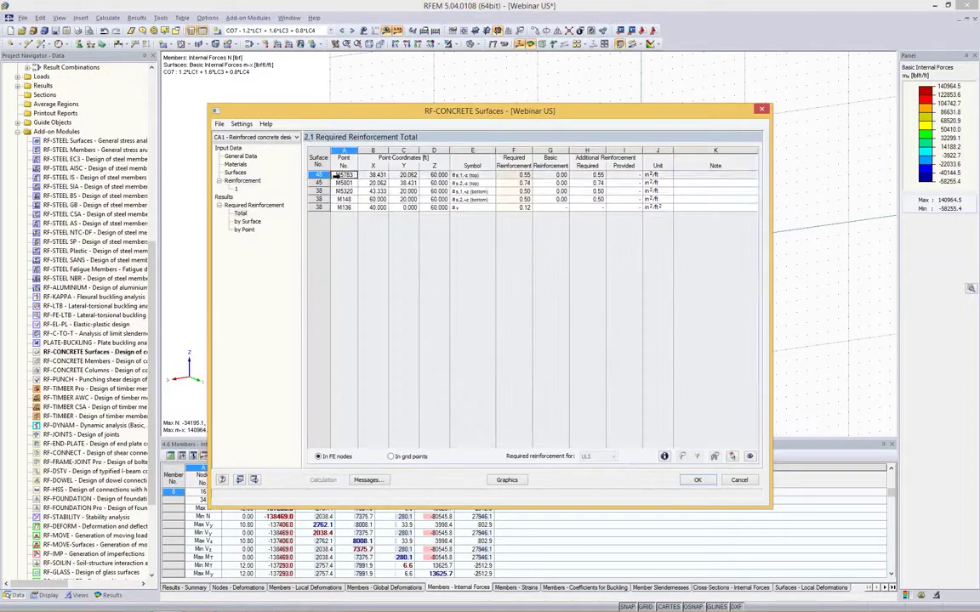
Open the design details for mesh point M5783 of surface 45 and expand its linear static bending moments
click(653, 176)
drag(654, 181, 344, 207)
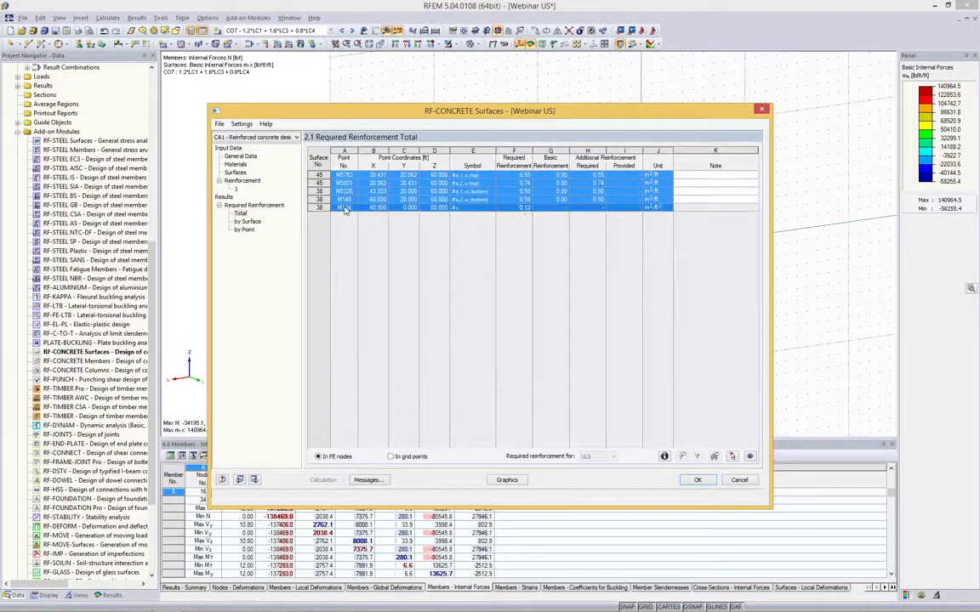
click(664, 458)
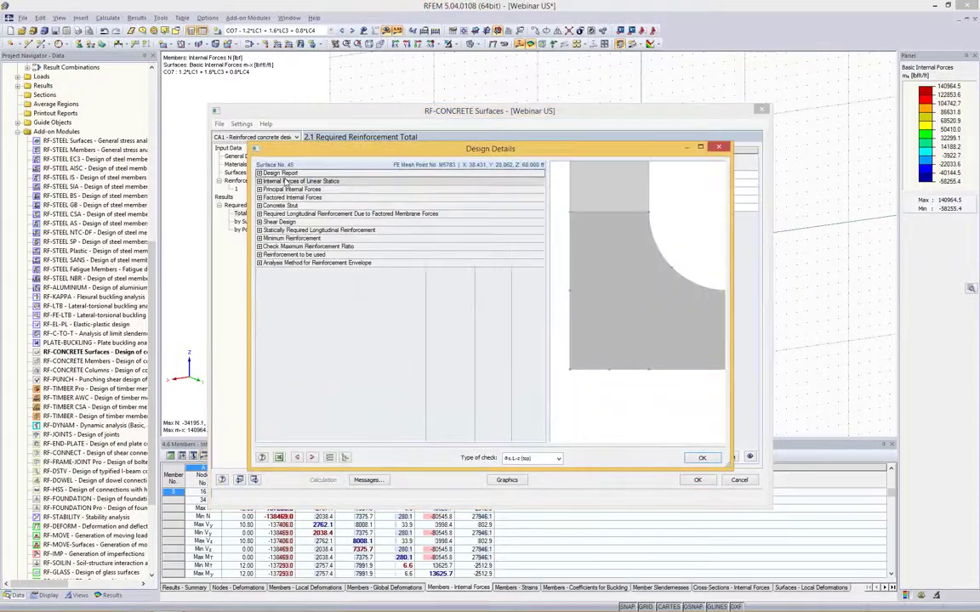
drag(297, 159, 332, 232)
click(294, 254)
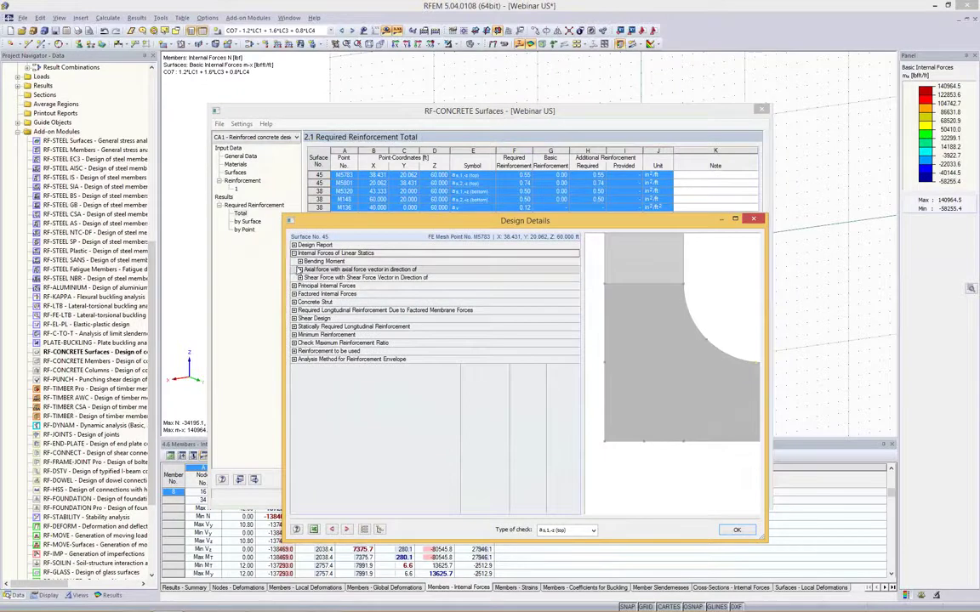
click(300, 261)
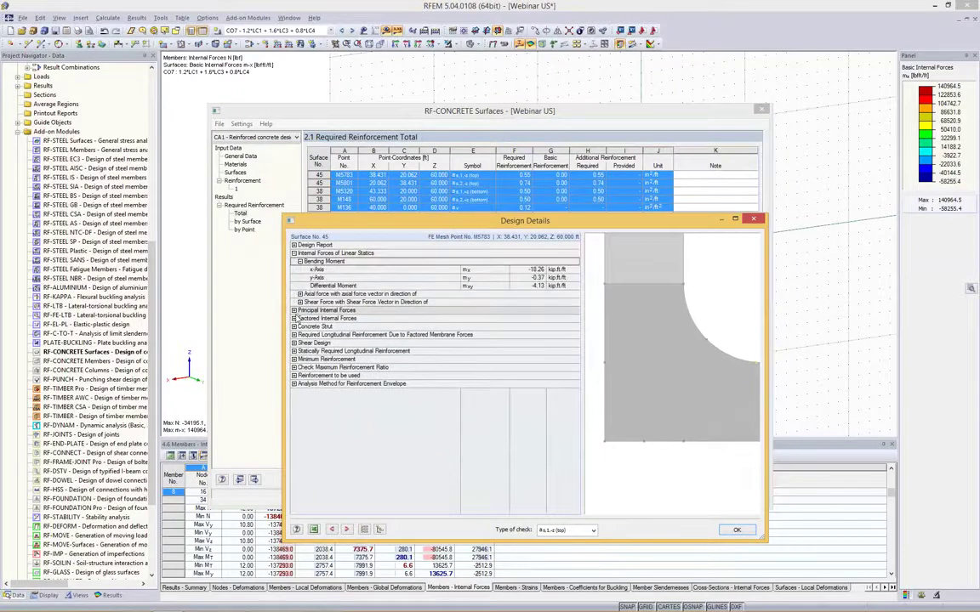
Examine the principal moments at the top surface and the shear design in the design details, and close them
click(294, 311)
click(299, 318)
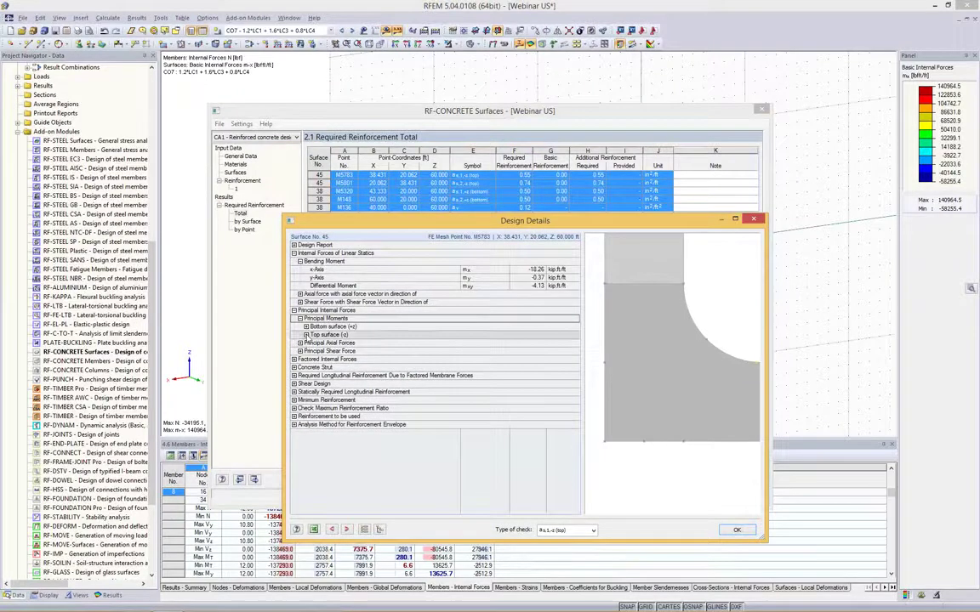
click(306, 335)
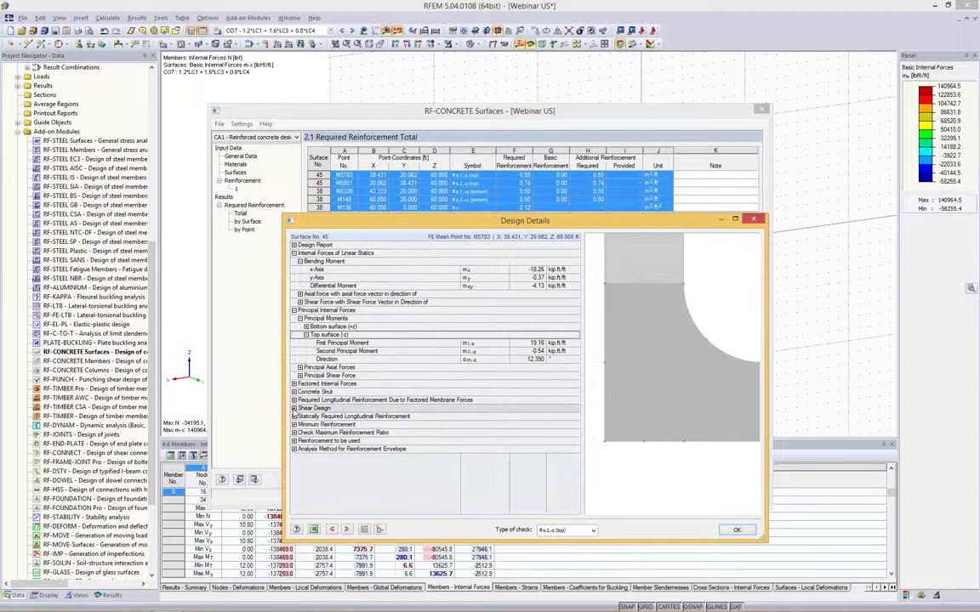
click(294, 409)
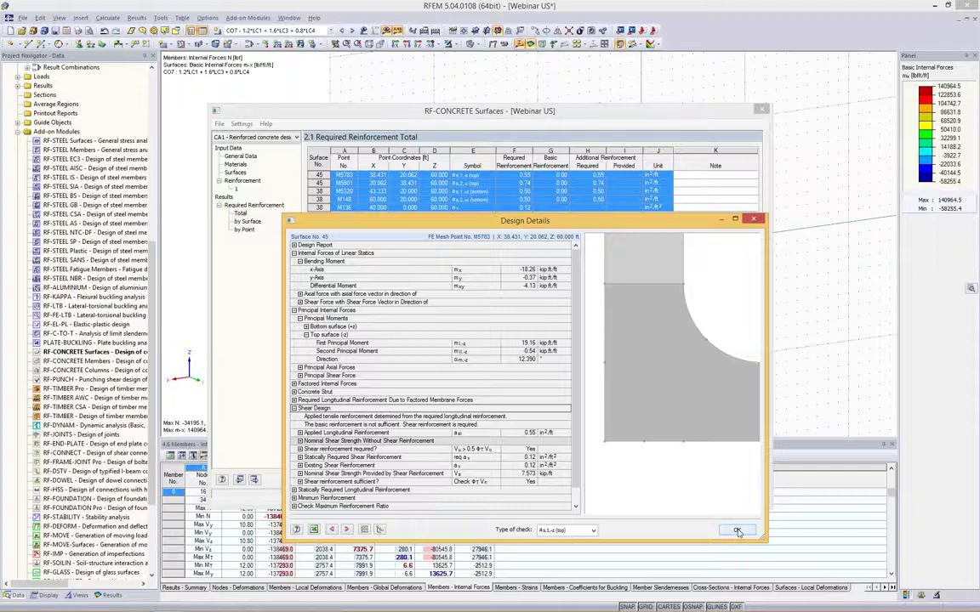
drag(536, 225, 512, 158)
click(714, 464)
Highlight all rows of the total required reinforcement table to review the governing points and reinforcement areas
click(561, 182)
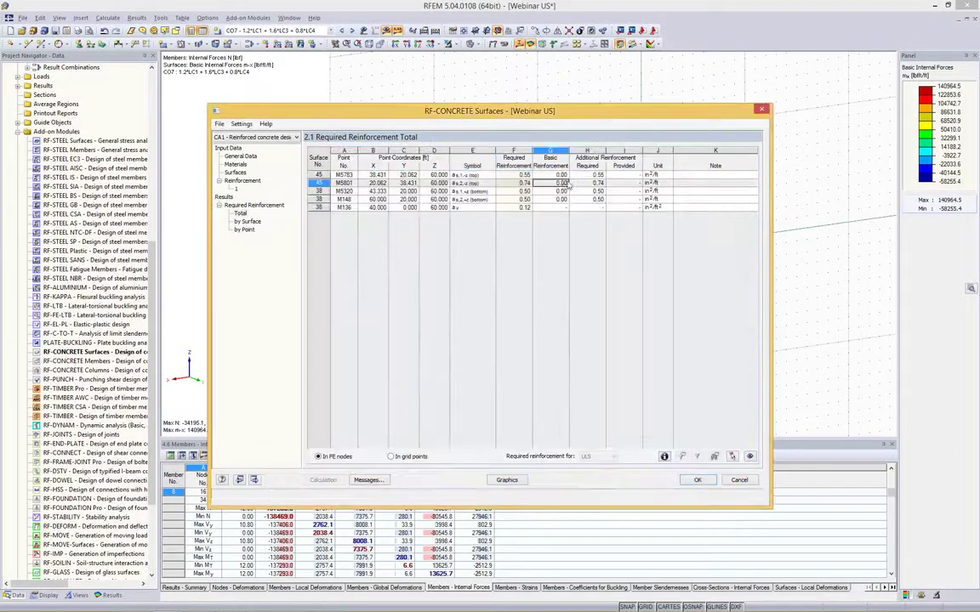
drag(657, 176, 402, 208)
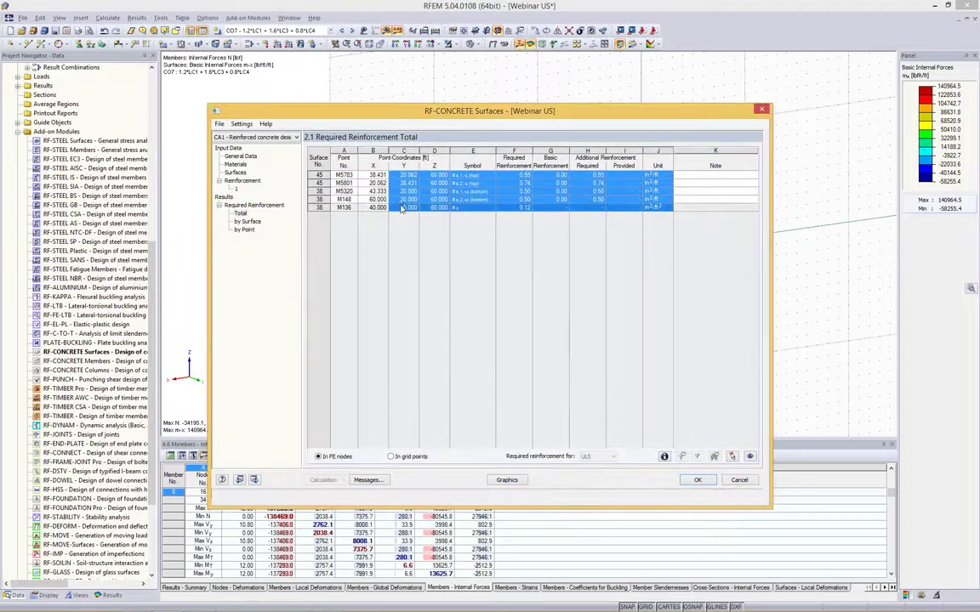
click(349, 175)
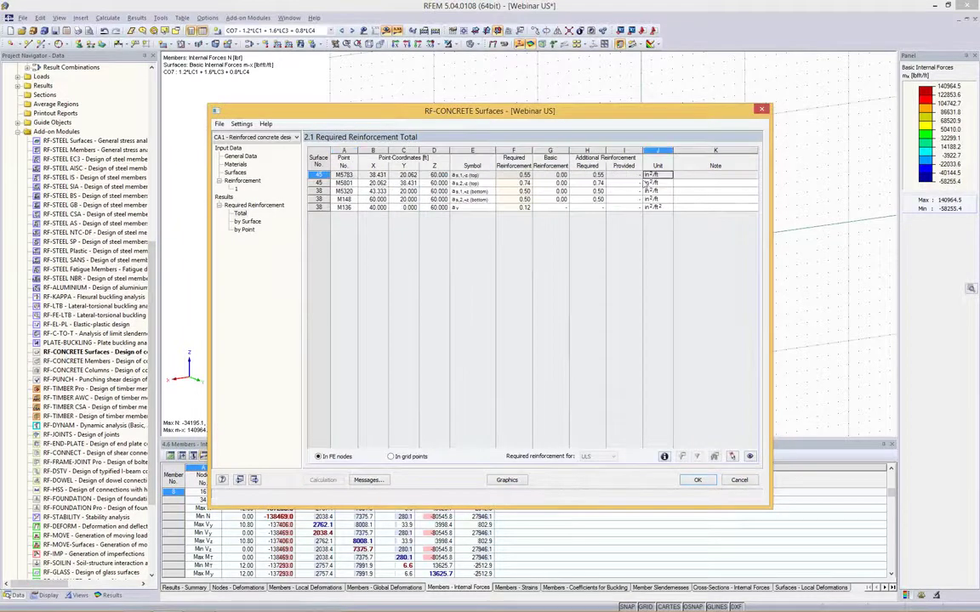
drag(651, 175, 344, 218)
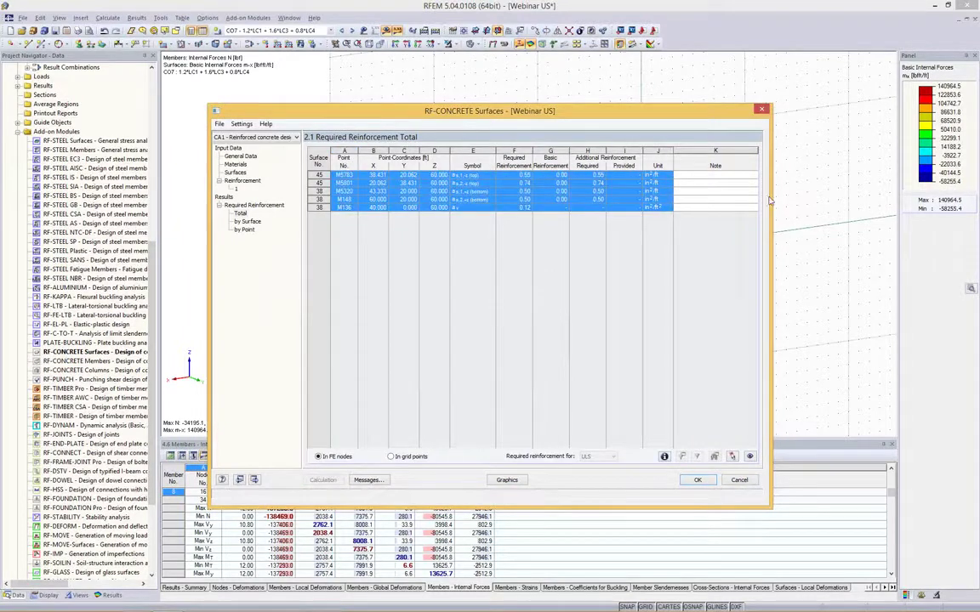
click(678, 183)
drag(658, 176, 332, 208)
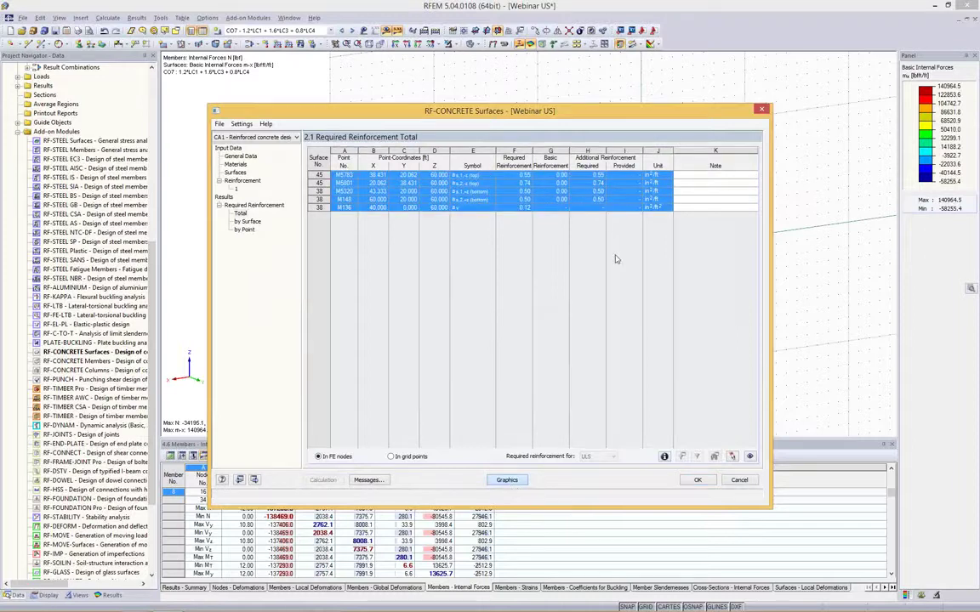
Display the required top reinforcement graphically on the roof slab, expand the shear reinforcement results, and inspect the whole building in isometric view
scroll(604, 104, up, 5)
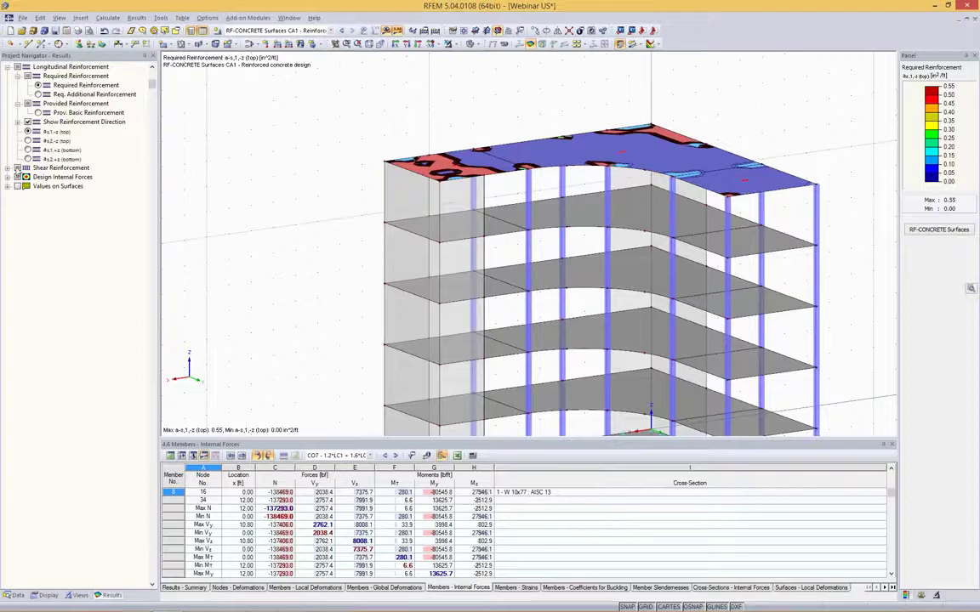
click(9, 168)
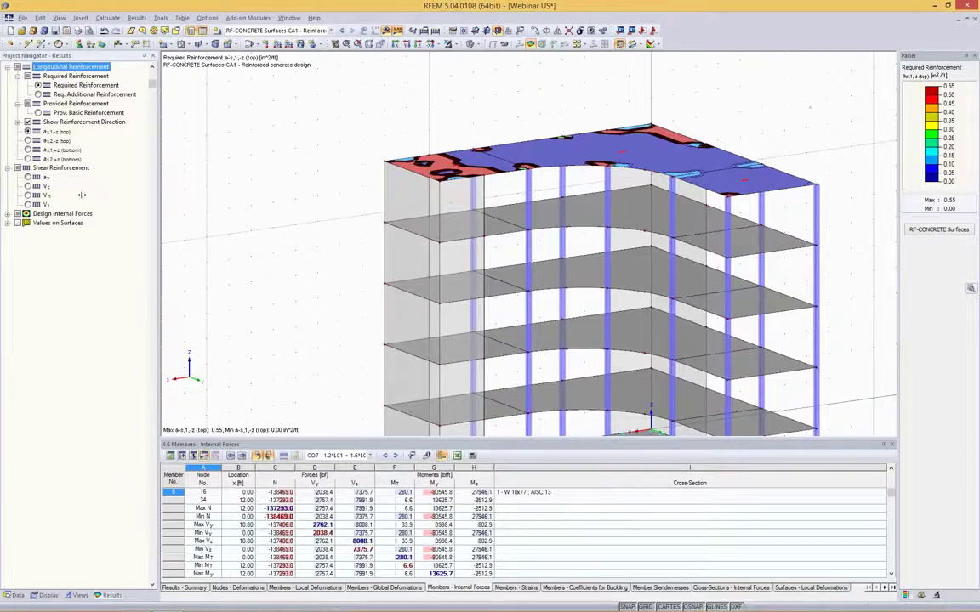
middle_drag(737, 140, 726, 159)
scroll(636, 134, up, 5)
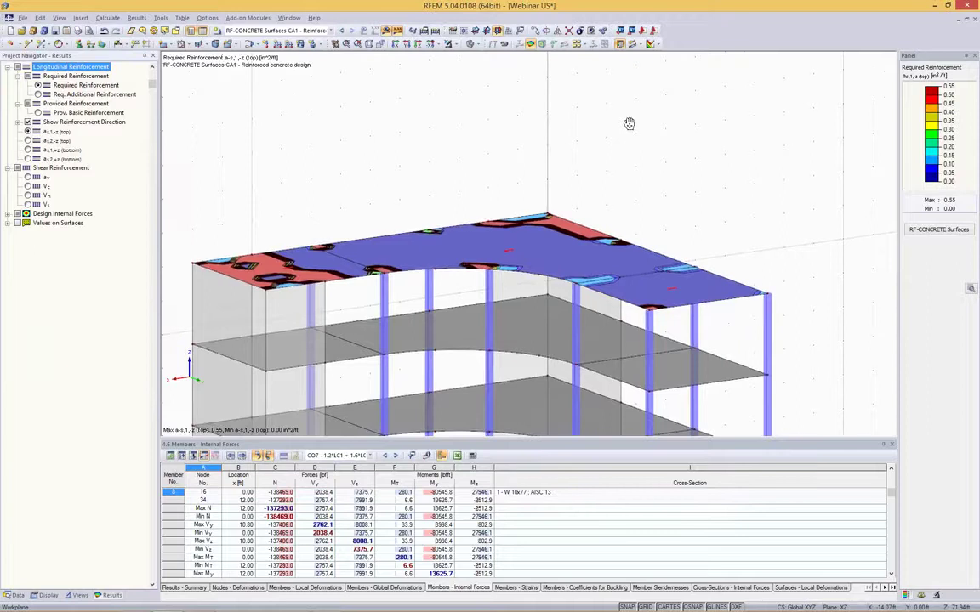
middle_drag(625, 123, 464, 173)
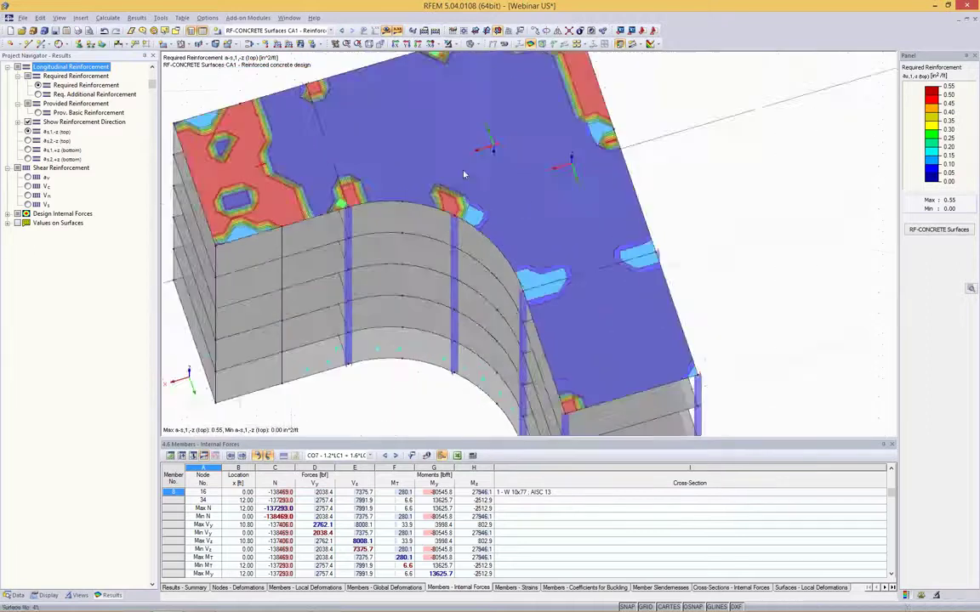
click(371, 47)
middle_drag(656, 84, 411, 78)
scroll(411, 78, down, 1)
Check the graphic printout options for a printout report and a 3D PDF, and leave without printing
click(77, 30)
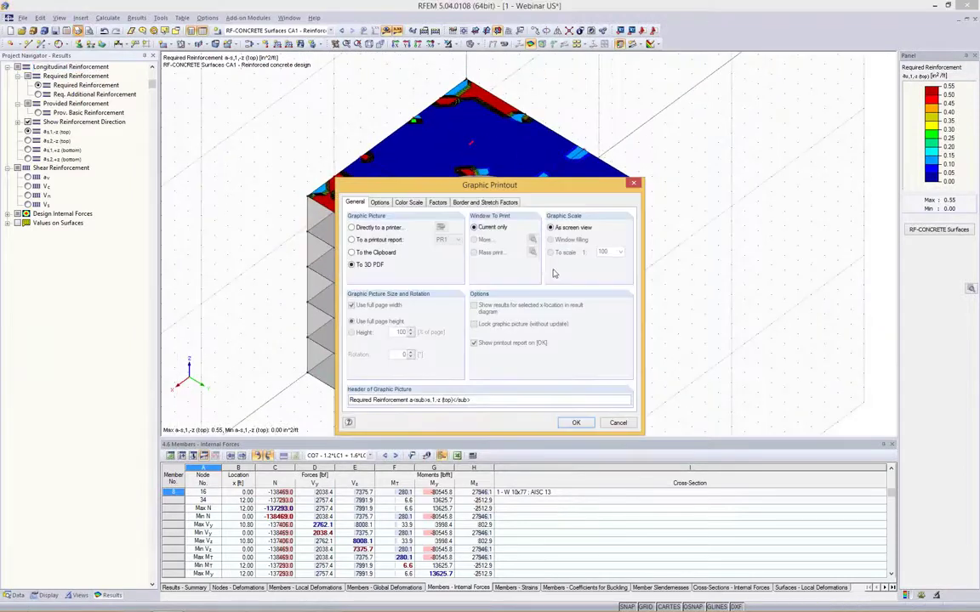
click(374, 240)
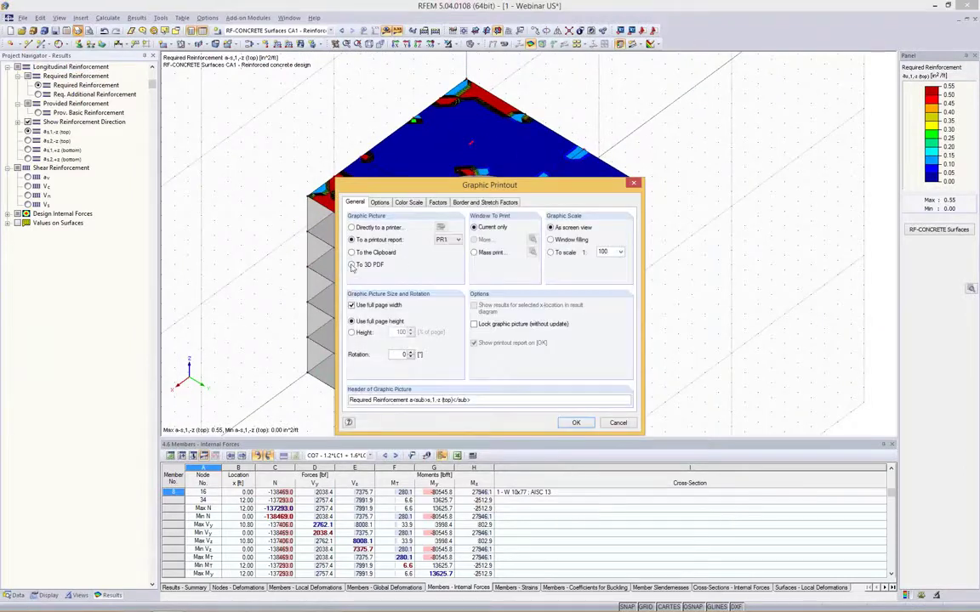
click(624, 423)
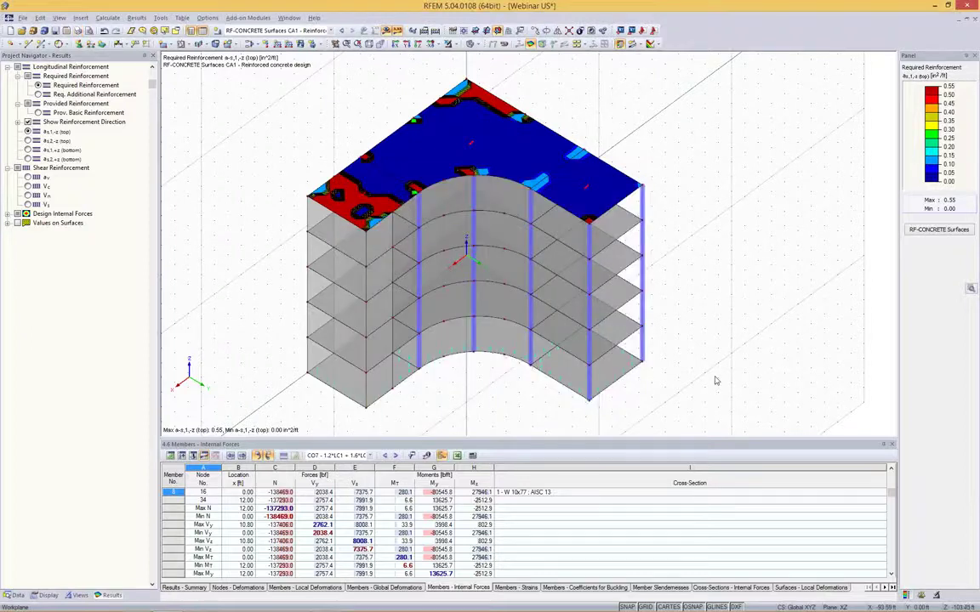
Hide the concrete reinforcement results on the building and open the RF-STEEL AISC steel member design module
click(348, 29)
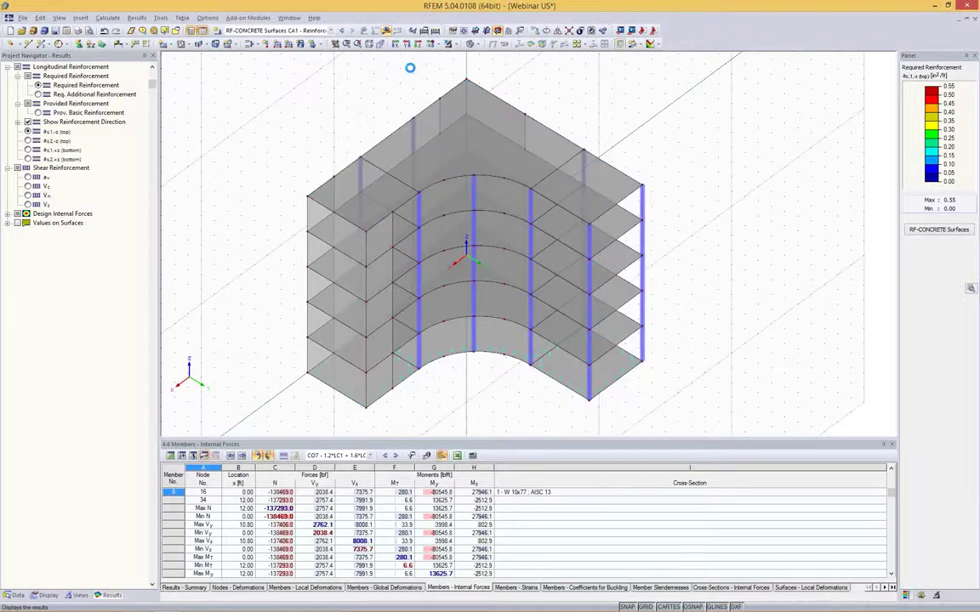
click(530, 205)
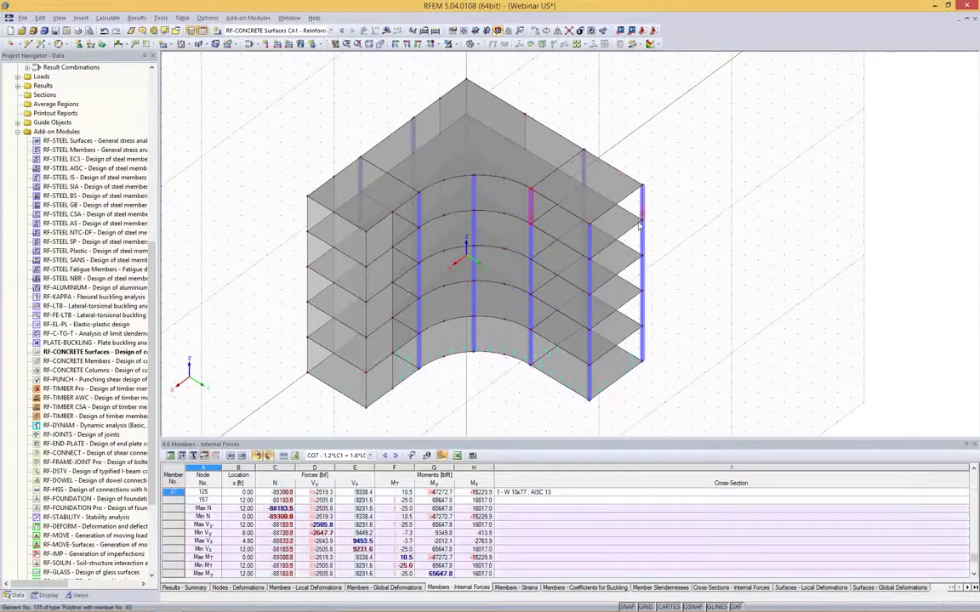
click(729, 234)
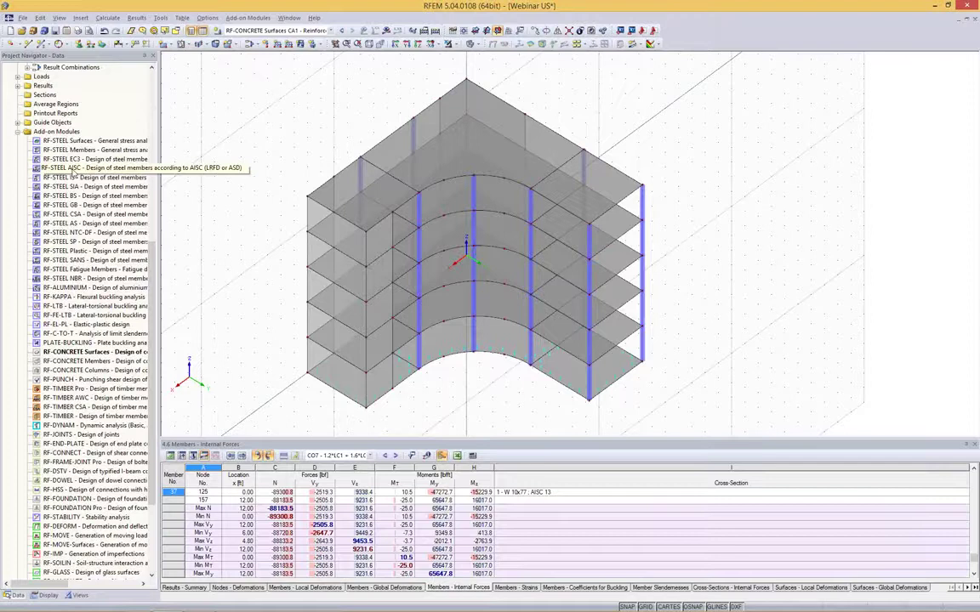
double_click(73, 169)
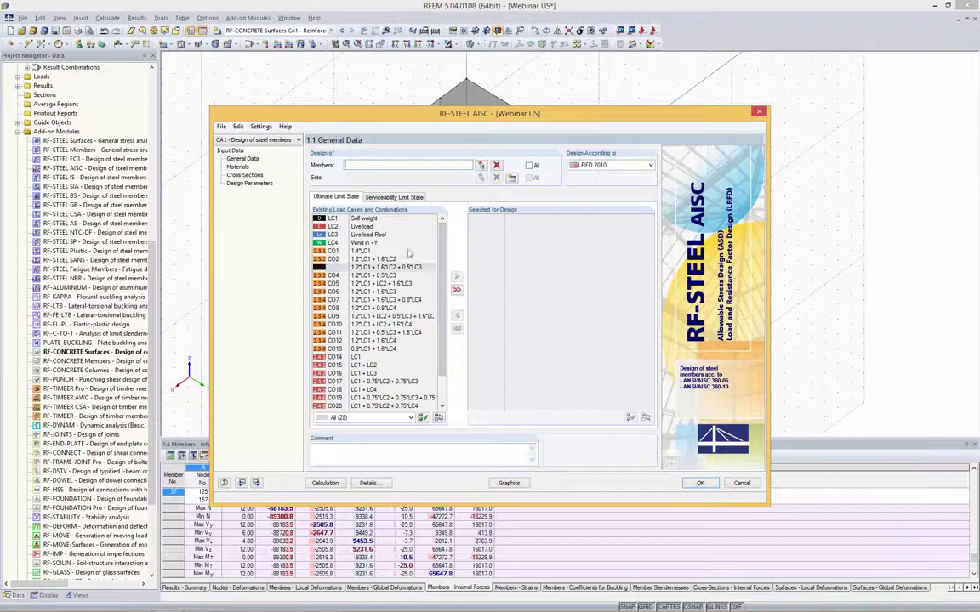
Set up the ultimate limit state design of all members to LRFD 2010 with load combination CO7
click(630, 166)
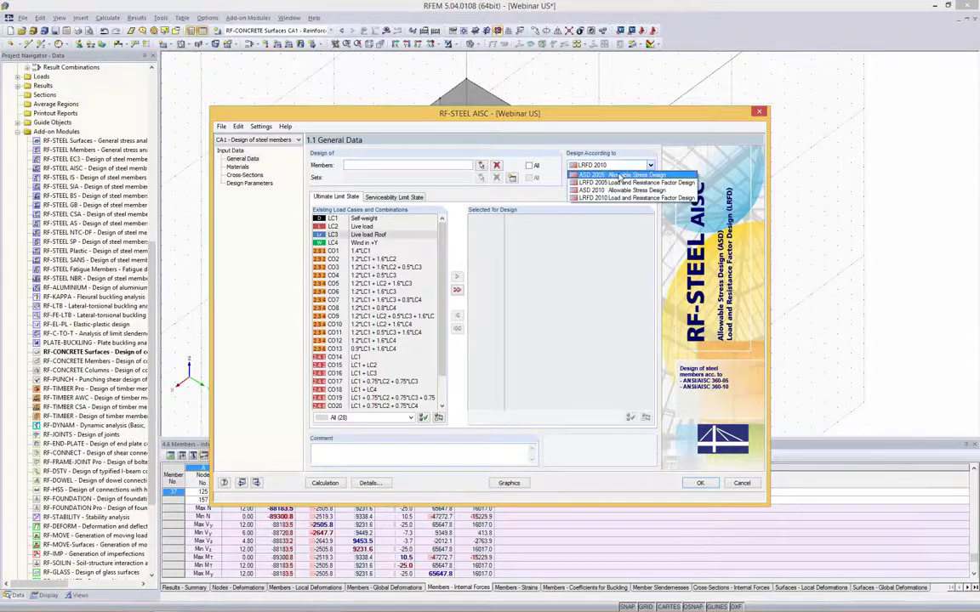
click(610, 197)
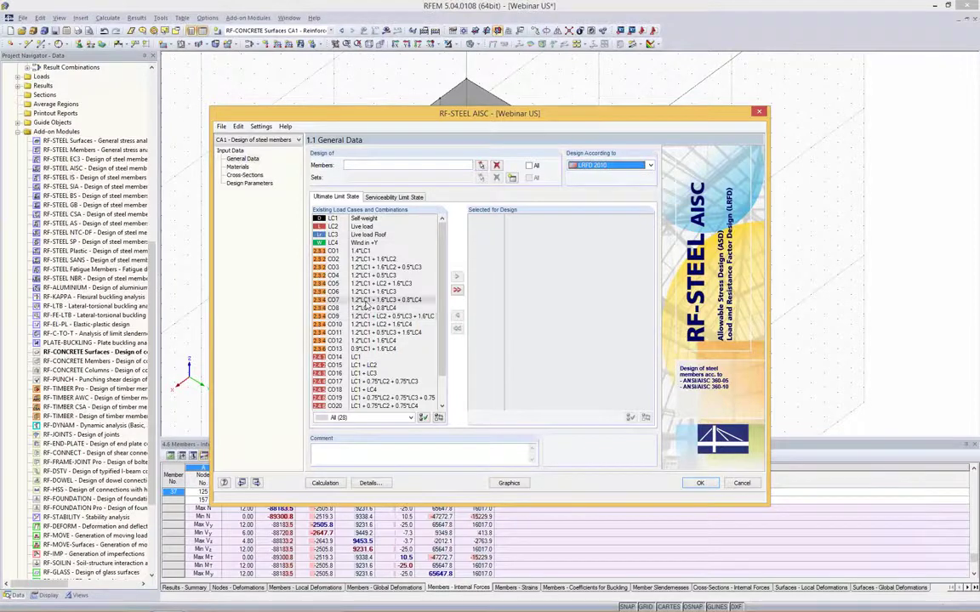
double_click(356, 300)
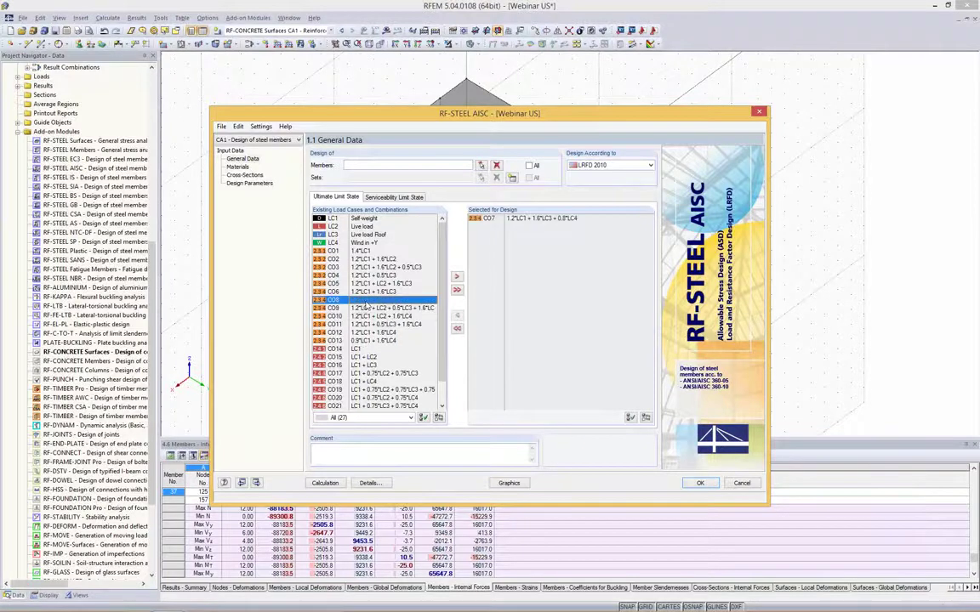
click(411, 417)
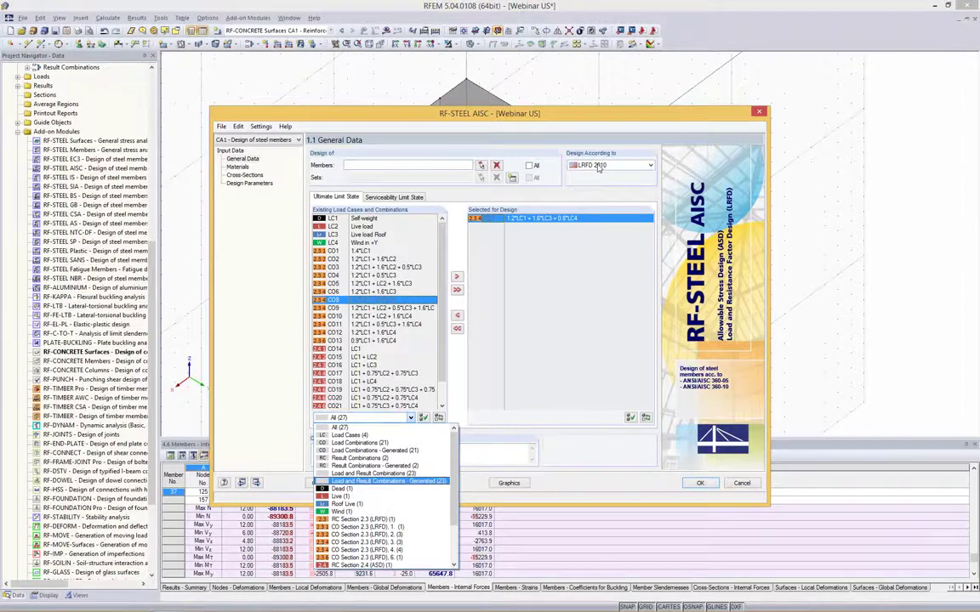
click(539, 108)
click(529, 165)
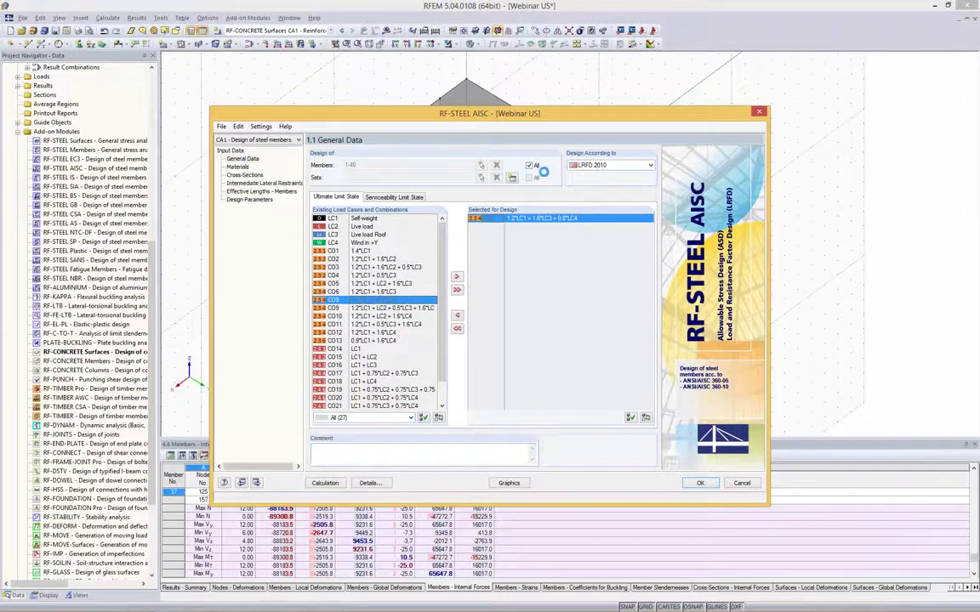
Review the properties of Steel A992 and check on the building model which members are selected for design
click(238, 167)
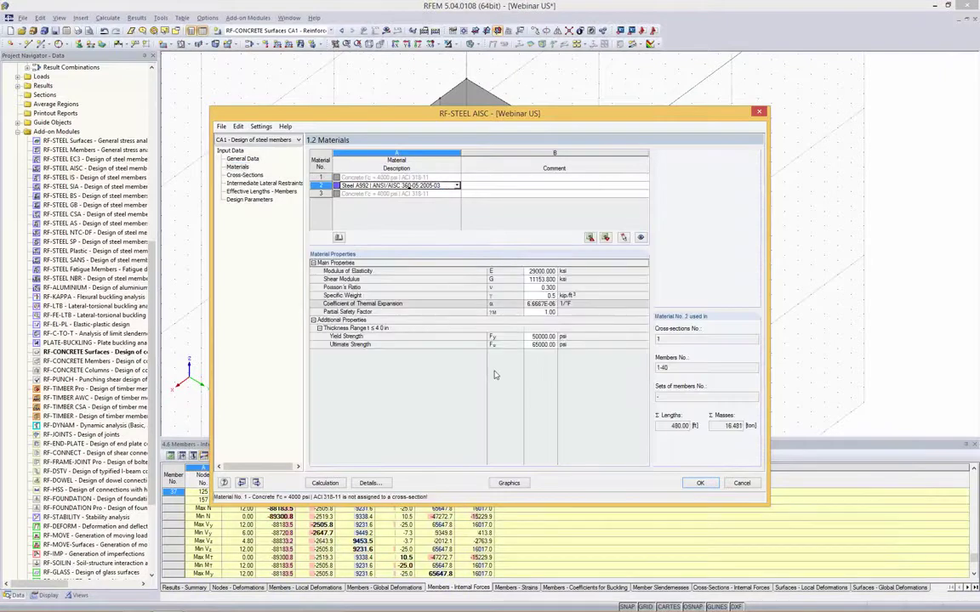
drag(546, 347, 366, 279)
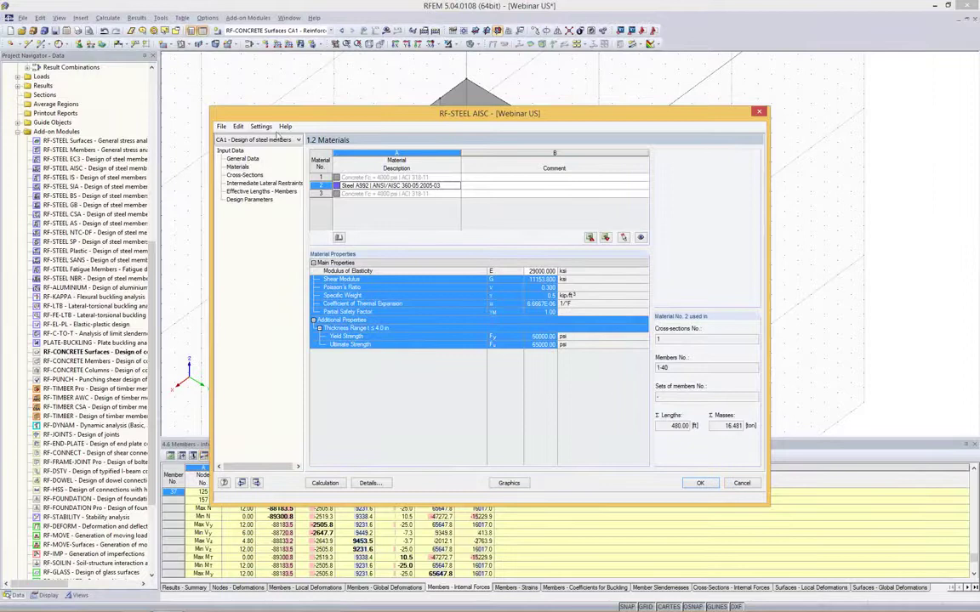
drag(285, 118, 348, 119)
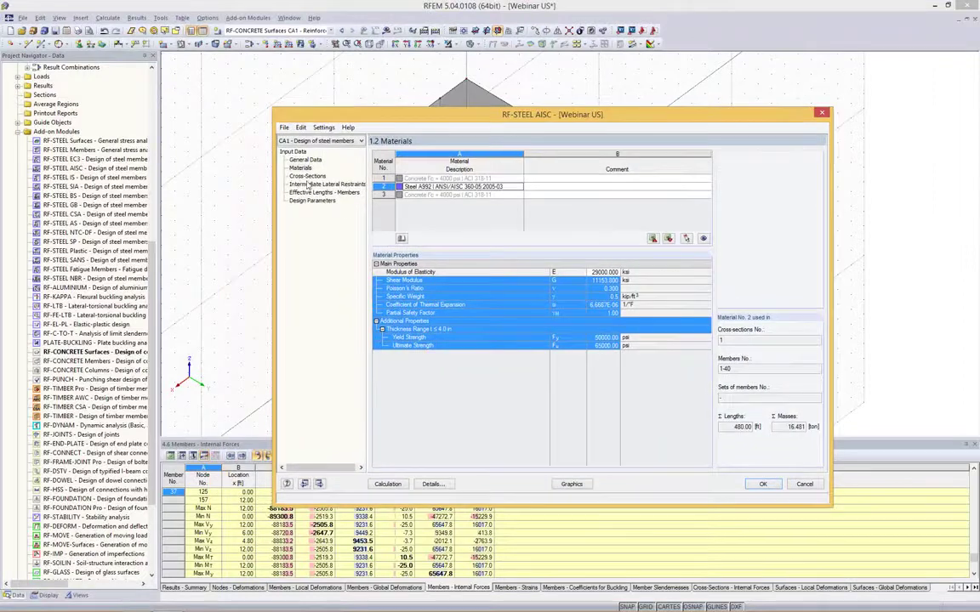
drag(431, 119, 406, 342)
click(295, 379)
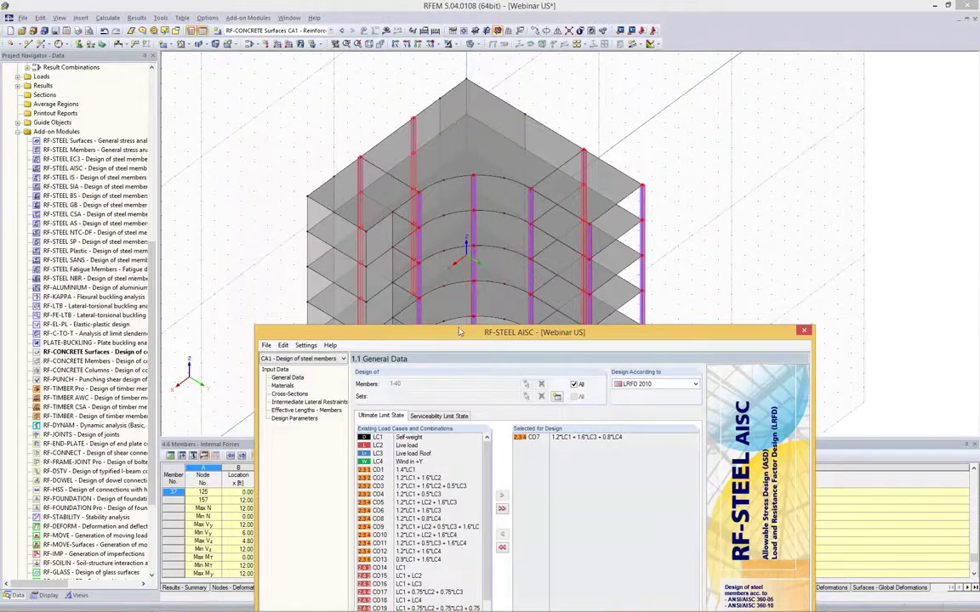
drag(460, 332, 469, 79)
Examine the W 10x77 column cross-section and its optimization options, leaving optimization set to No
click(295, 141)
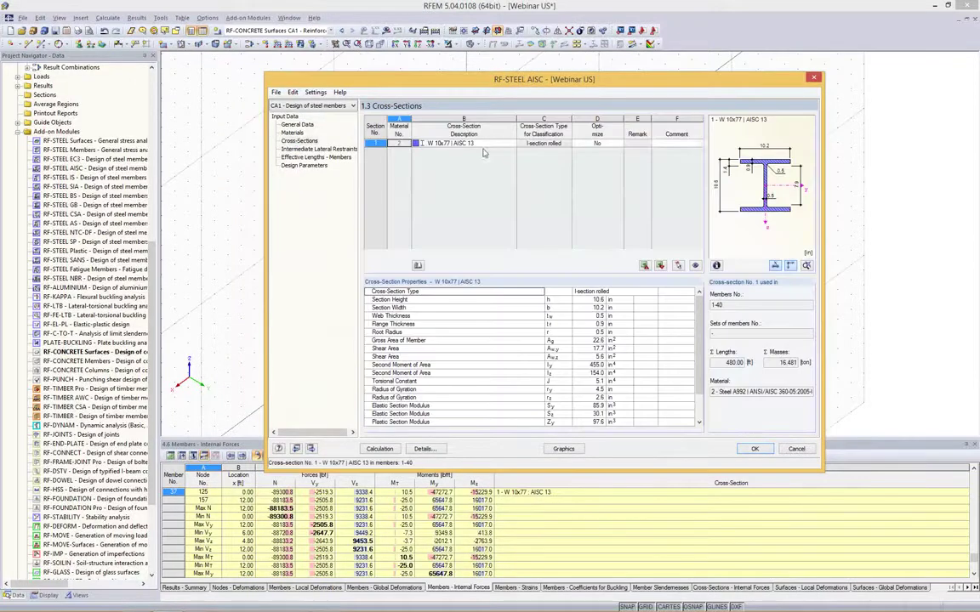
click(620, 145)
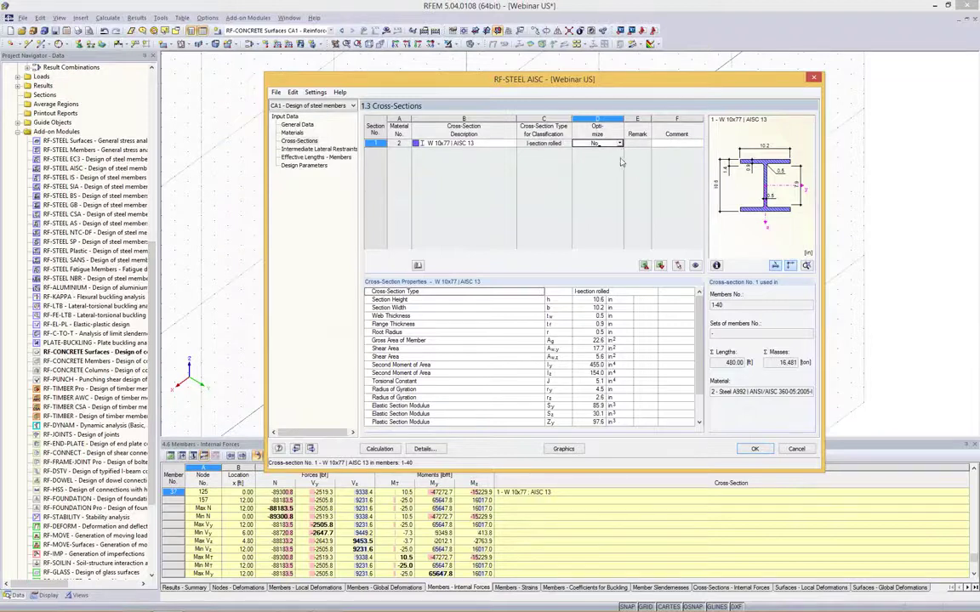
click(621, 144)
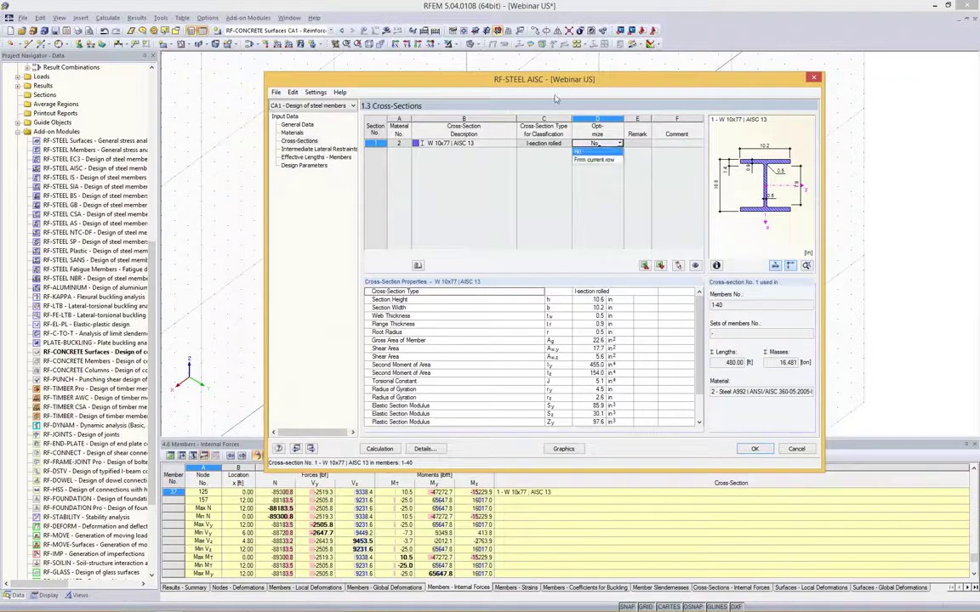
click(298, 143)
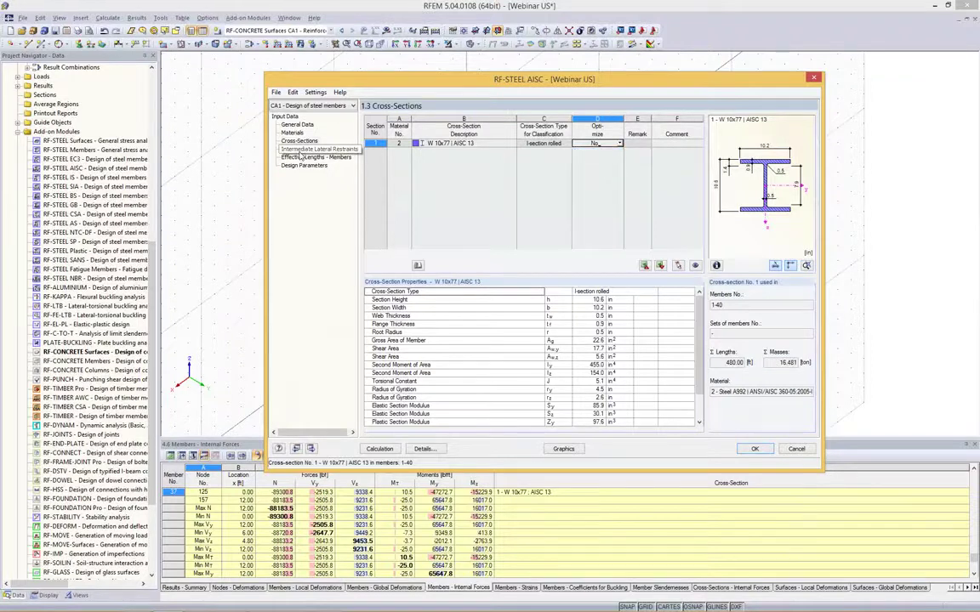
Review the intermediate lateral restraints and the effective lengths for buckling of the members
click(299, 151)
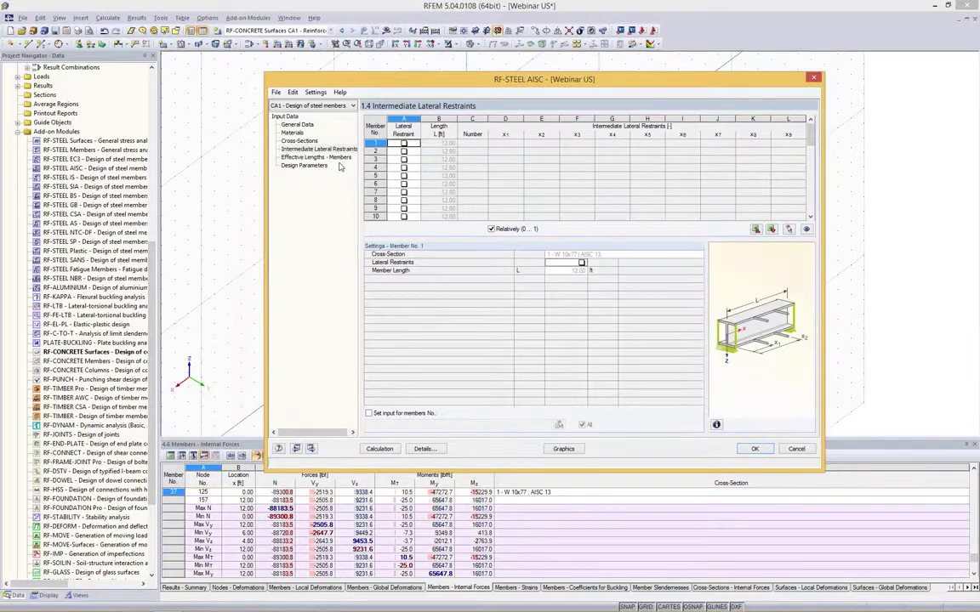
click(337, 159)
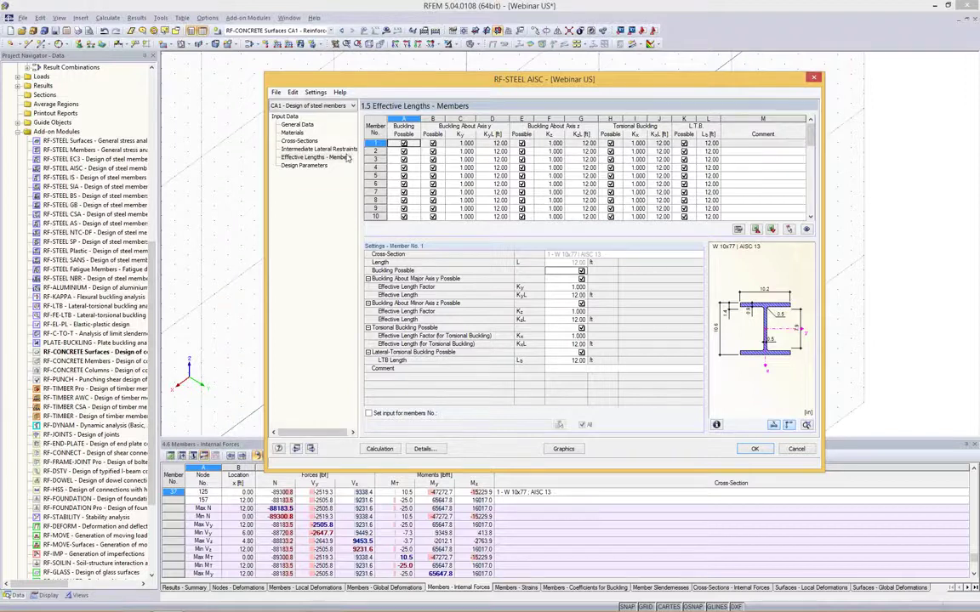
click(313, 150)
click(314, 158)
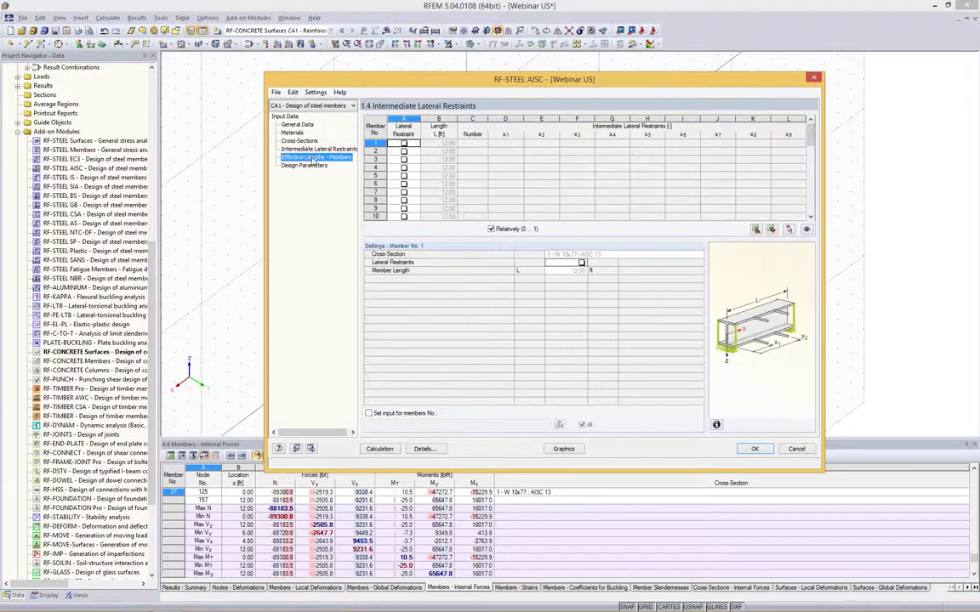
Check the design parameters, calculate the steel design, and review its results by load case, cross-section and member
click(305, 165)
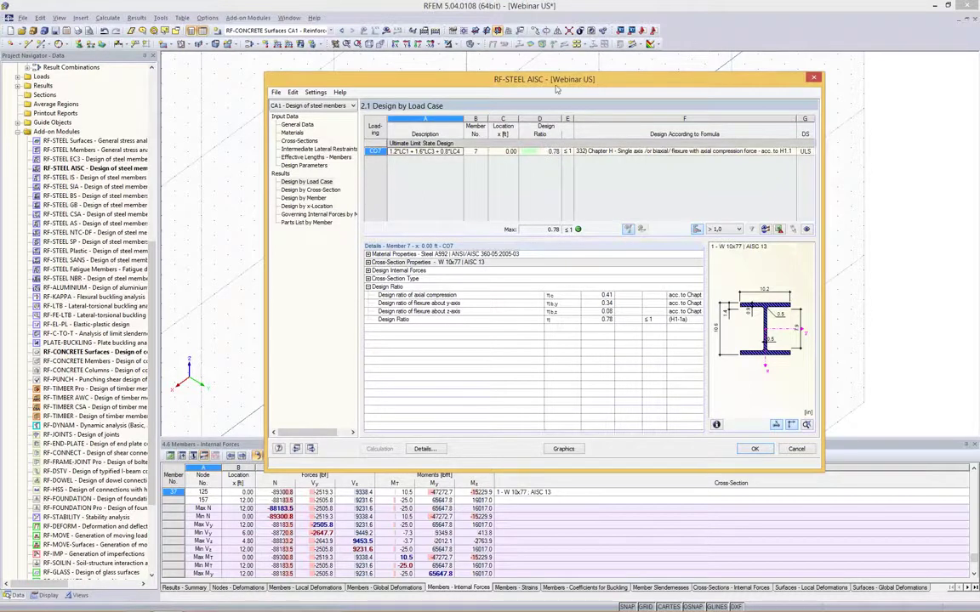
click(313, 190)
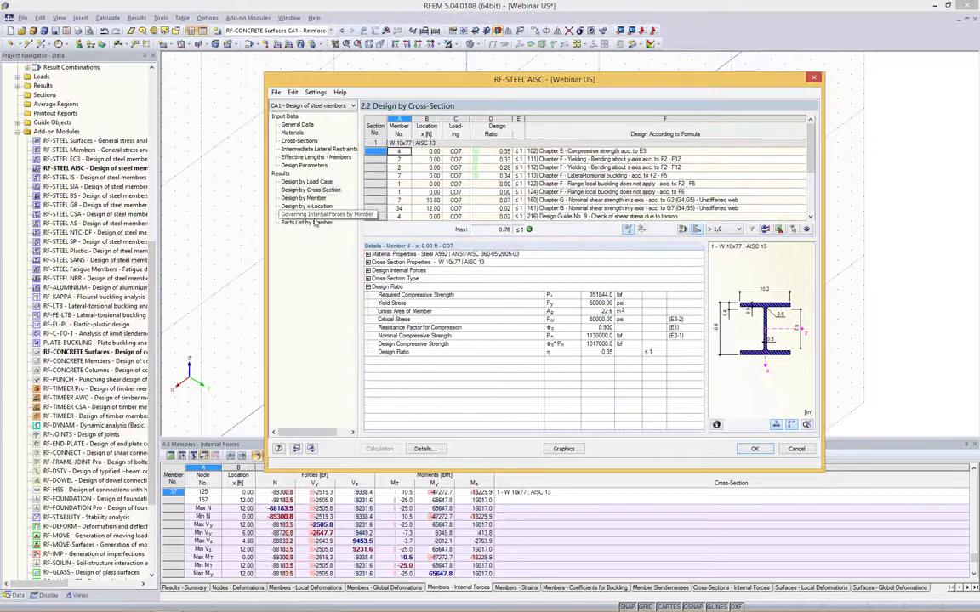
click(308, 199)
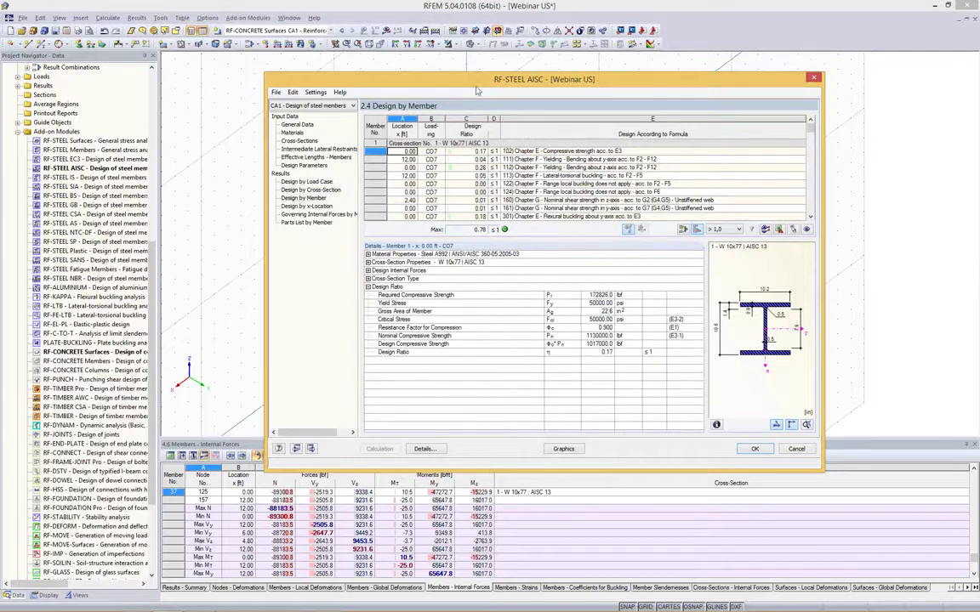
Bring up the design checks of member 2 with its location visible on the building model
drag(451, 93, 126, 87)
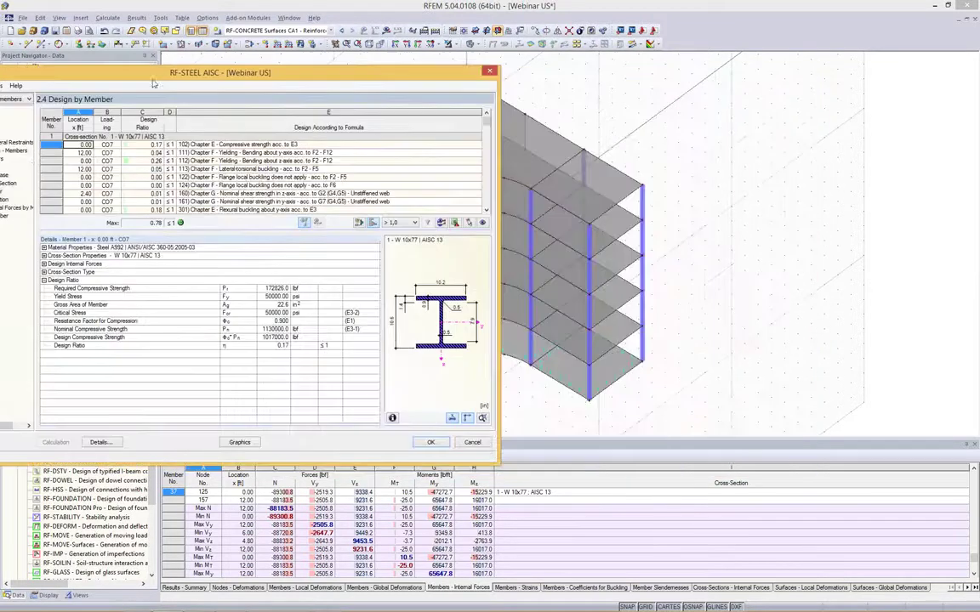
drag(377, 83, 832, 108)
scroll(598, 199, down, 5)
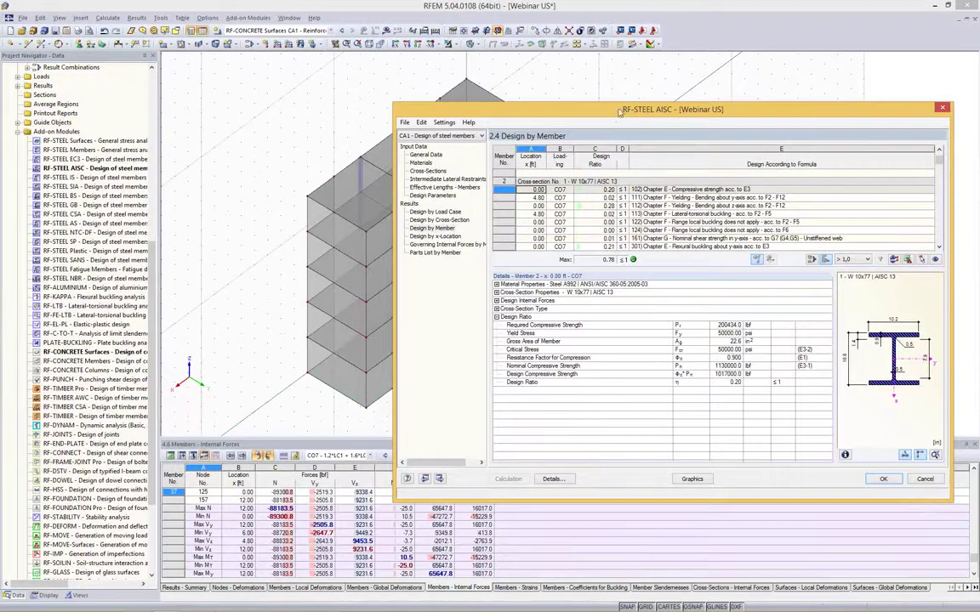
drag(616, 111, 654, 77)
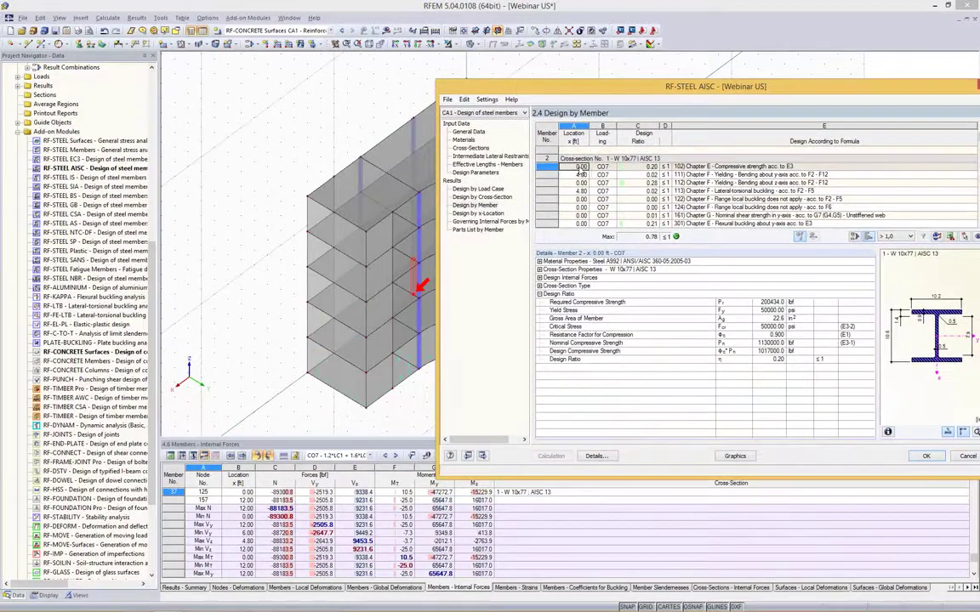
Examine member 2's y-axis yielding and compressive strength checks with its design internal forces, and close the steel design module
click(580, 176)
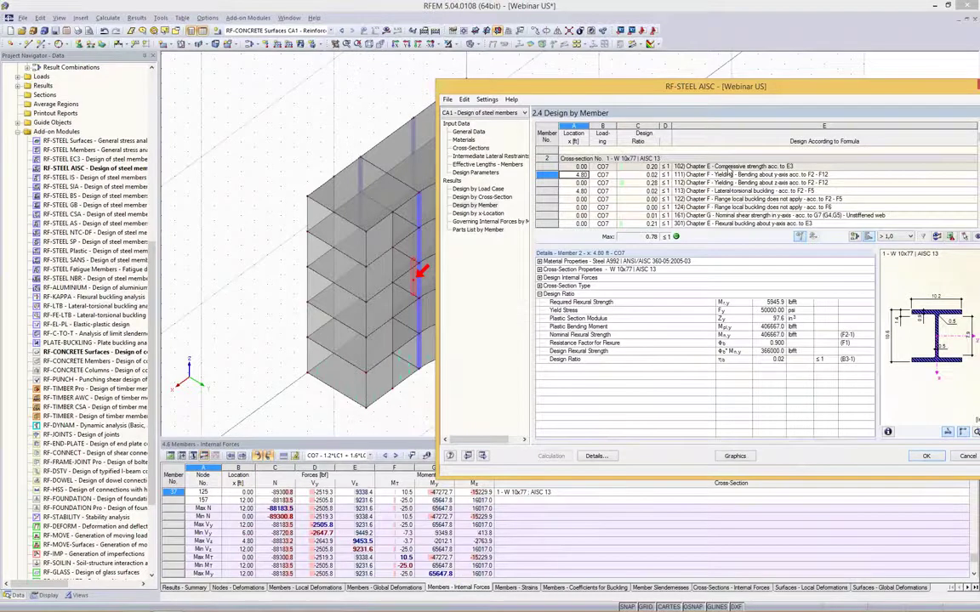
click(816, 167)
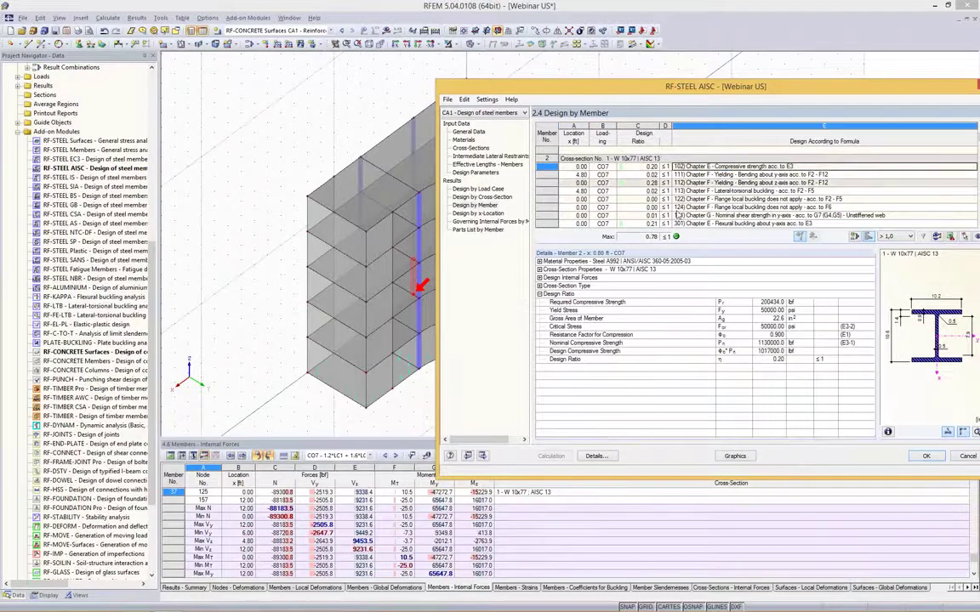
click(539, 277)
click(726, 393)
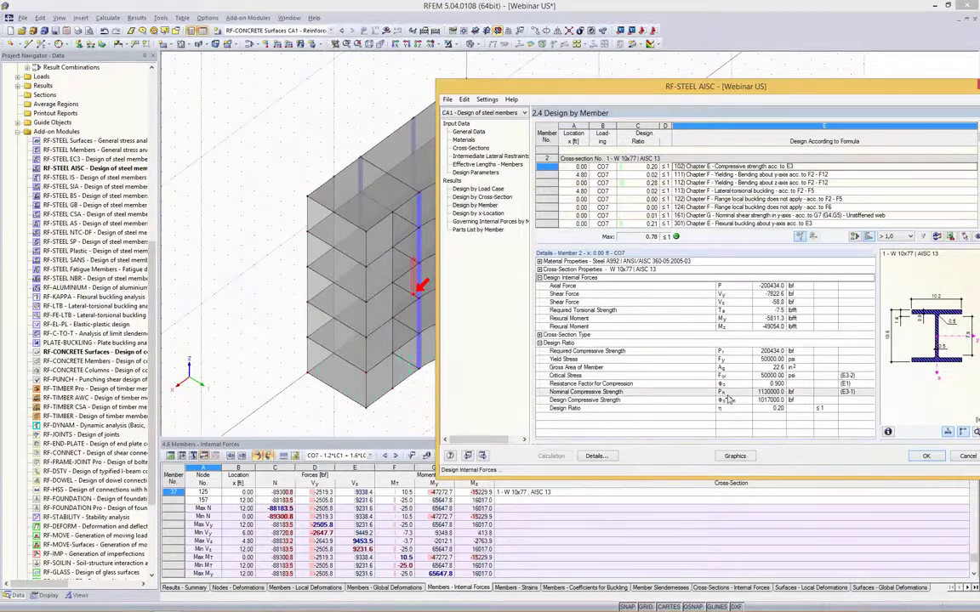
click(927, 458)
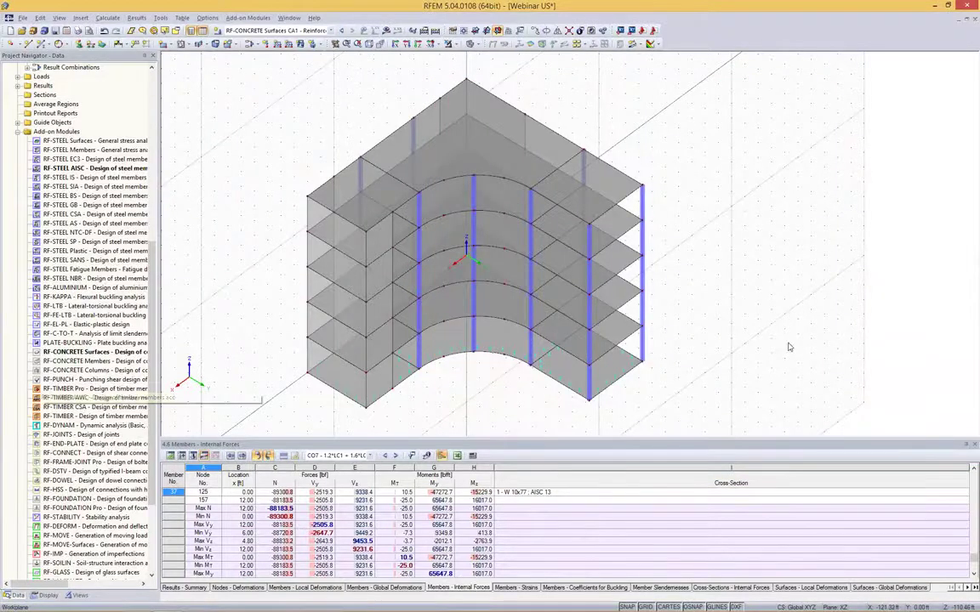
View the building from a nearly horizontal angle, look through the available add-on modules, and collapse their list
ctrl+middle_drag(787, 343, 761, 215)
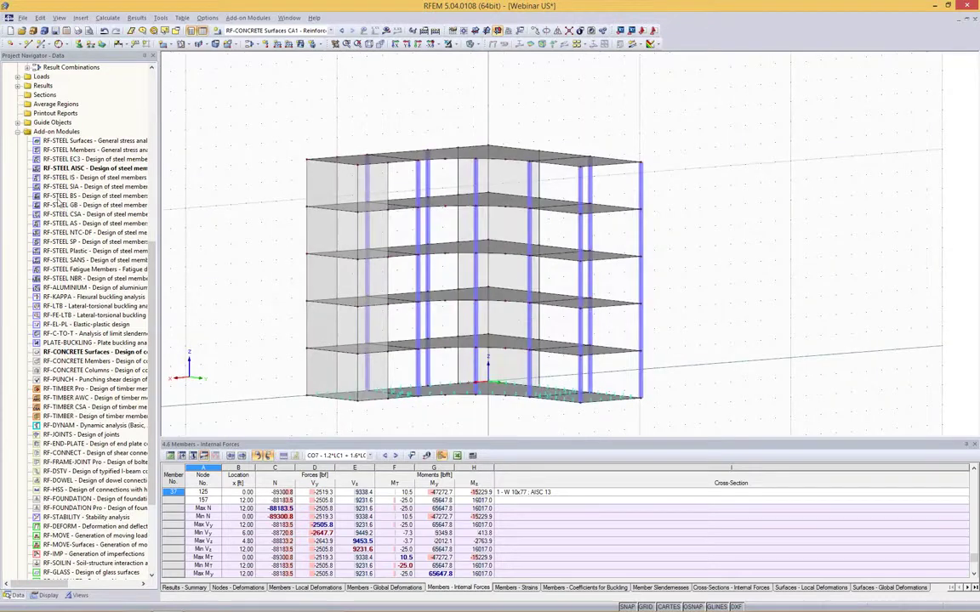
scroll(153, 384, down, 4)
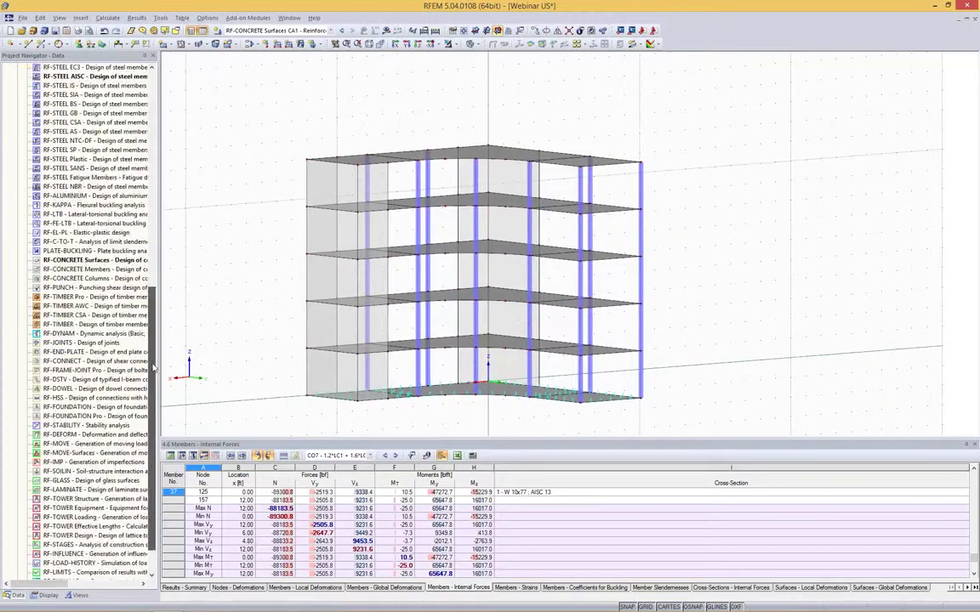
scroll(153, 384, down, 1)
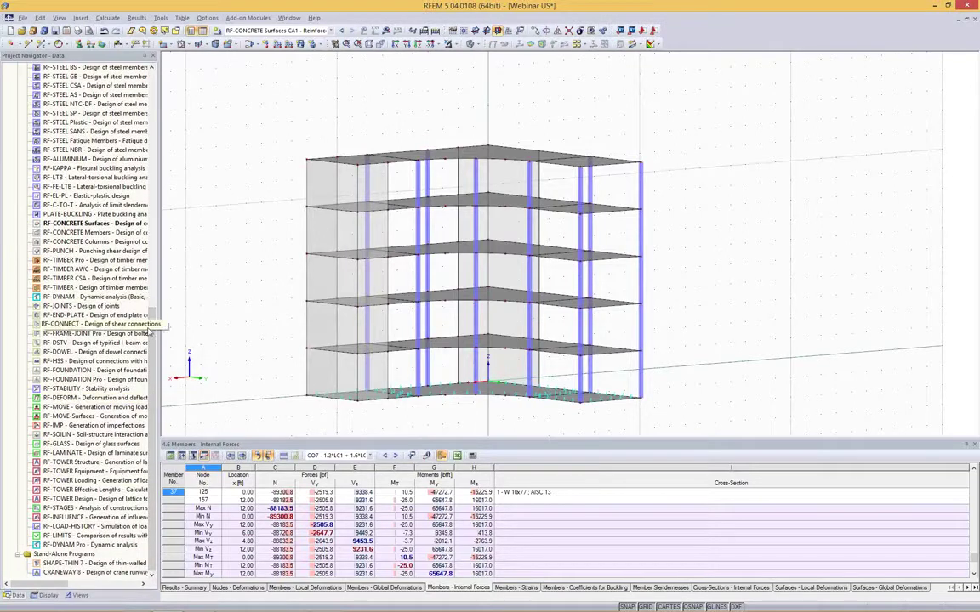
scroll(155, 322, up, 11)
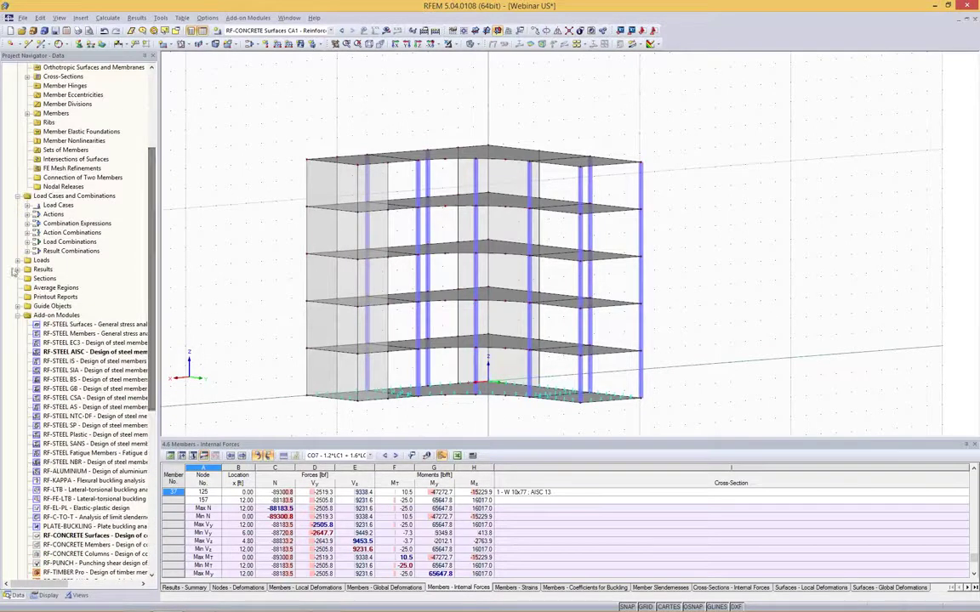
click(17, 316)
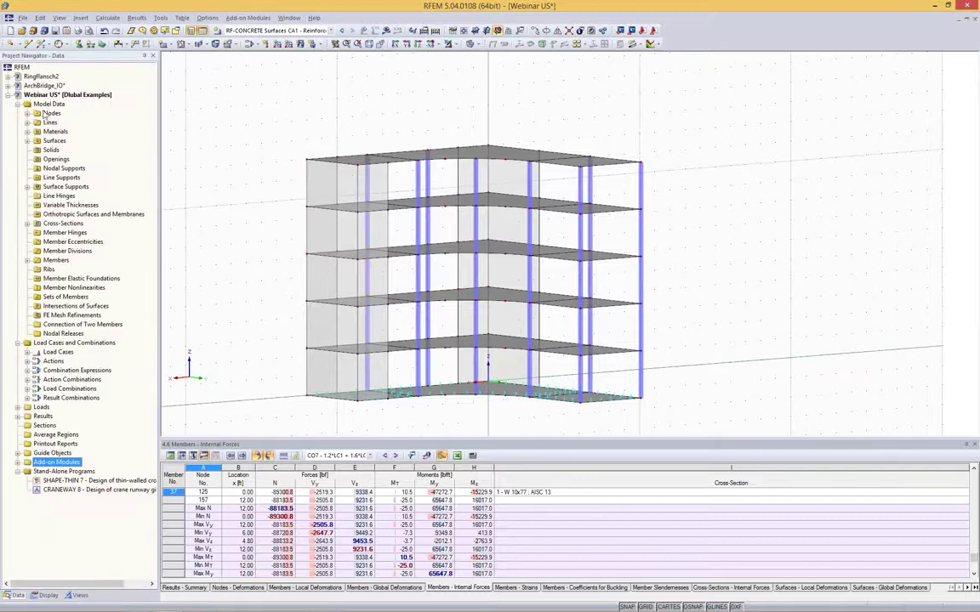
Switch to the Ringflansch2 model and examine its equivalent stress results for LC1 from the side, from above and at an angle
click(265, 87)
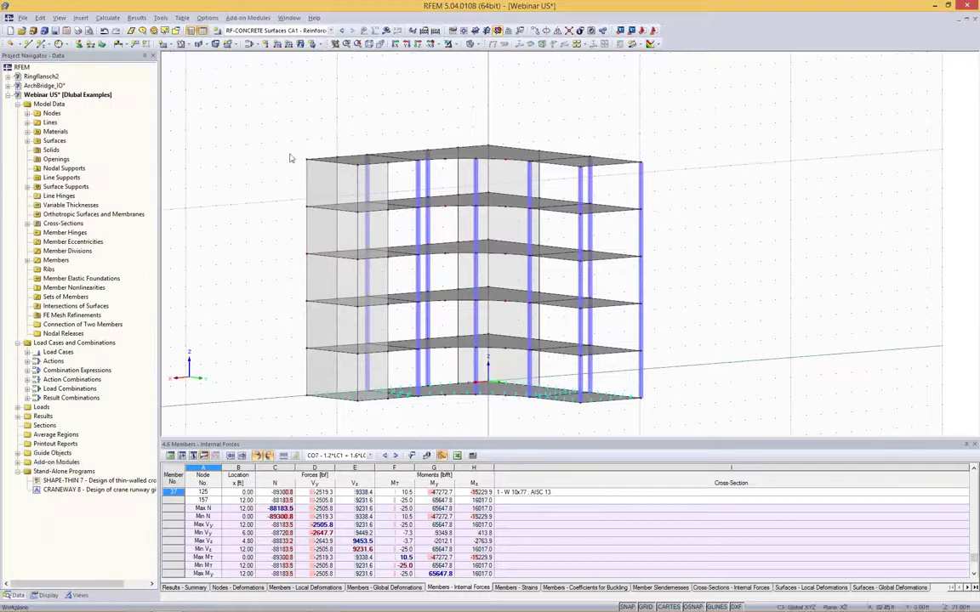
double_click(50, 77)
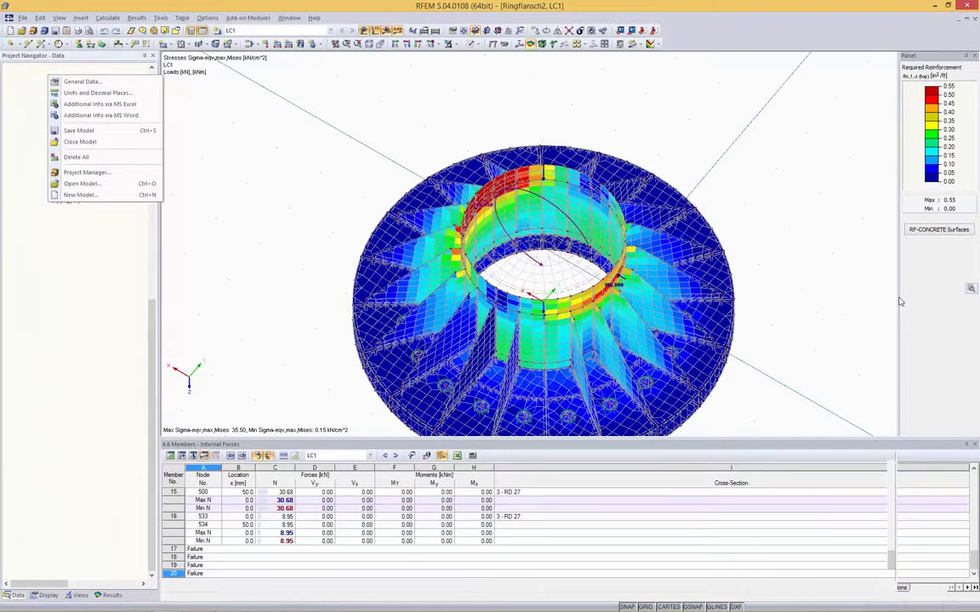
scroll(811, 310, down, 3)
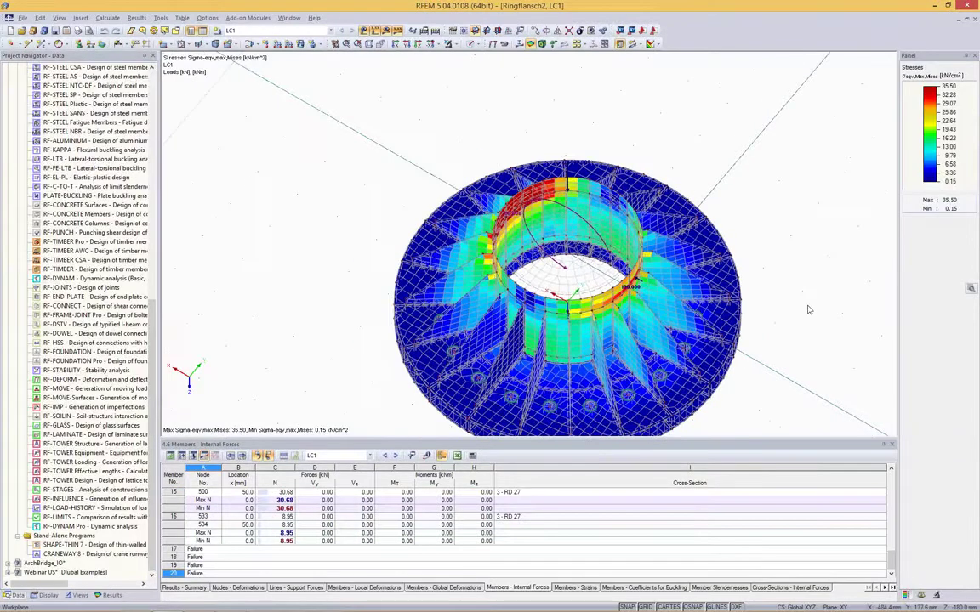
ctrl+middle_drag(805, 406, 525, 294)
ctrl+middle_drag(491, 354, 538, 213)
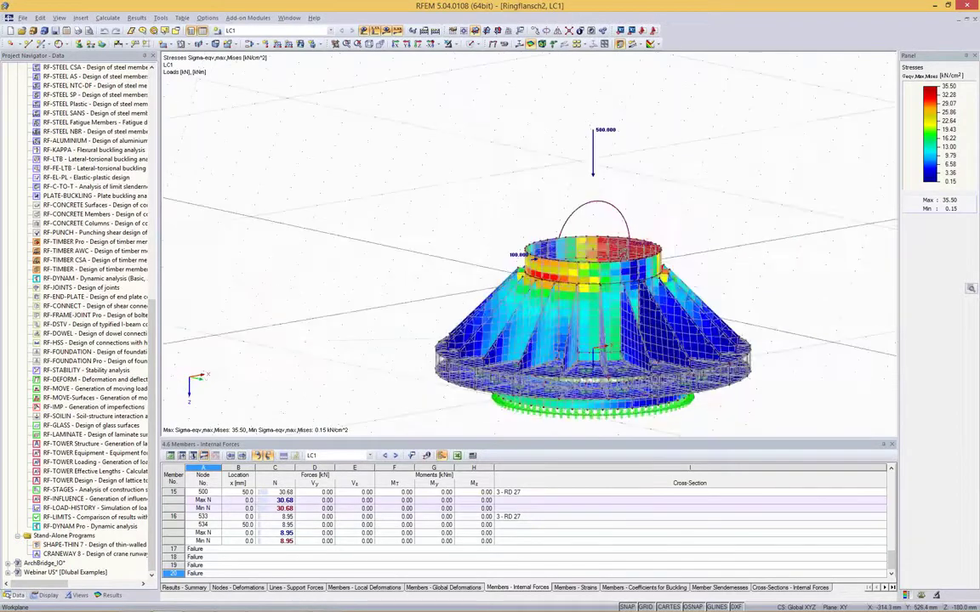
ctrl+middle_drag(529, 313, 468, 433)
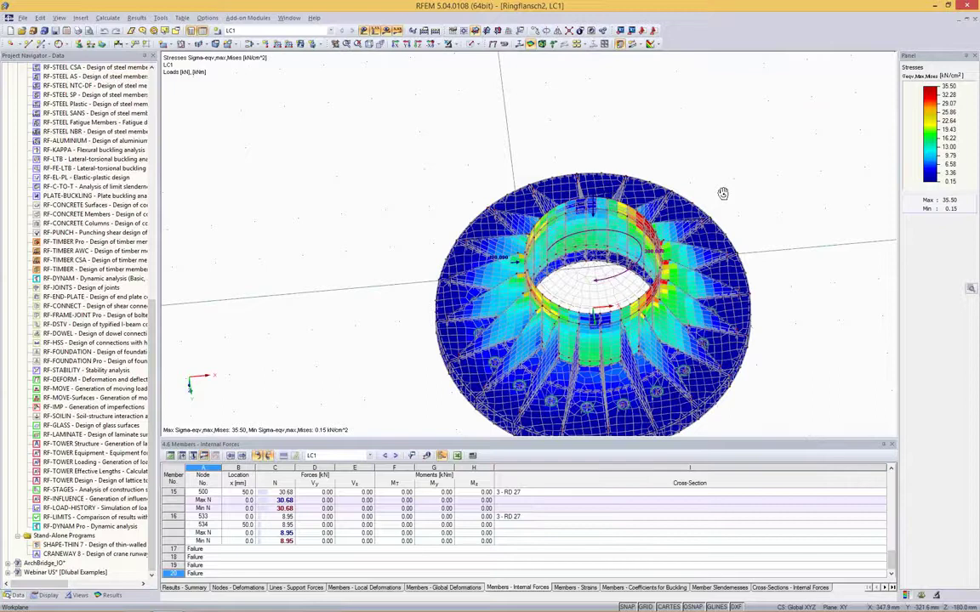
ctrl+middle_drag(724, 193, 717, 279)
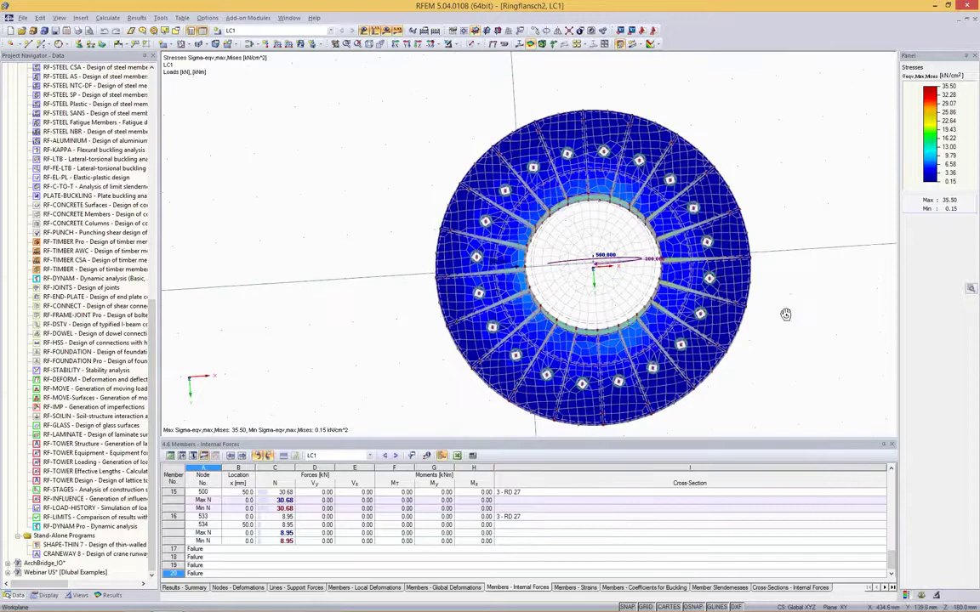
ctrl+middle_drag(781, 313, 774, 264)
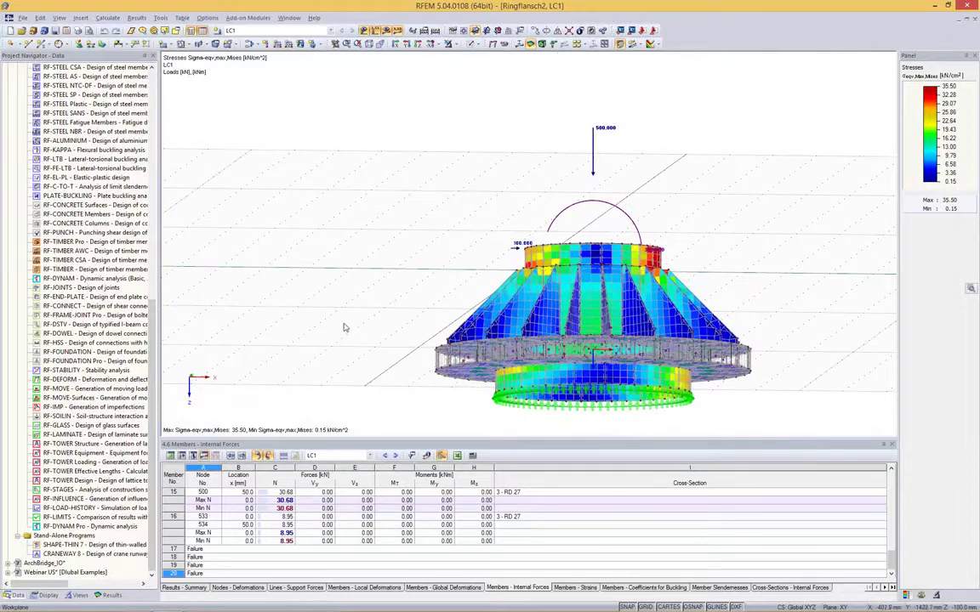
scroll(344, 328, down, 1)
scroll(344, 328, down, 2)
scroll(434, 315, up, 3)
ctrl+middle_drag(655, 206, 568, 311)
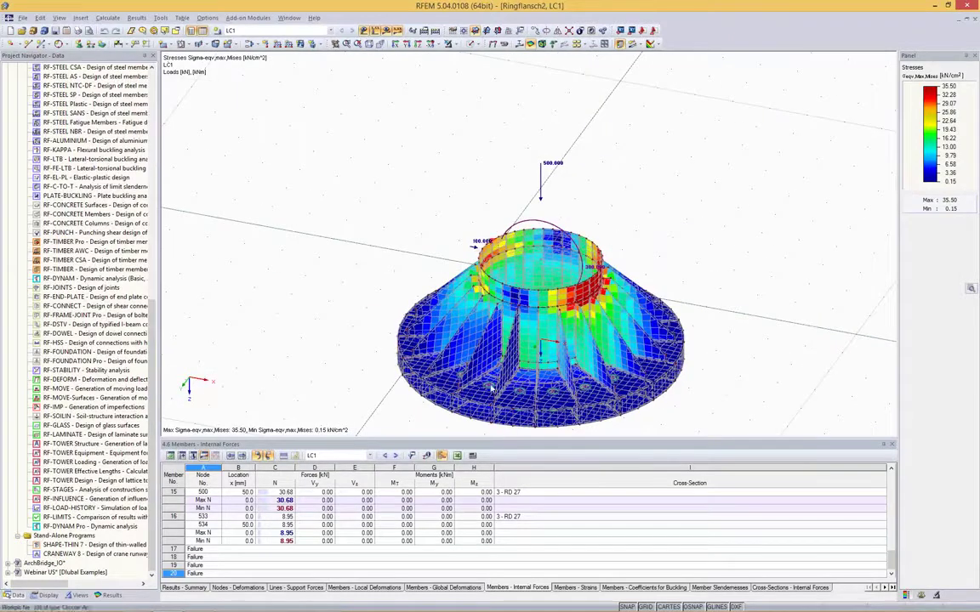
Switch to the ArchBridge_IO model and examine the whole bridge's global deformations under CO32 from an angled view
double_click(50, 564)
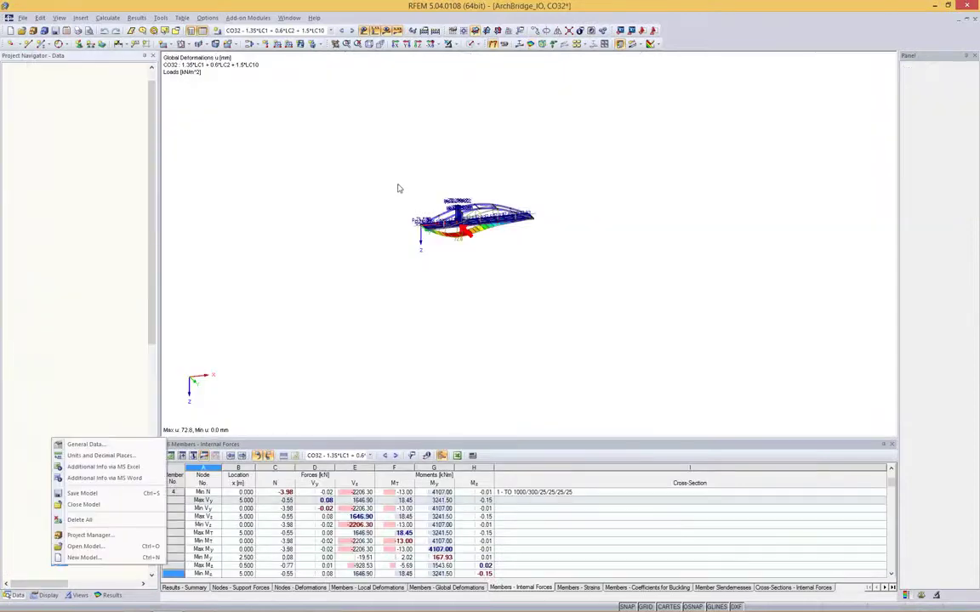
scroll(400, 190, up, 8)
scroll(503, 212, down, 1)
scroll(619, 230, up, 2)
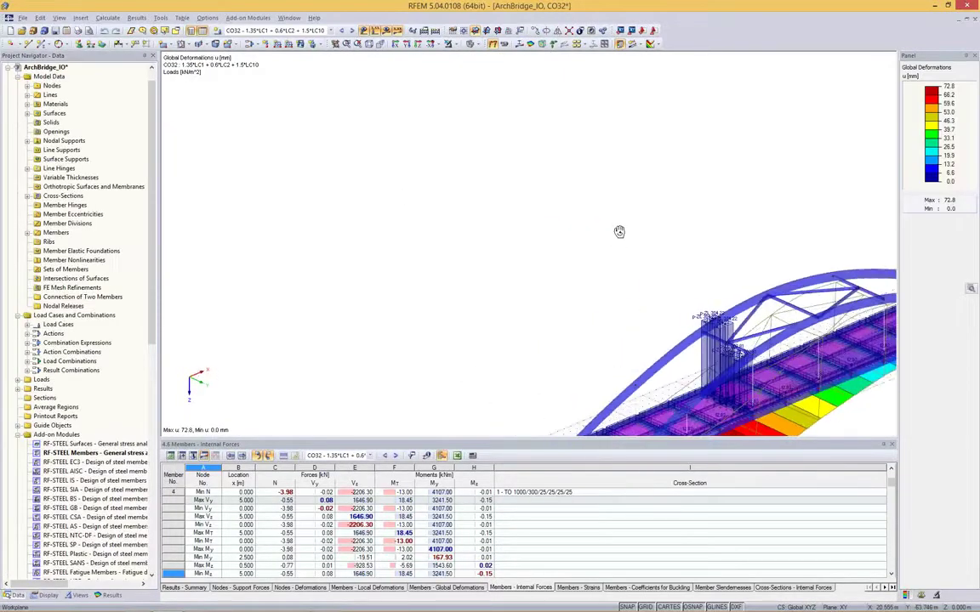
scroll(390, 128, down, 4)
ctrl+middle_drag(390, 130, 448, 338)
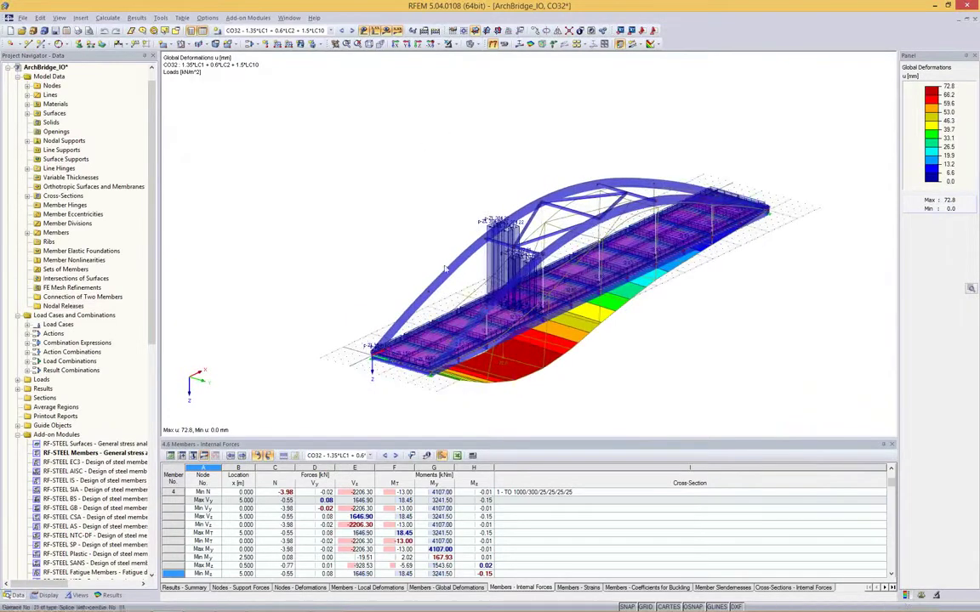